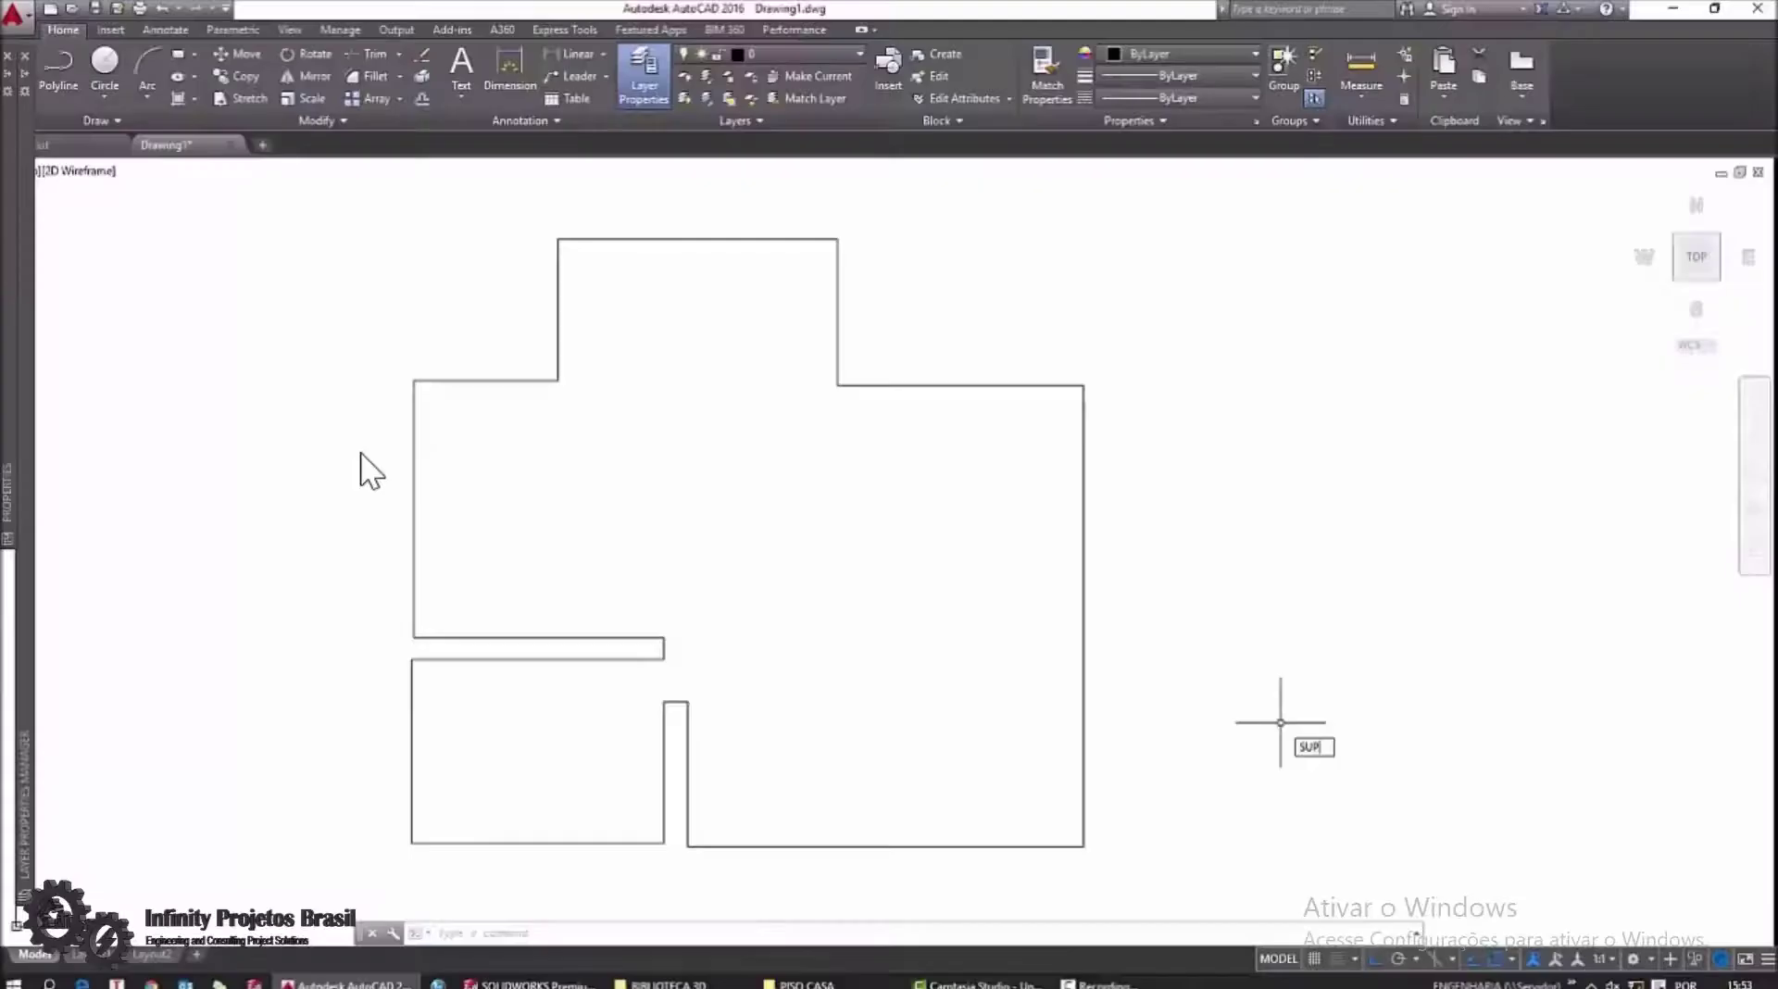
Step: Type SUP at the command line to start SUPERHATCH once the intro ends
{"action": "type", "text": "SUPERHATCH"}
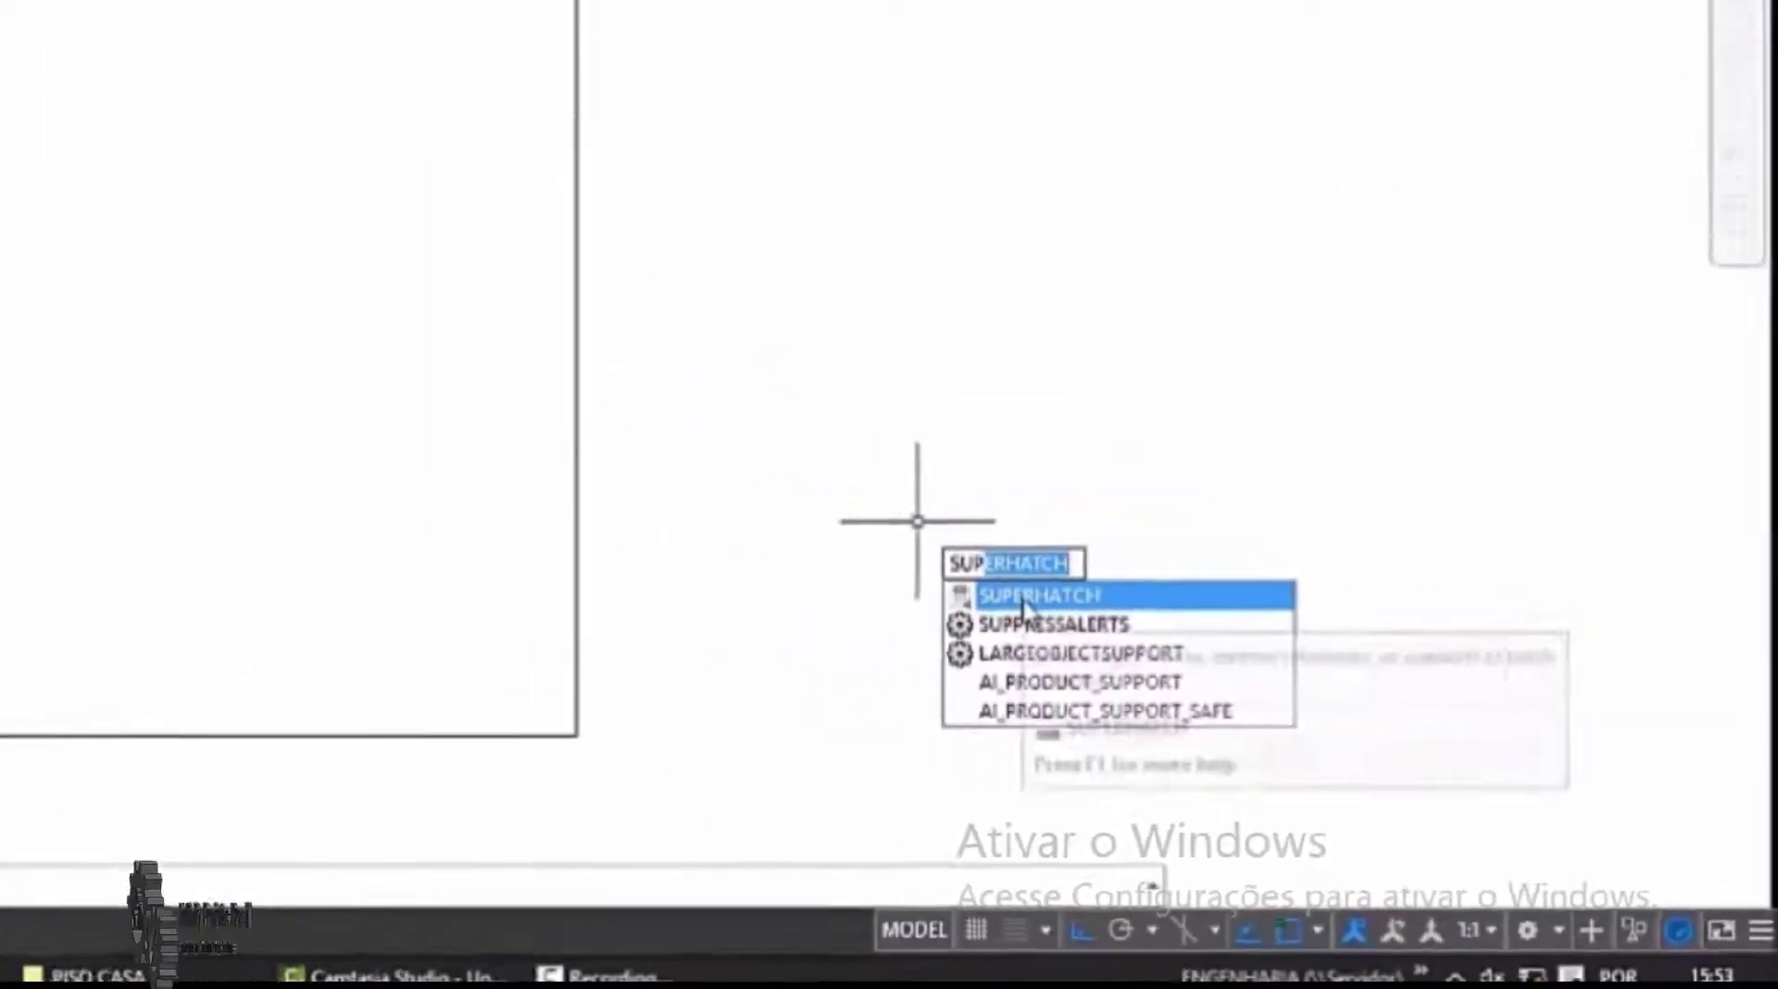
Step: Attach the 11835 ceramic tile image from Desktop > PISO CASA at default scale (failed first attempt)
{"action": "left_click", "coordinate": [1023, 607]}
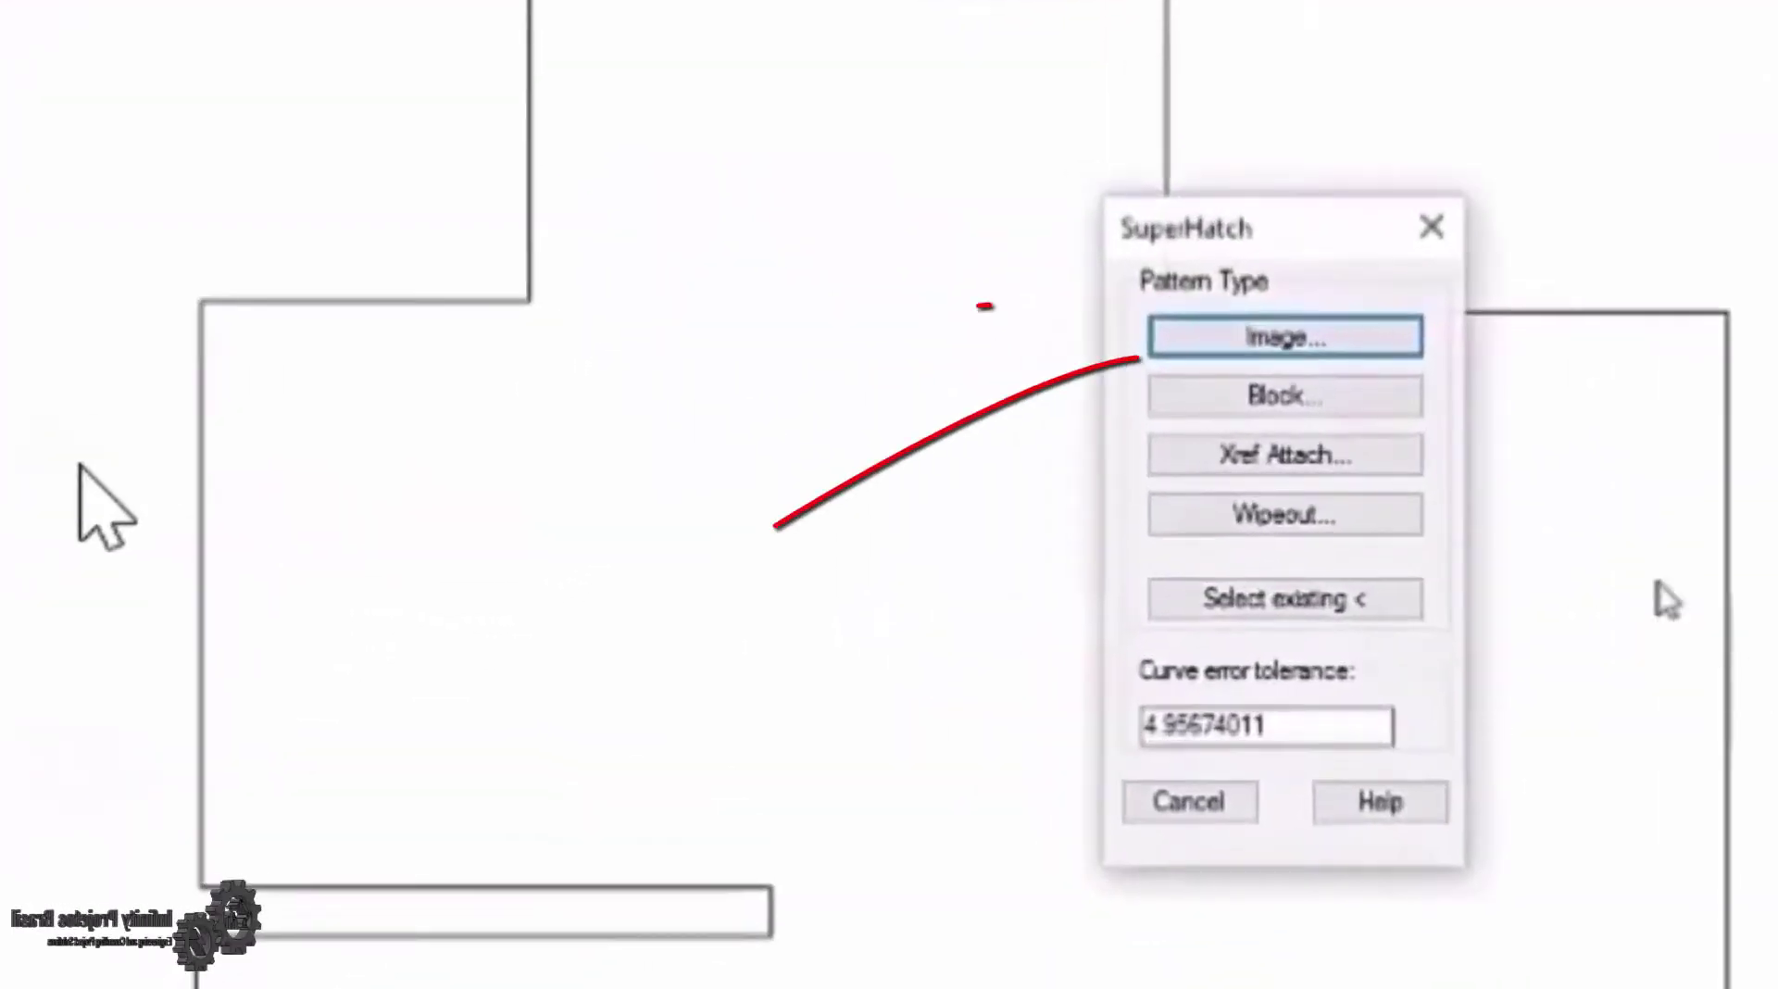
{"action": "left_click", "coordinate": [1331, 341]}
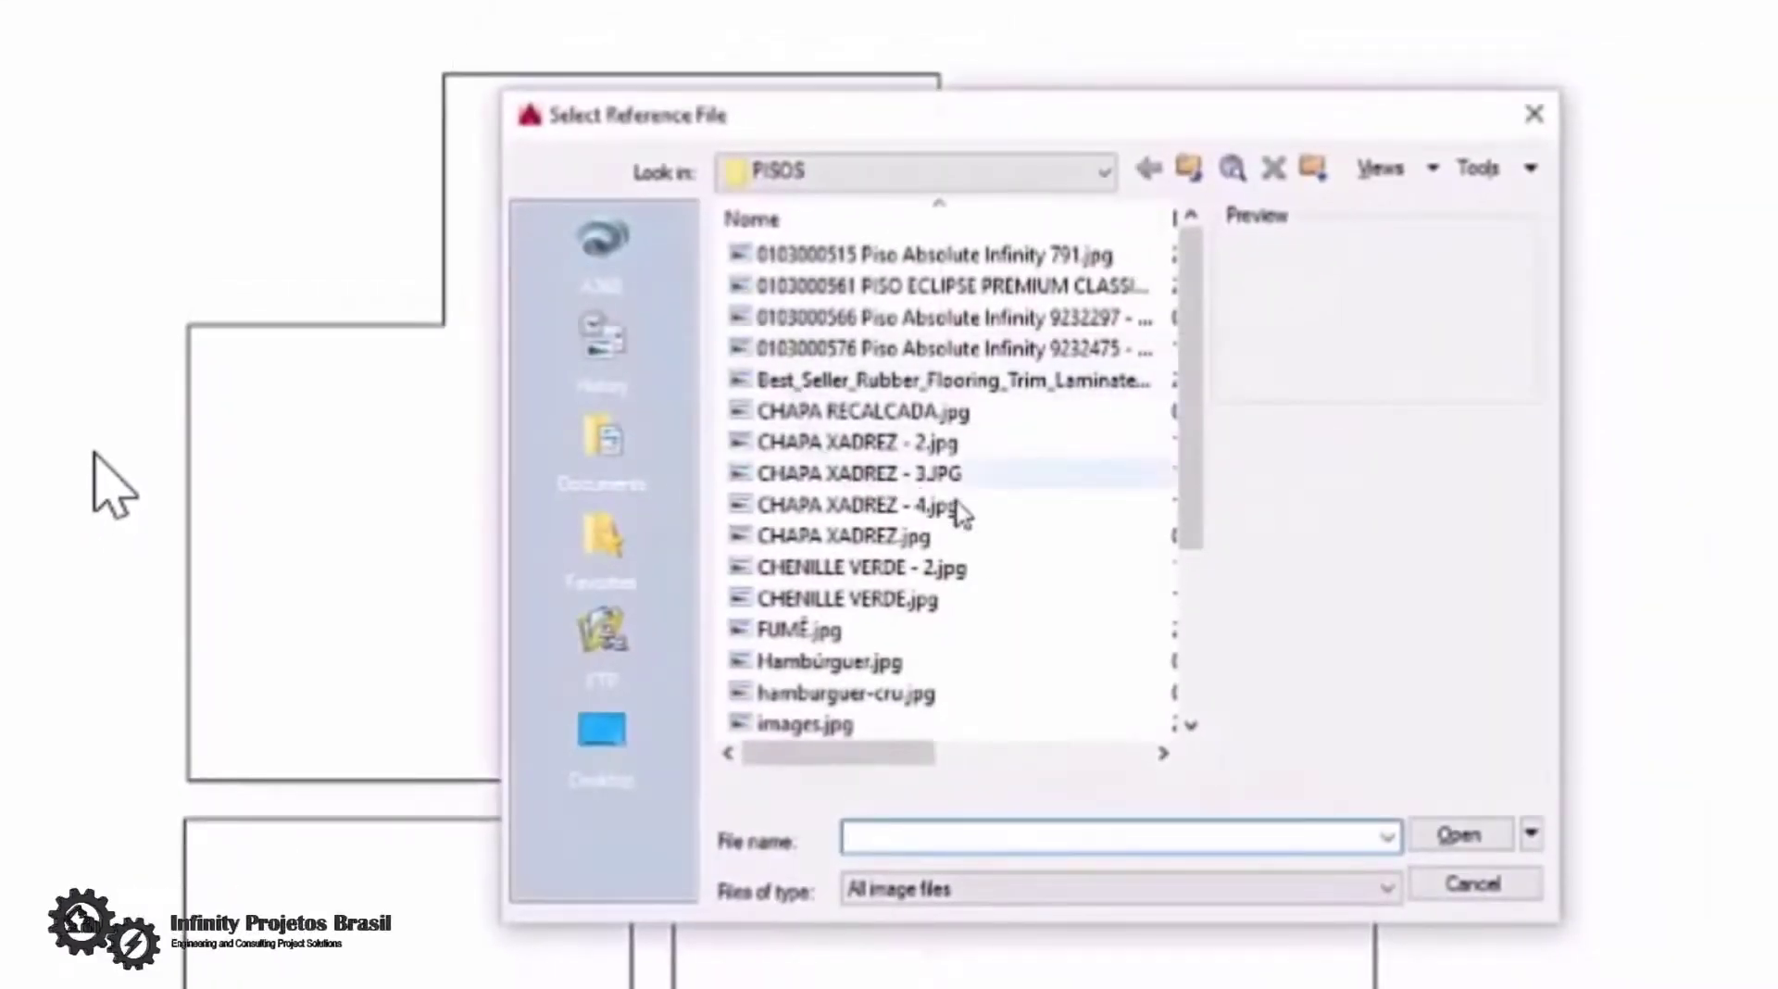
{"action": "left_click", "coordinate": [585, 778]}
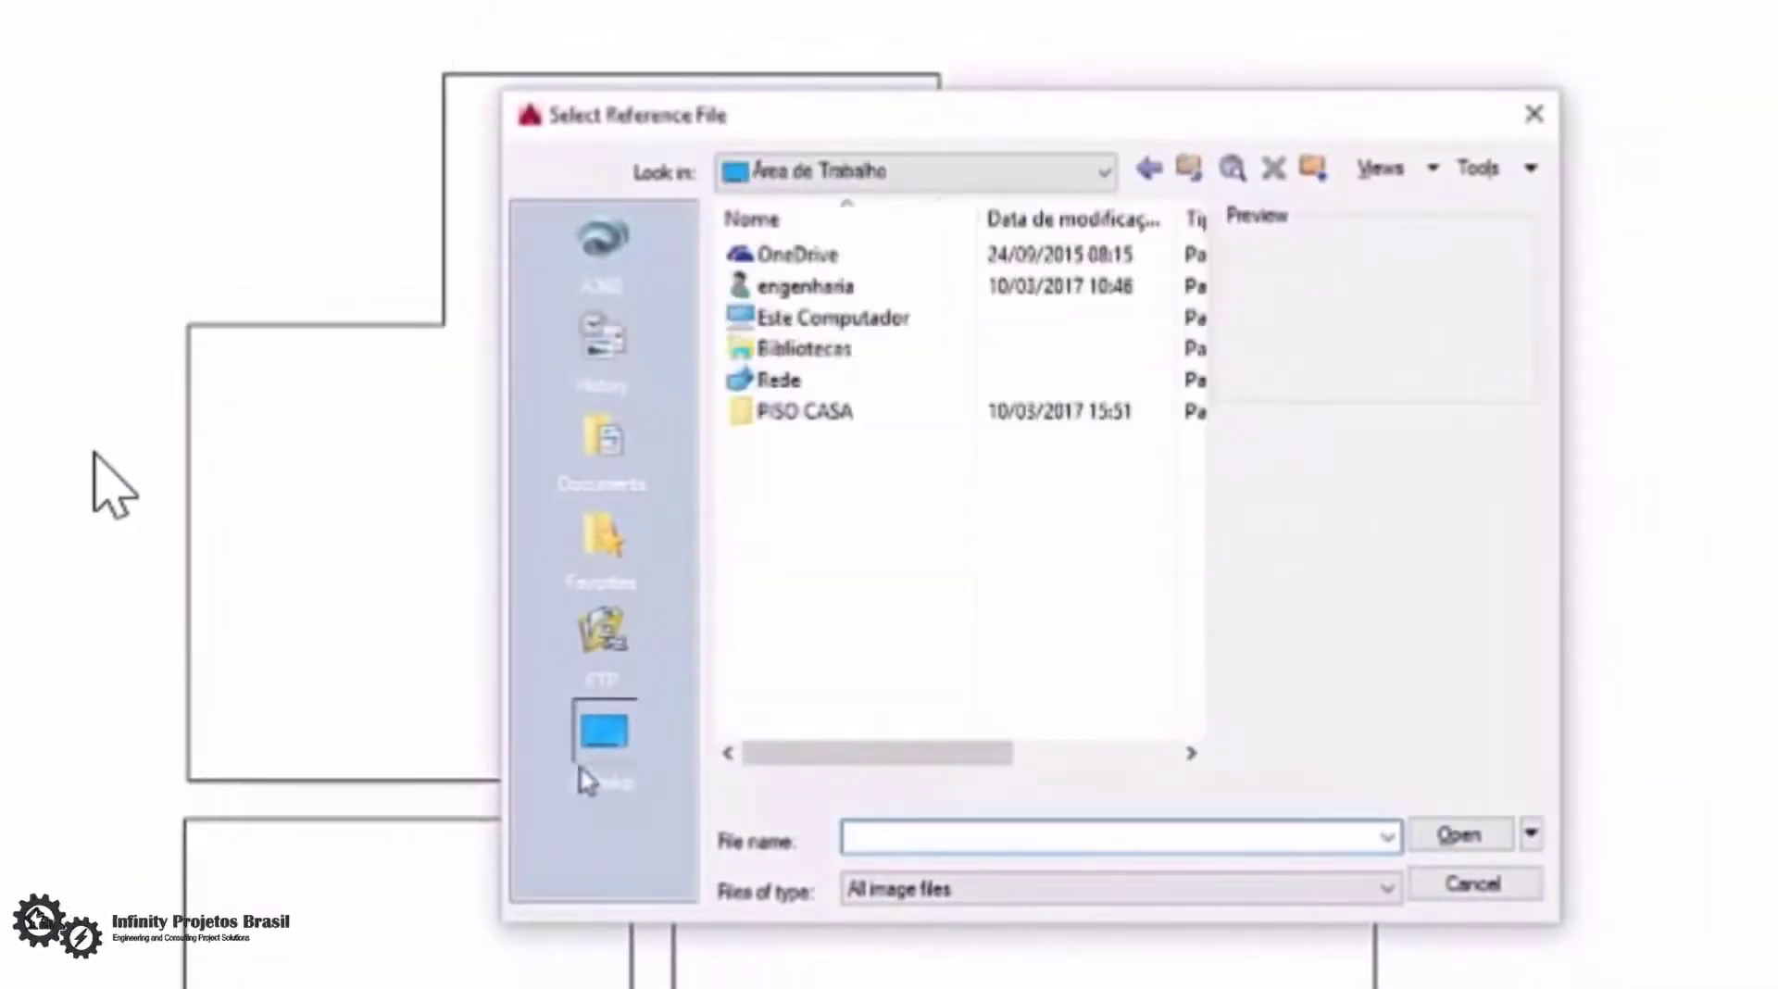
{"action": "double_click", "coordinate": [841, 413]}
{"action": "double_click", "coordinate": [852, 253]}
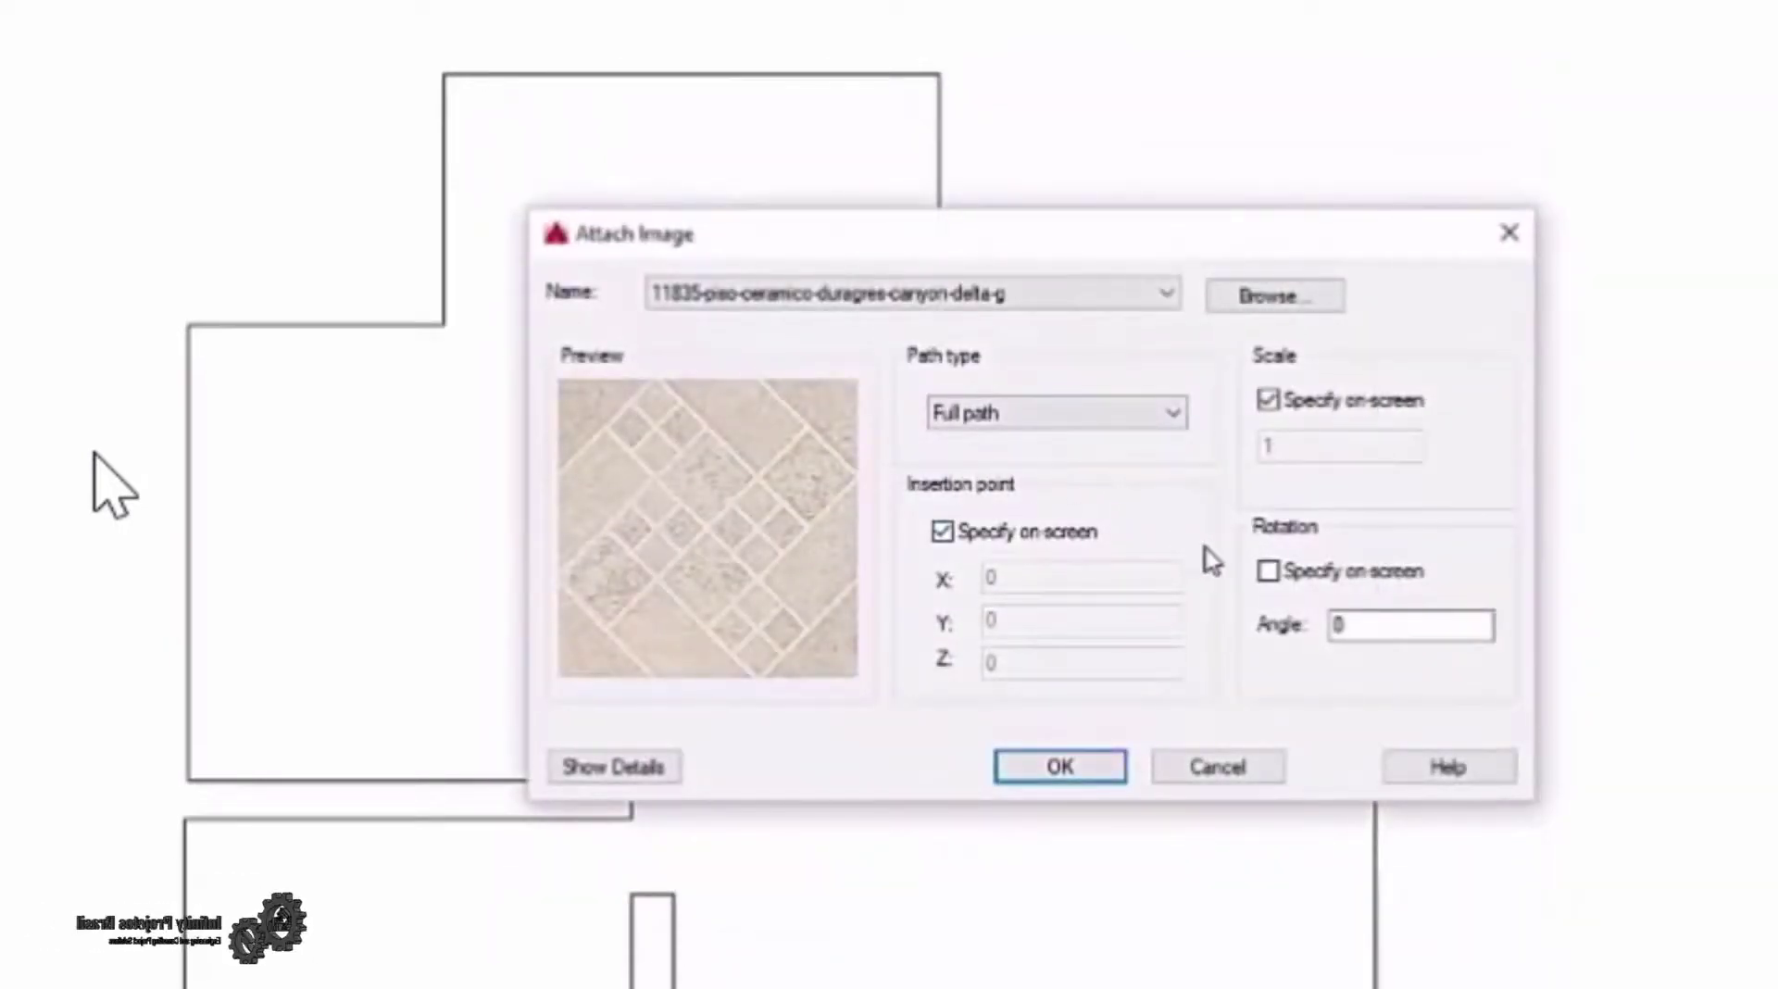
{"action": "left_click", "coordinate": [1083, 769]}
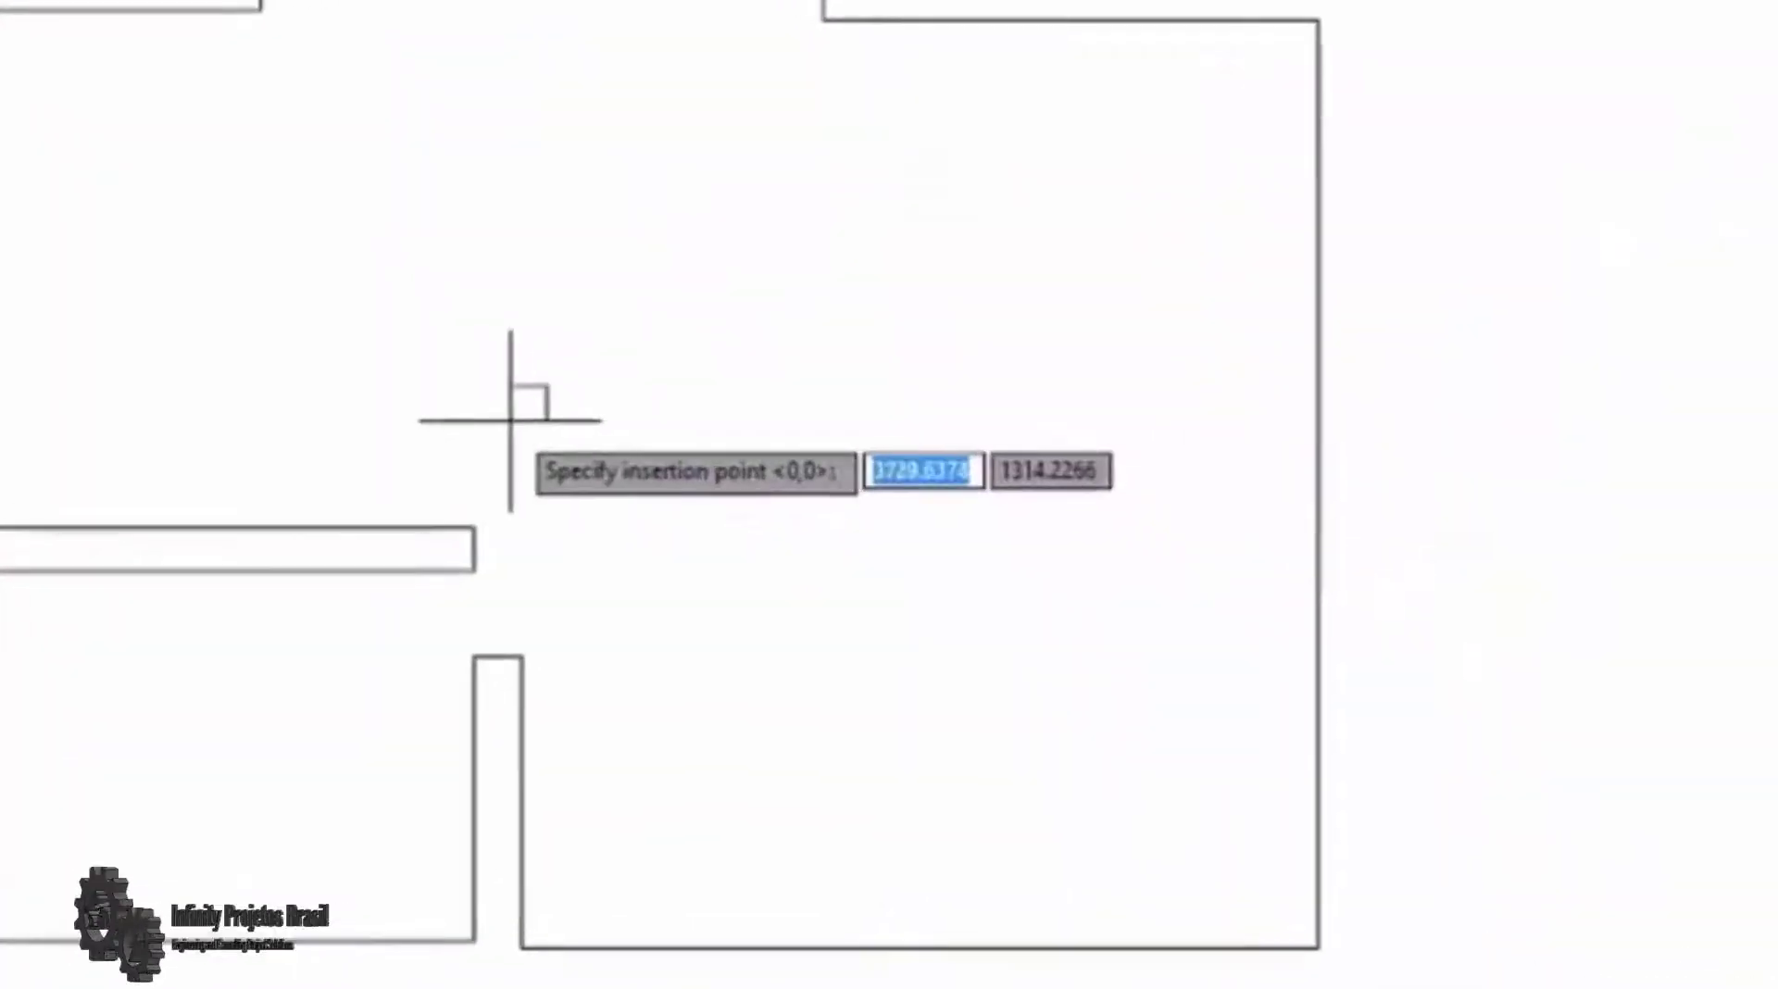
{"action": "left_click", "coordinate": [485, 427]}
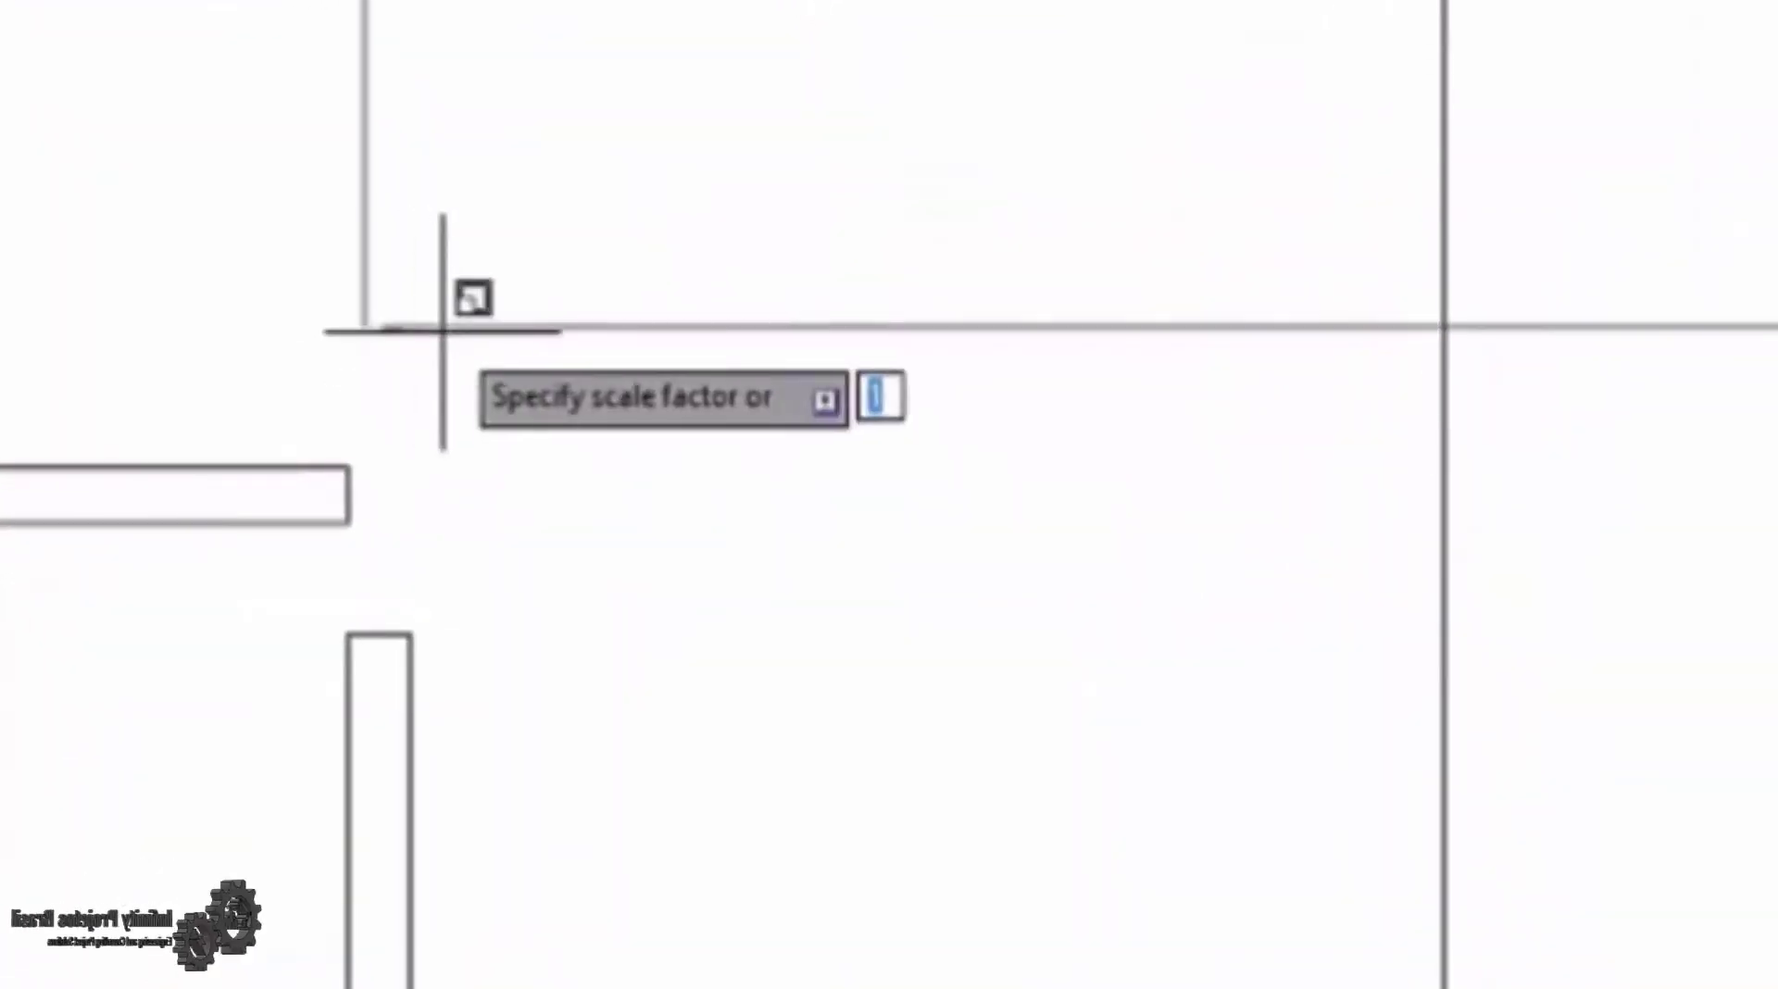
{"action": "key", "text": "Return"}
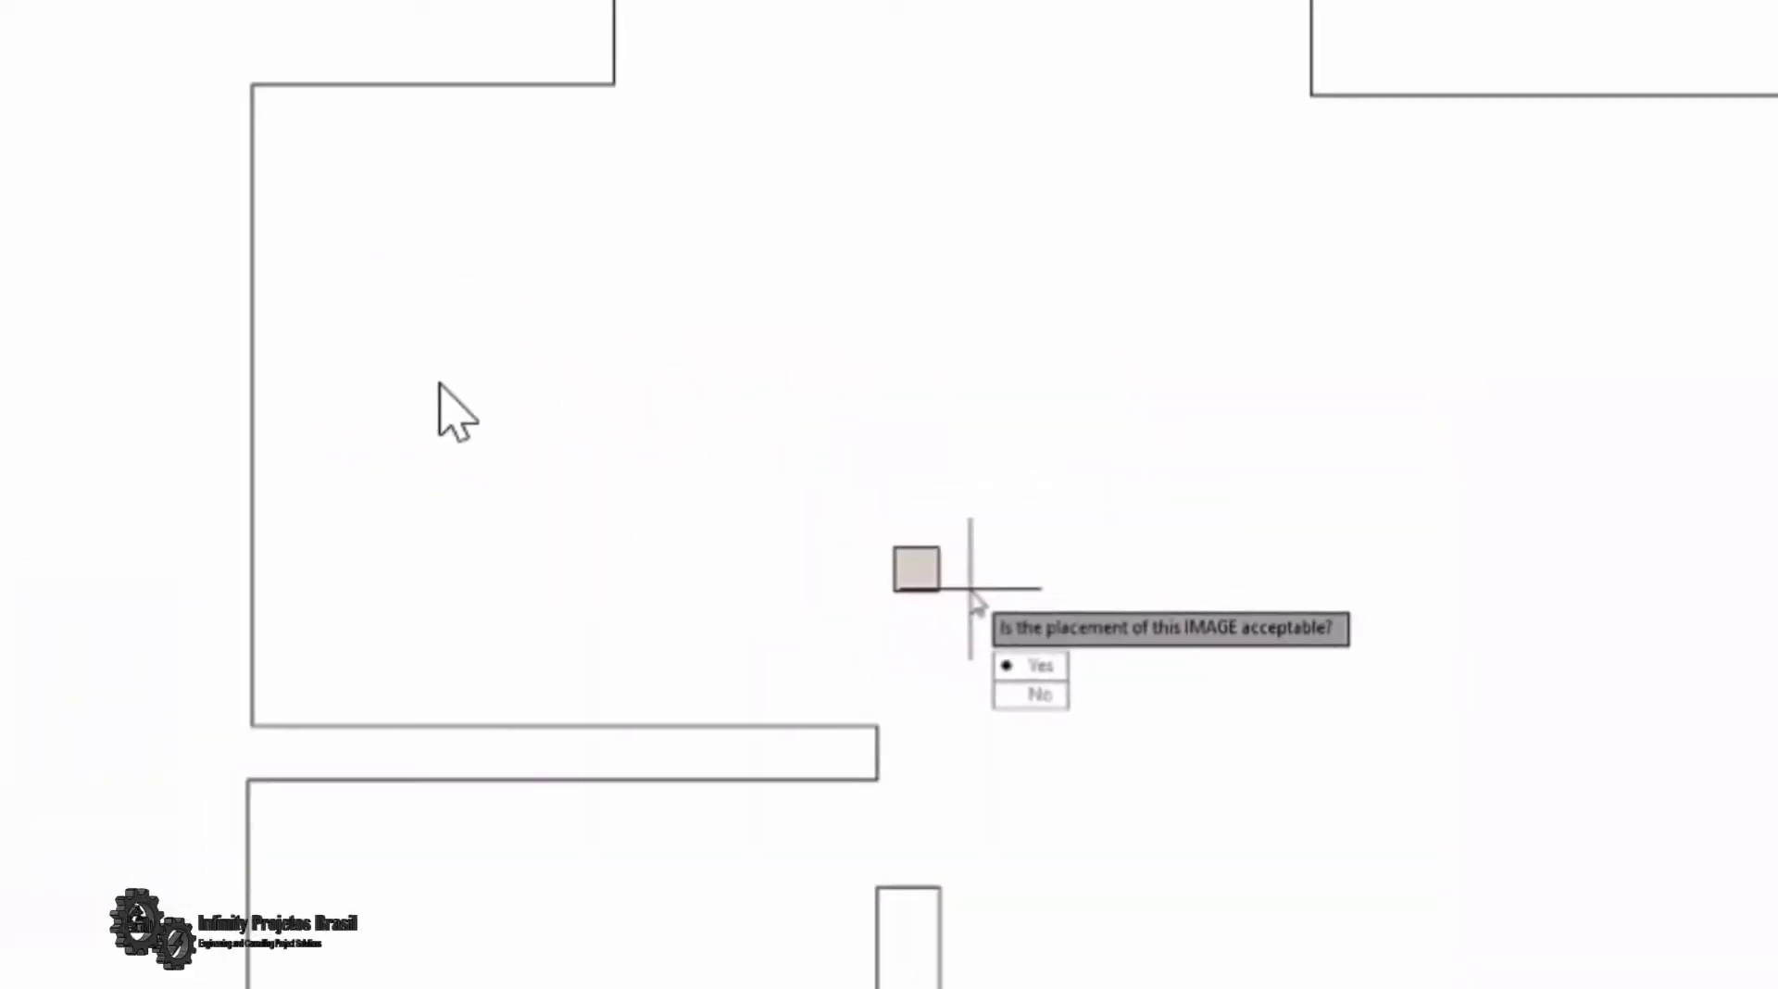
{"action": "key", "text": "Return"}
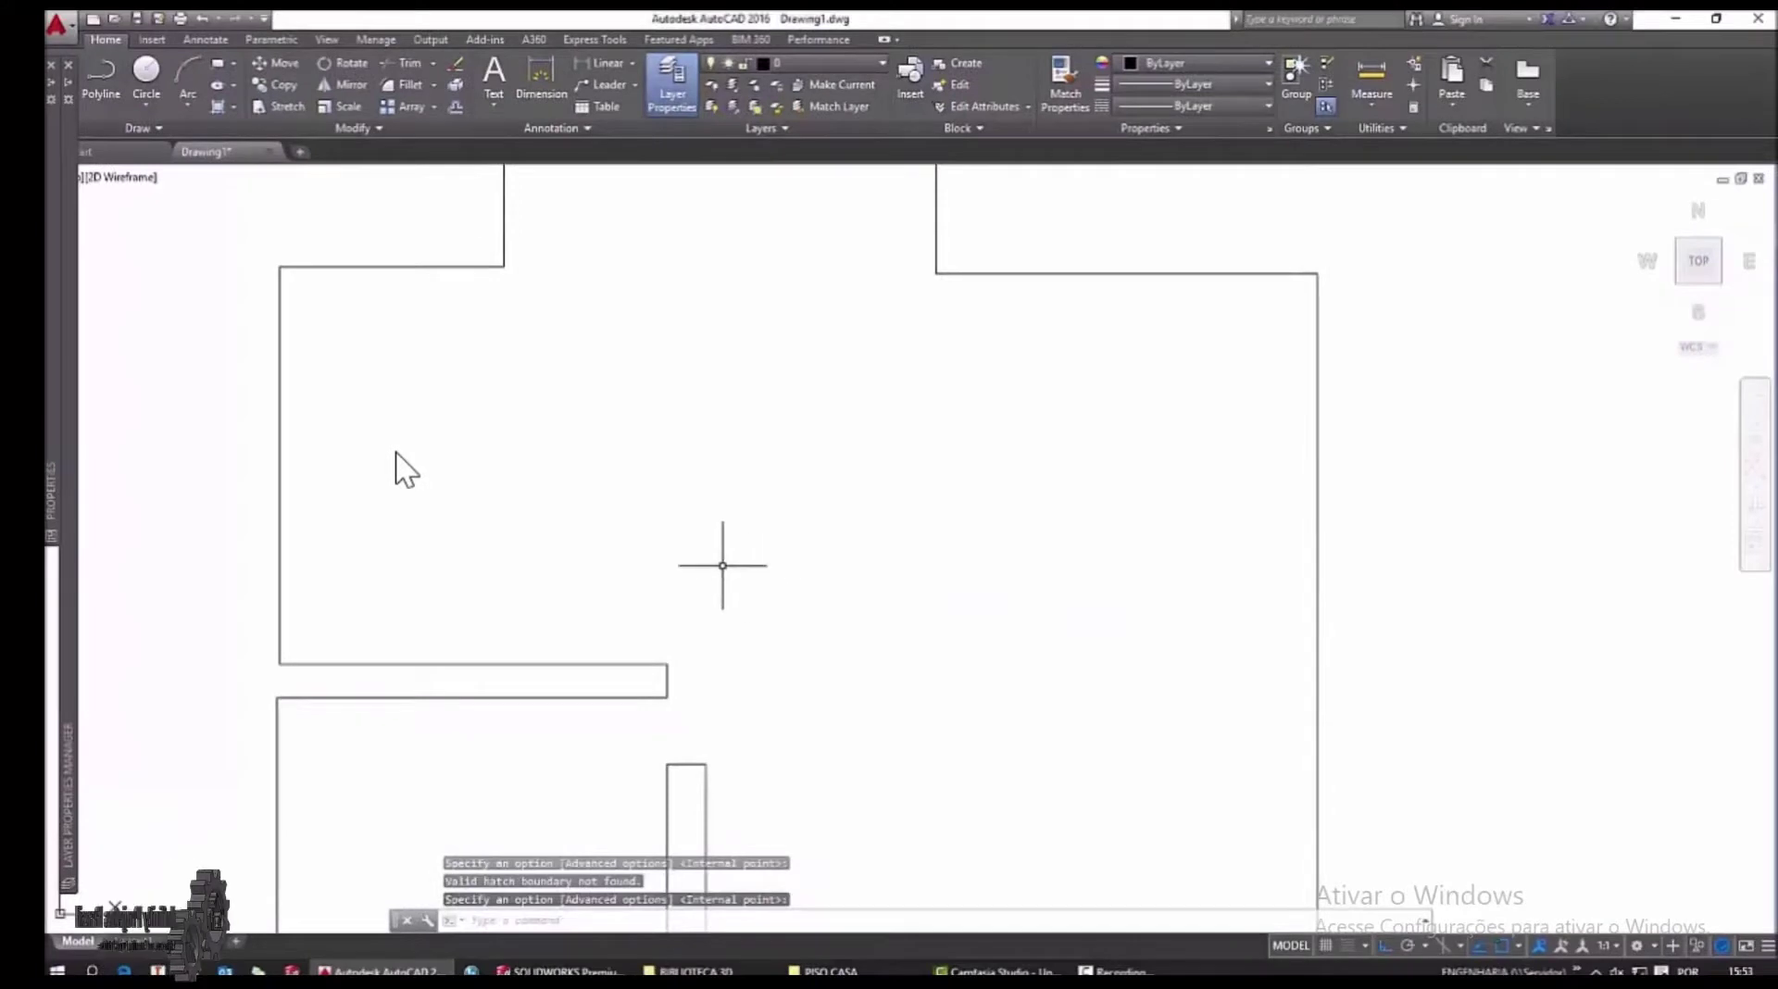
{"action": "key", "text": "Return"}
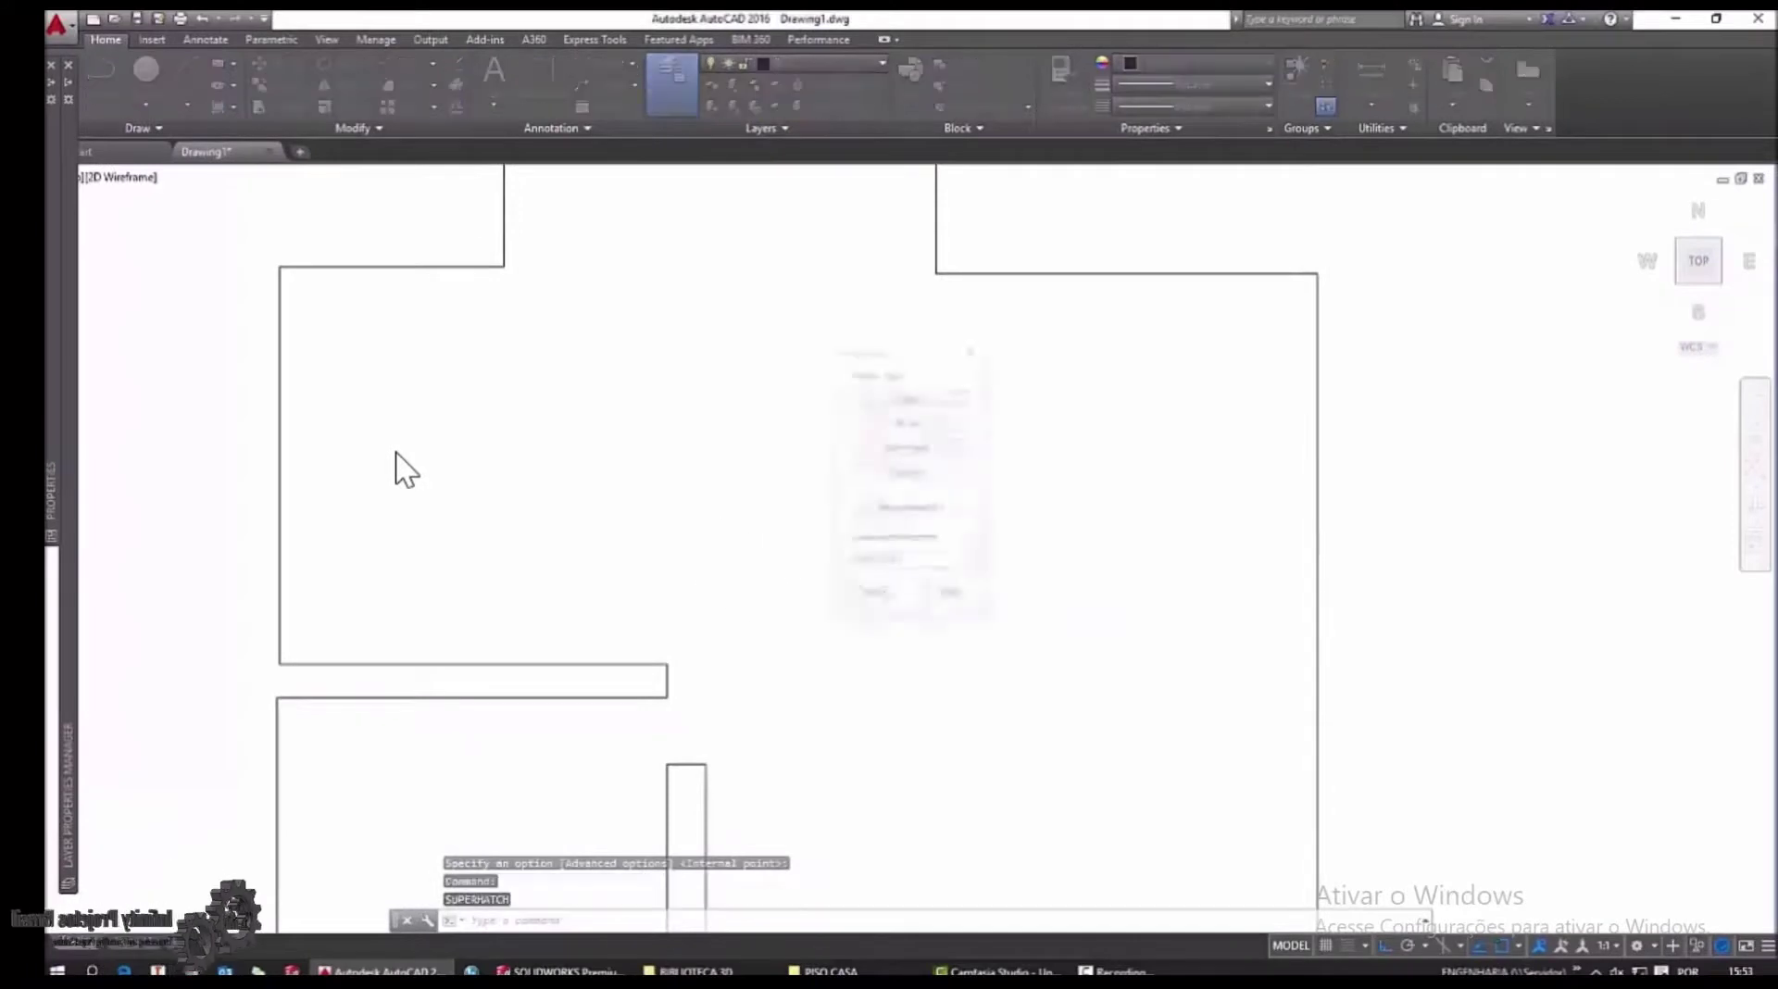
Step: Reattach the ceramic tile image at scale 4 and pick inside the floor outline
{"action": "left_click", "coordinate": [910, 395]}
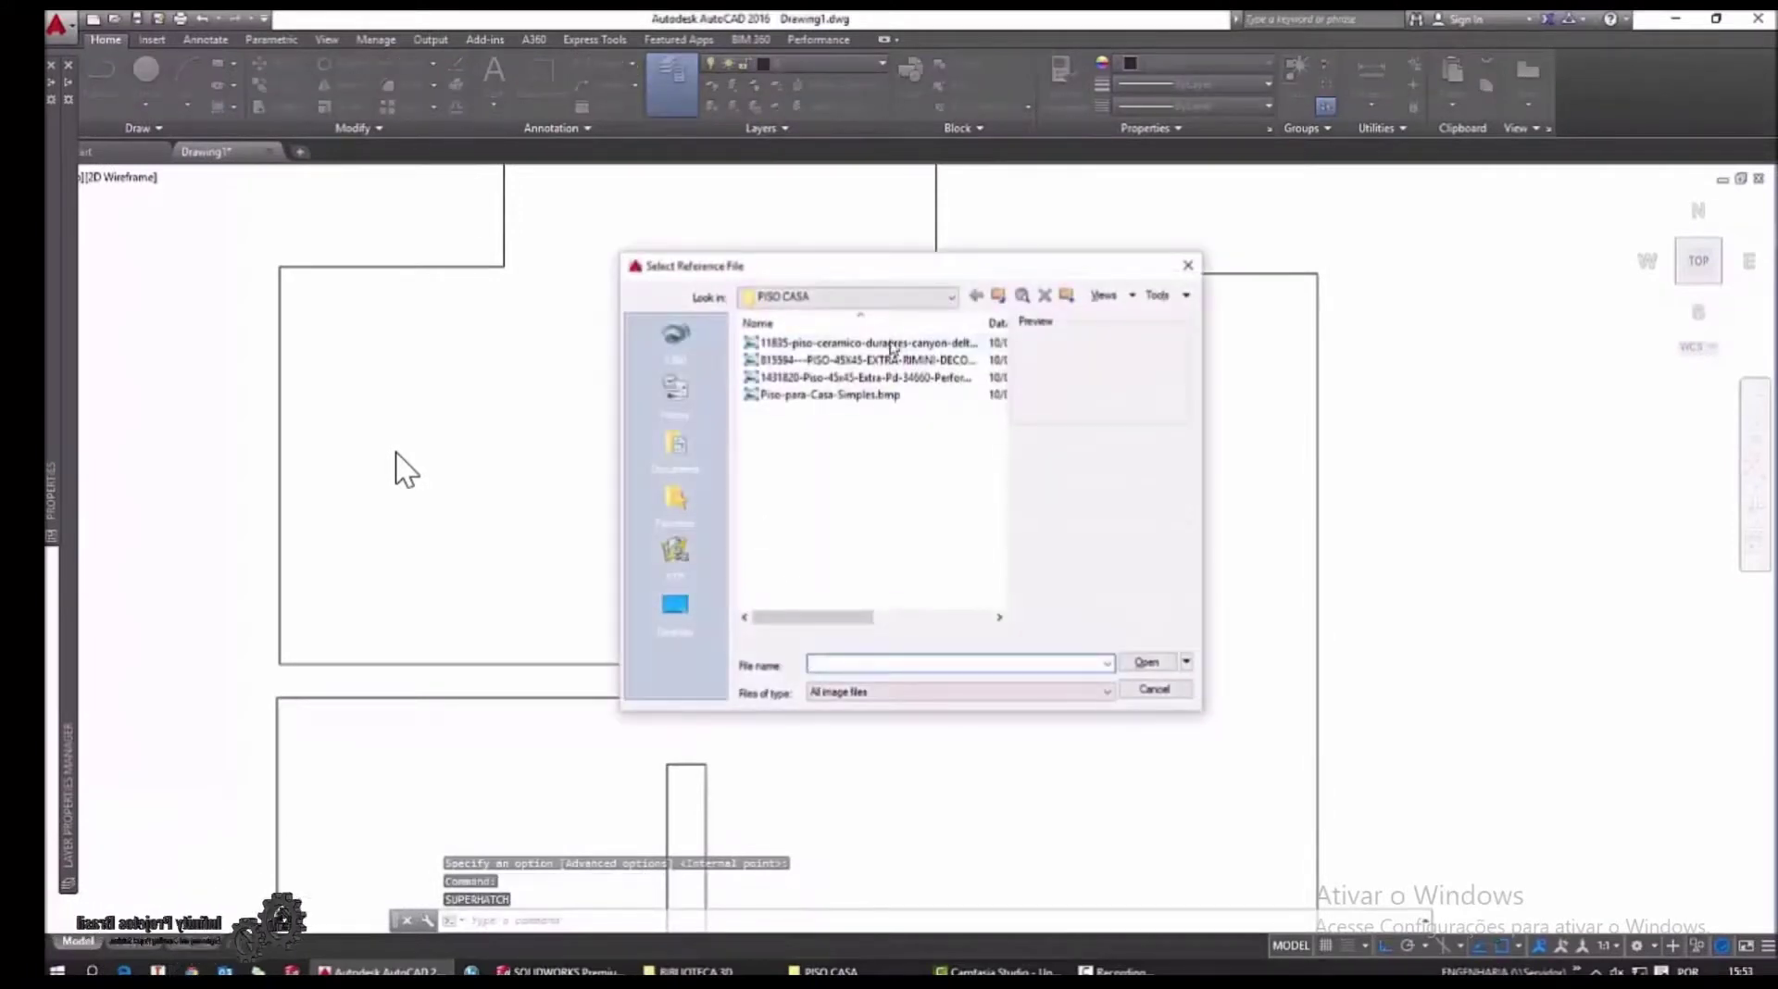
{"action": "double_click", "coordinate": [891, 344]}
{"action": "left_click", "coordinate": [929, 626]}
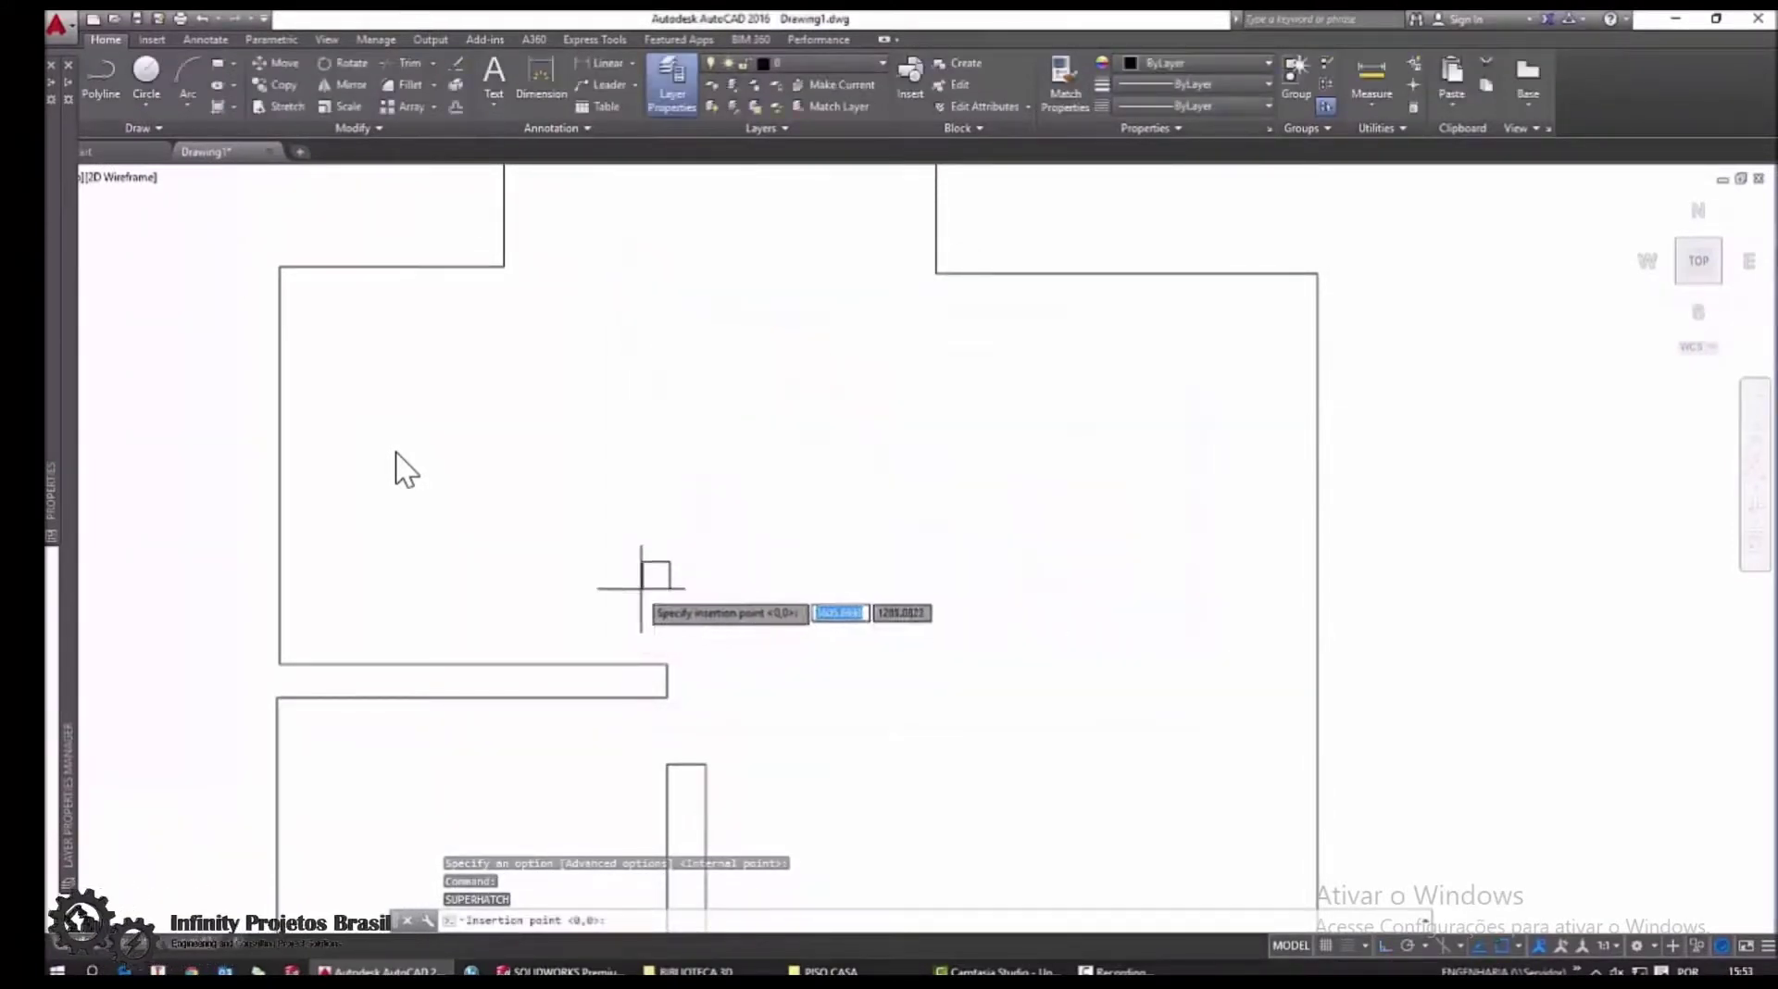
{"action": "type", "text": "4"}
{"action": "key", "text": "Return"}
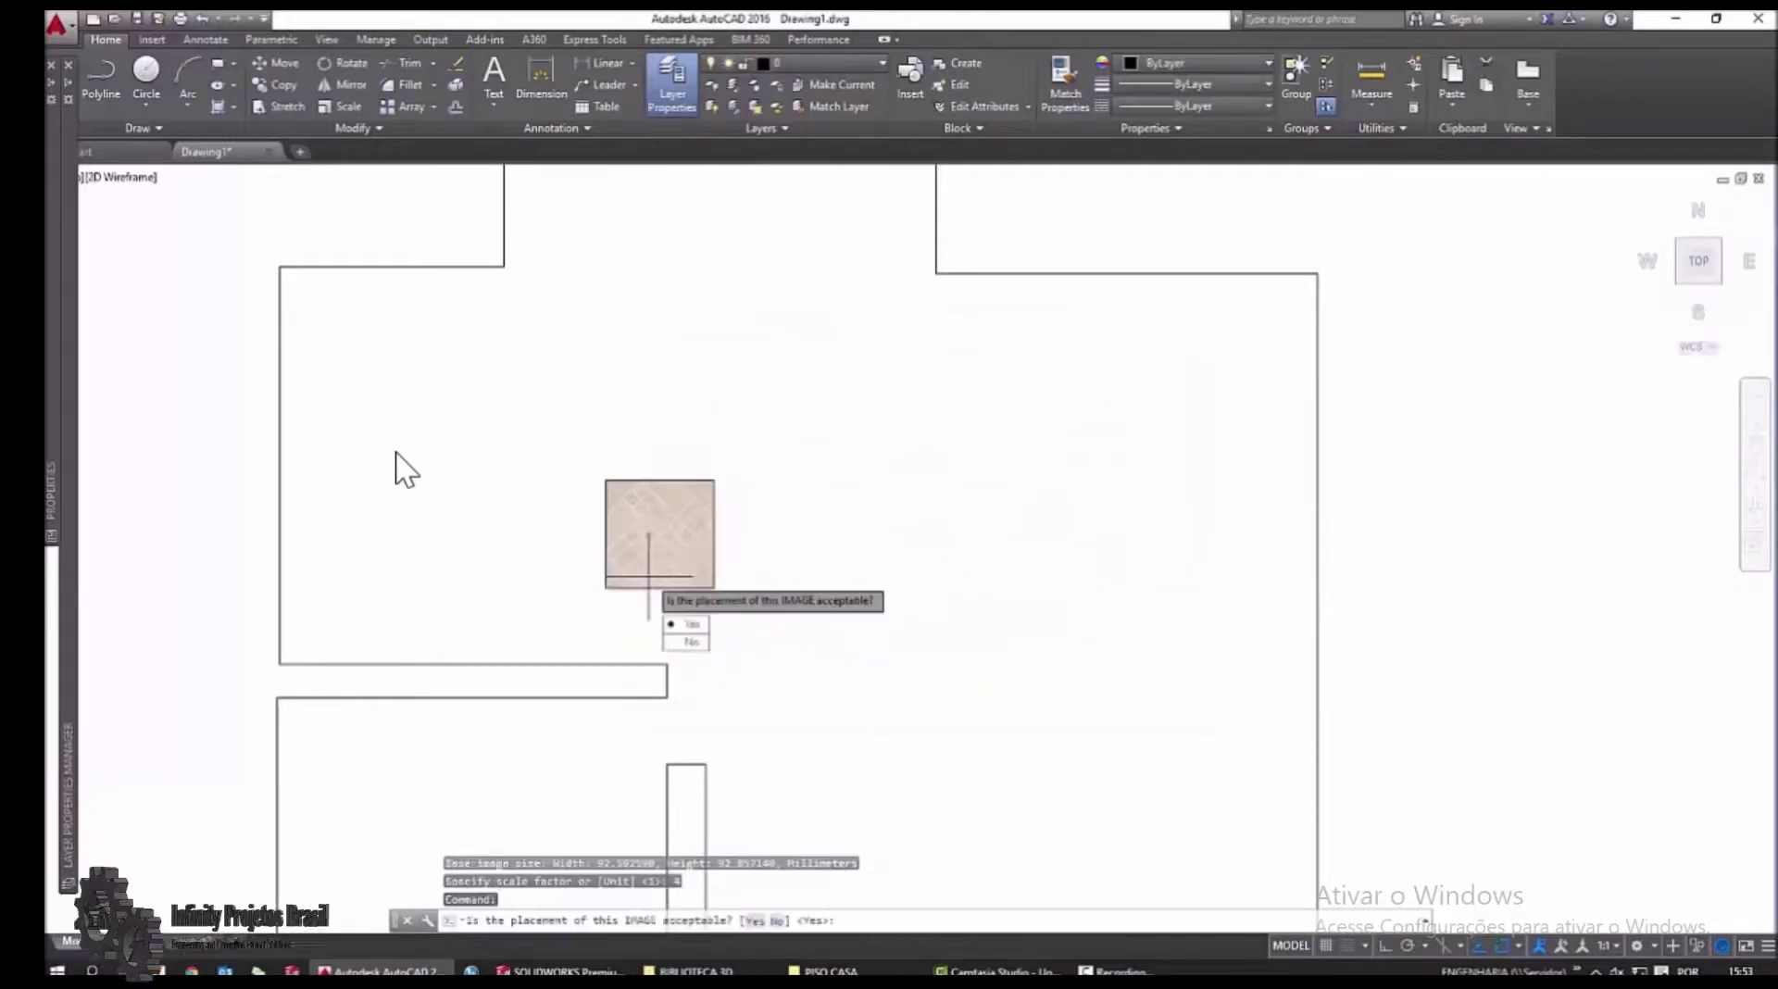
{"action": "key", "text": "Return"}
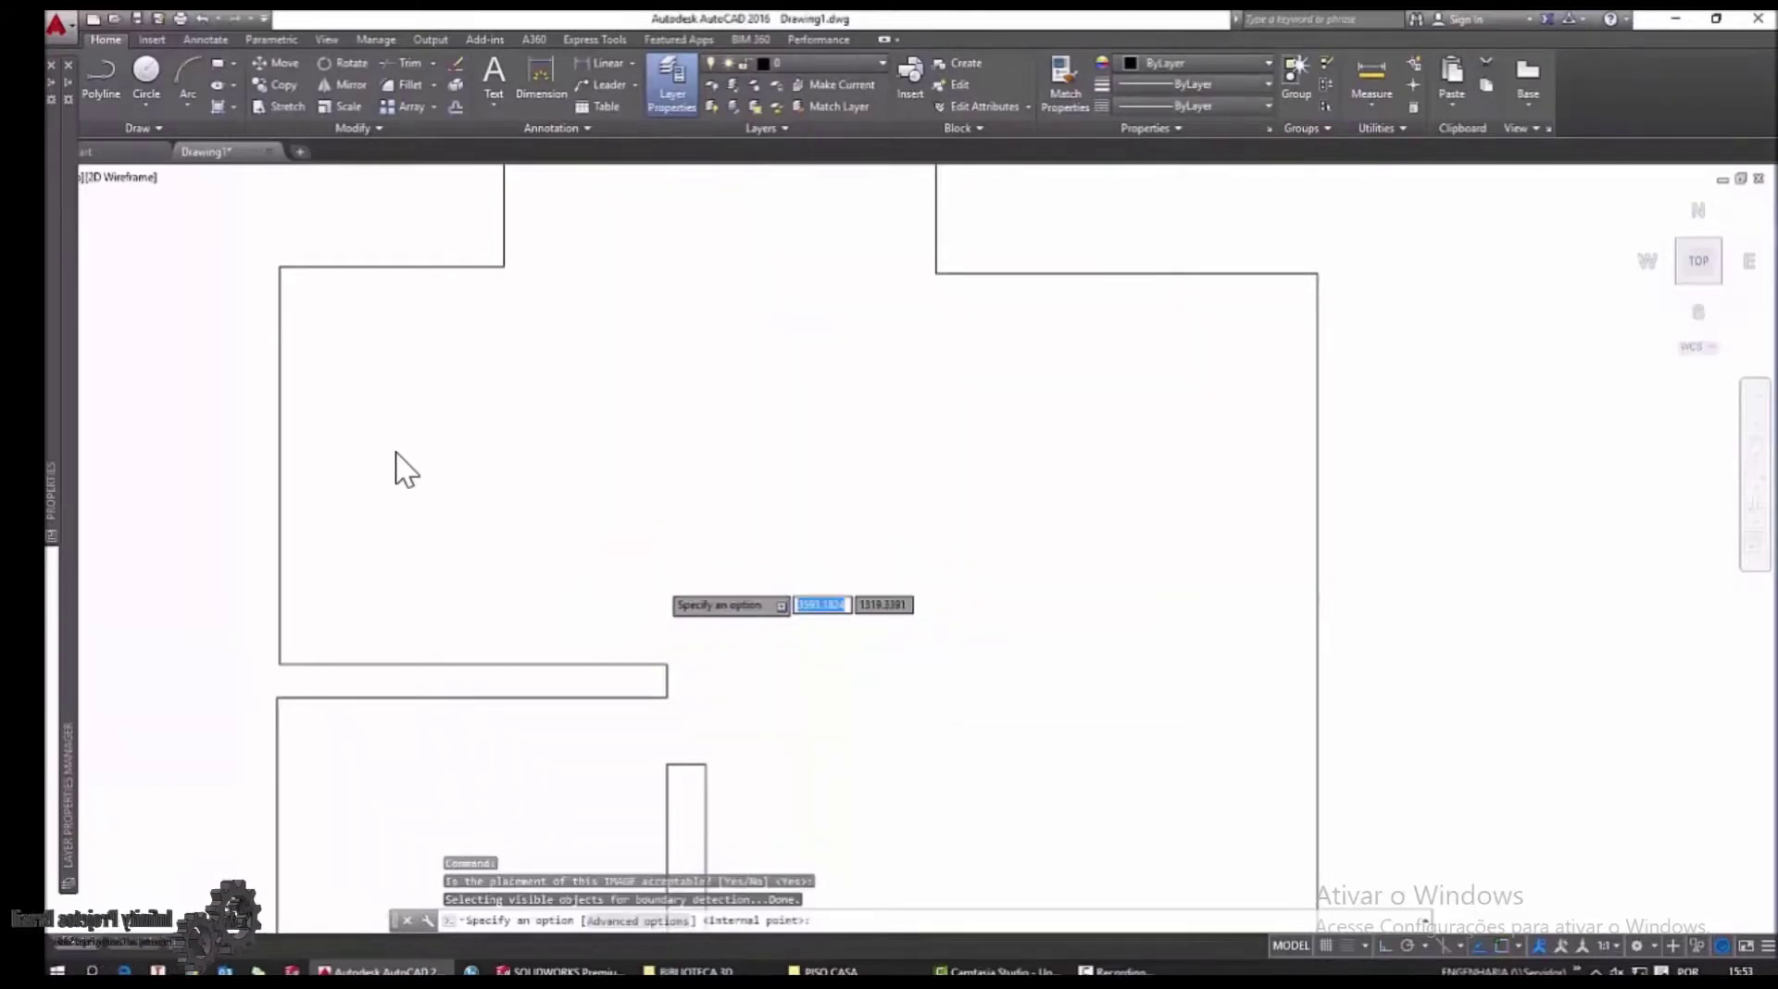
{"action": "scroll", "coordinate": [661, 581], "scroll_direction": "down", "scroll_amount": 2}
{"action": "left_click", "coordinate": [663, 558]}
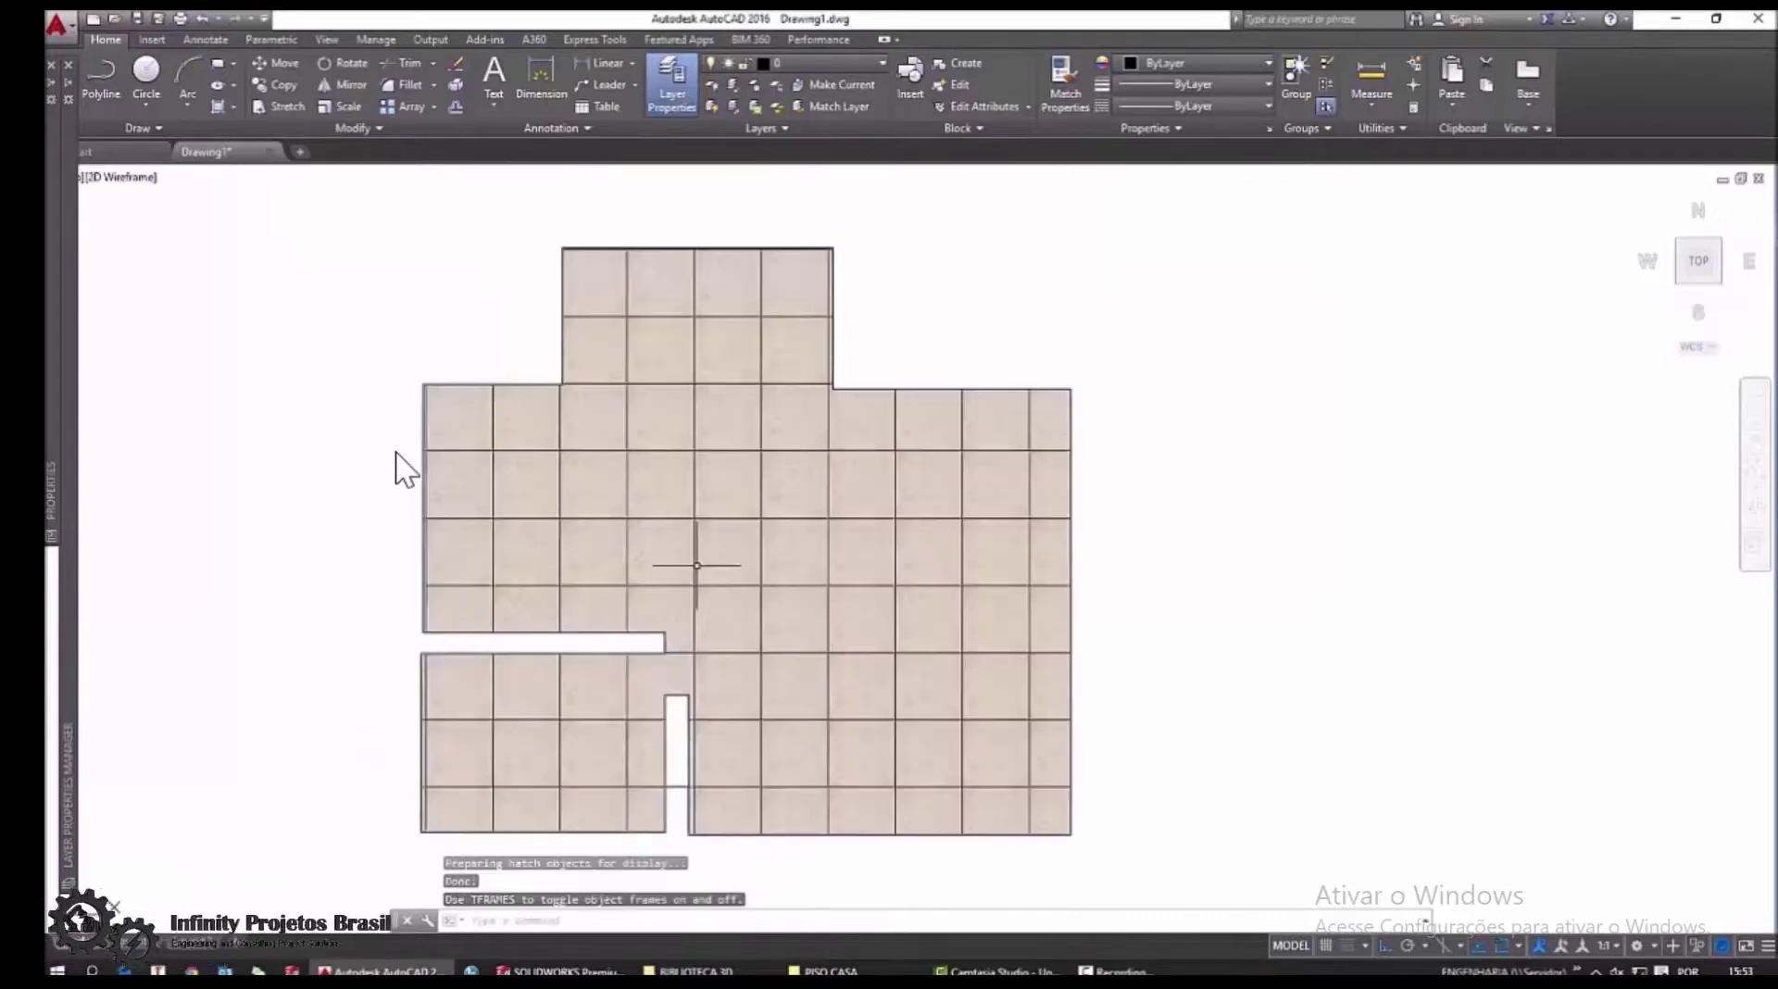
Step: Zoom in and out over the tiled floor, then start the IMAGEFRAME setting via IM autocomplete
{"action": "scroll", "coordinate": [1111, 512], "scroll_direction": "up", "scroll_amount": 4}
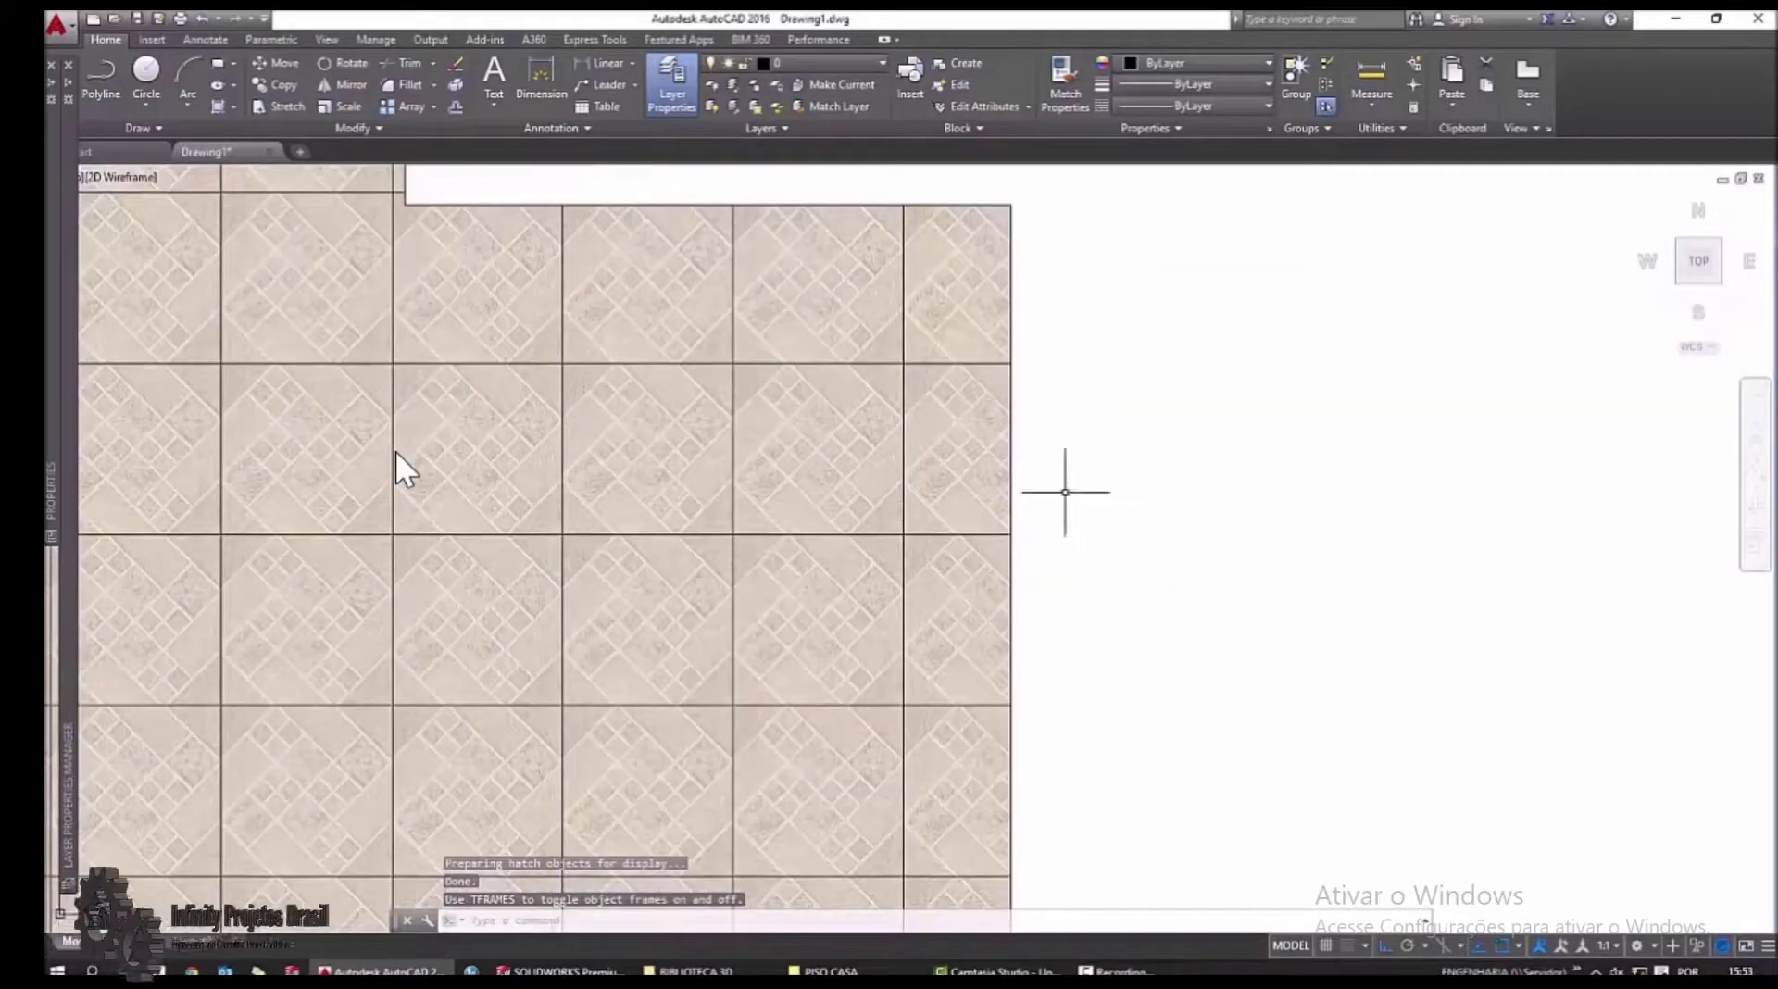
{"action": "scroll", "coordinate": [812, 386], "scroll_direction": "up", "scroll_amount": 2}
{"action": "scroll", "coordinate": [1203, 463], "scroll_direction": "up", "scroll_amount": 2}
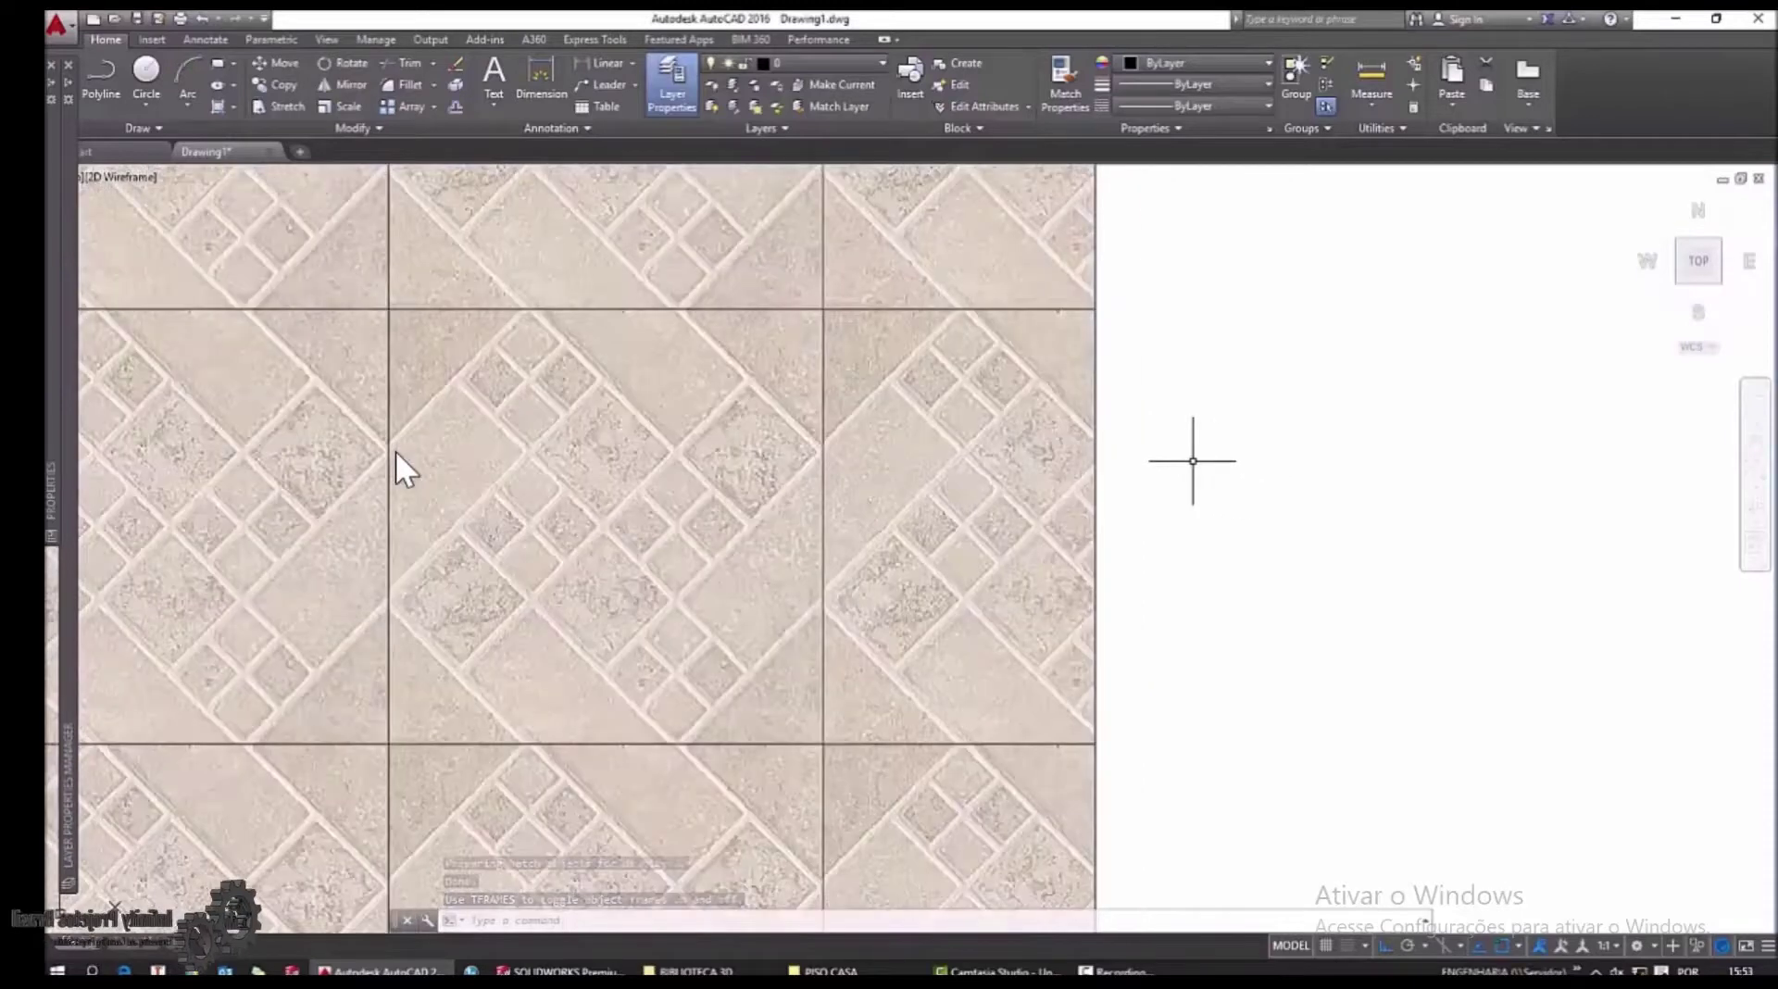
{"action": "scroll", "coordinate": [815, 315], "scroll_direction": "up", "scroll_amount": 4}
{"action": "scroll", "coordinate": [845, 335], "scroll_direction": "down", "scroll_amount": 2}
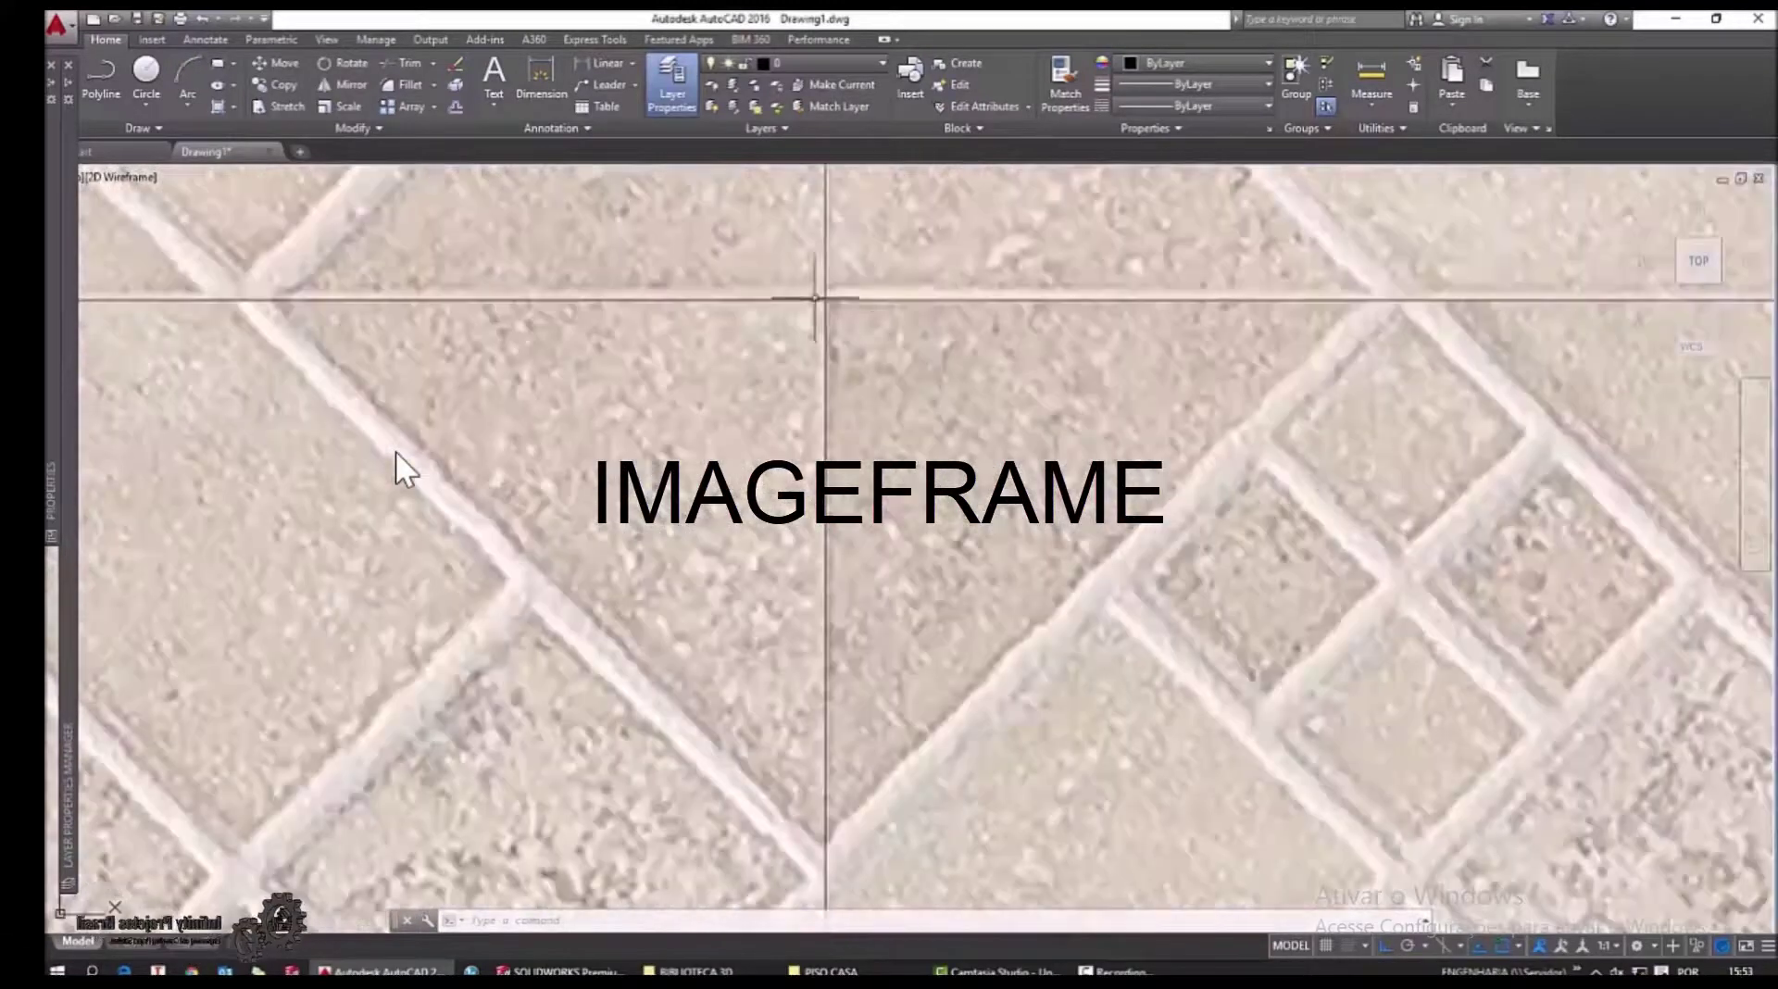
{"action": "scroll", "coordinate": [833, 324], "scroll_direction": "down", "scroll_amount": 3}
{"action": "scroll", "coordinate": [952, 481], "scroll_direction": "down", "scroll_amount": 2}
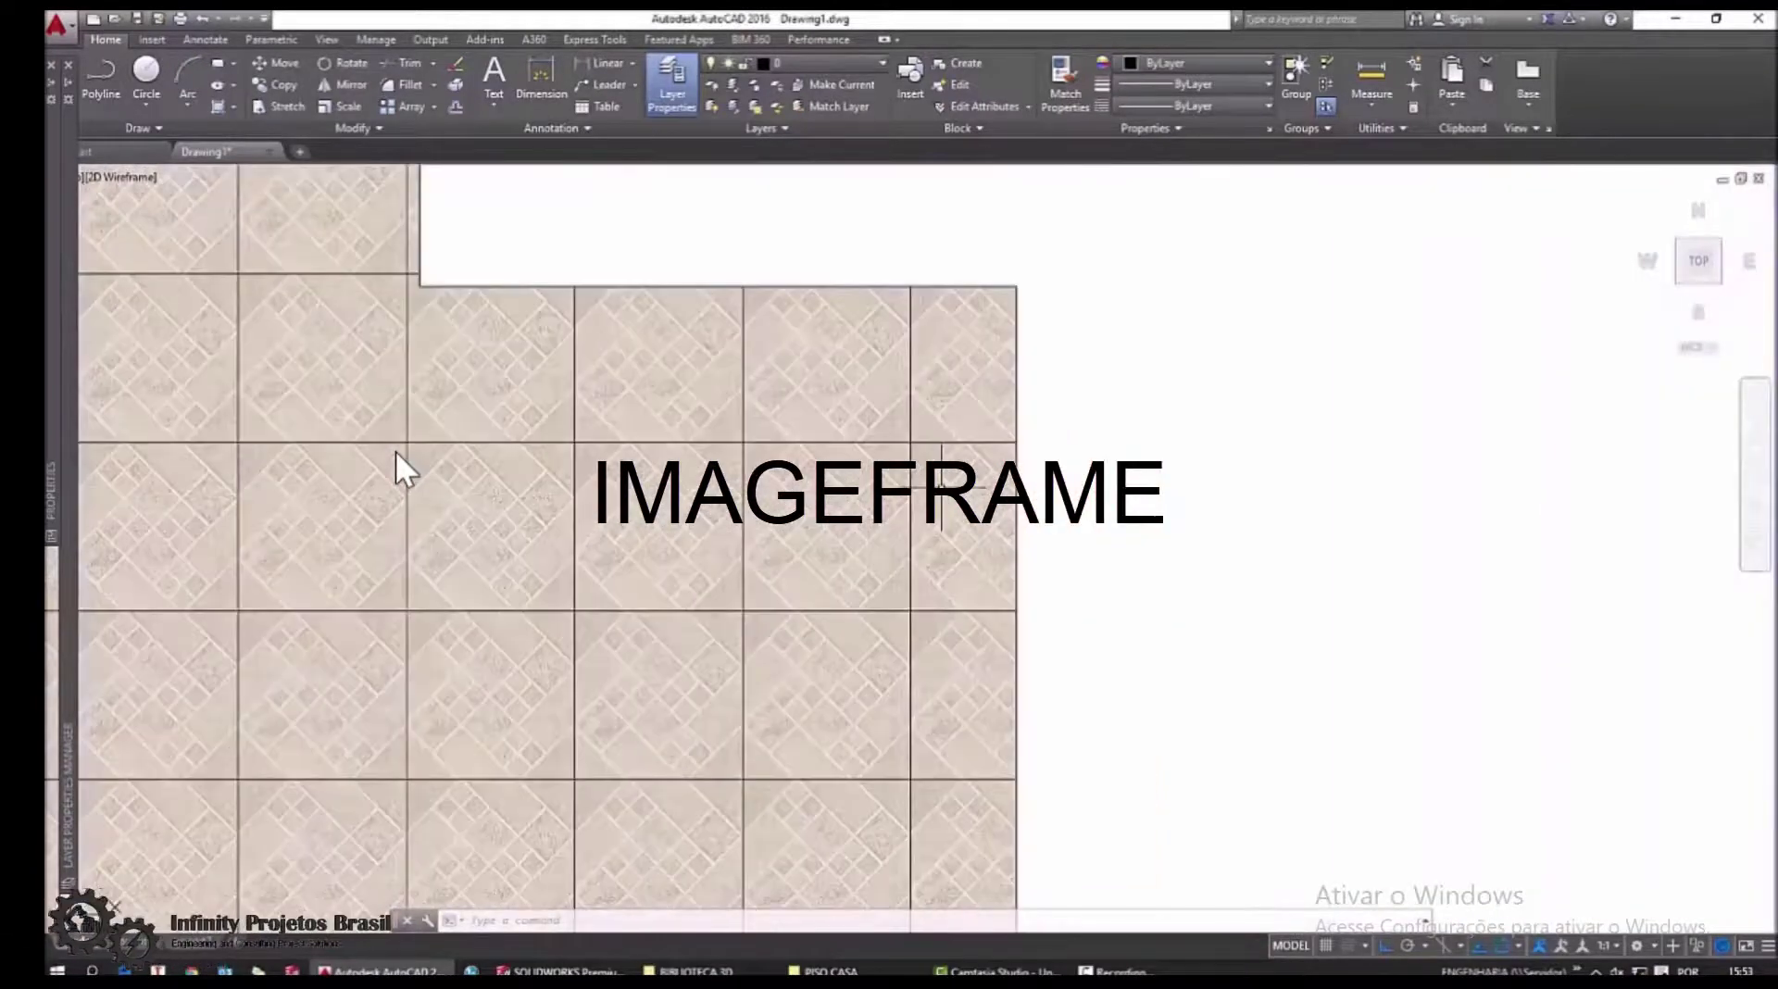
{"action": "scroll", "coordinate": [926, 510], "scroll_direction": "down", "scroll_amount": 2}
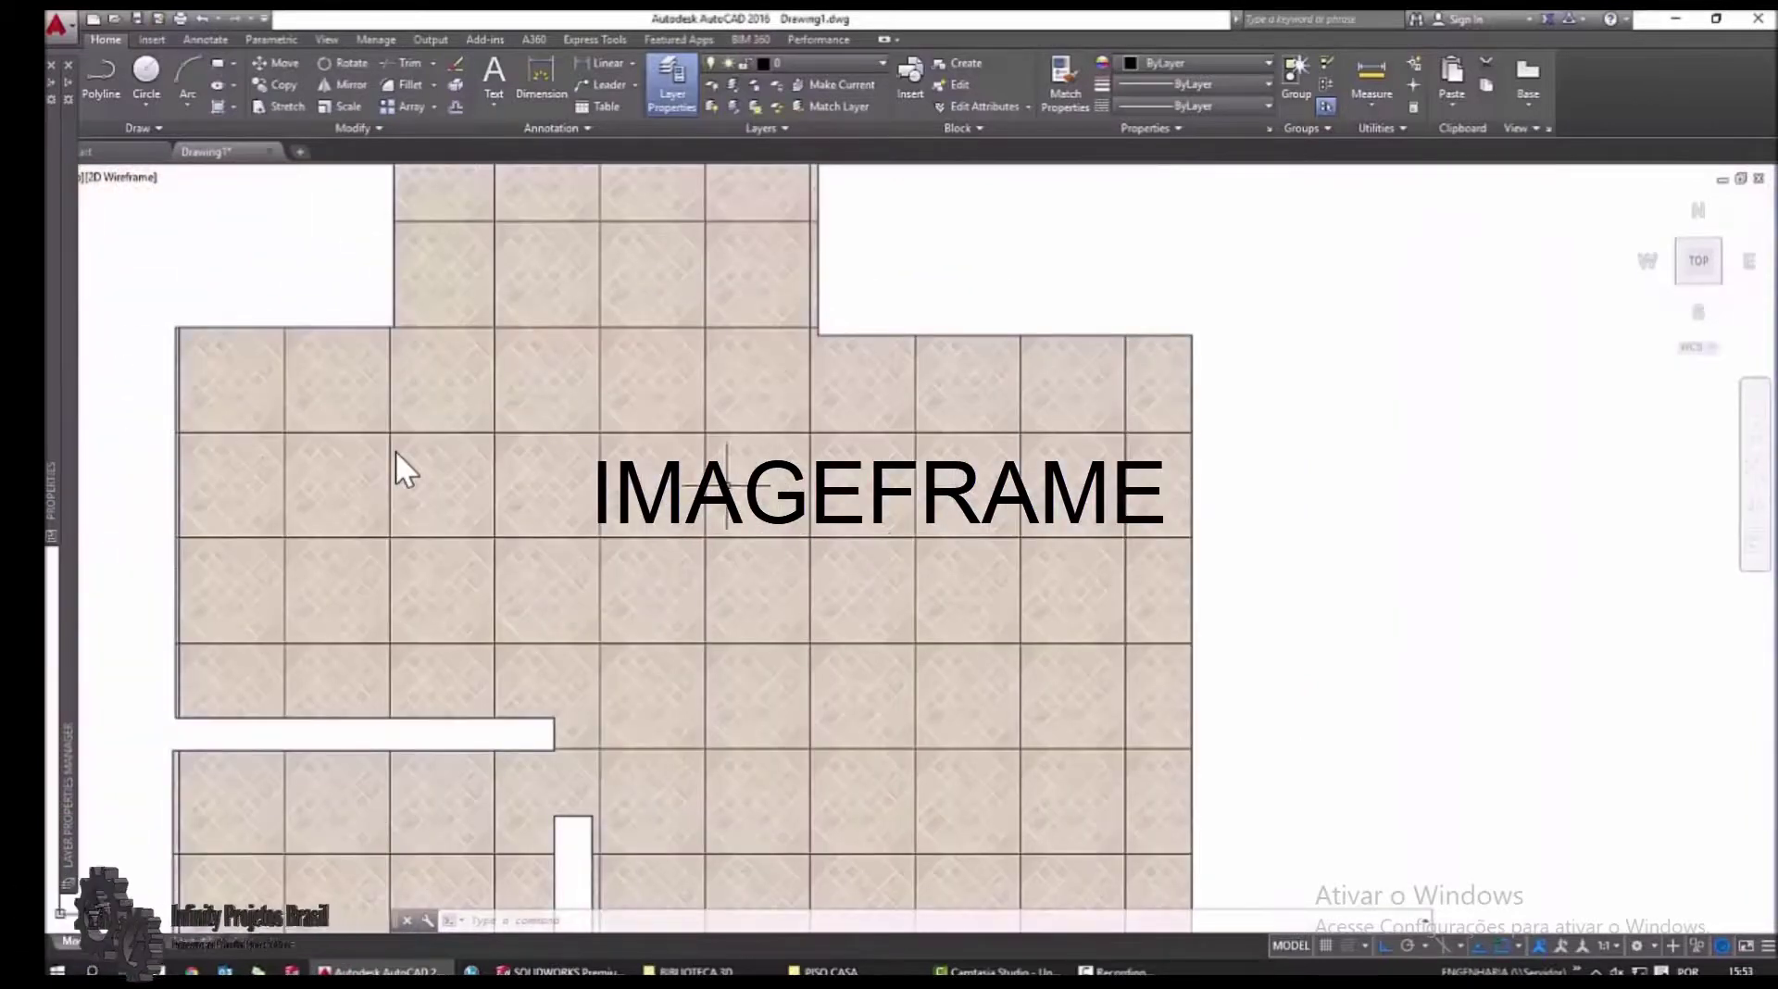
{"action": "scroll", "coordinate": [880, 523], "scroll_direction": "down", "scroll_amount": 2}
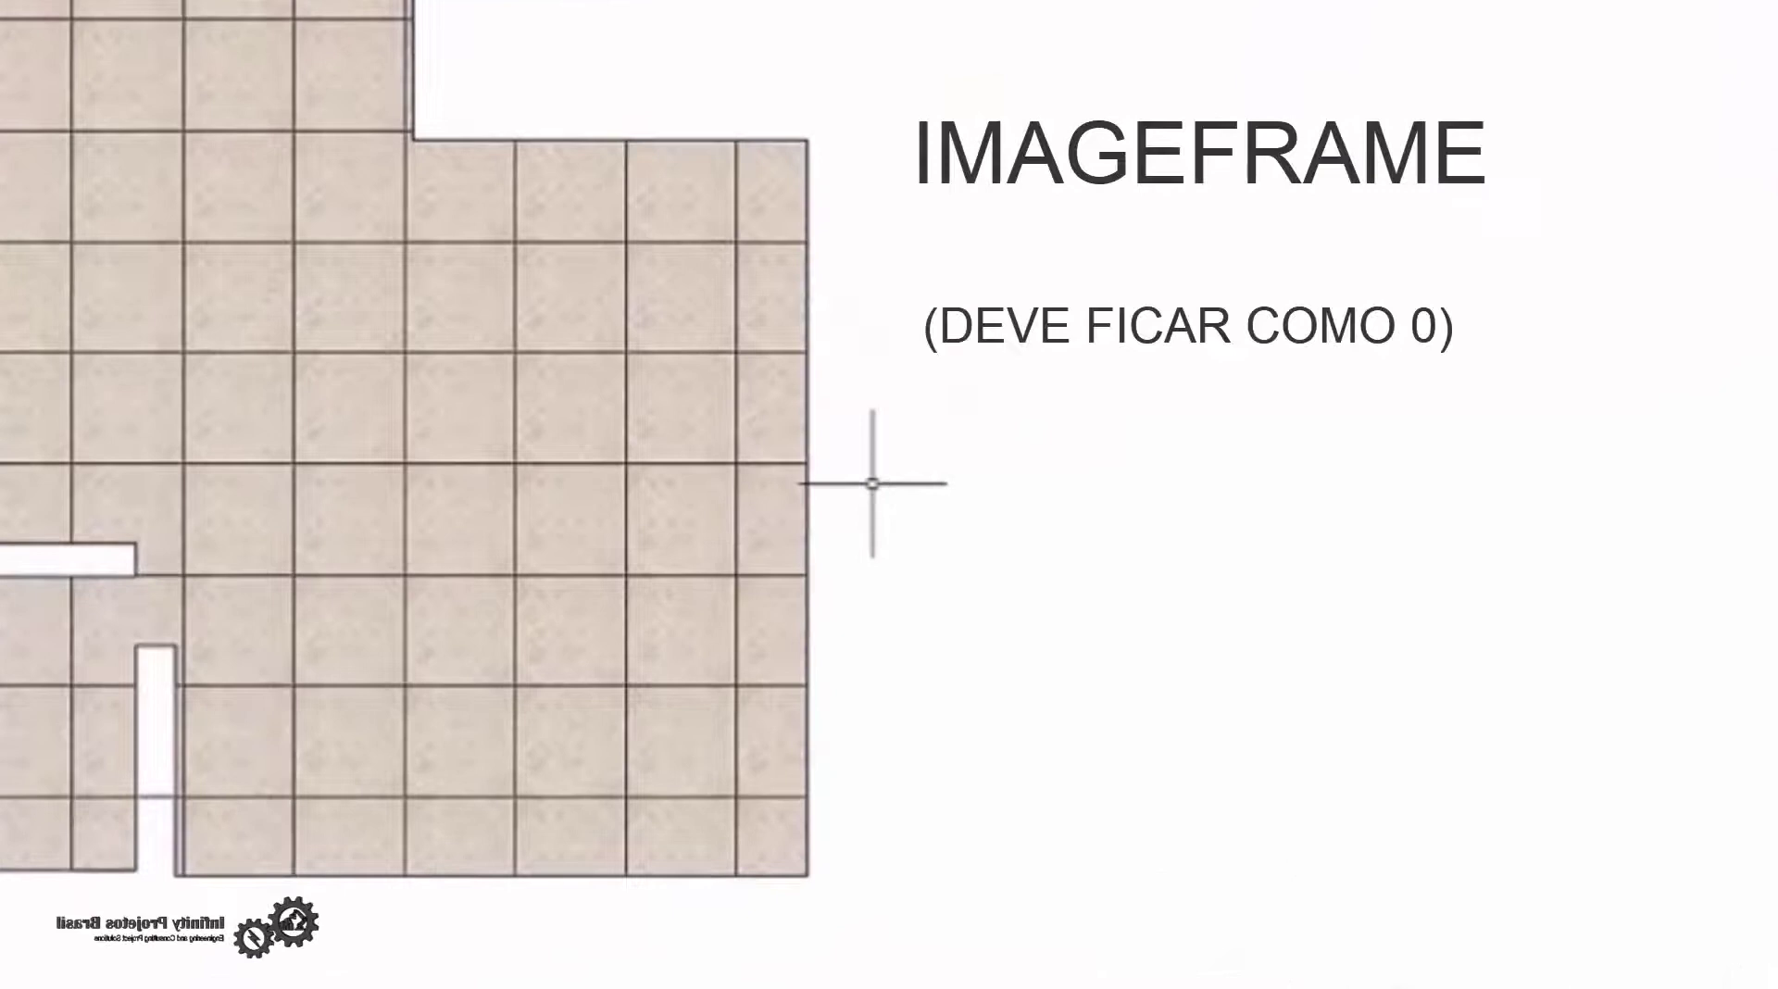
{"action": "type", "text": "IMAGEFRAME"}
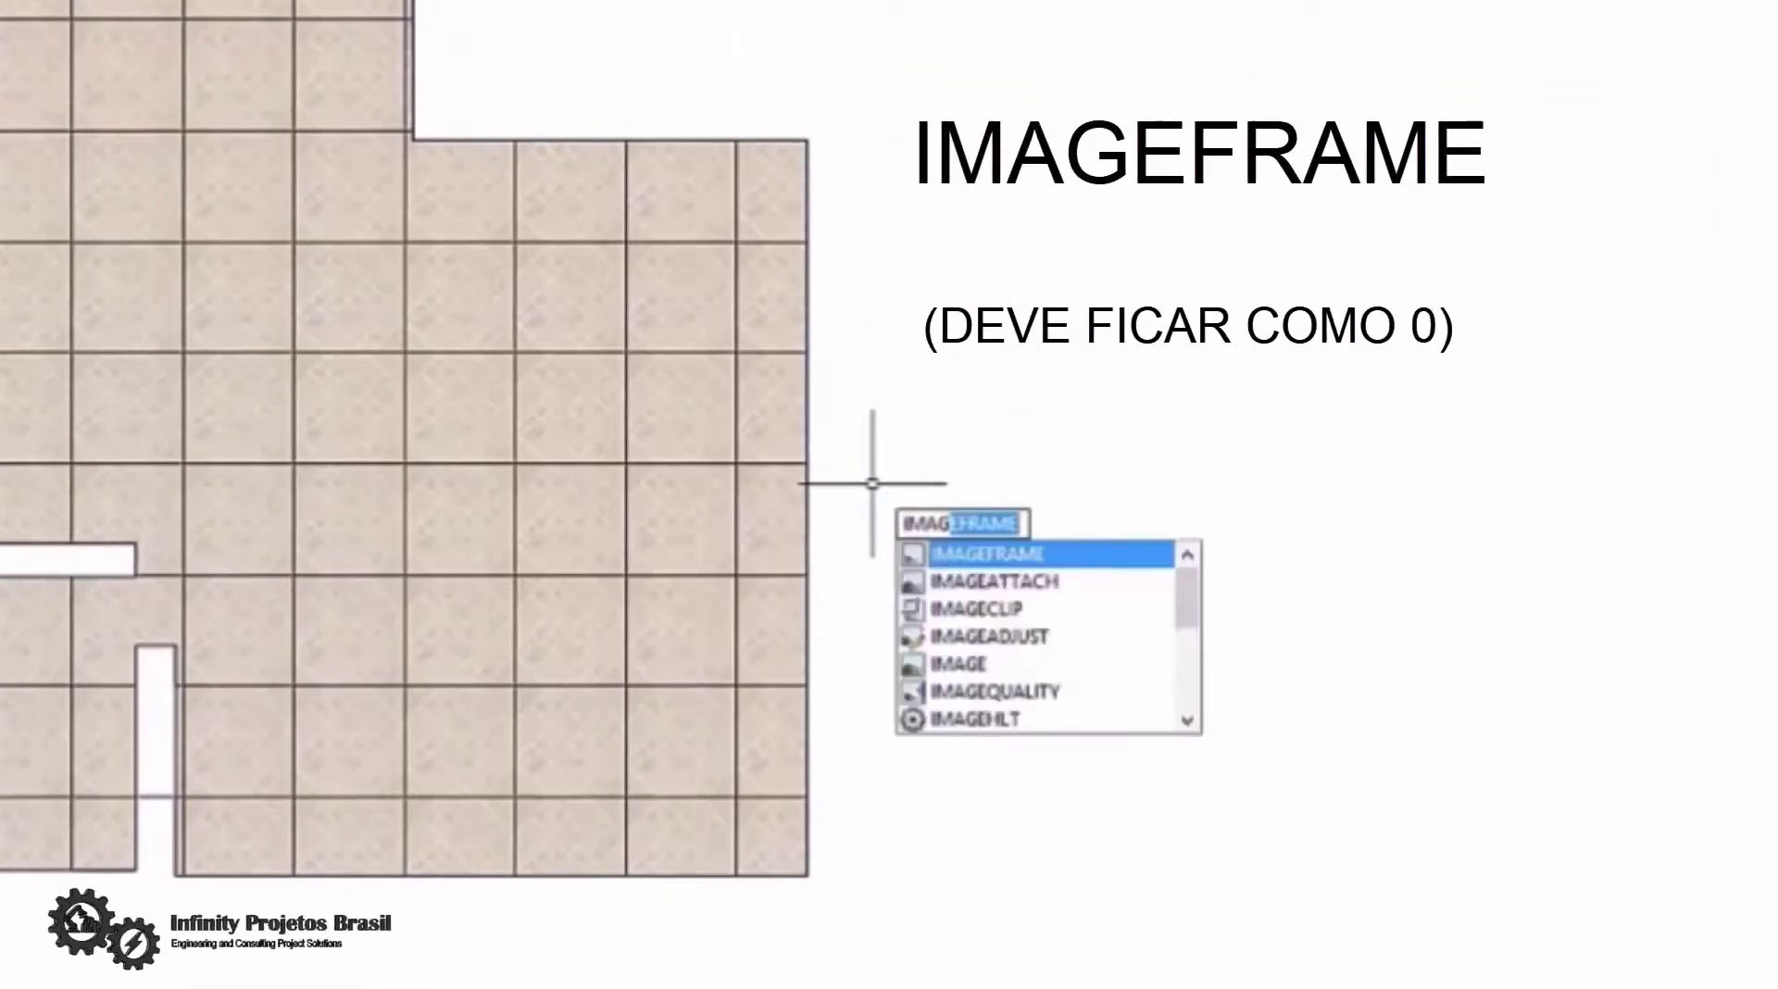
{"action": "left_click", "coordinate": [926, 556]}
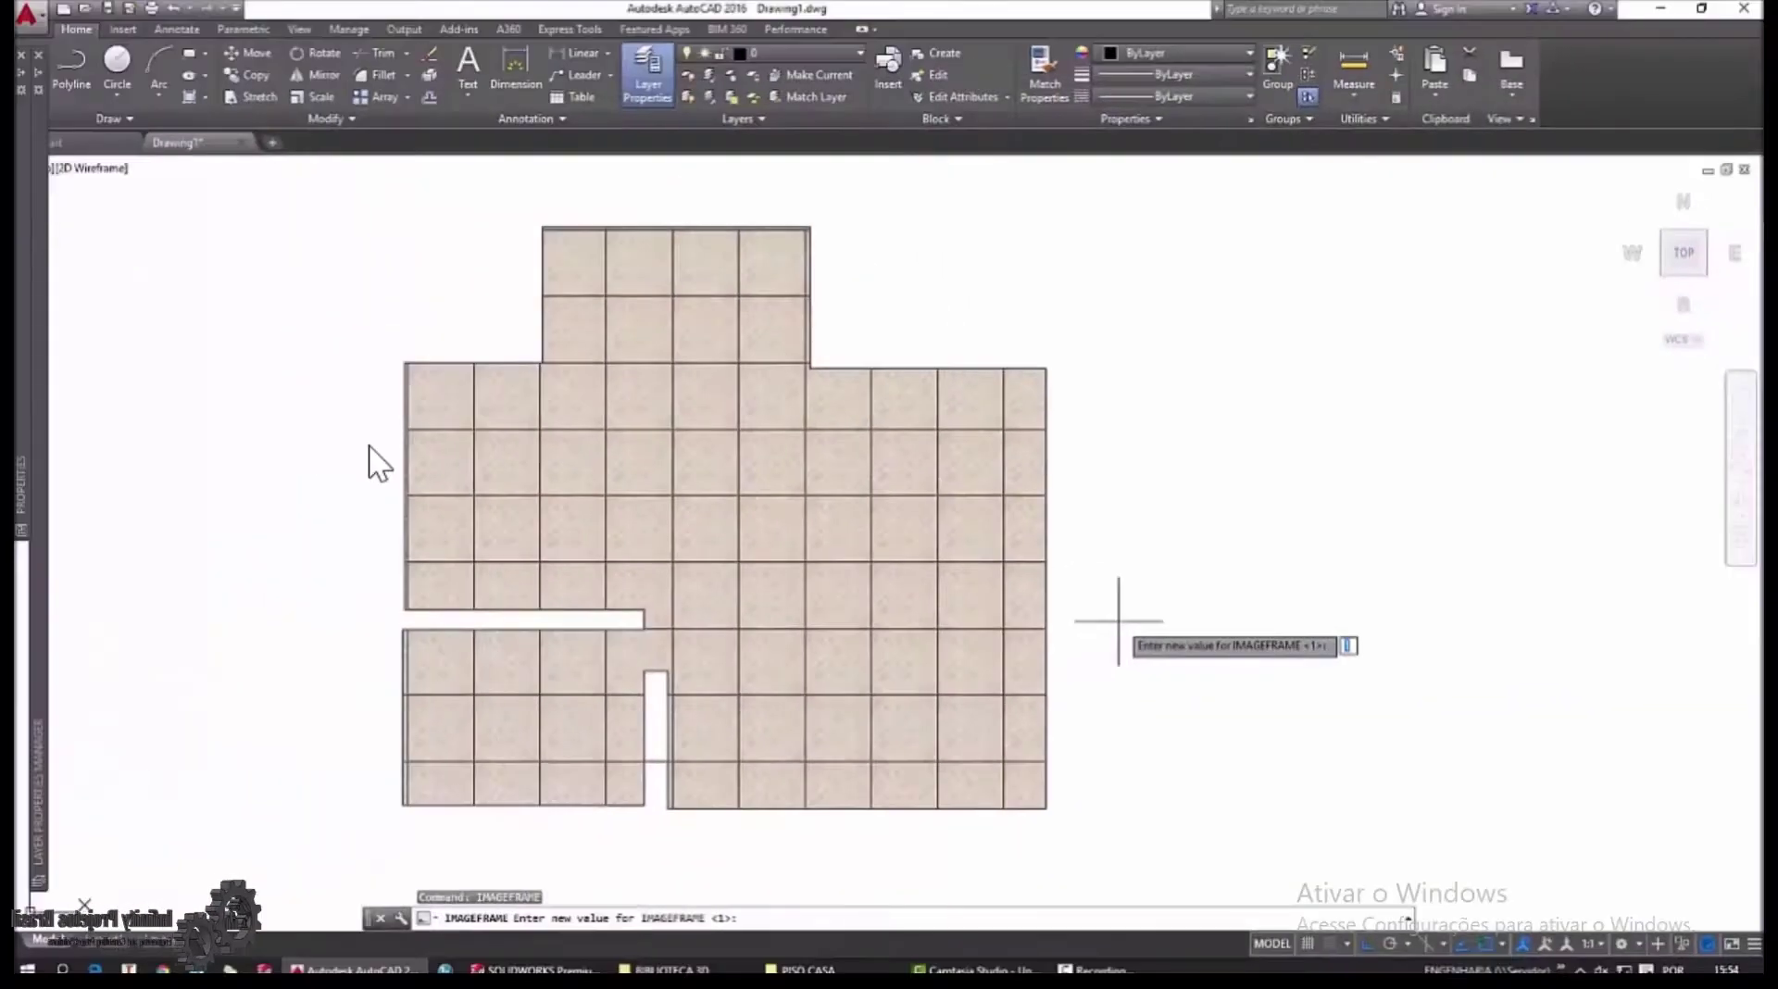
Step: Set IMAGEFRAME to 0 and zoom in to check the borderless tiles
{"action": "type", "text": "0"}
{"action": "key", "text": "Return"}
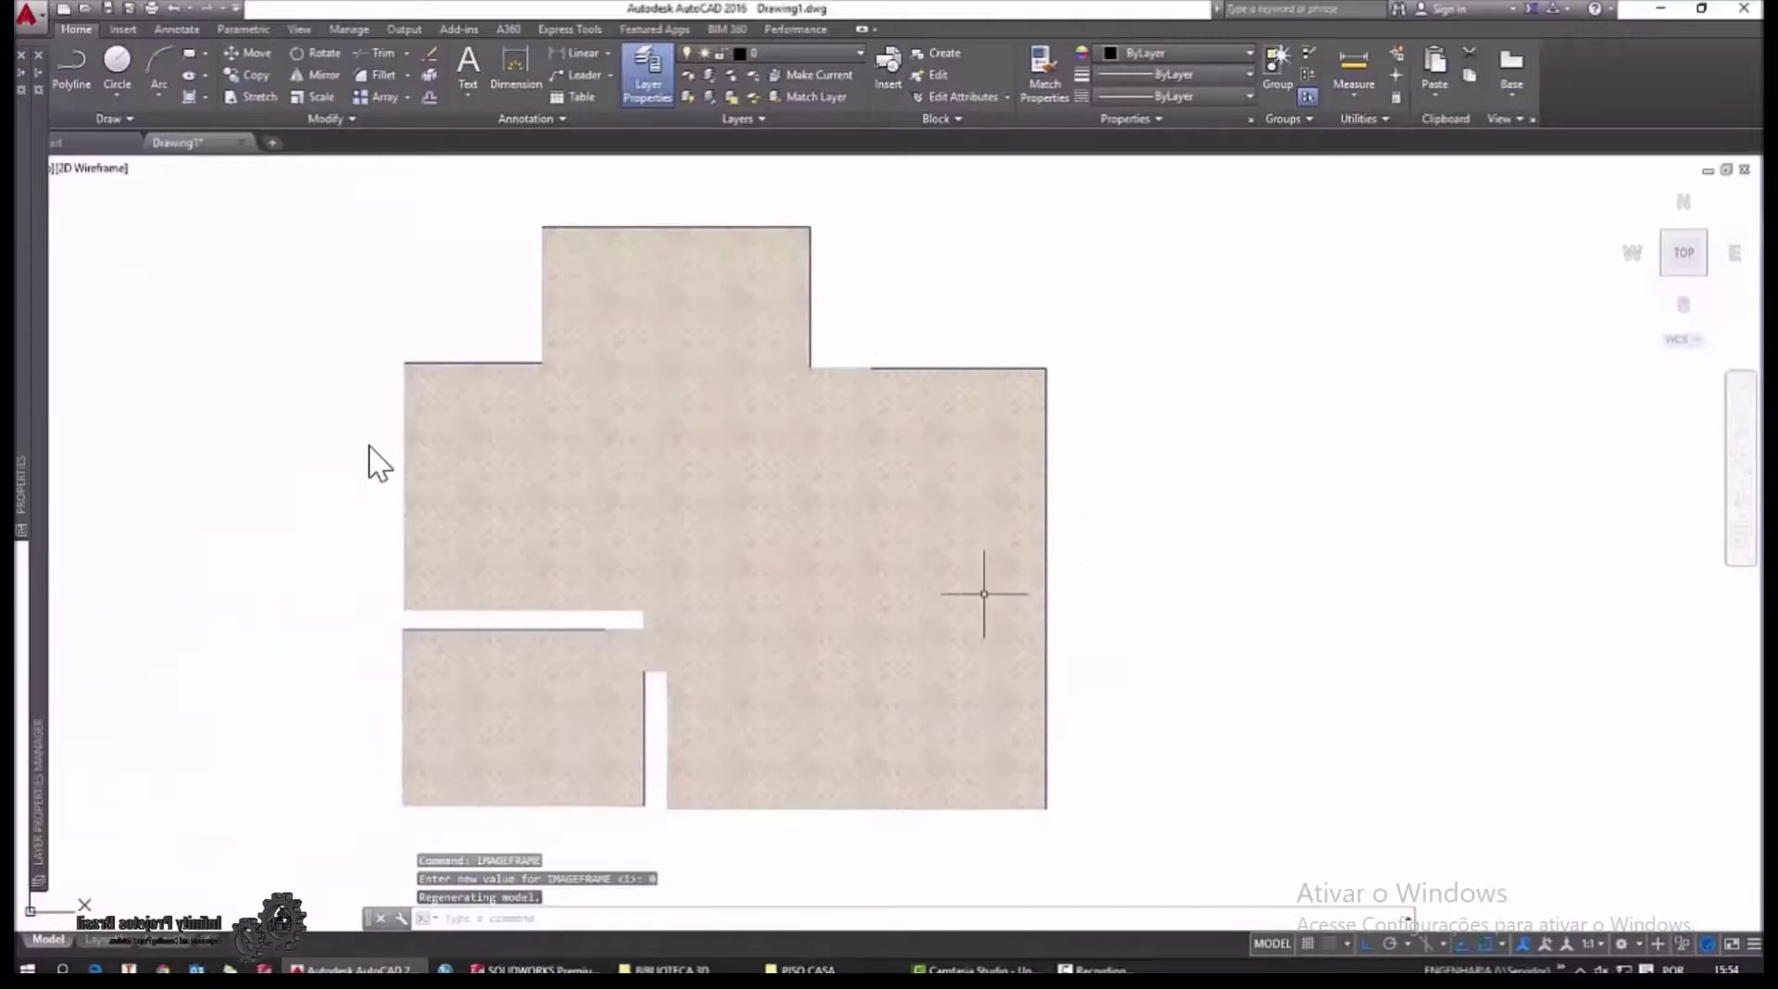
{"action": "scroll", "coordinate": [983, 593], "scroll_direction": "up", "scroll_amount": 2}
{"action": "scroll", "coordinate": [936, 516], "scroll_direction": "up", "scroll_amount": 2}
{"action": "scroll", "coordinate": [932, 456], "scroll_direction": "up", "scroll_amount": 2}
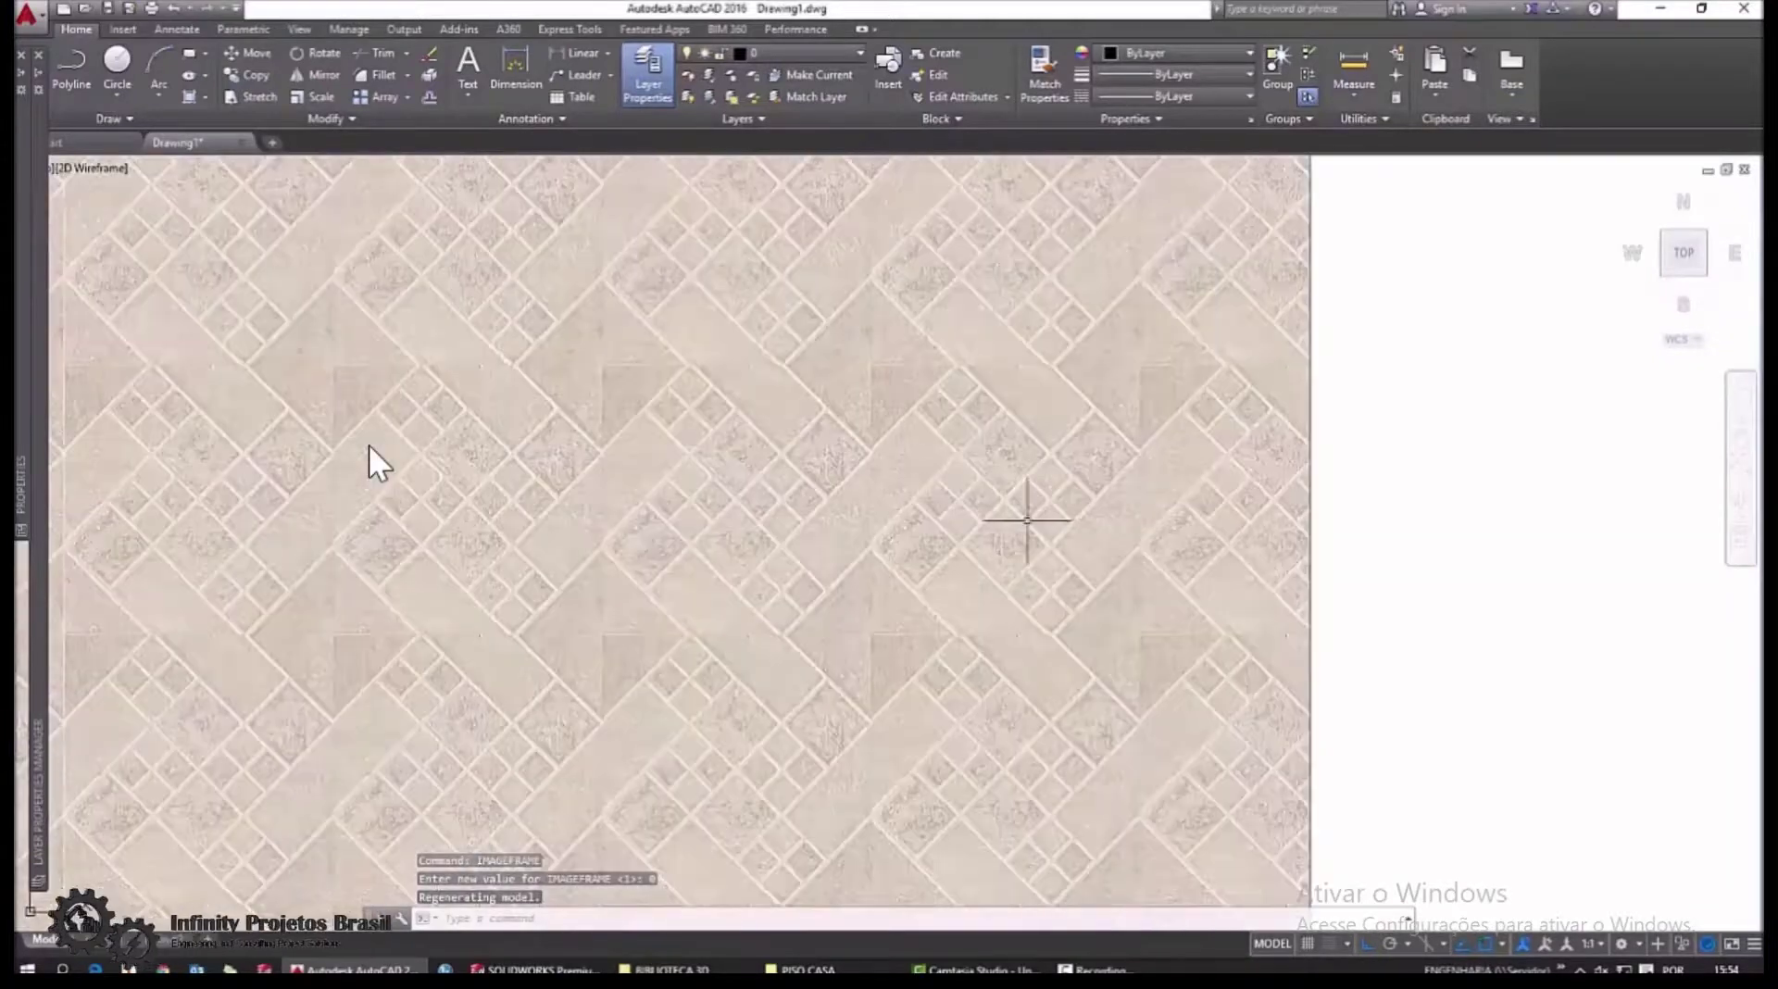
{"action": "scroll", "coordinate": [1063, 473], "scroll_direction": "up", "scroll_amount": 2}
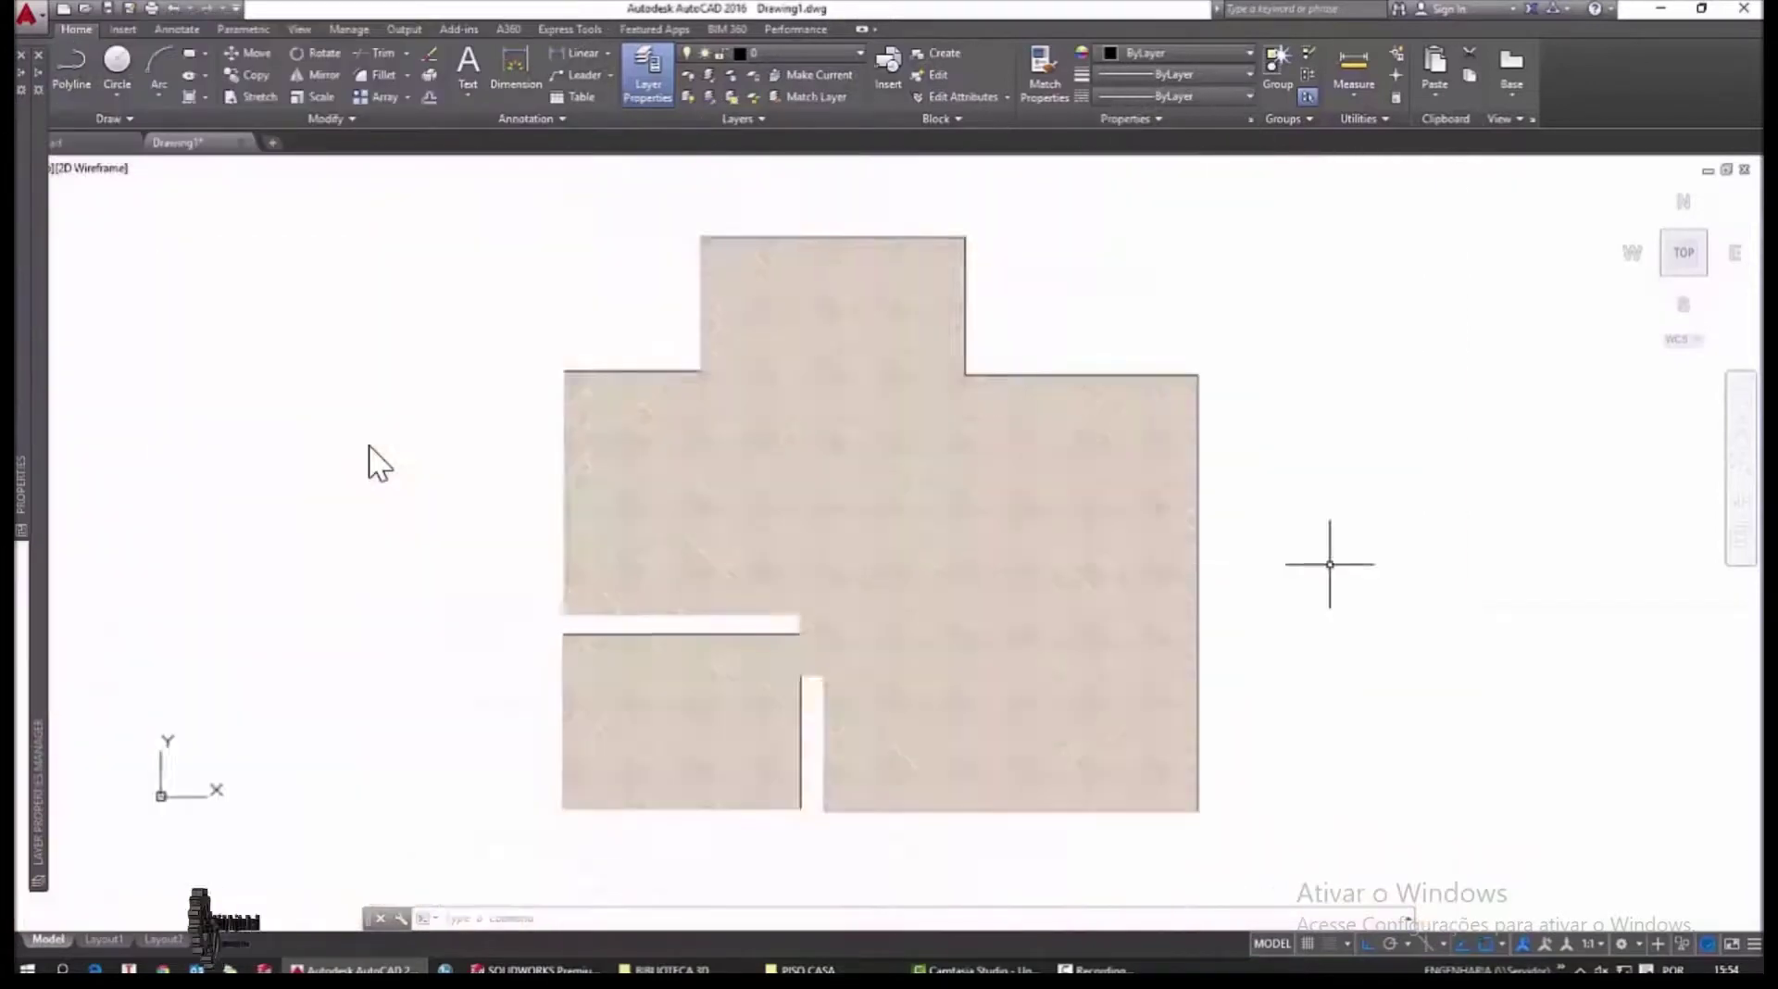
Step: Draw a circle in the free space beside the floor plan
{"action": "middle_click_drag", "start_coordinate": [1330, 564], "coordinate": [1067, 545]}
{"action": "type", "text": "c"}
{"action": "key", "text": "Return"}
{"action": "left_click", "coordinate": [1079, 587]}
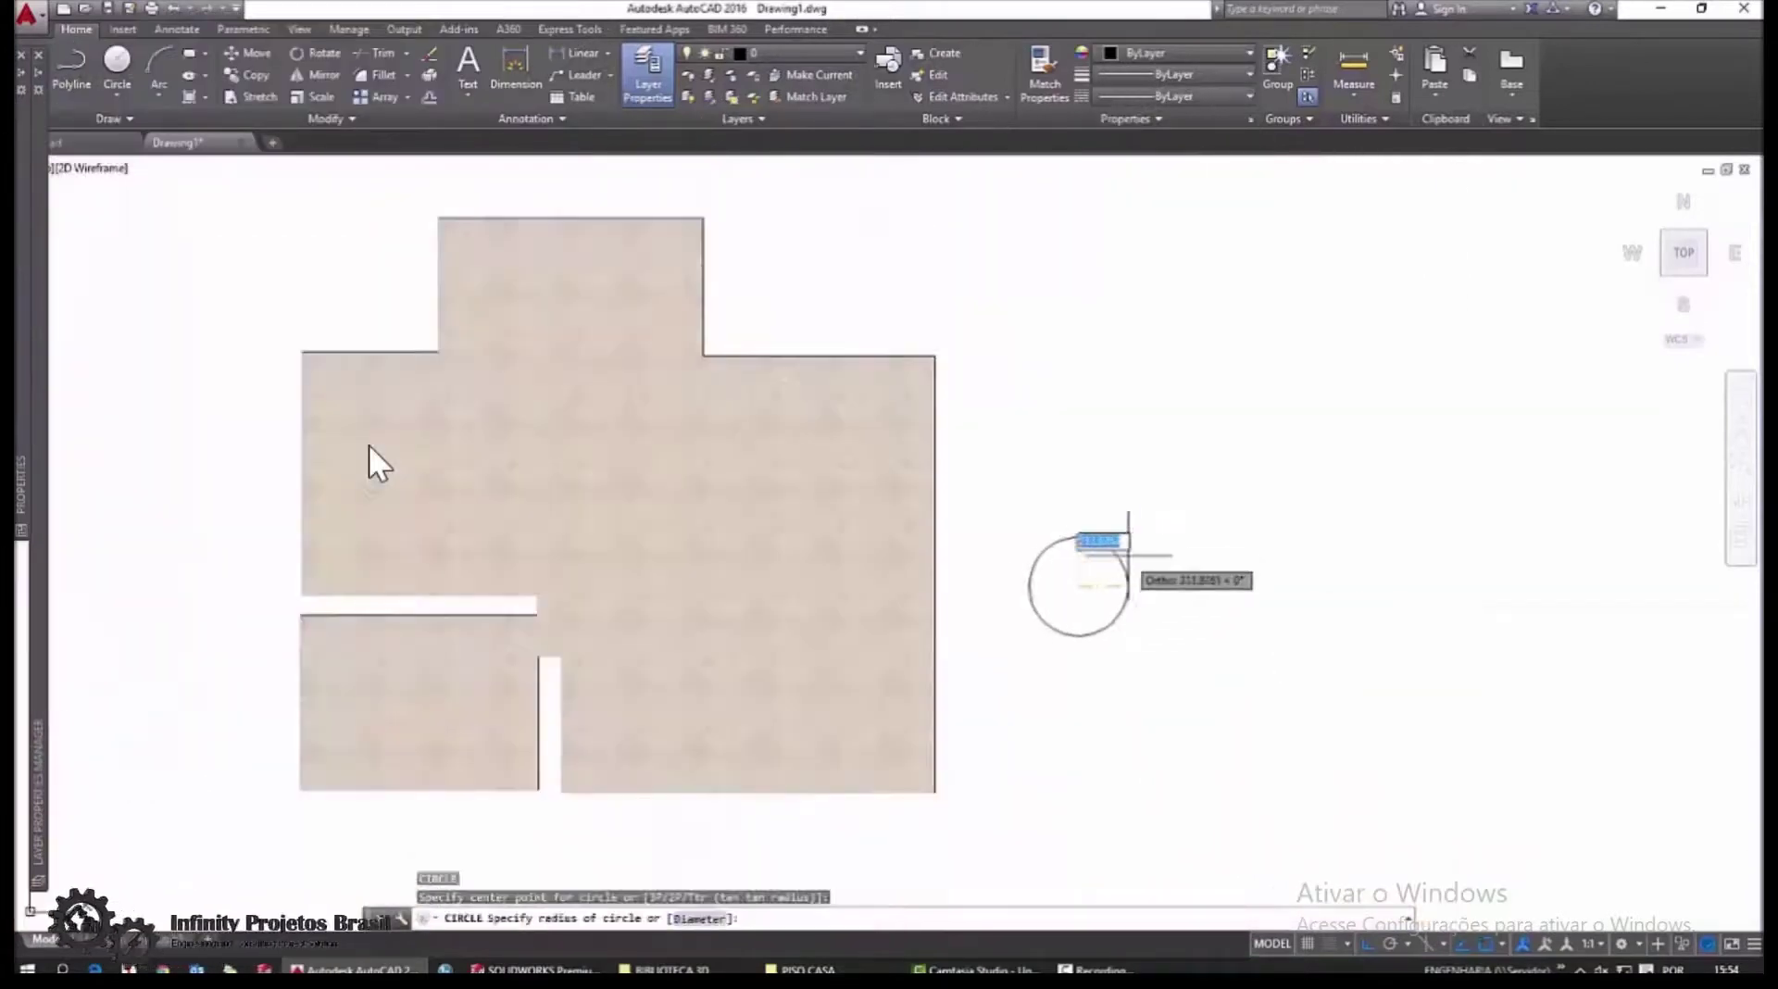
{"action": "left_click", "coordinate": [1142, 574]}
Step: Fill the circle with the MOGNO wood-grain image using SUPERHATCH
{"action": "type", "text": "SUP"}
{"action": "key", "text": "Return"}
{"action": "left_click", "coordinate": [884, 390]}
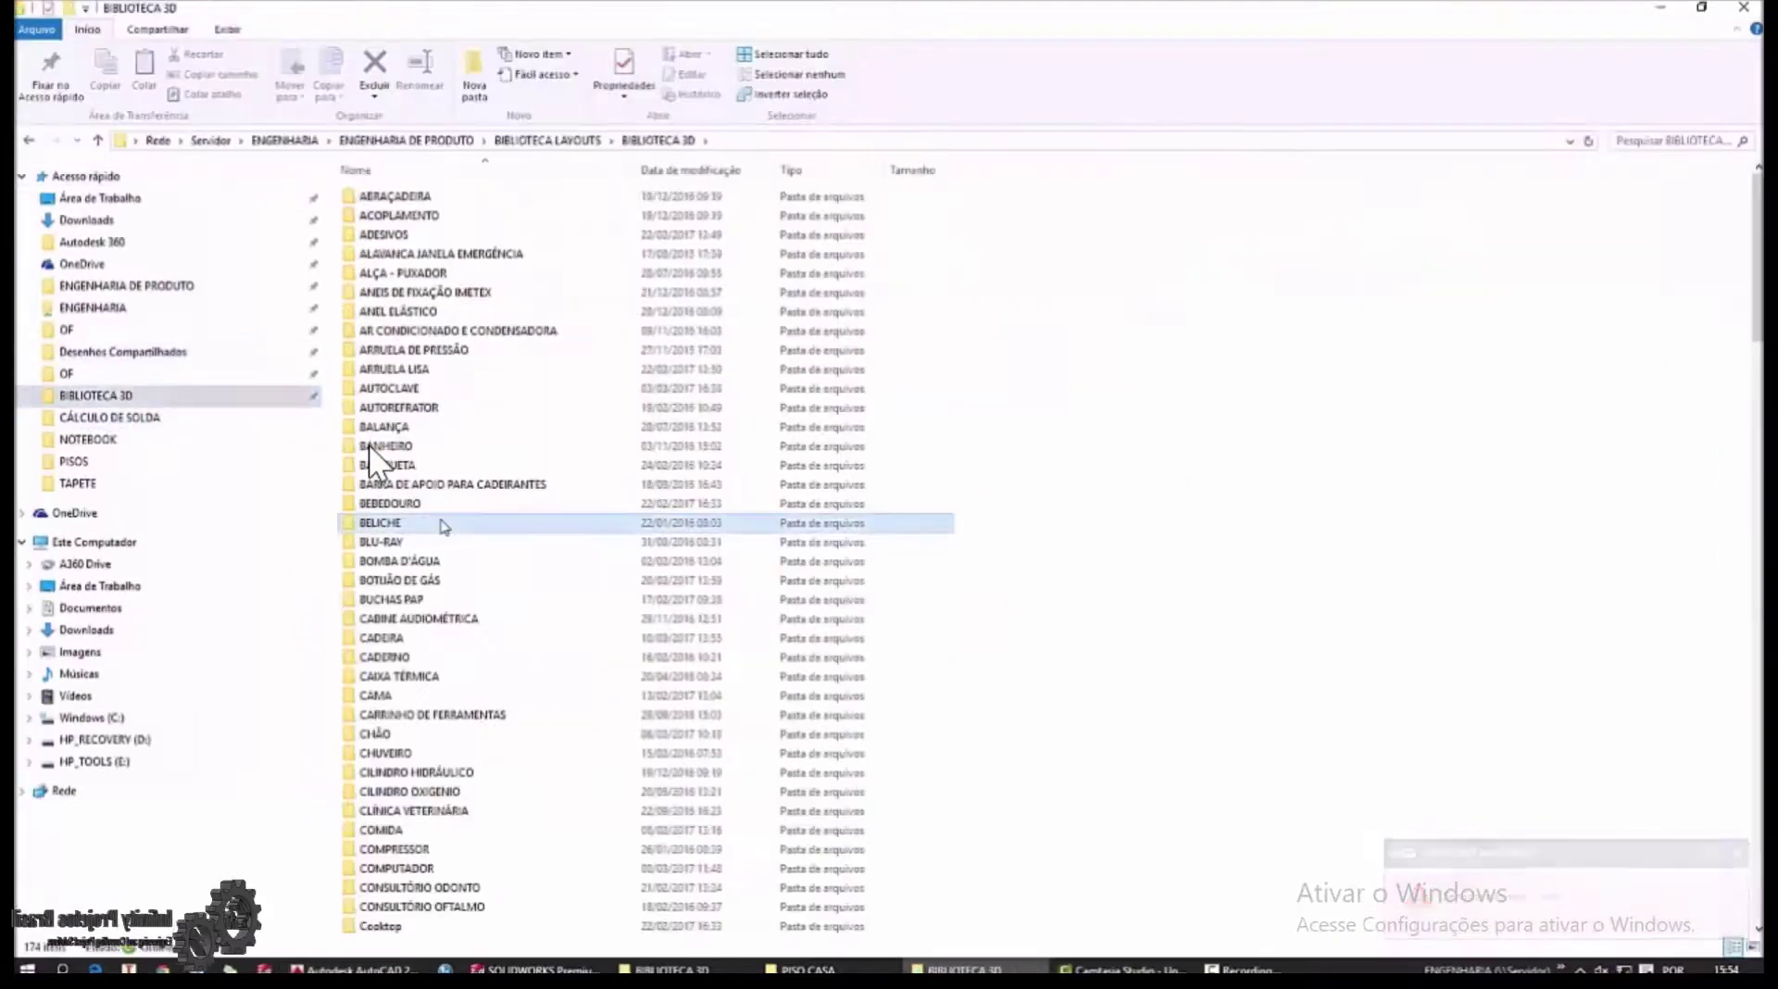
{"action": "key", "text": "alt+Tab"}
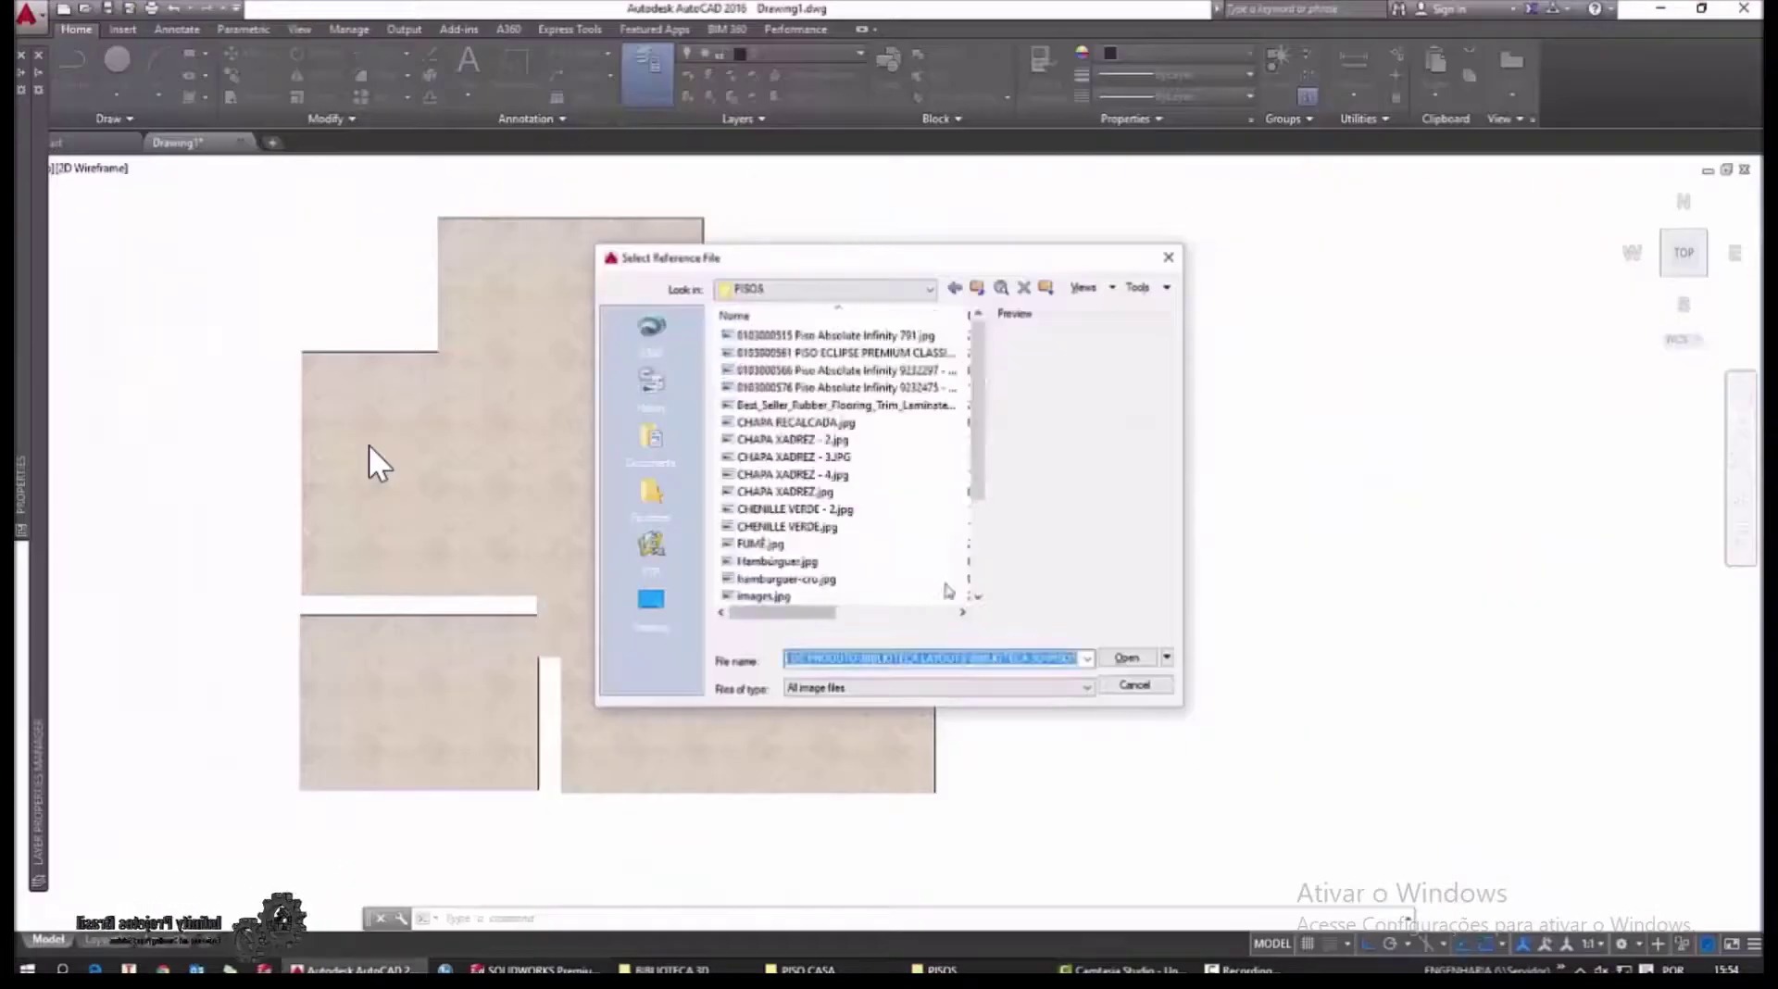
{"action": "key", "text": "Return"}
{"action": "key", "text": "Return"}
{"action": "key", "text": "Return"}
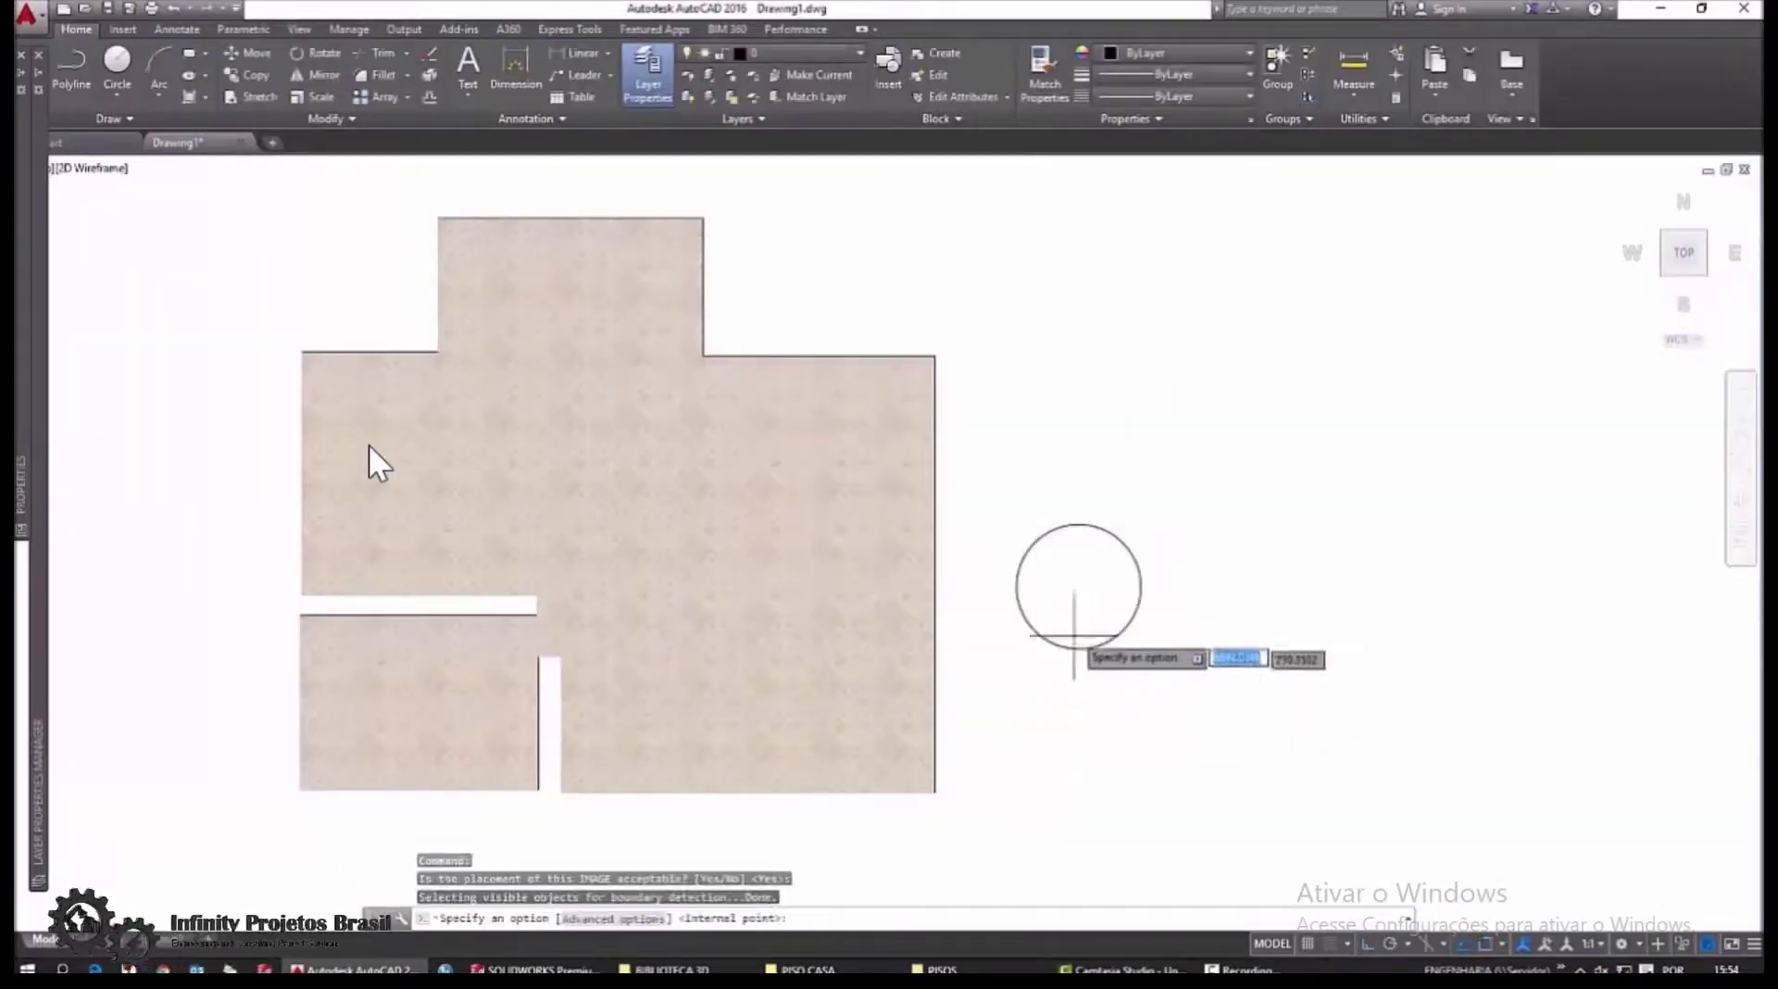
{"action": "left_click", "coordinate": [369, 444]}
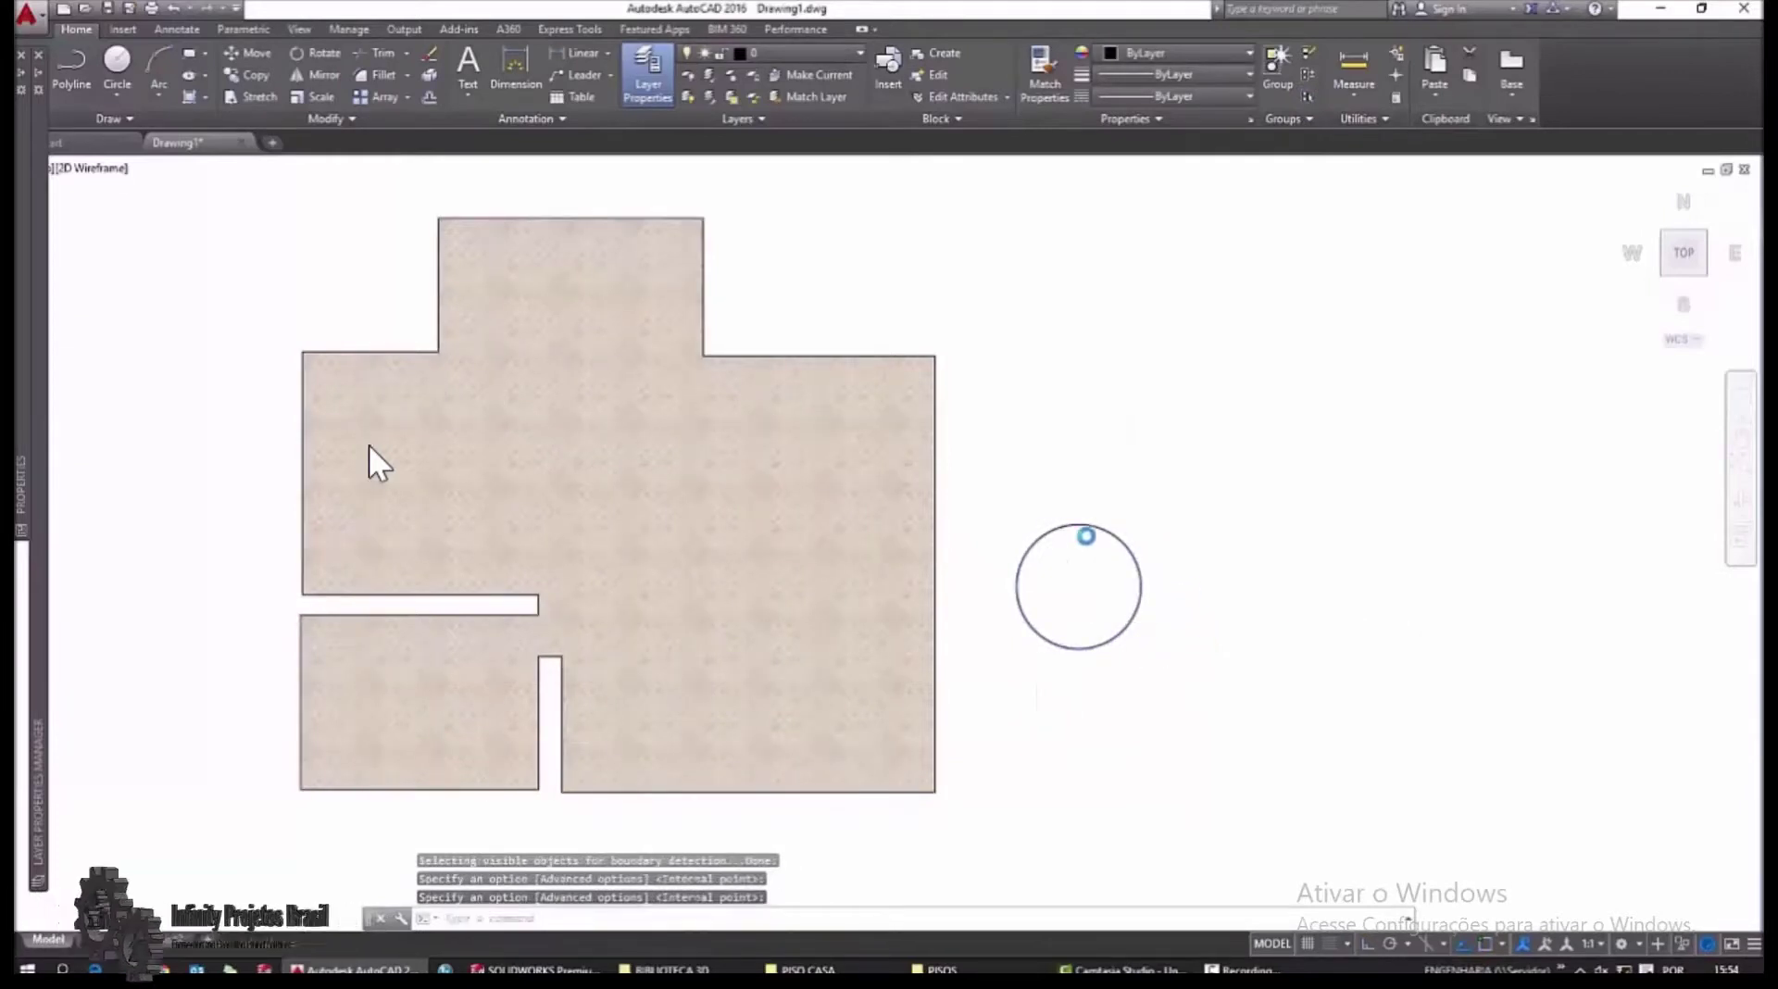
{"action": "left_click", "coordinate": [1086, 535]}
{"action": "scroll", "coordinate": [1238, 595], "scroll_direction": "up", "scroll_amount": 3}
{"action": "scroll", "coordinate": [1175, 607], "scroll_direction": "up", "scroll_amount": 3}
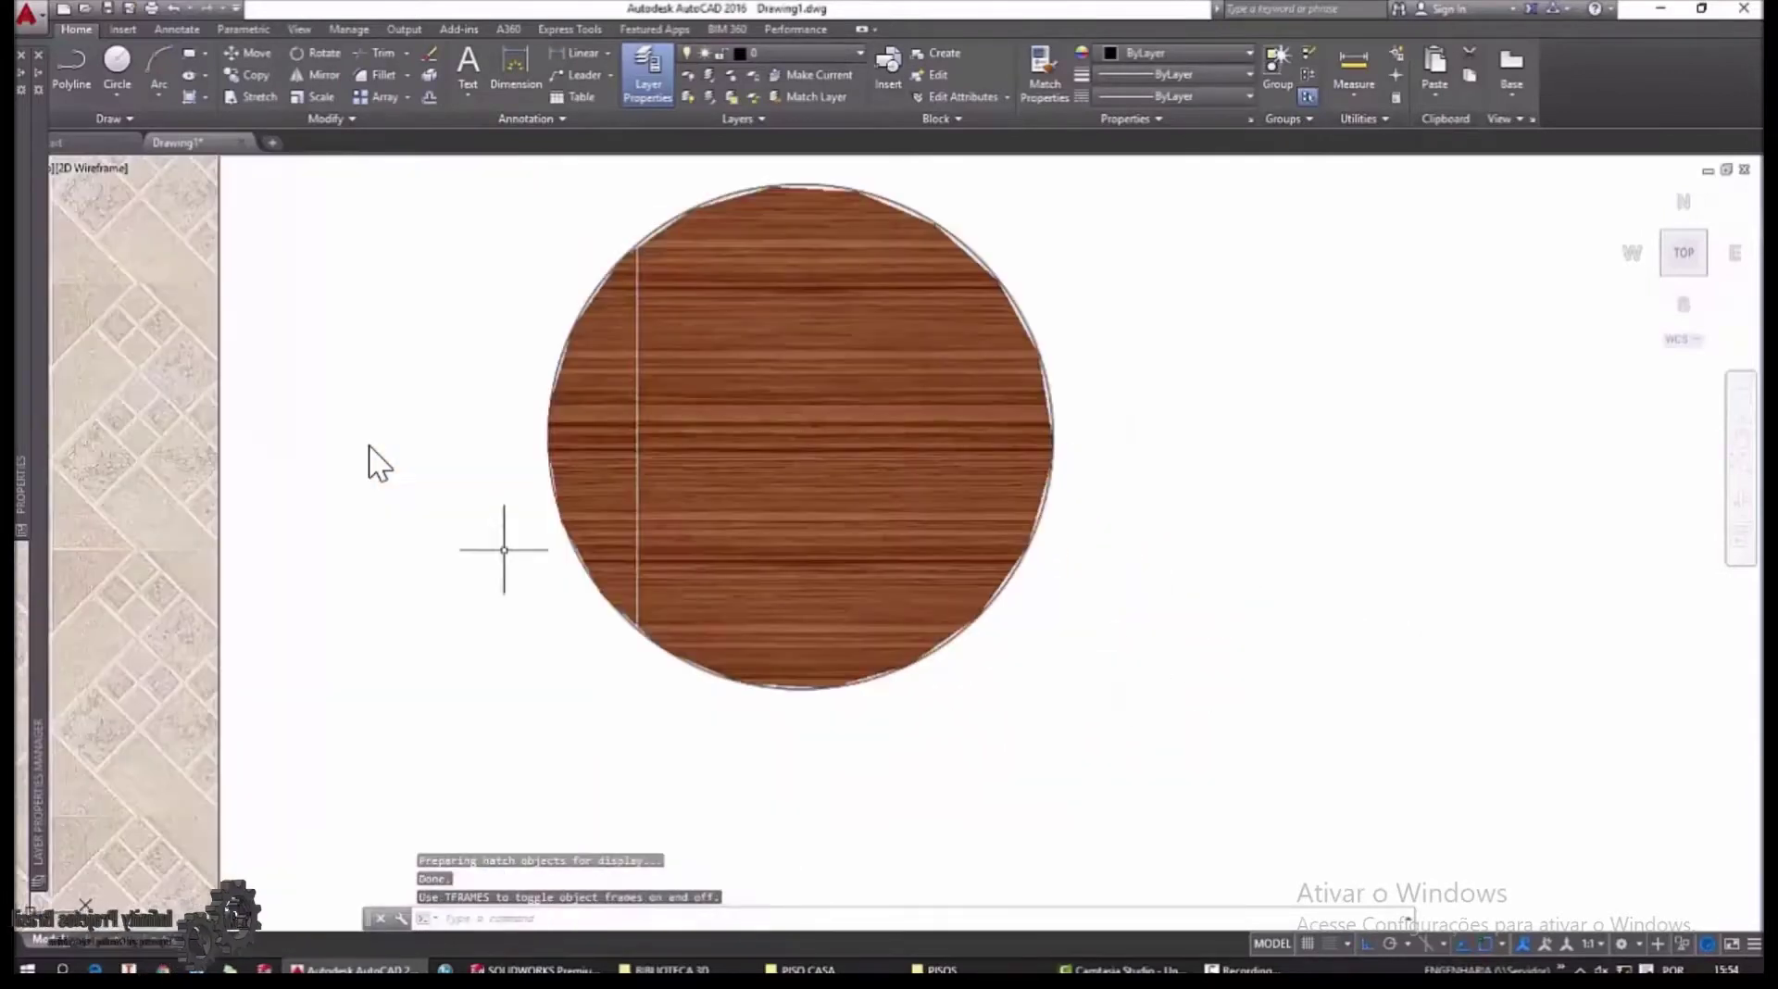
{"action": "scroll", "coordinate": [1097, 674], "scroll_direction": "down", "scroll_amount": 4}
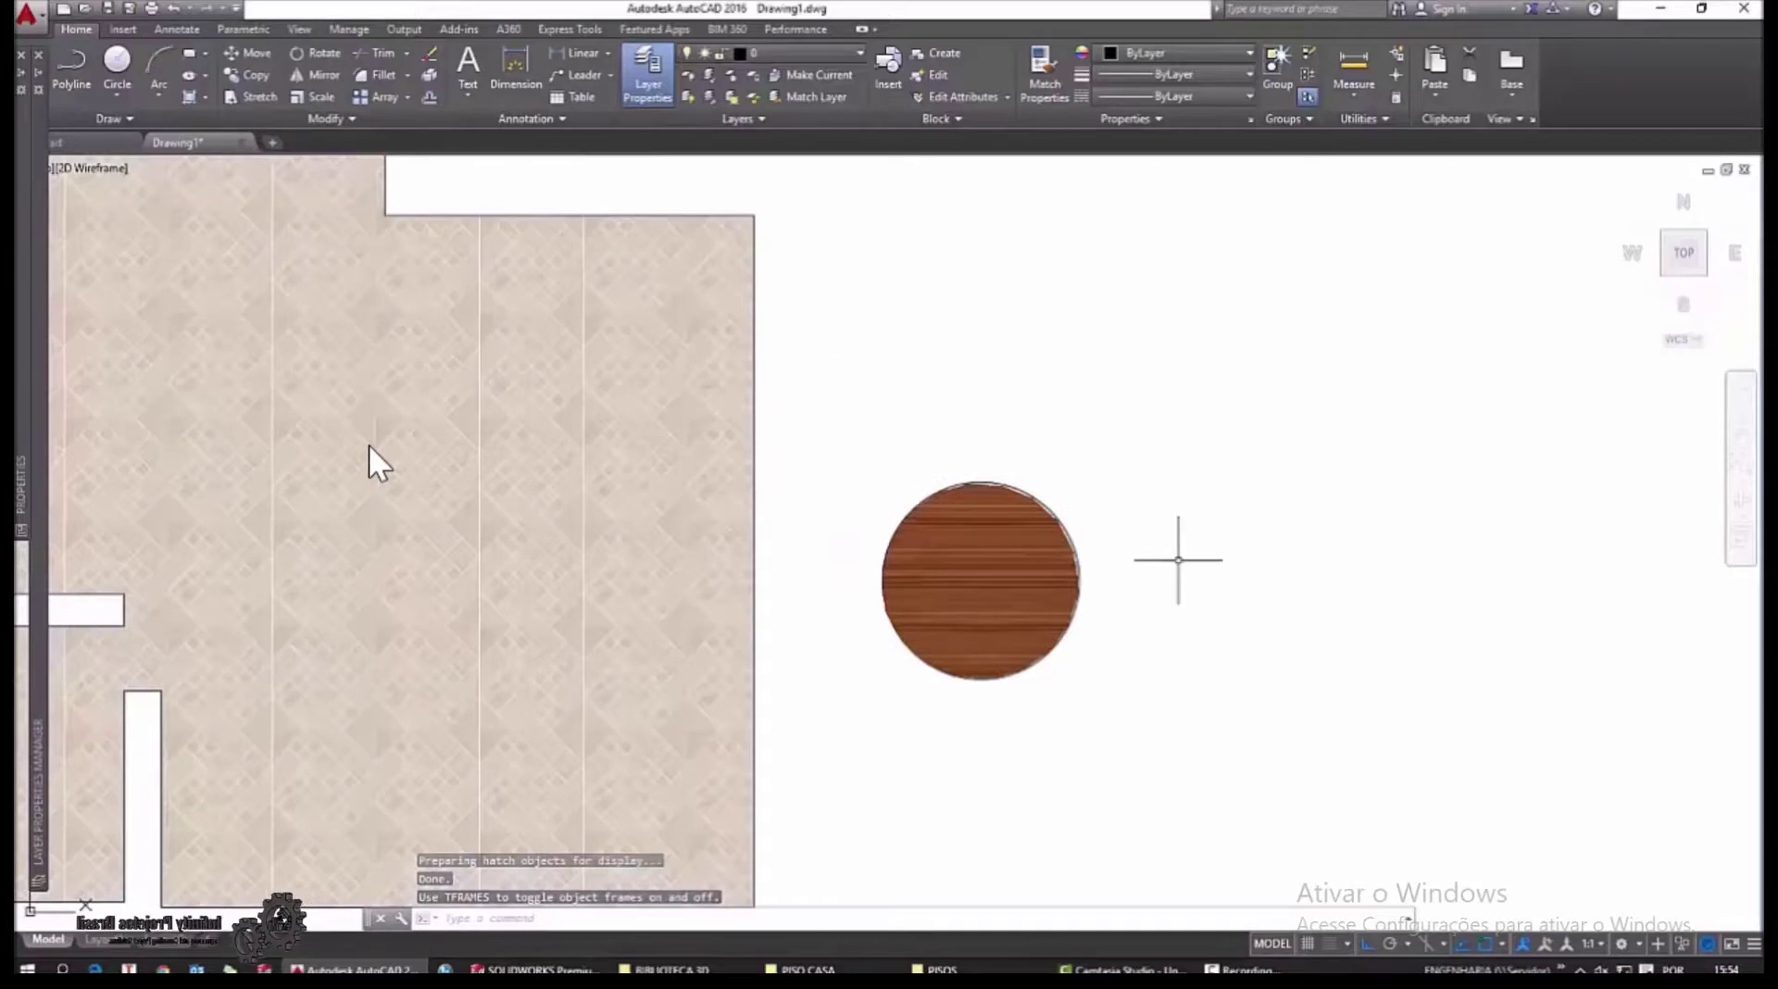
{"action": "scroll", "coordinate": [1192, 604], "scroll_direction": "down", "scroll_amount": 3}
Step: Begin a block definition, window-selecting the wood circle
{"action": "type", "text": "b"}
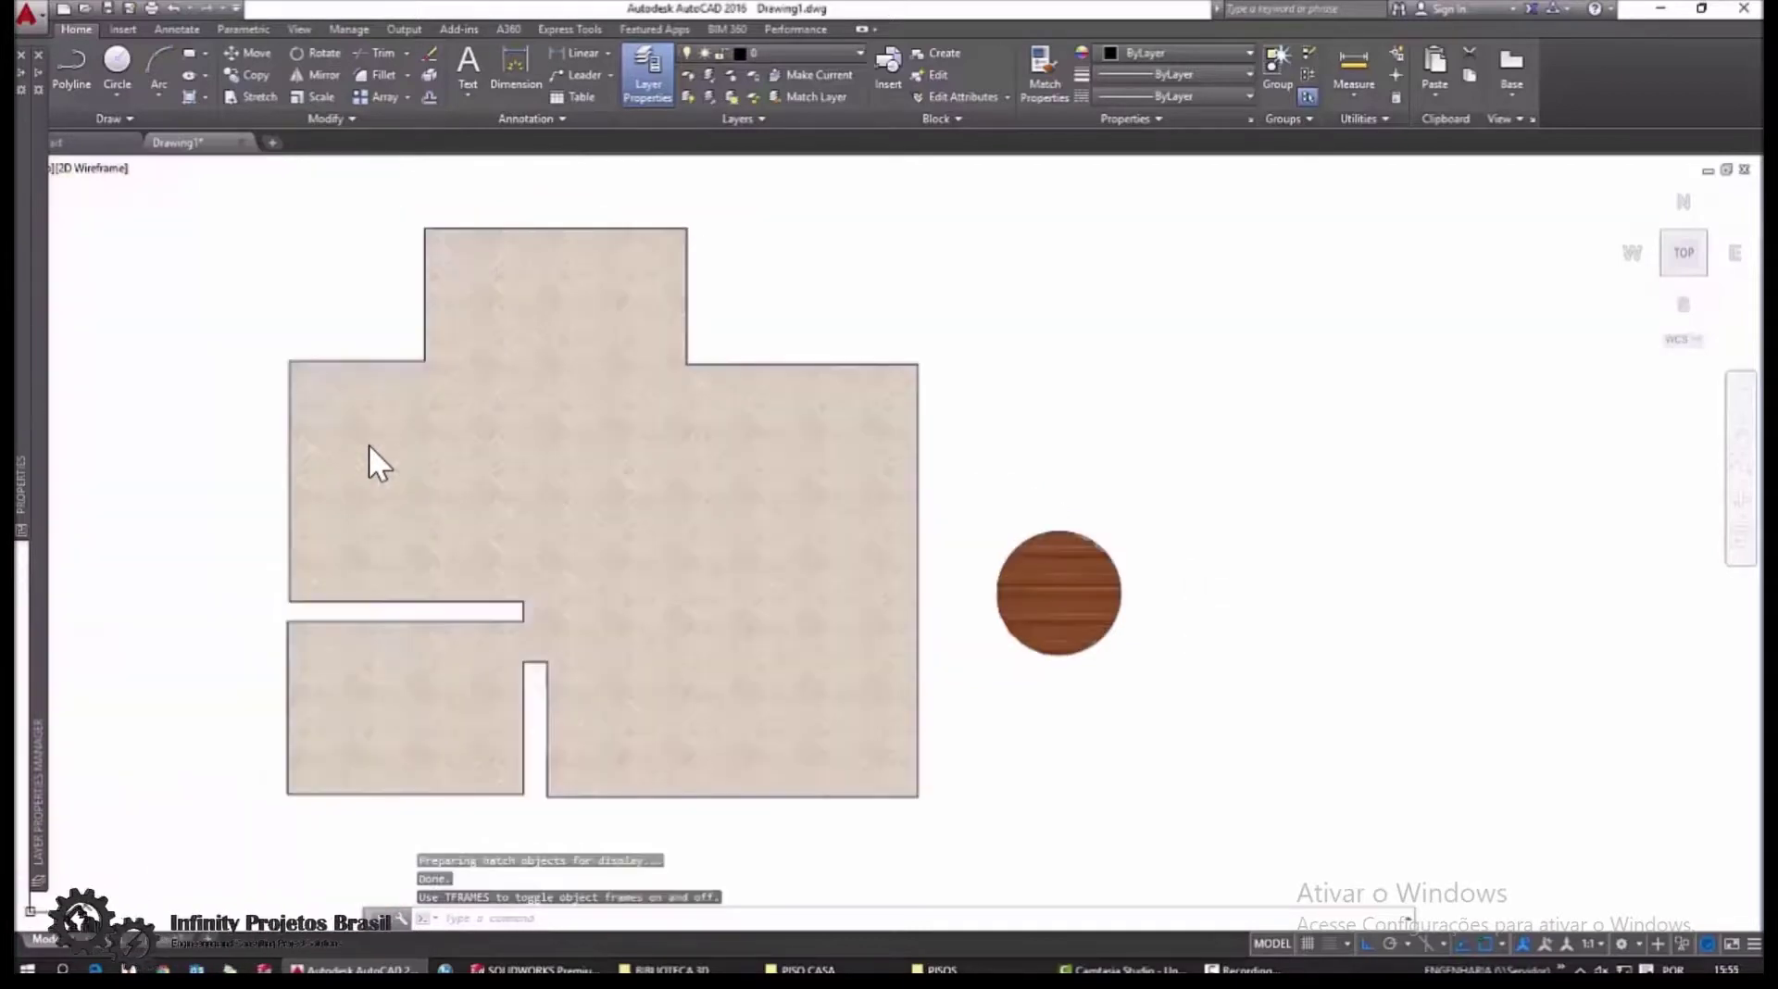
{"action": "key", "text": "Return"}
{"action": "left_click", "coordinate": [660, 419]}
{"action": "left_click", "coordinate": [1058, 592]}
{"action": "left_click", "coordinate": [830, 418]}
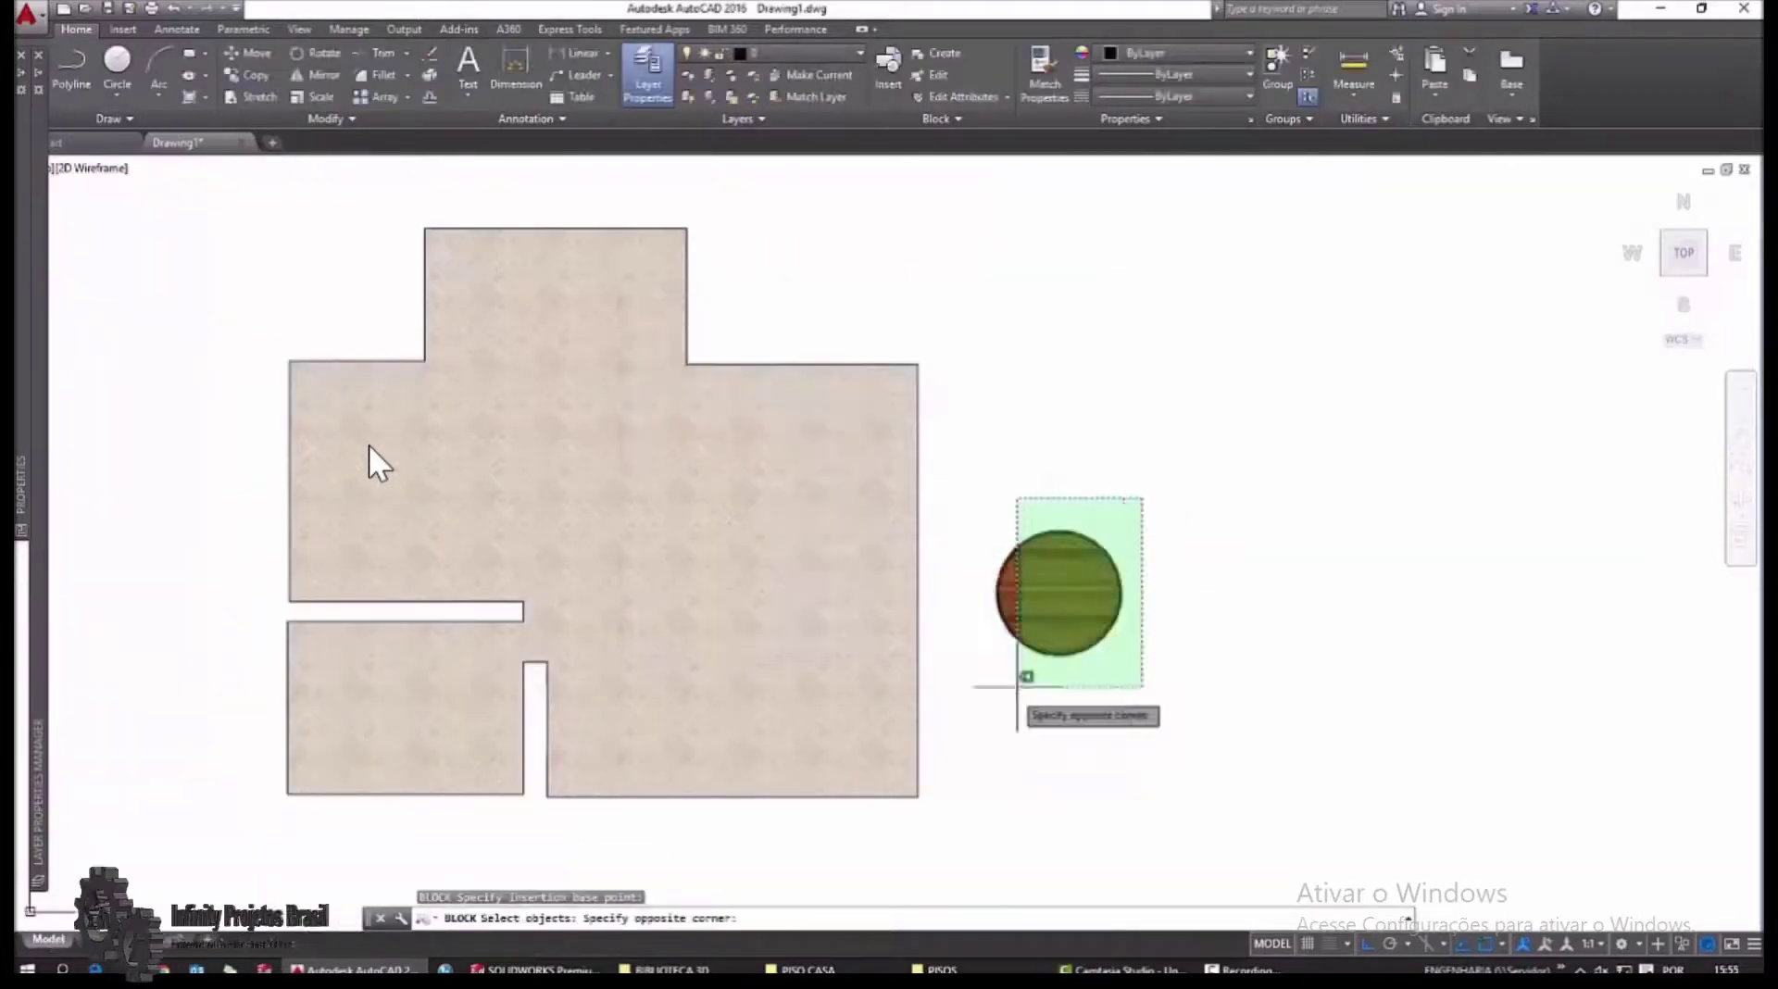
{"action": "left_click_drag", "start_coordinate": [1139, 496], "coordinate": [1024, 683]}
{"action": "key", "text": "Return"}
Step: Move the wood circle onto the plan, undo the move, and reopen Block Definition
{"action": "left_click", "coordinate": [830, 419]}
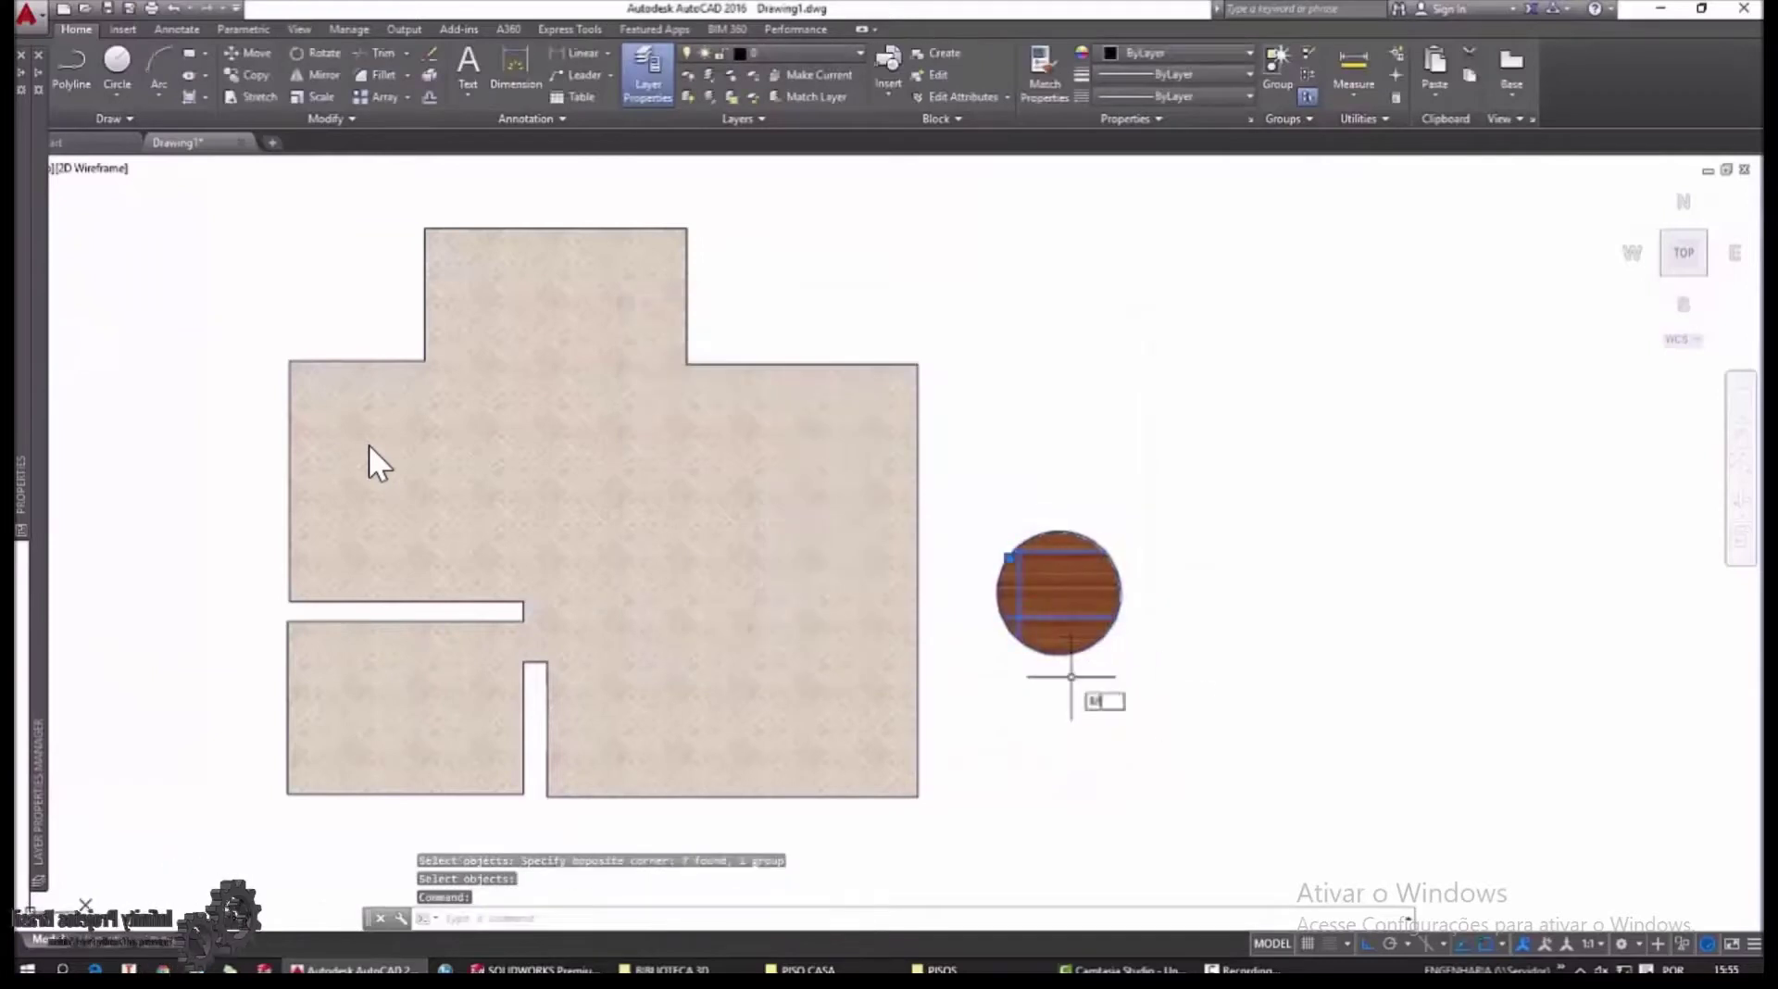
{"action": "key", "text": "Return"}
{"action": "left_click", "coordinate": [1122, 662]}
{"action": "left_click", "coordinate": [944, 699]}
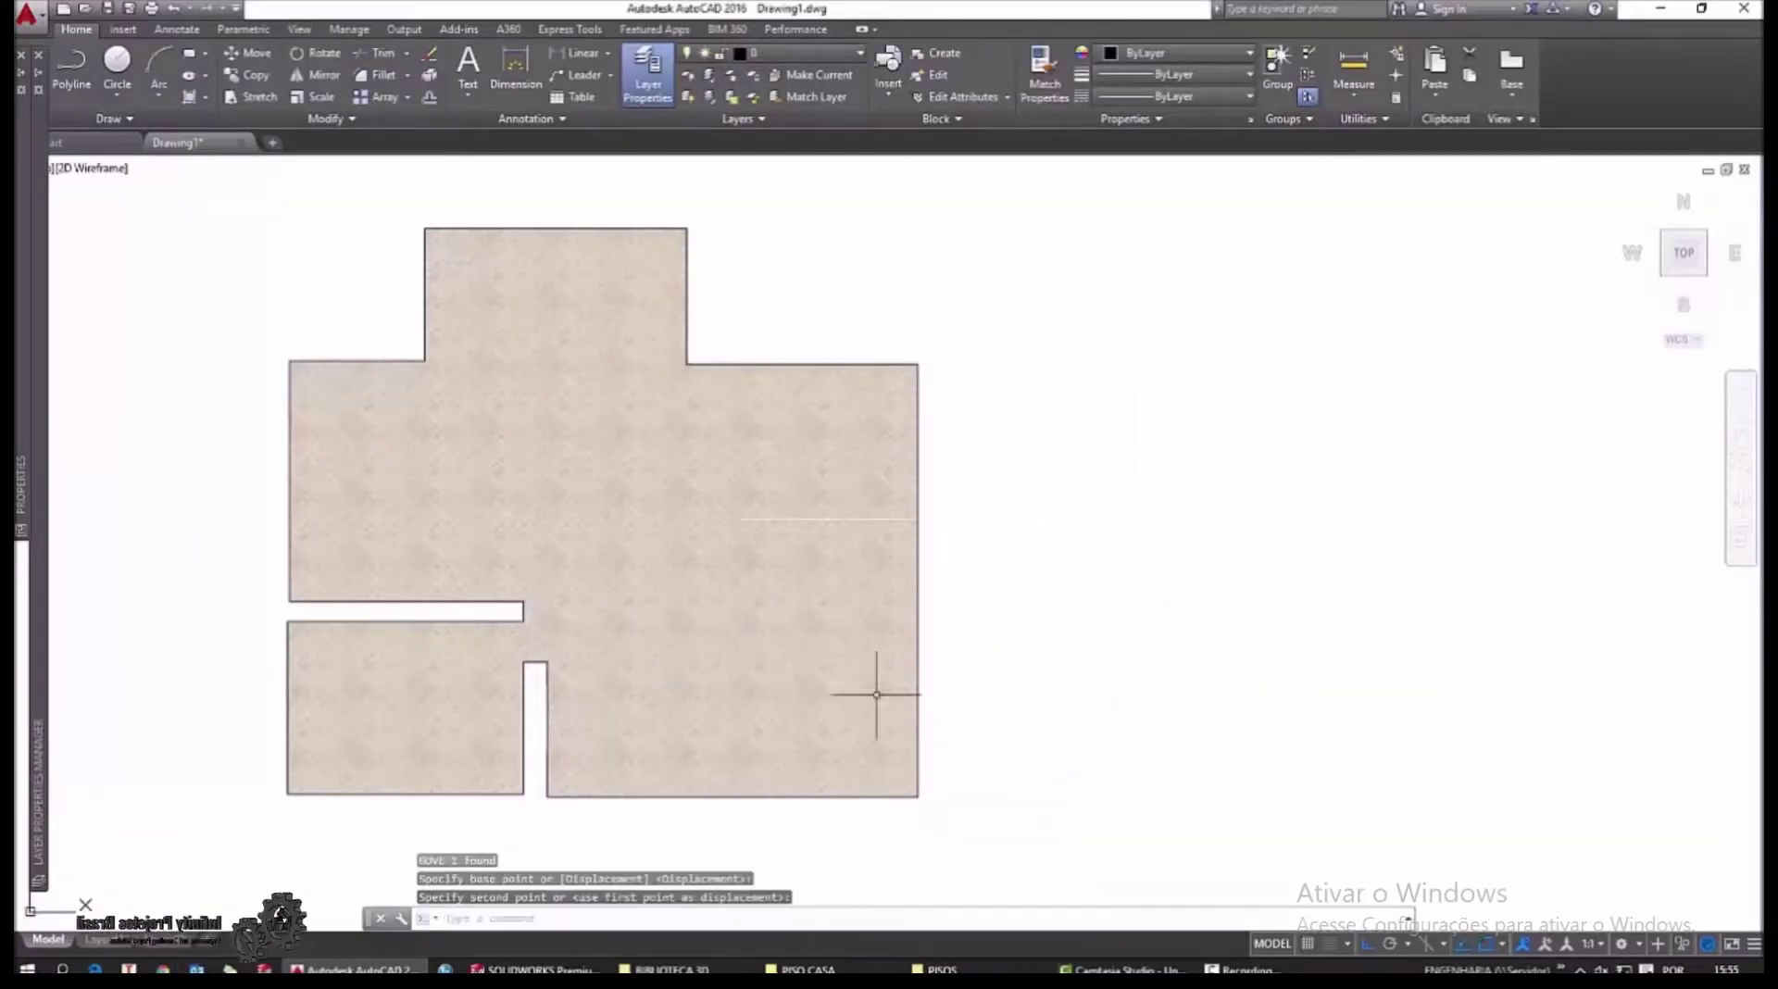
{"action": "key", "text": "Escape"}
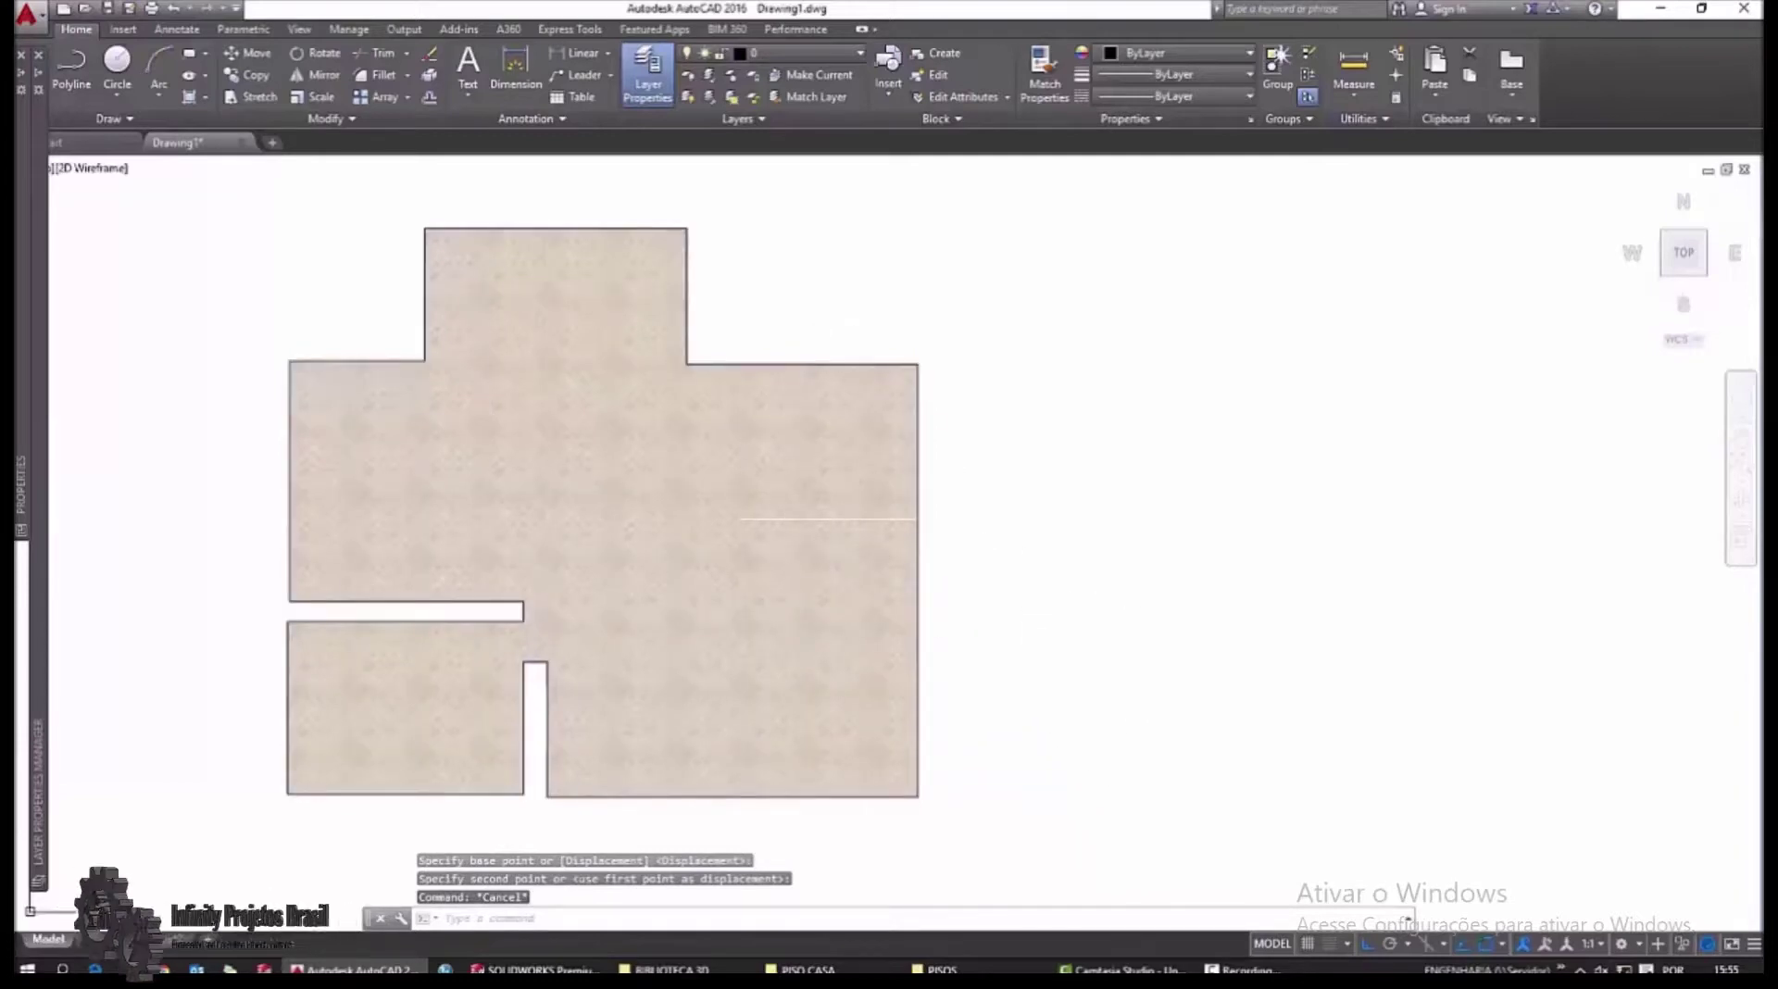
{"action": "key", "text": "ctrl+z"}
{"action": "left_click", "coordinate": [1148, 683]}
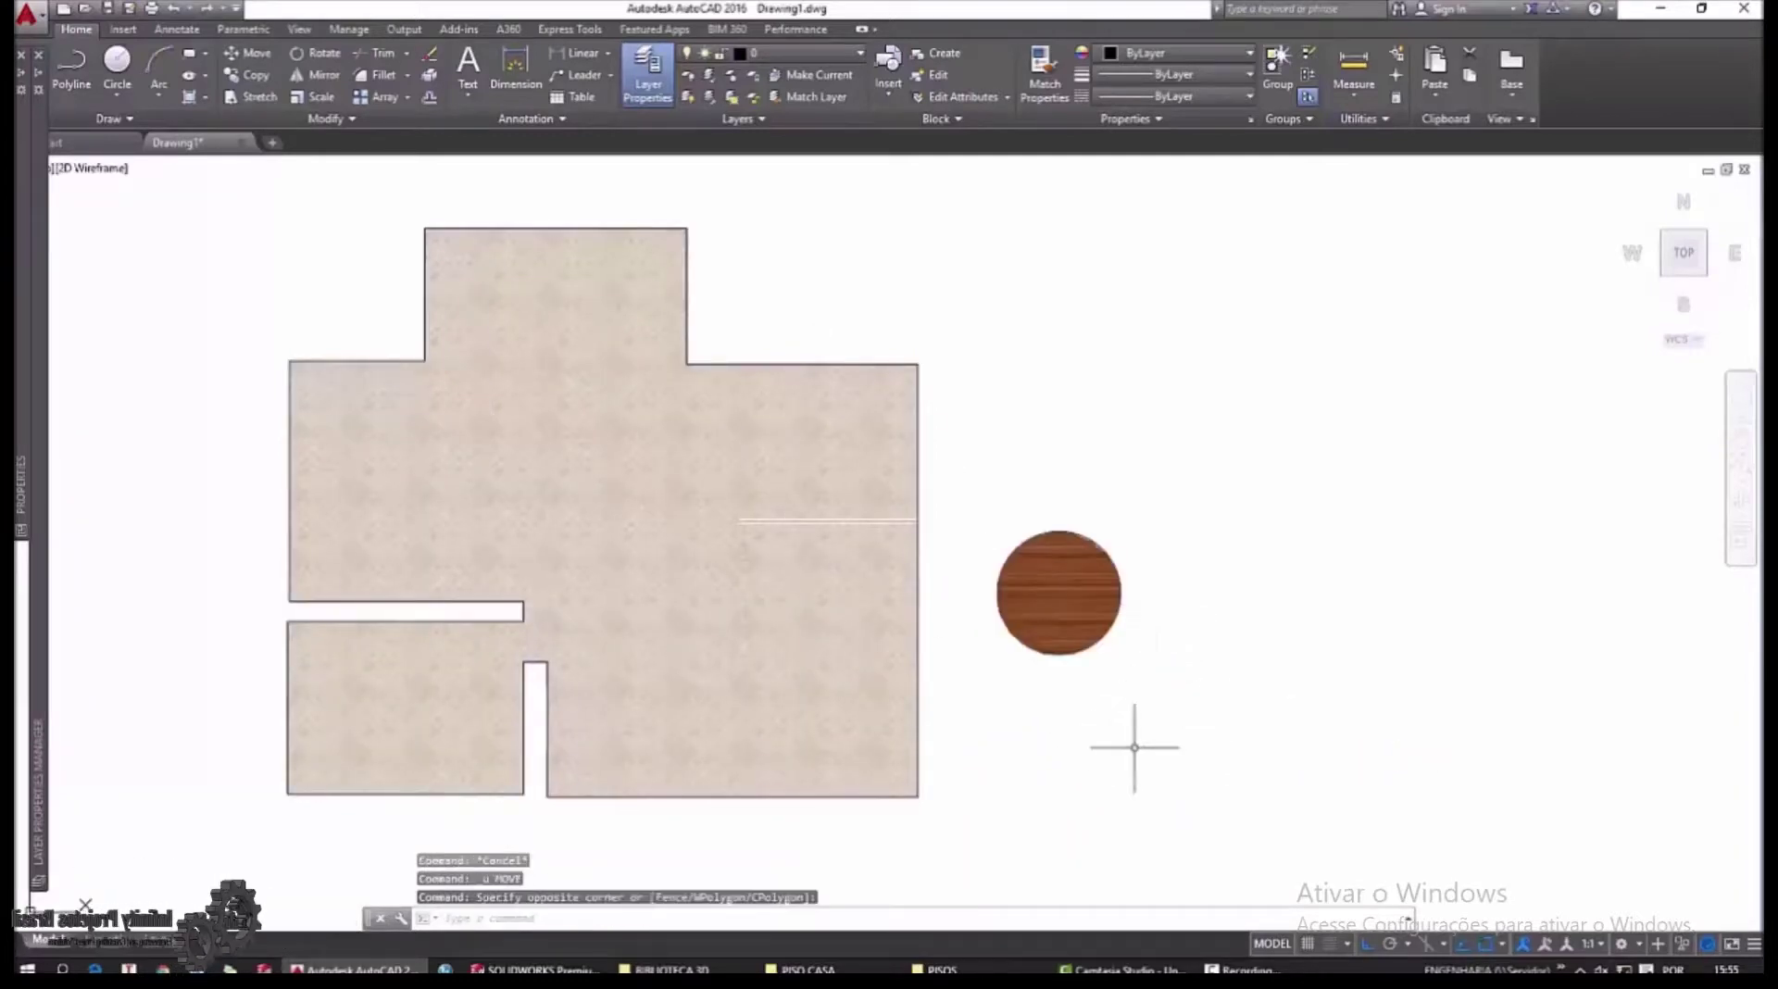
{"action": "type", "text": "B"}
{"action": "key", "text": "Return"}
{"action": "type", "text": "PISO"}
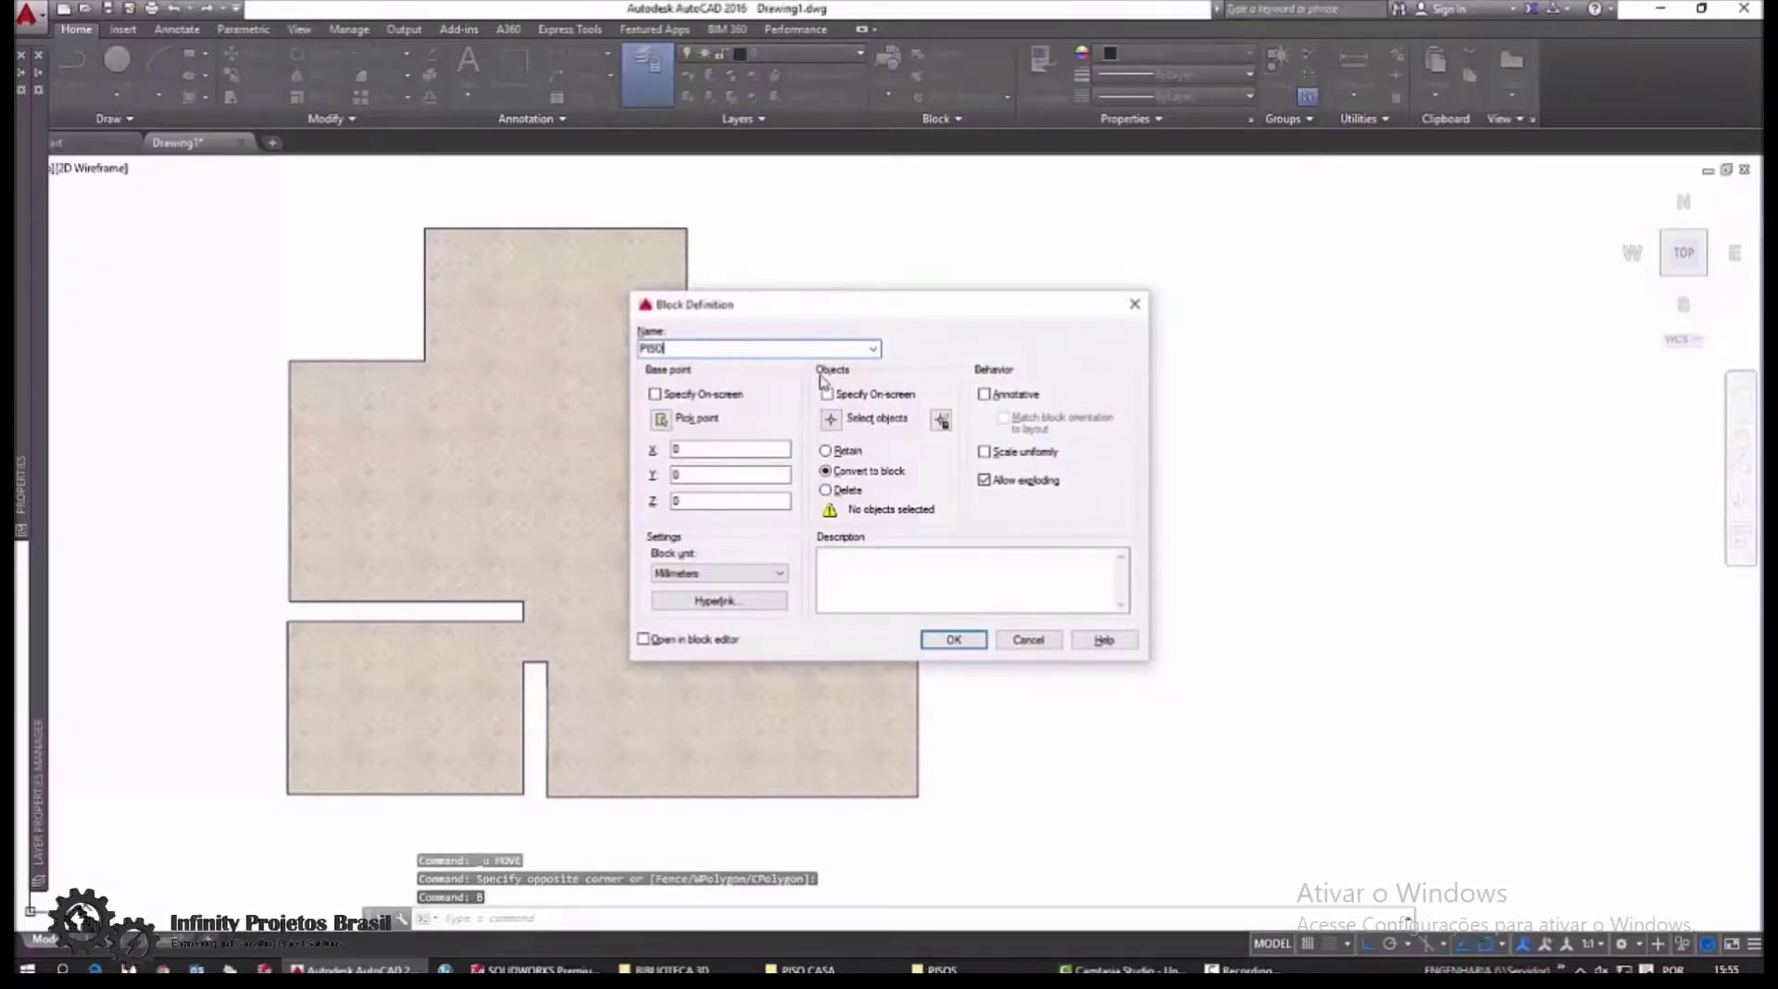
Step: Create block PISO from the 109 floor tile images, based at the plan's upper left
{"action": "left_click", "coordinate": [661, 419]}
{"action": "left_click", "coordinate": [426, 357]}
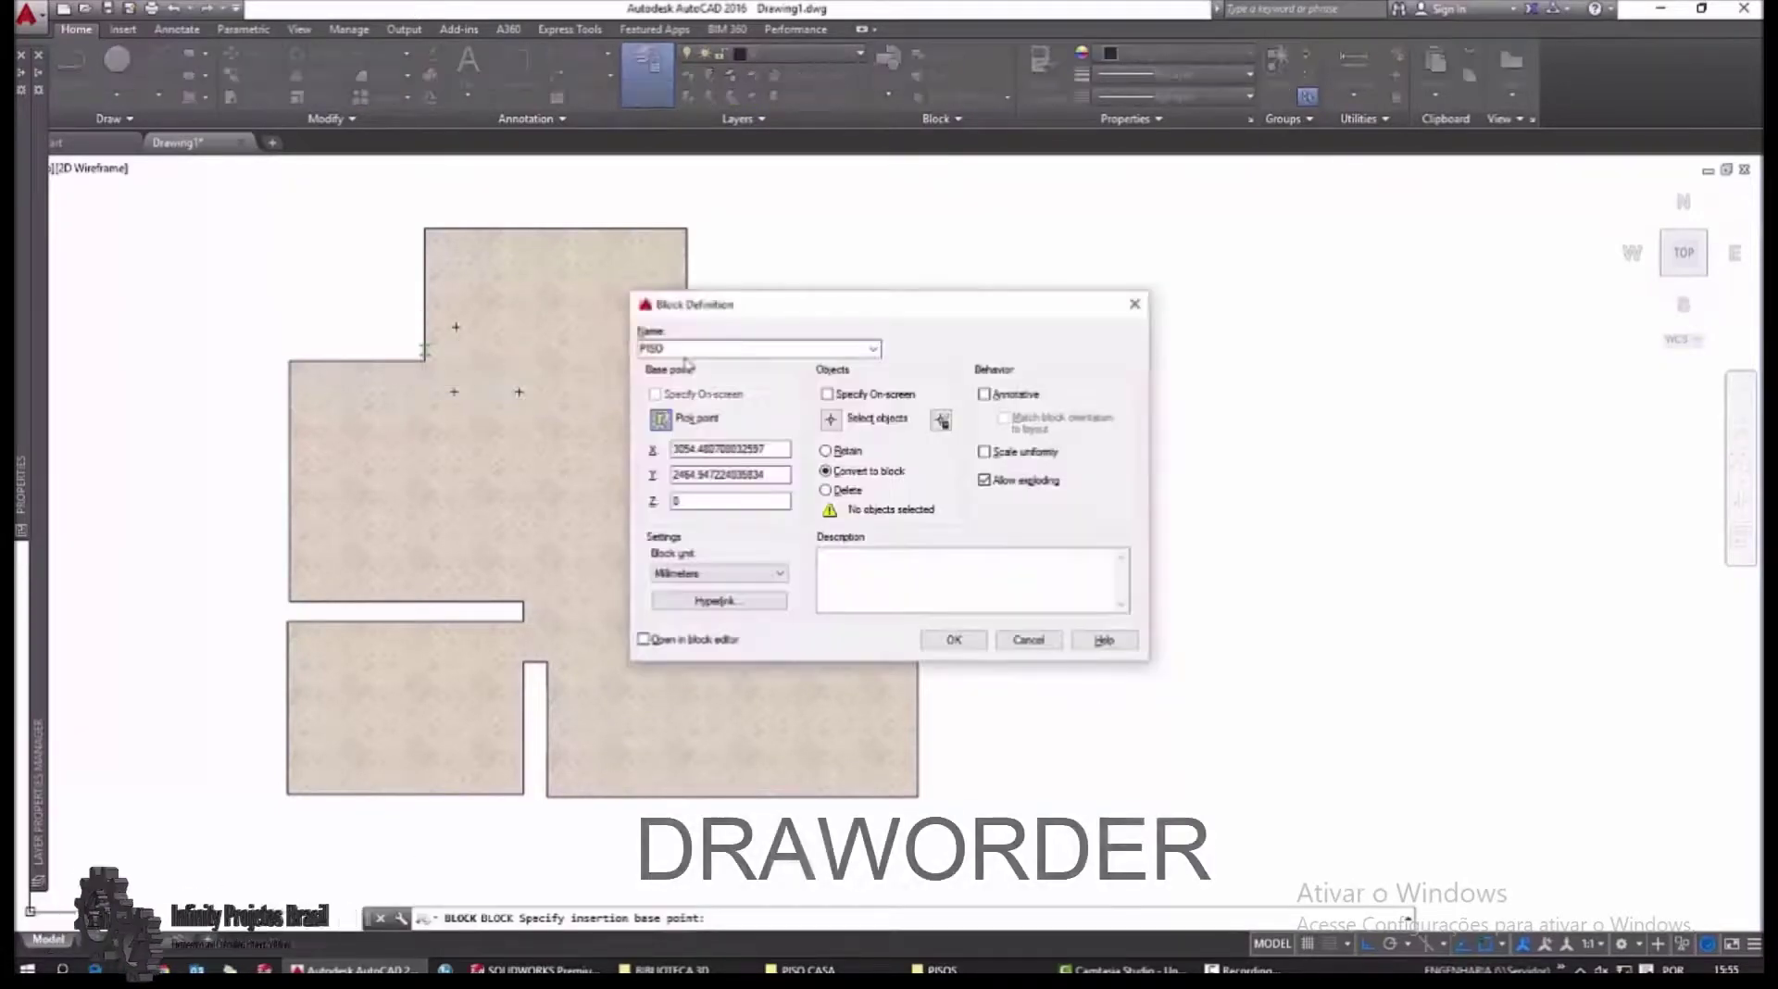
{"action": "left_click", "coordinate": [830, 419]}
{"action": "left_click", "coordinate": [957, 838]}
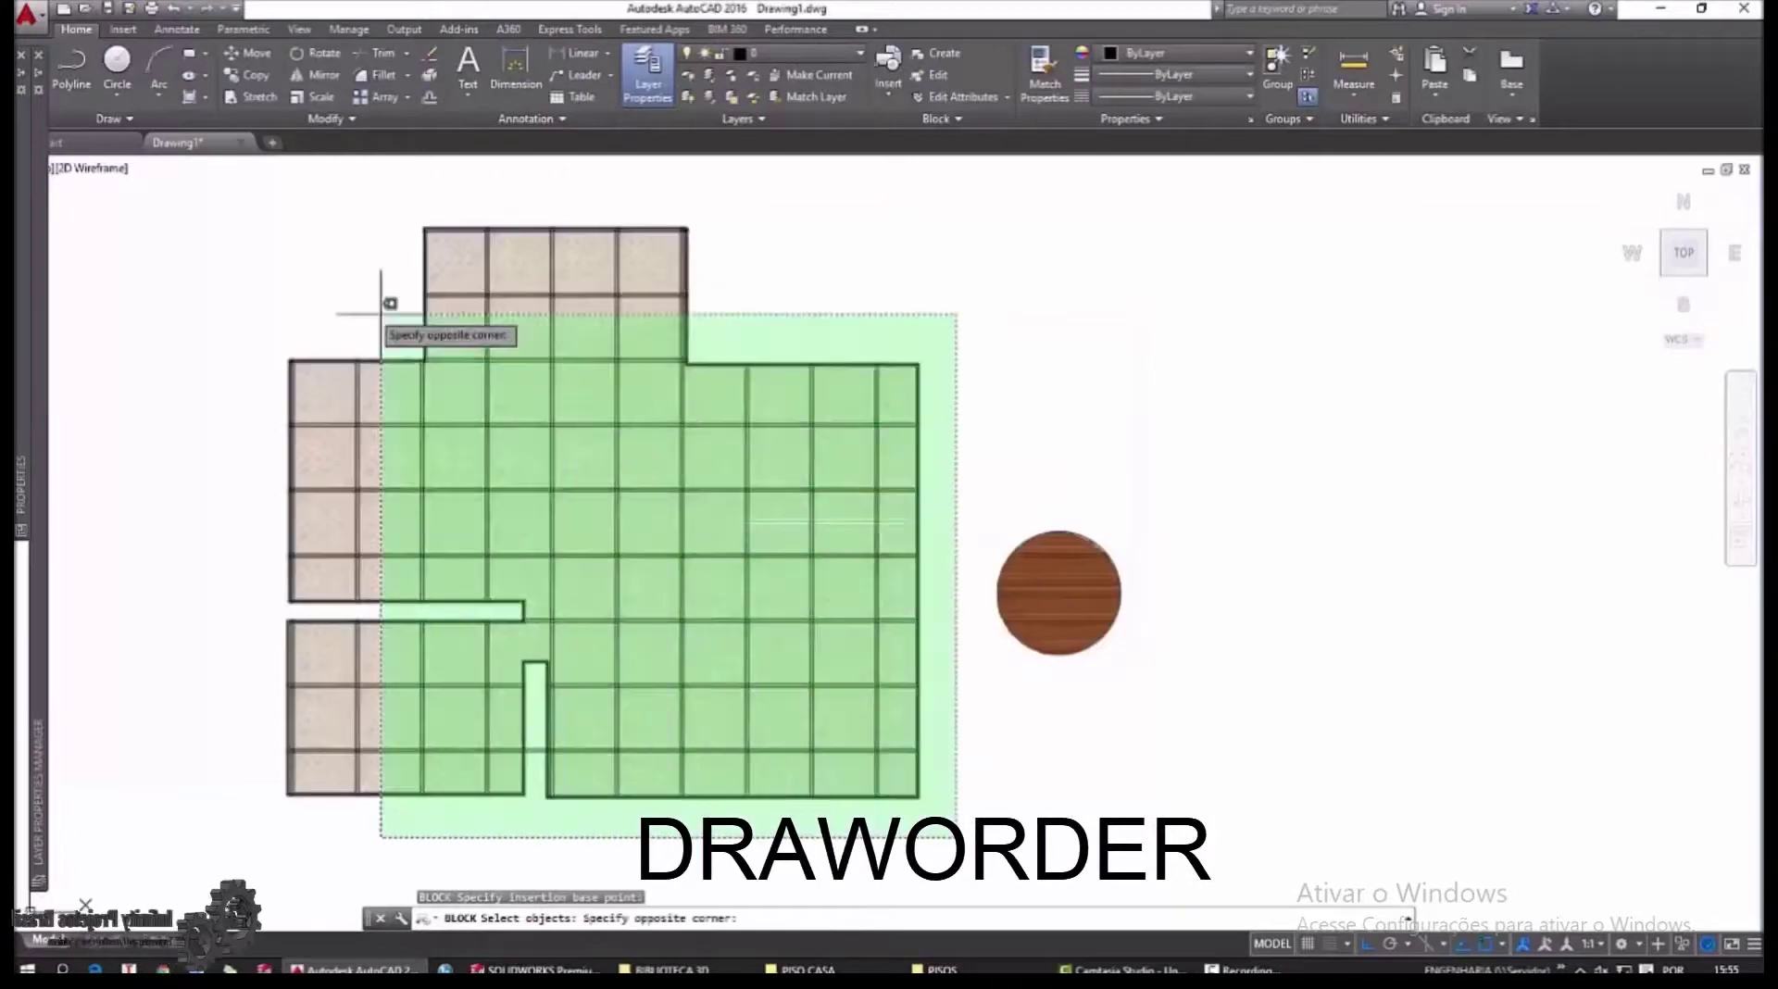
{"action": "left_click", "coordinate": [197, 186]}
{"action": "key", "text": "Return"}
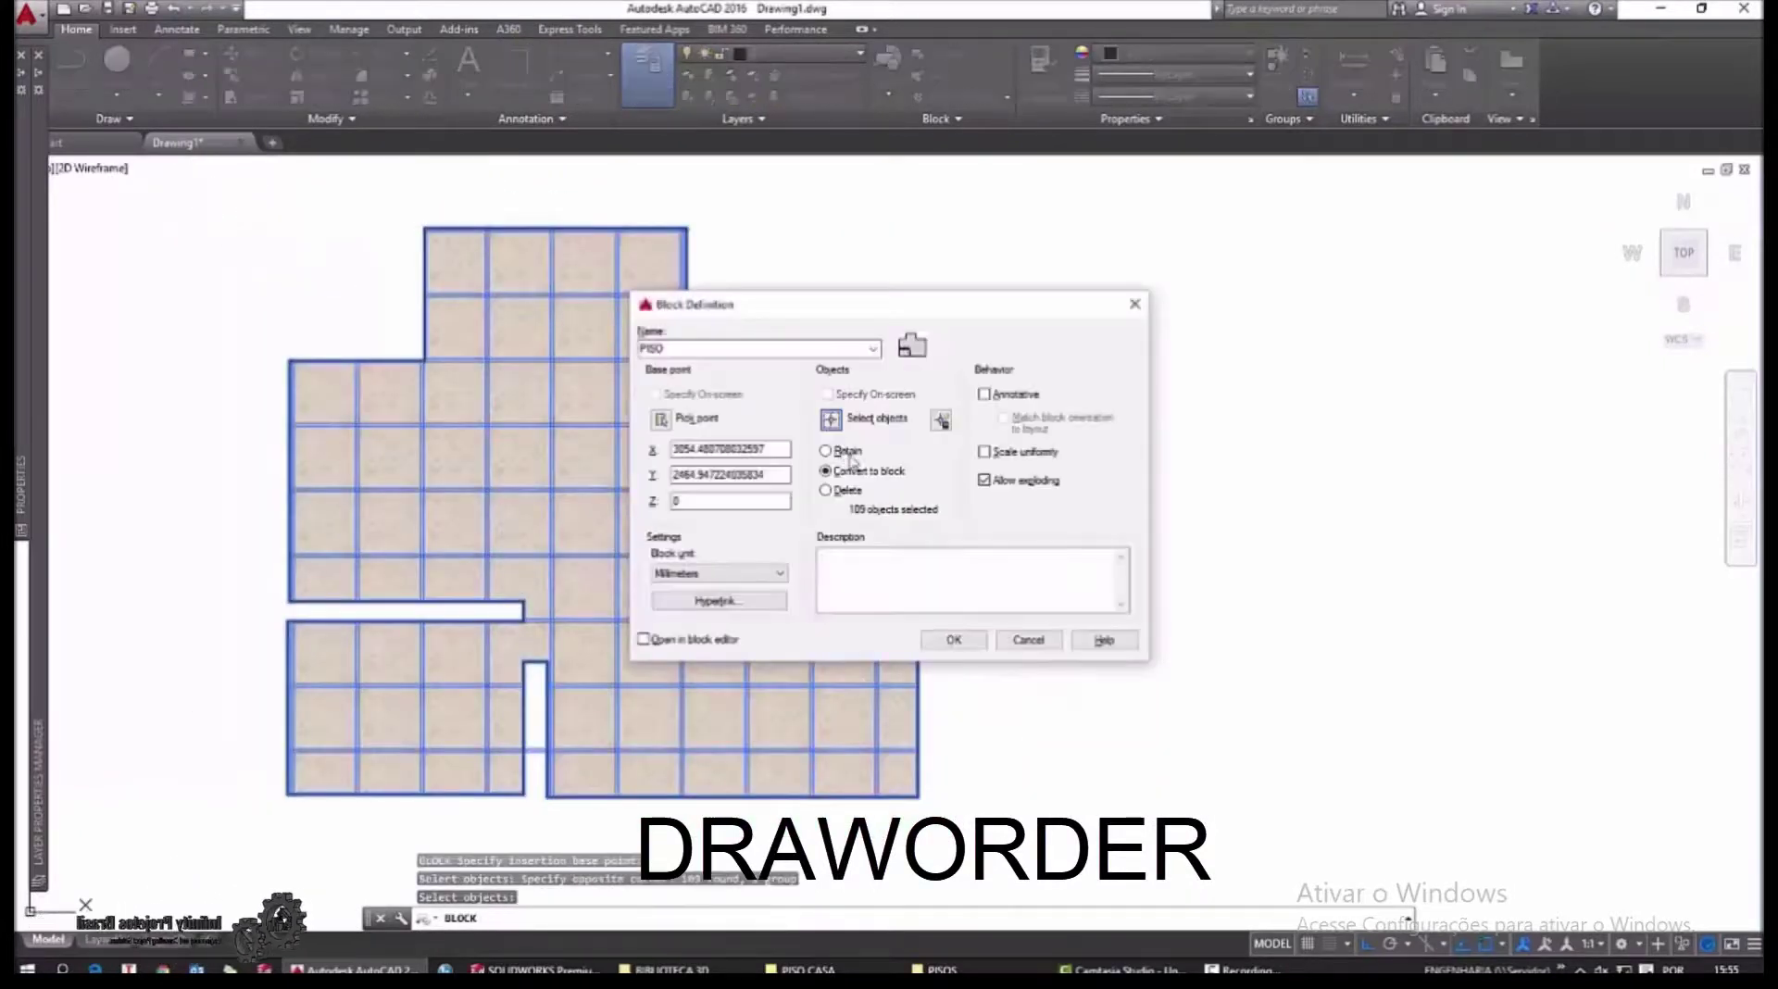
{"action": "left_click", "coordinate": [954, 644]}
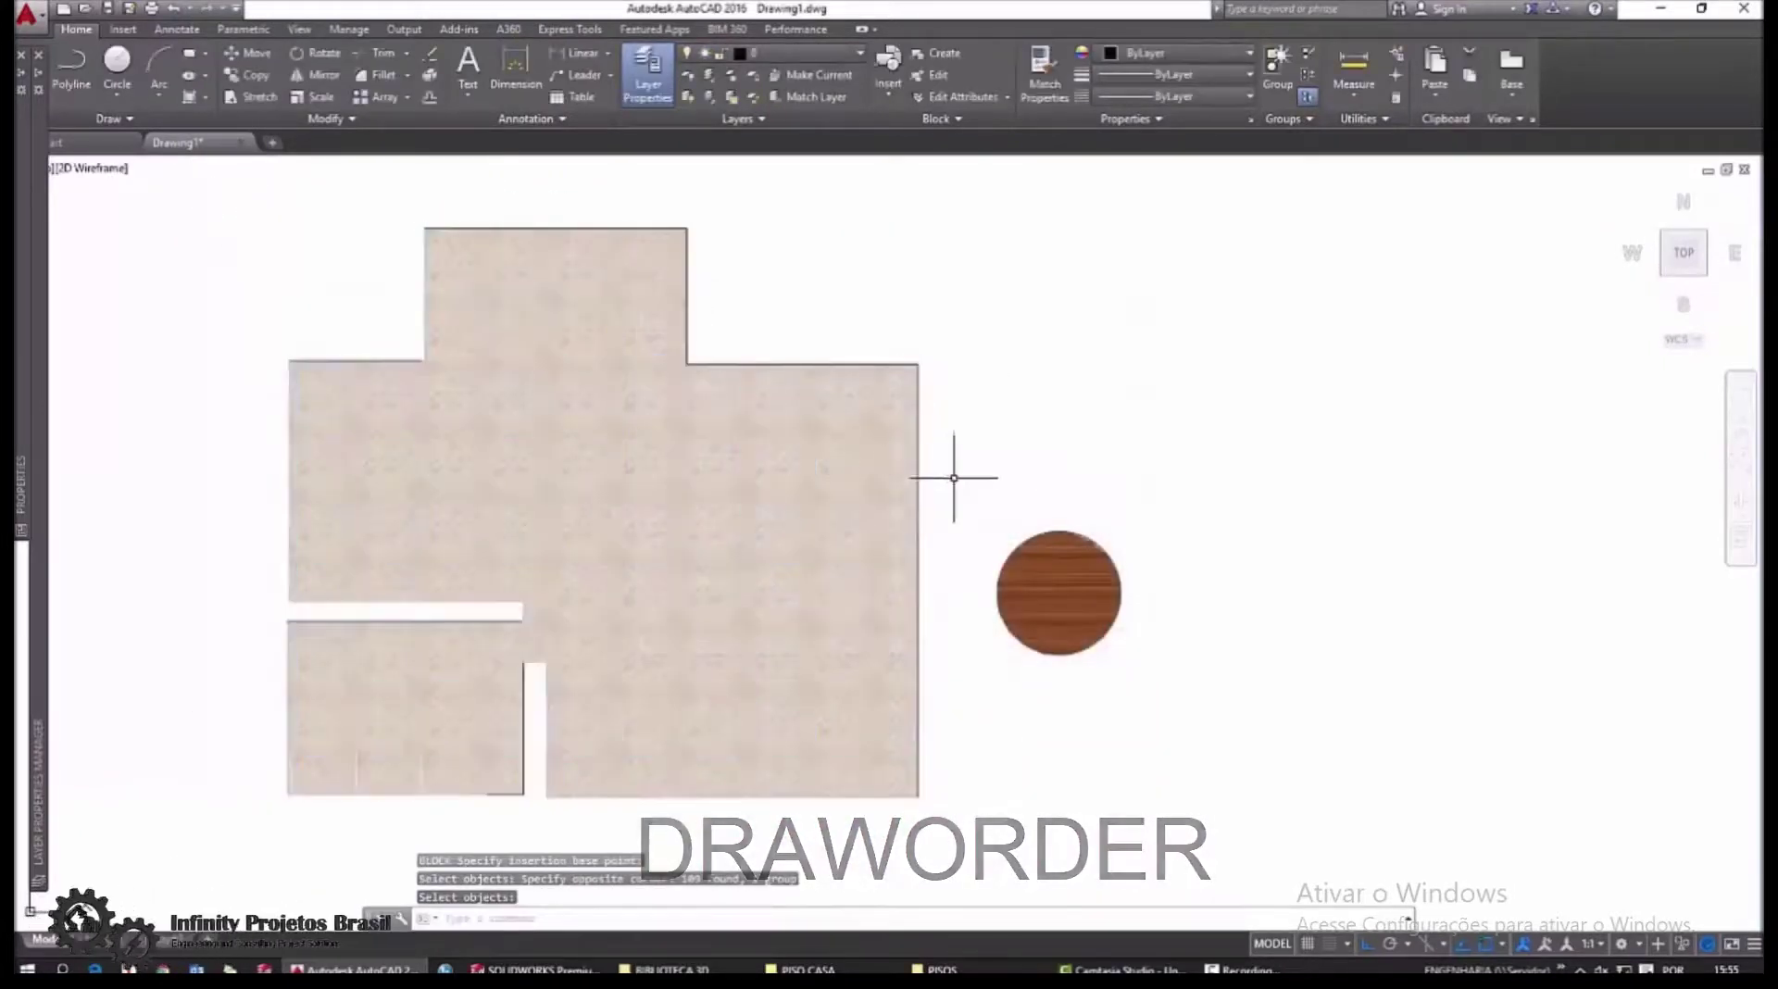
Step: Move the wood circle onto the right part of the floor
{"action": "left_click_drag", "start_coordinate": [1154, 499], "coordinate": [1111, 630]}
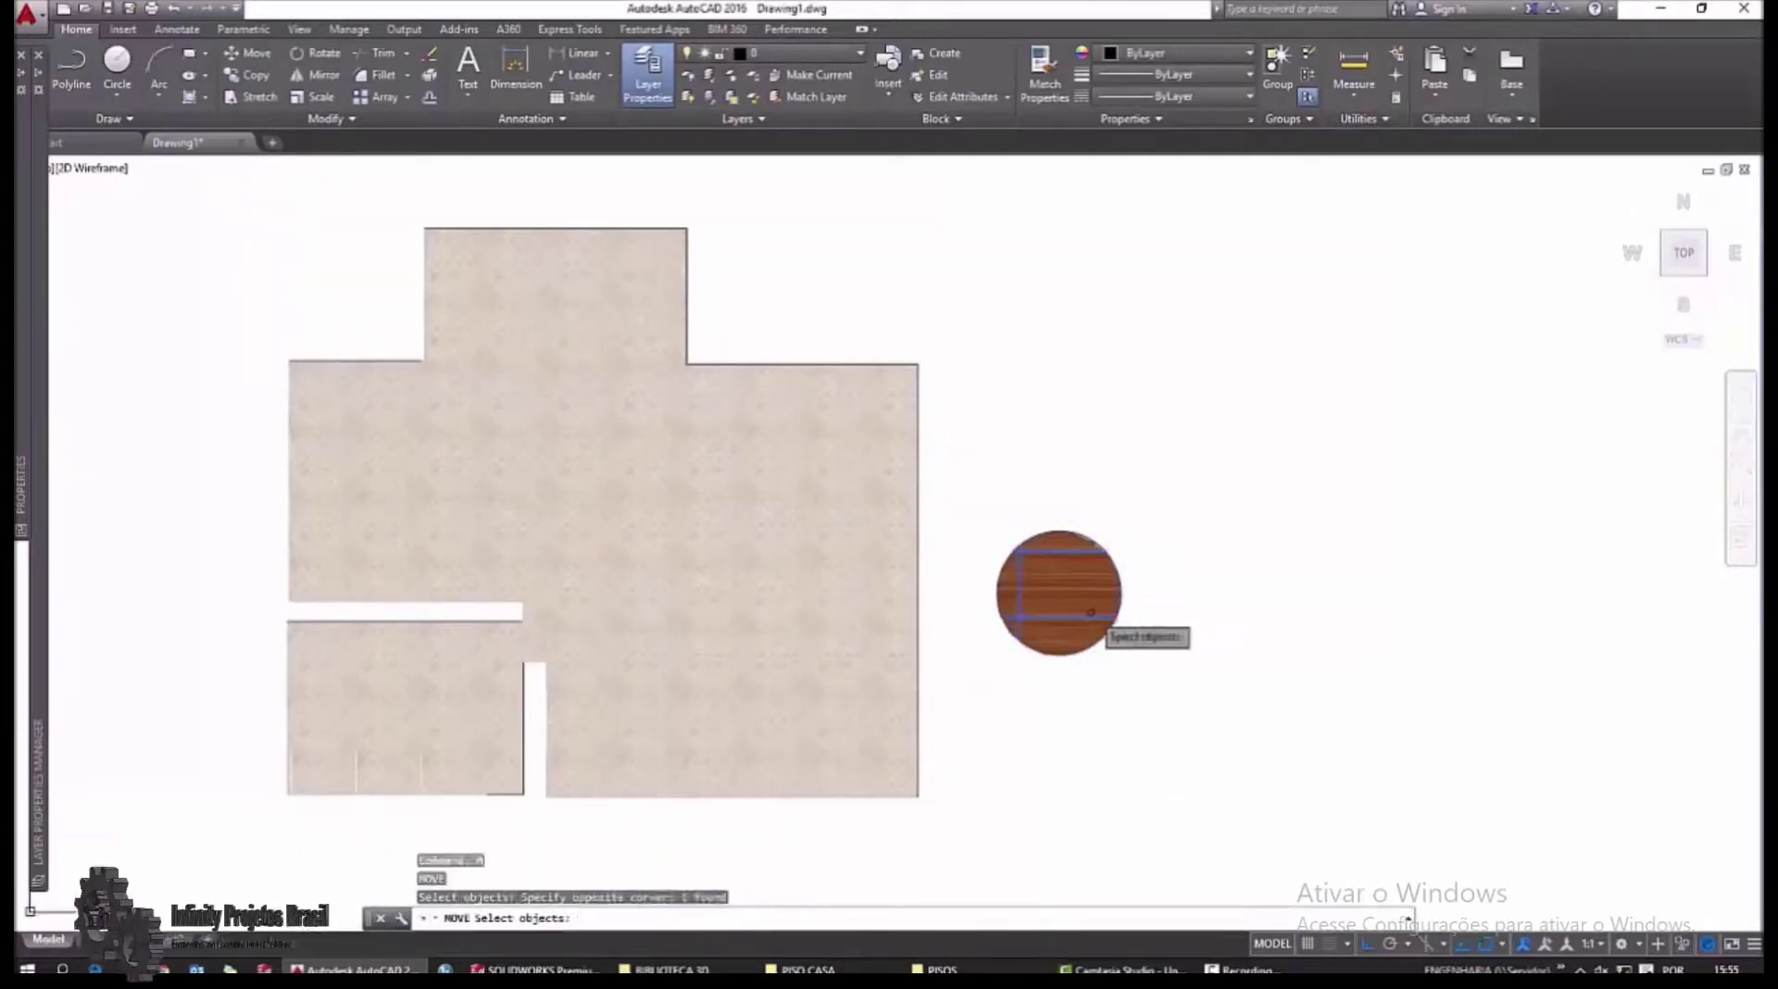
{"action": "key", "text": "Return"}
{"action": "left_click", "coordinate": [1190, 603]}
{"action": "left_click", "coordinate": [1141, 829]}
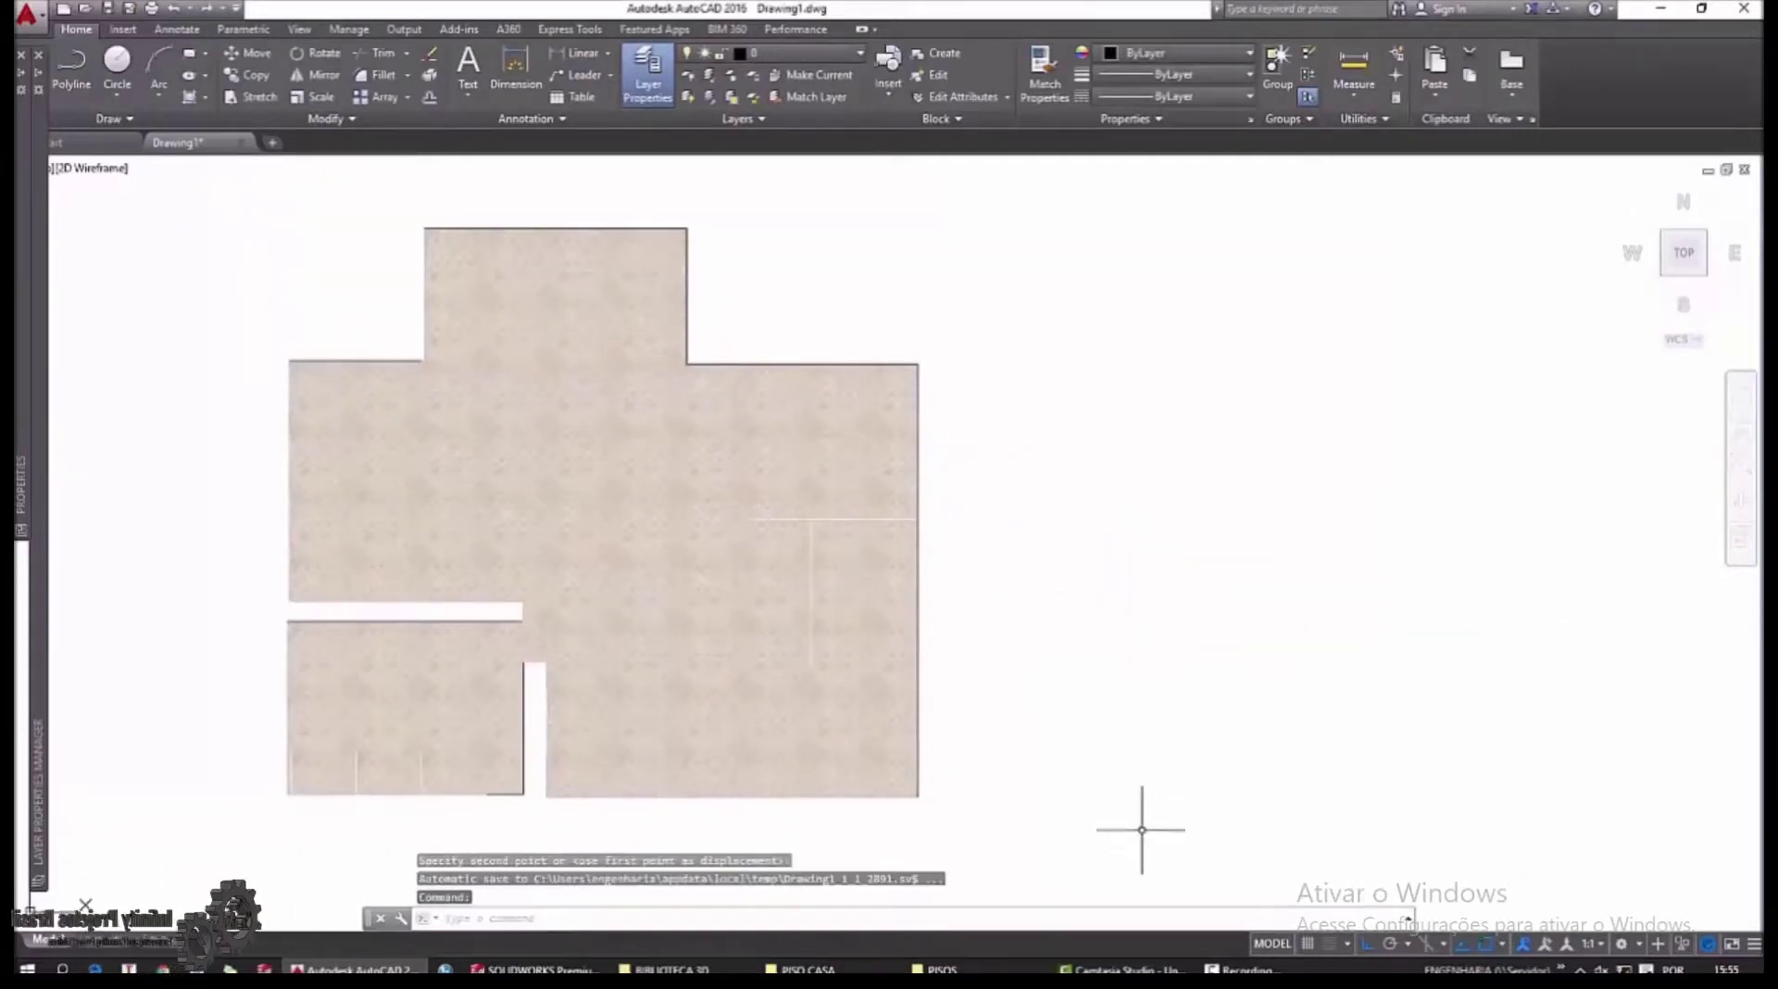
{"action": "key", "text": "Escape"}
Step: Send the PISO floor block to the back with Draw Order
{"action": "left_click", "coordinate": [963, 375]}
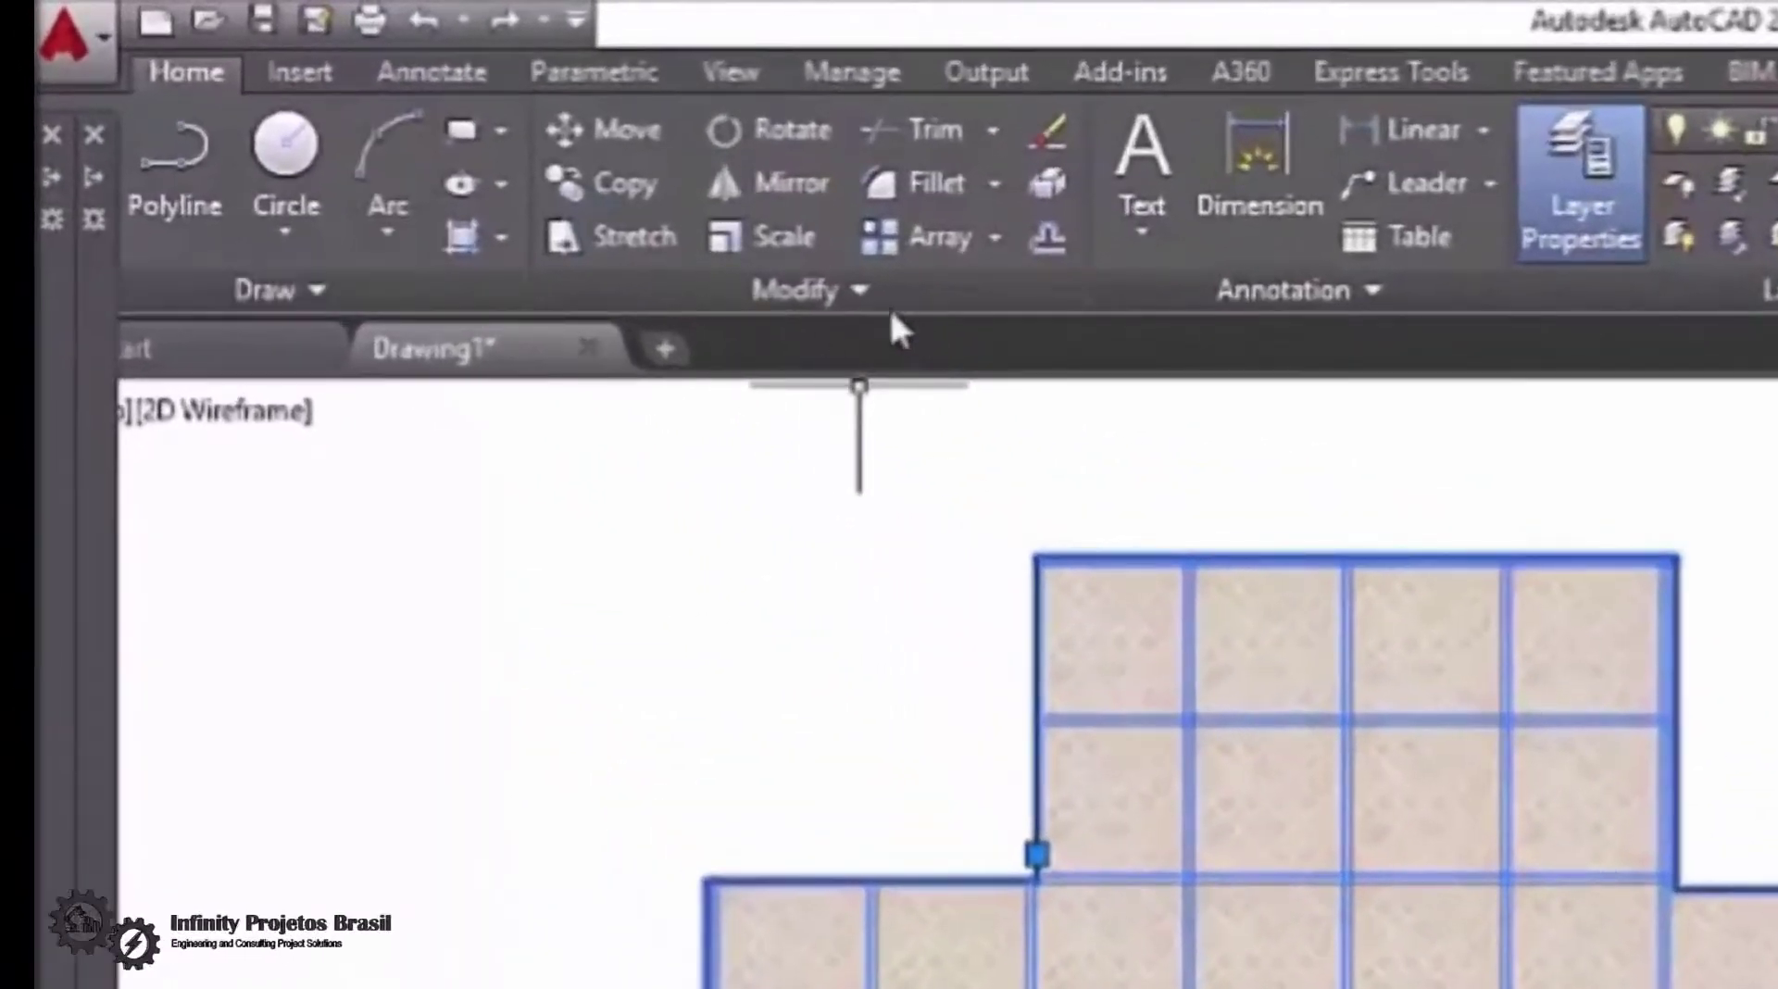
{"action": "left_click", "coordinate": [869, 304]}
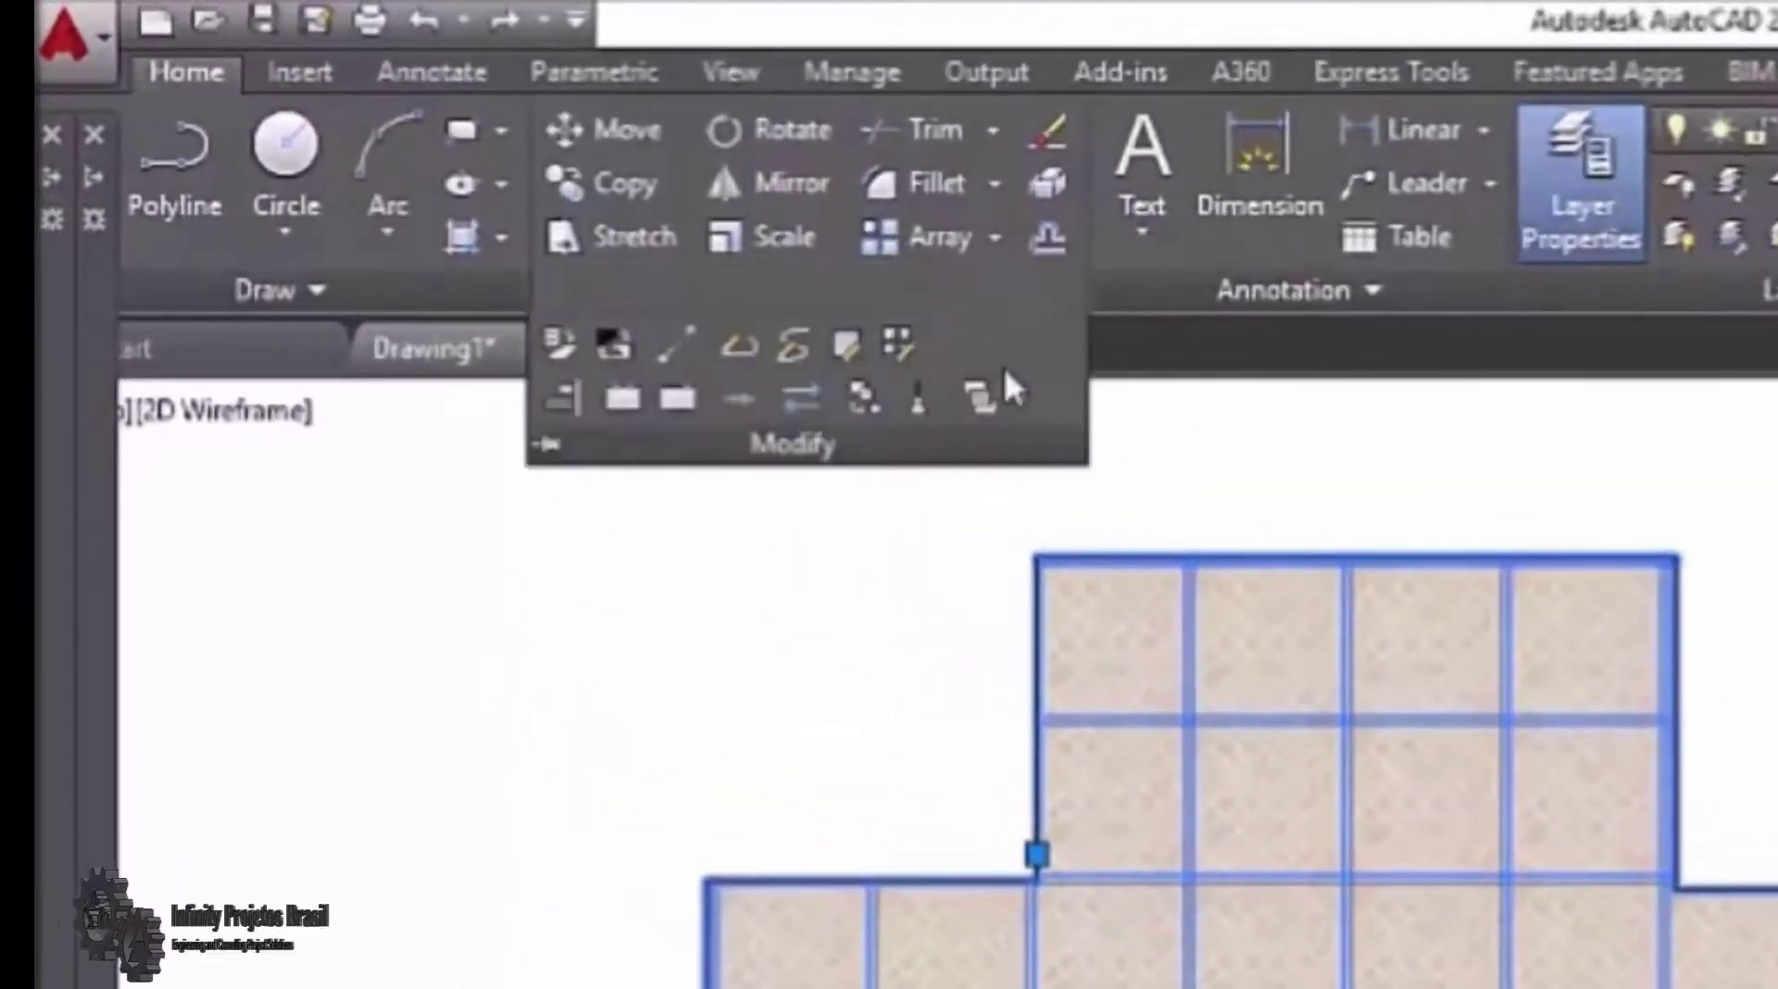
{"action": "left_click", "coordinate": [1026, 387]}
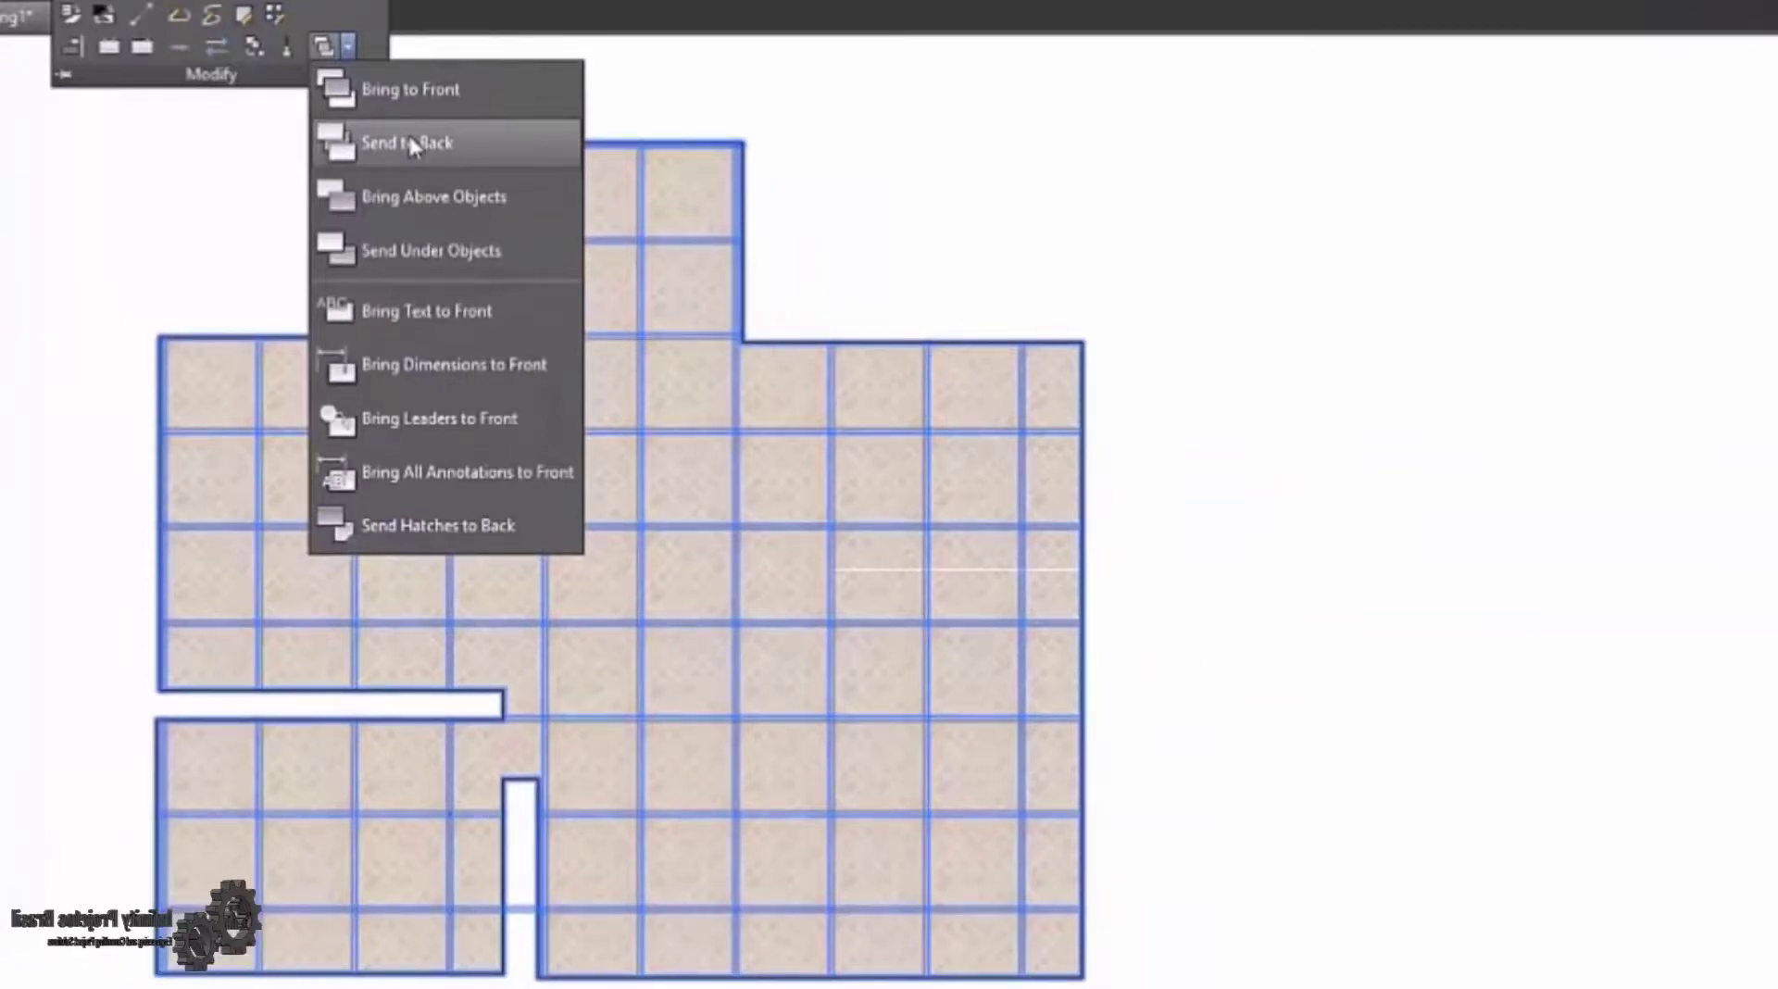
{"action": "left_click", "coordinate": [409, 141]}
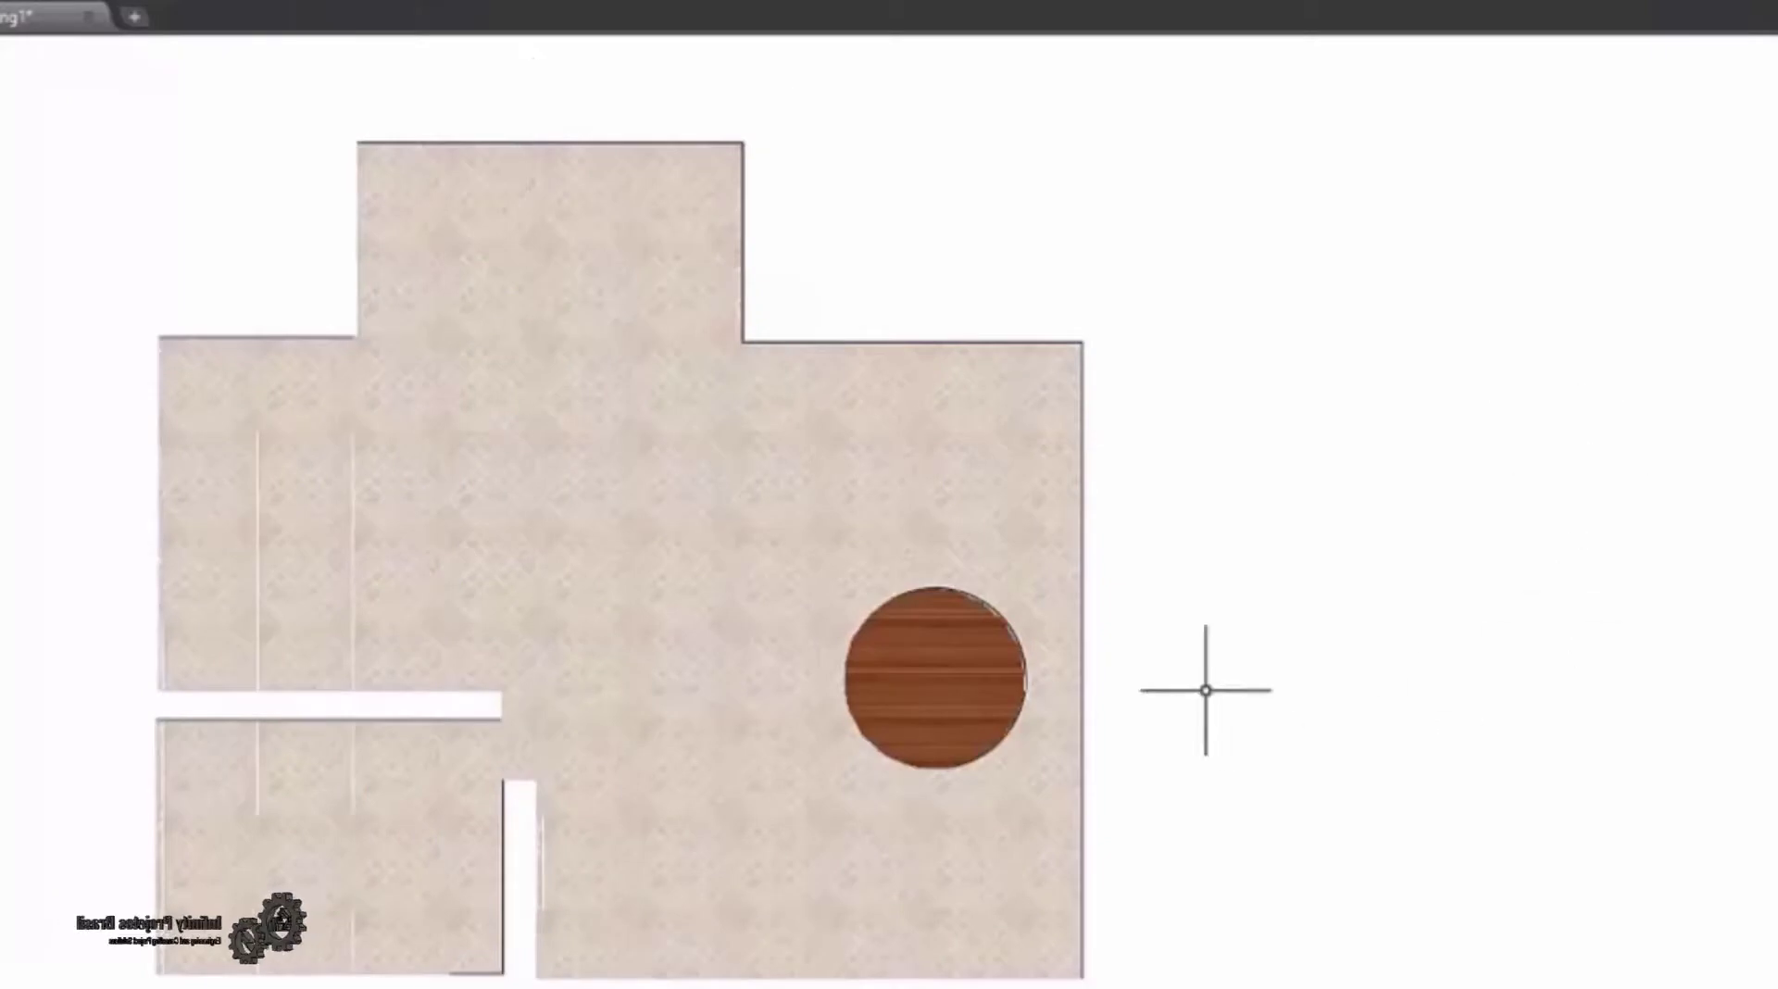
{"action": "scroll", "coordinate": [1077, 876], "scroll_direction": "up", "scroll_amount": 2}
{"action": "scroll", "coordinate": [1111, 687], "scroll_direction": "up", "scroll_amount": 2}
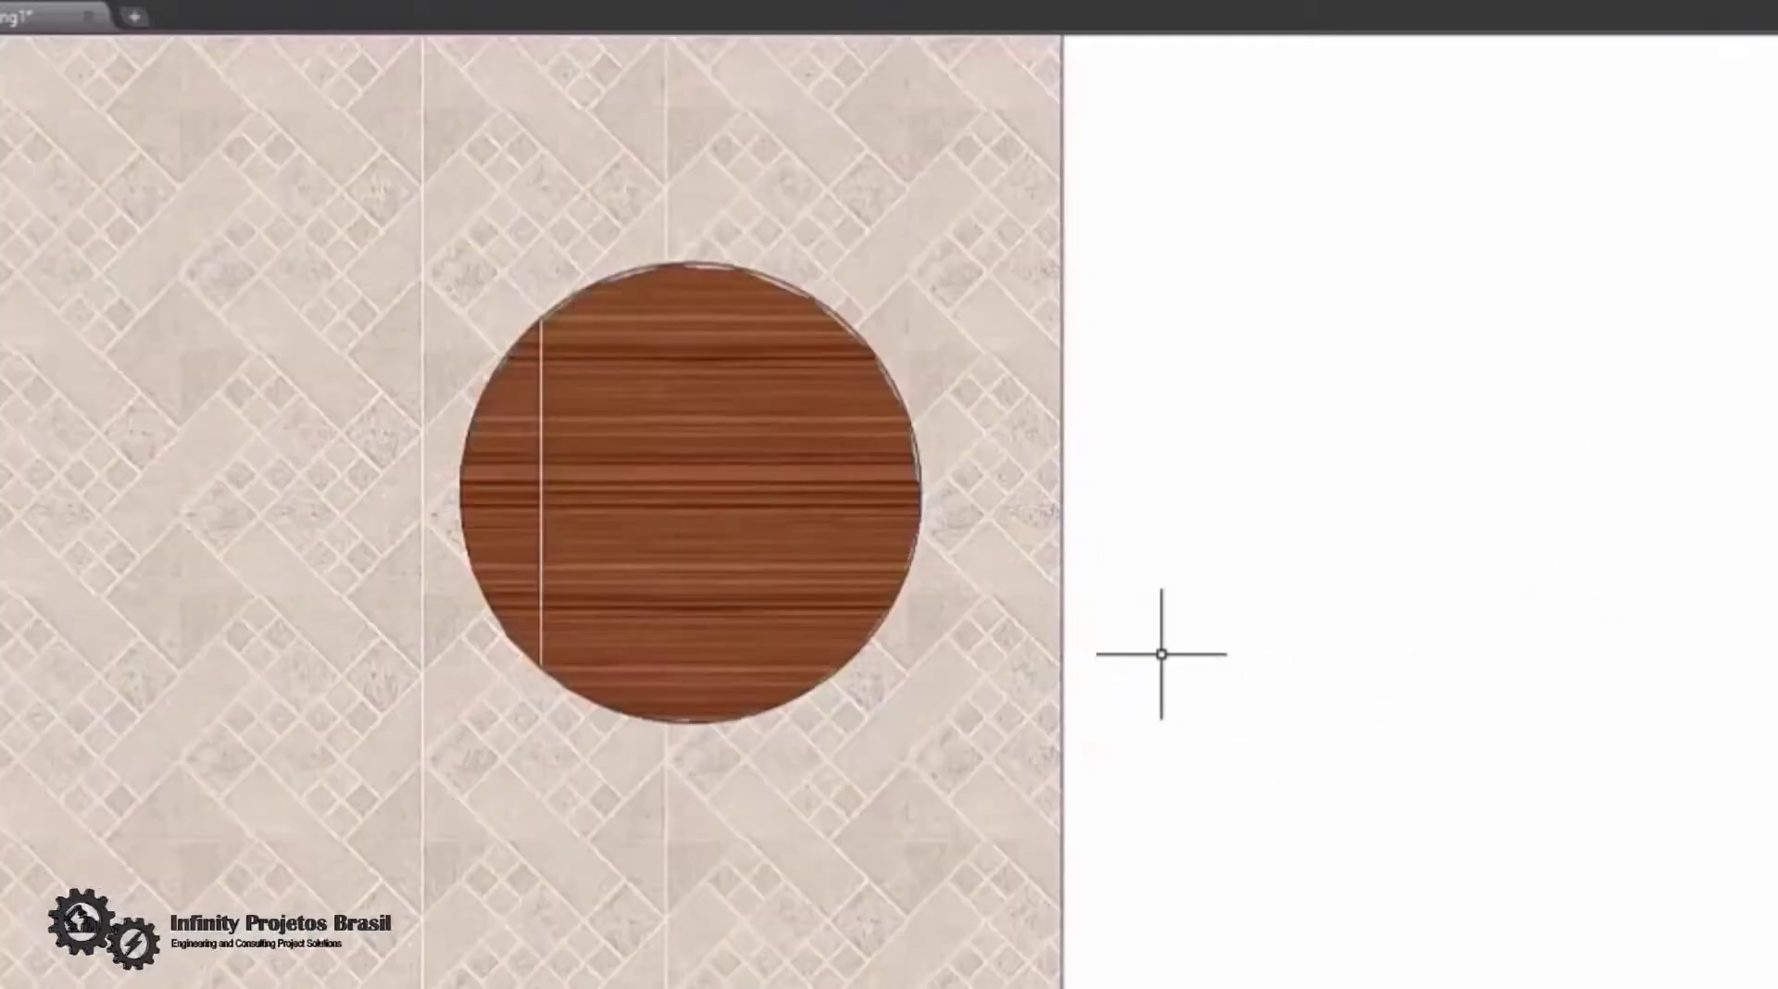
{"action": "middle_click_drag", "start_coordinate": [1159, 647], "coordinate": [1581, 630]}
{"action": "scroll", "coordinate": [1595, 571], "scroll_direction": "up", "scroll_amount": 2}
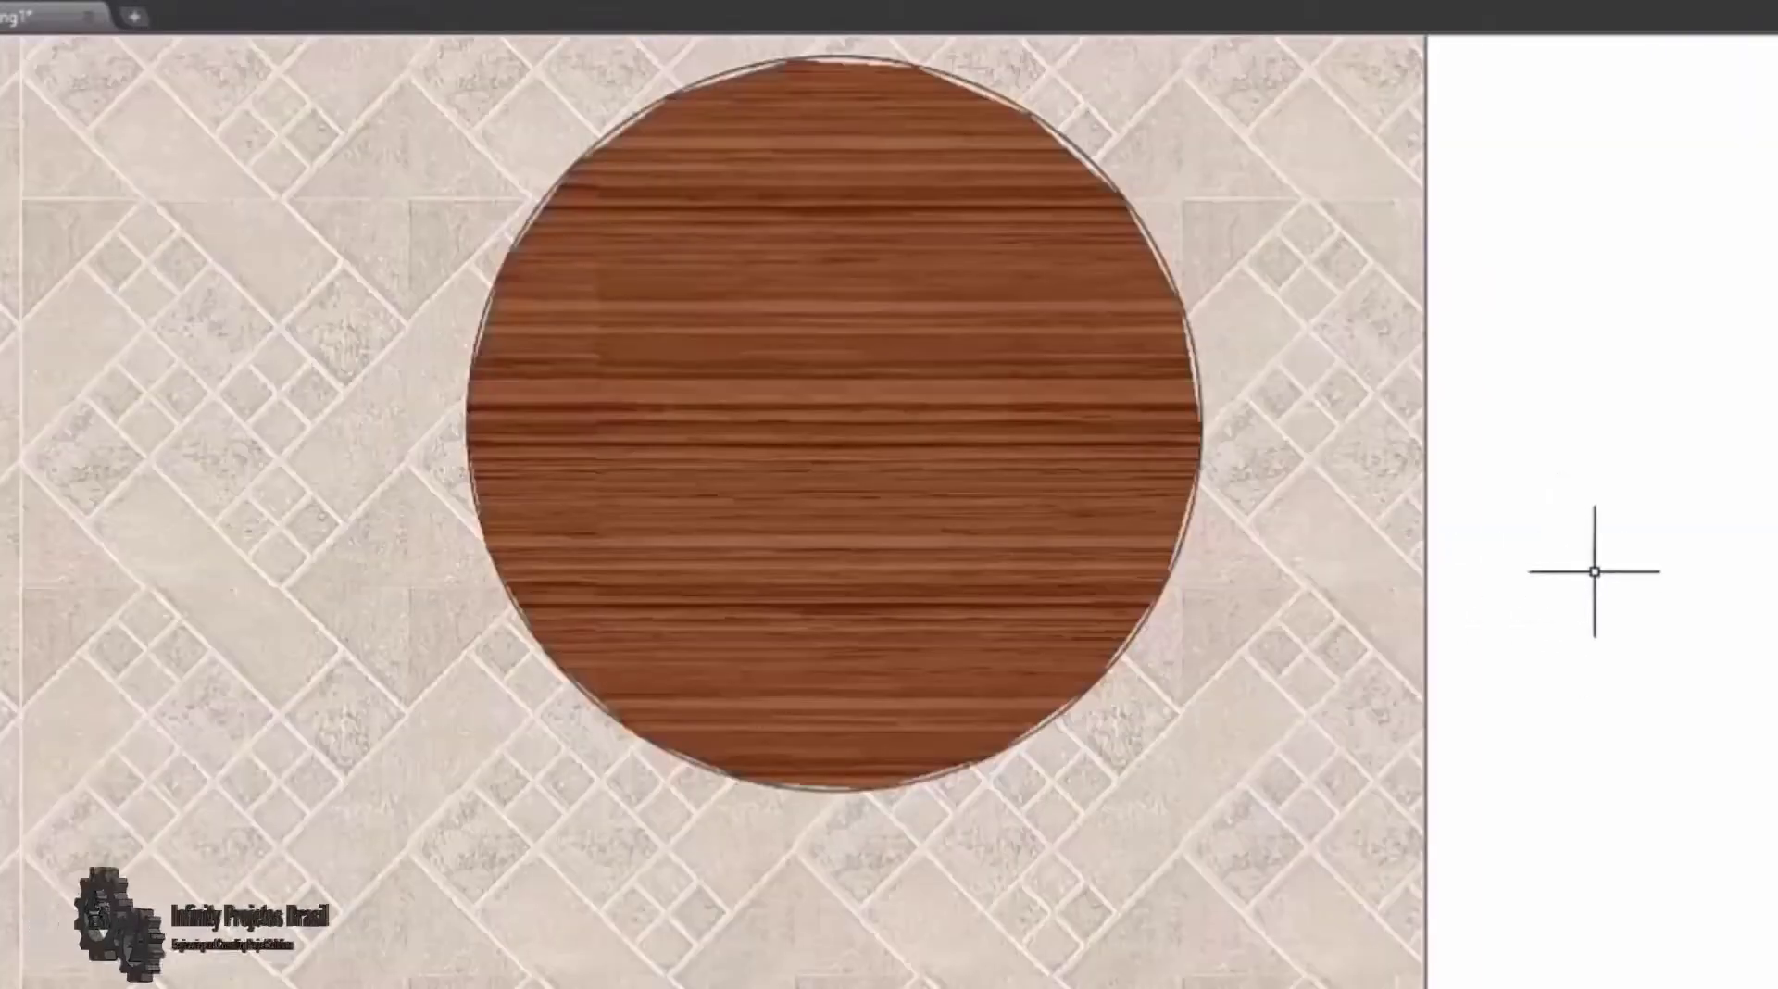
{"action": "scroll", "coordinate": [1596, 591], "scroll_direction": "down", "scroll_amount": 2}
{"action": "mouse_move", "coordinate": [1609, 618]}
{"action": "middle_mouse_down"}
{"action": "mouse_move", "coordinate": [1758, 674]}
{"action": "mouse_move", "coordinate": [1293, 647]}
{"action": "mouse_move", "coordinate": [1278, 801]}
{"action": "middle_mouse_up"}
{"action": "scroll", "coordinate": [1757, 674], "scroll_direction": "down", "scroll_amount": 2}
{"action": "scroll", "coordinate": [1388, 651], "scroll_direction": "down", "scroll_amount": 2}
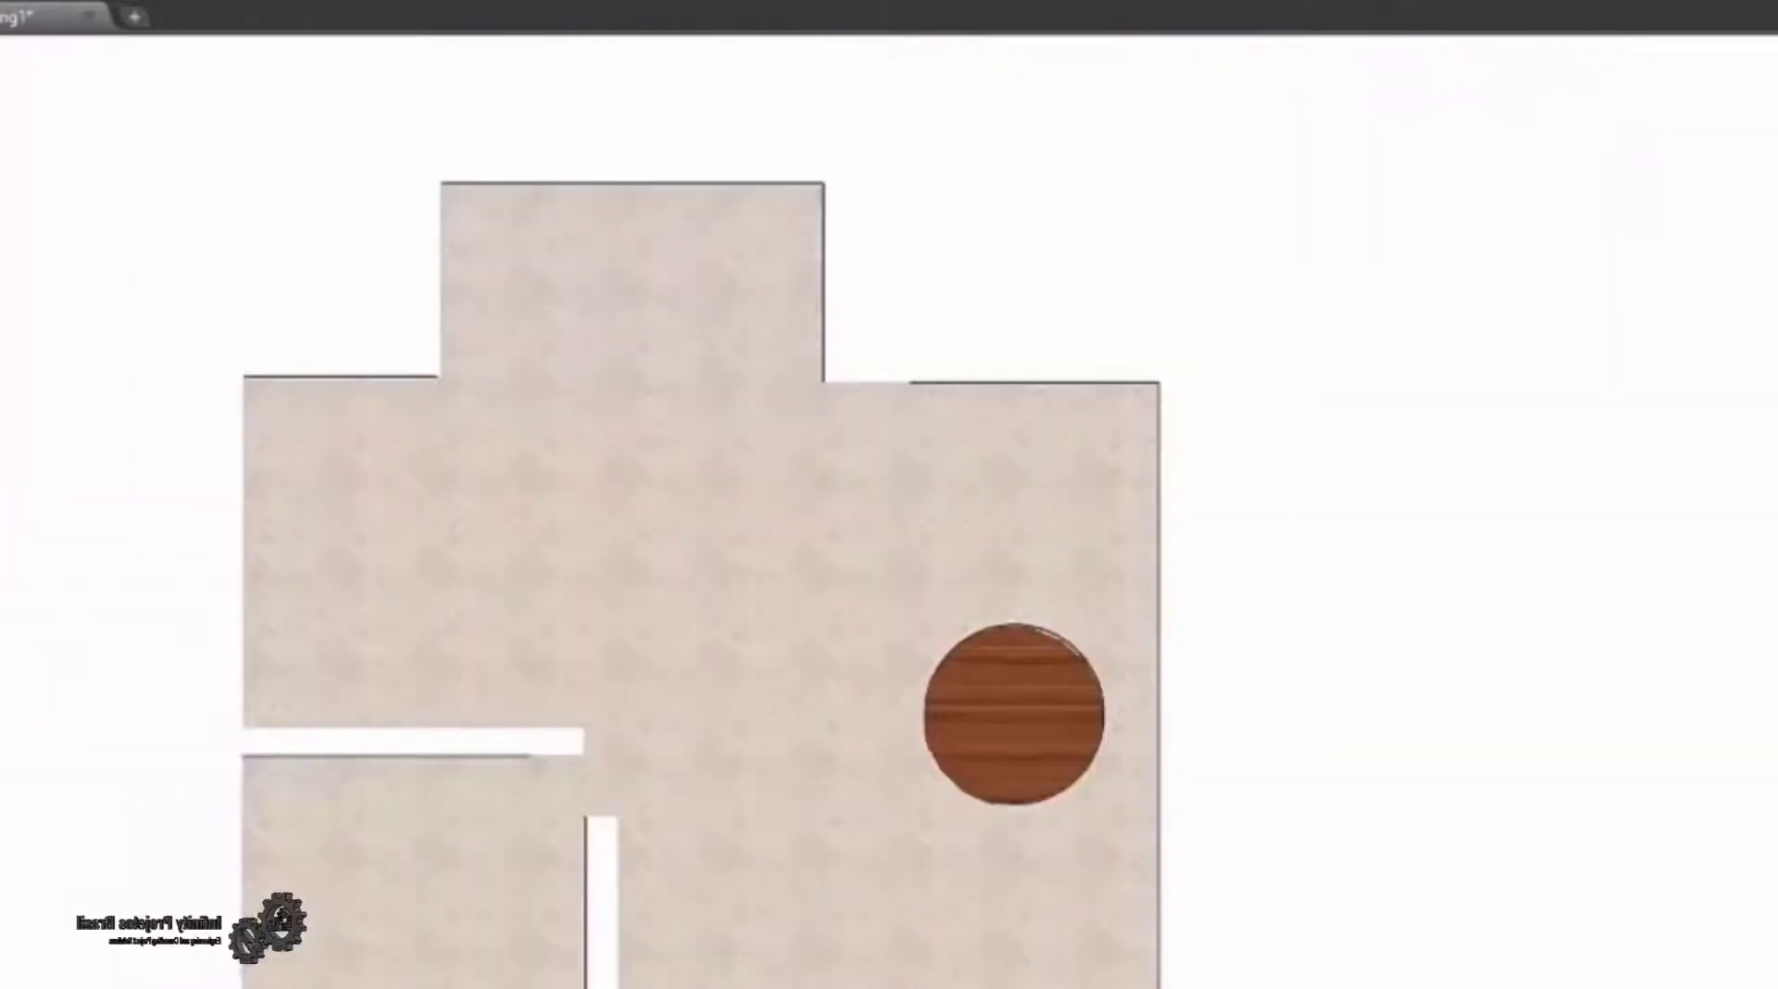
{"action": "type", "text": "c"}
{"action": "key", "text": "Return"}
Step: Draw a circle right of the plan and fill it with a blue-white gradient
{"action": "left_click", "coordinate": [1337, 528]}
{"action": "left_click", "coordinate": [1422, 473]}
{"action": "type", "text": "h"}
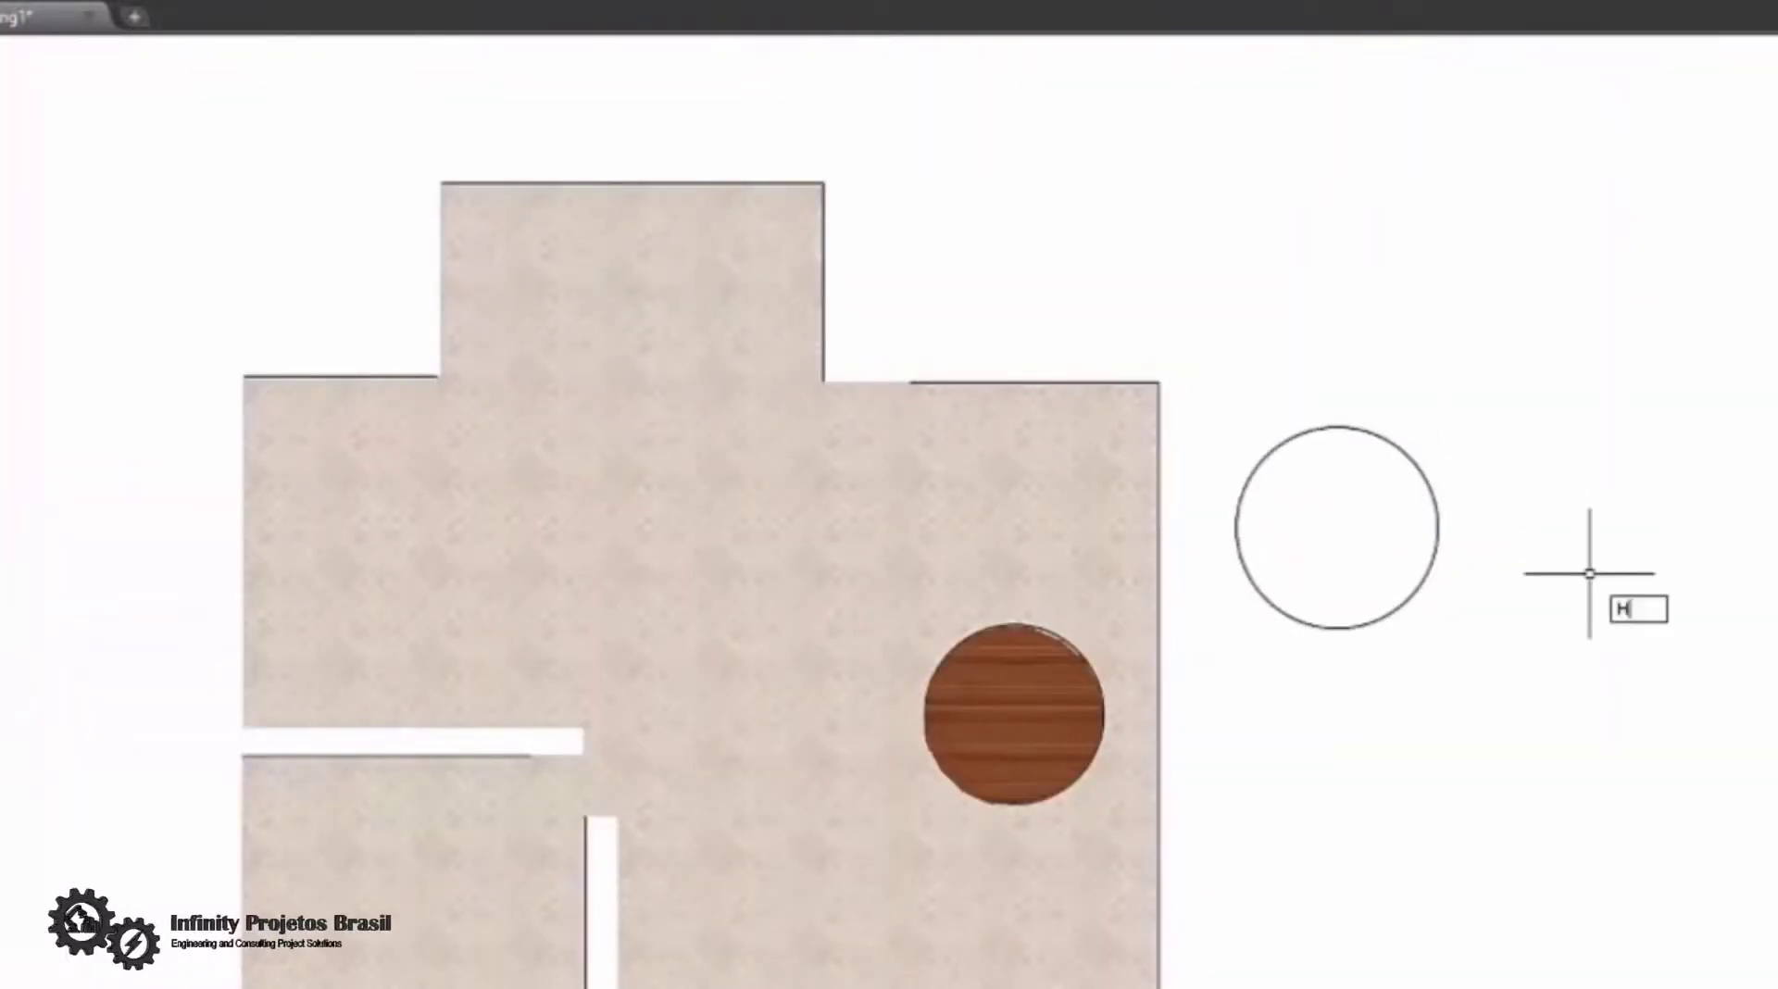
{"action": "key", "text": "Return"}
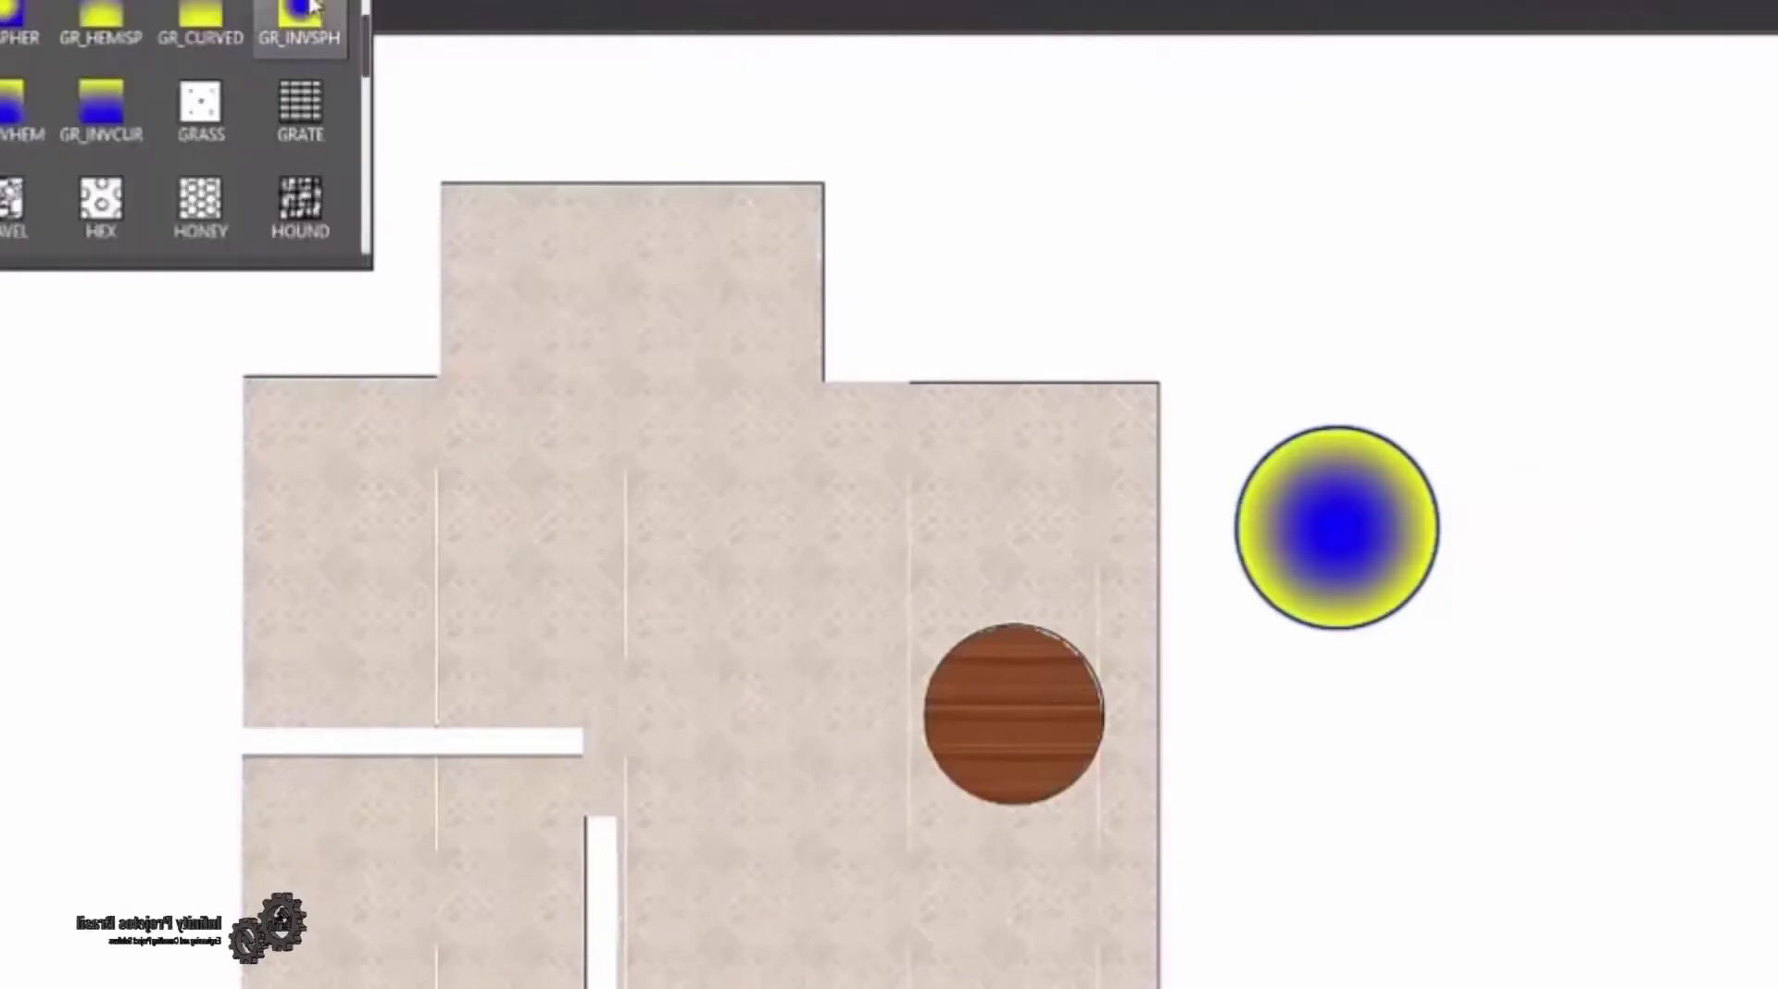
{"action": "left_click", "coordinate": [313, 7]}
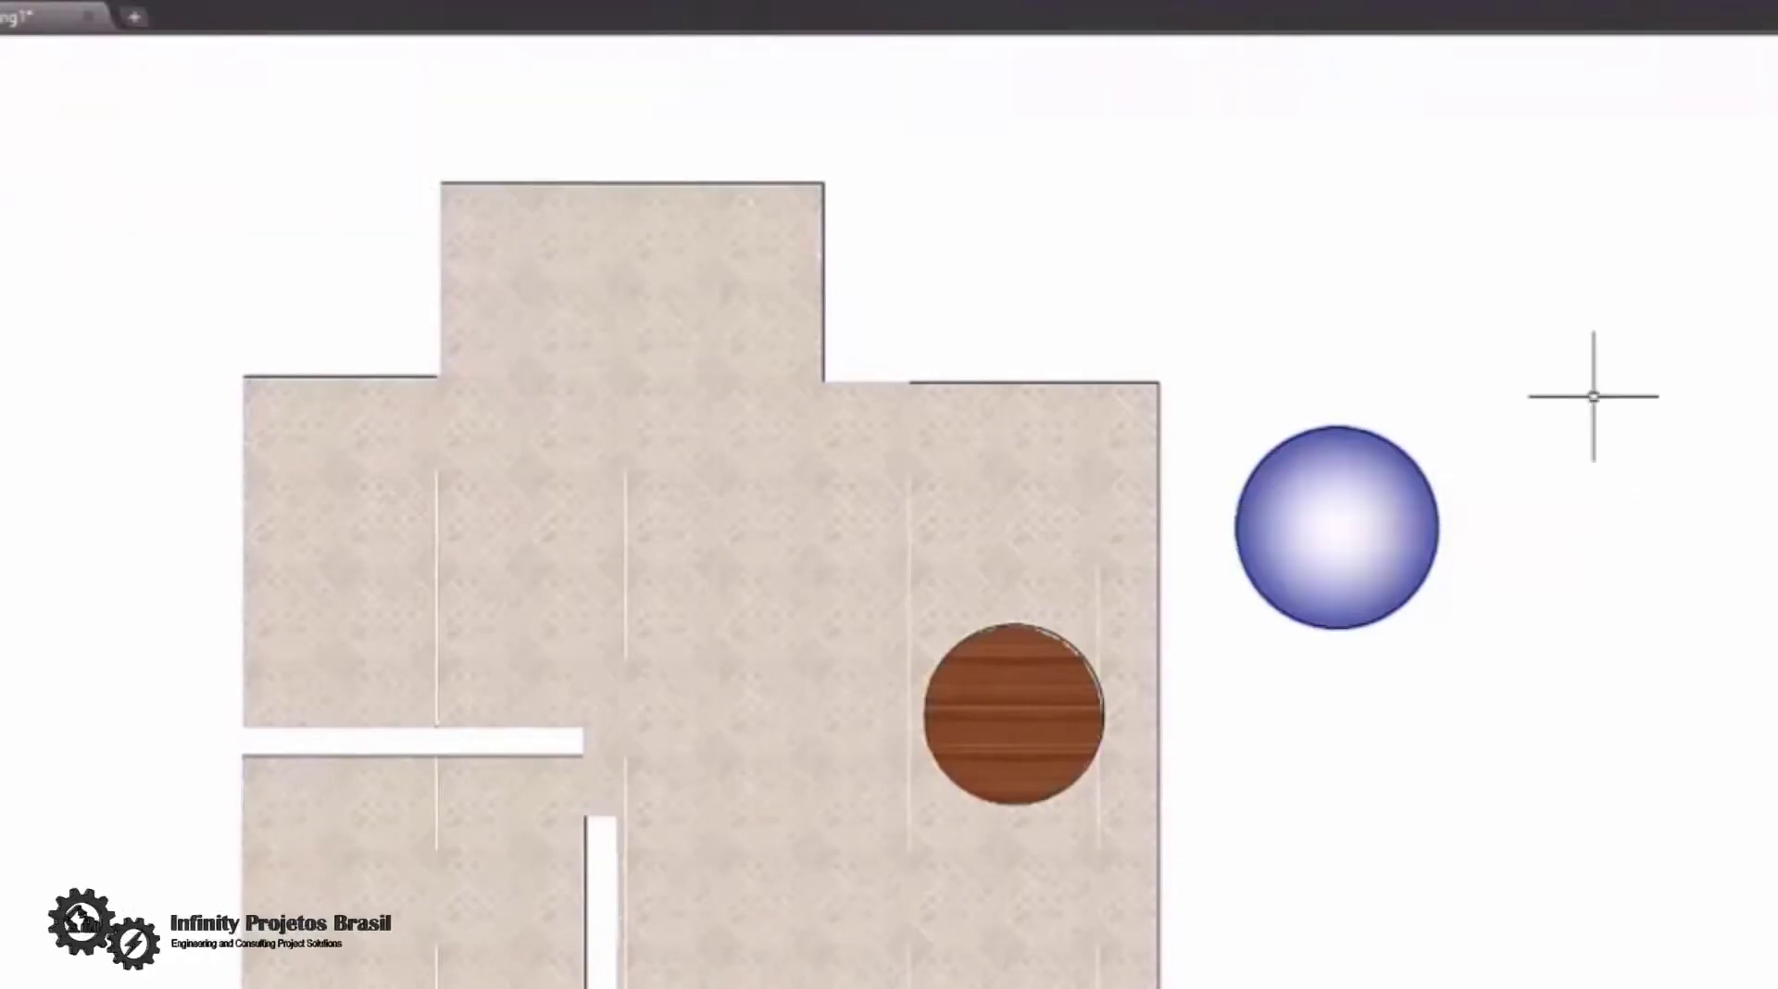
{"action": "key", "text": "b"}
Step: Define the gradient circle as block MESA 2
{"action": "key", "text": "Return"}
{"action": "type", "text": "MESA 2"}
{"action": "left_click", "coordinate": [960, 412]}
{"action": "left_click", "coordinate": [1512, 416]}
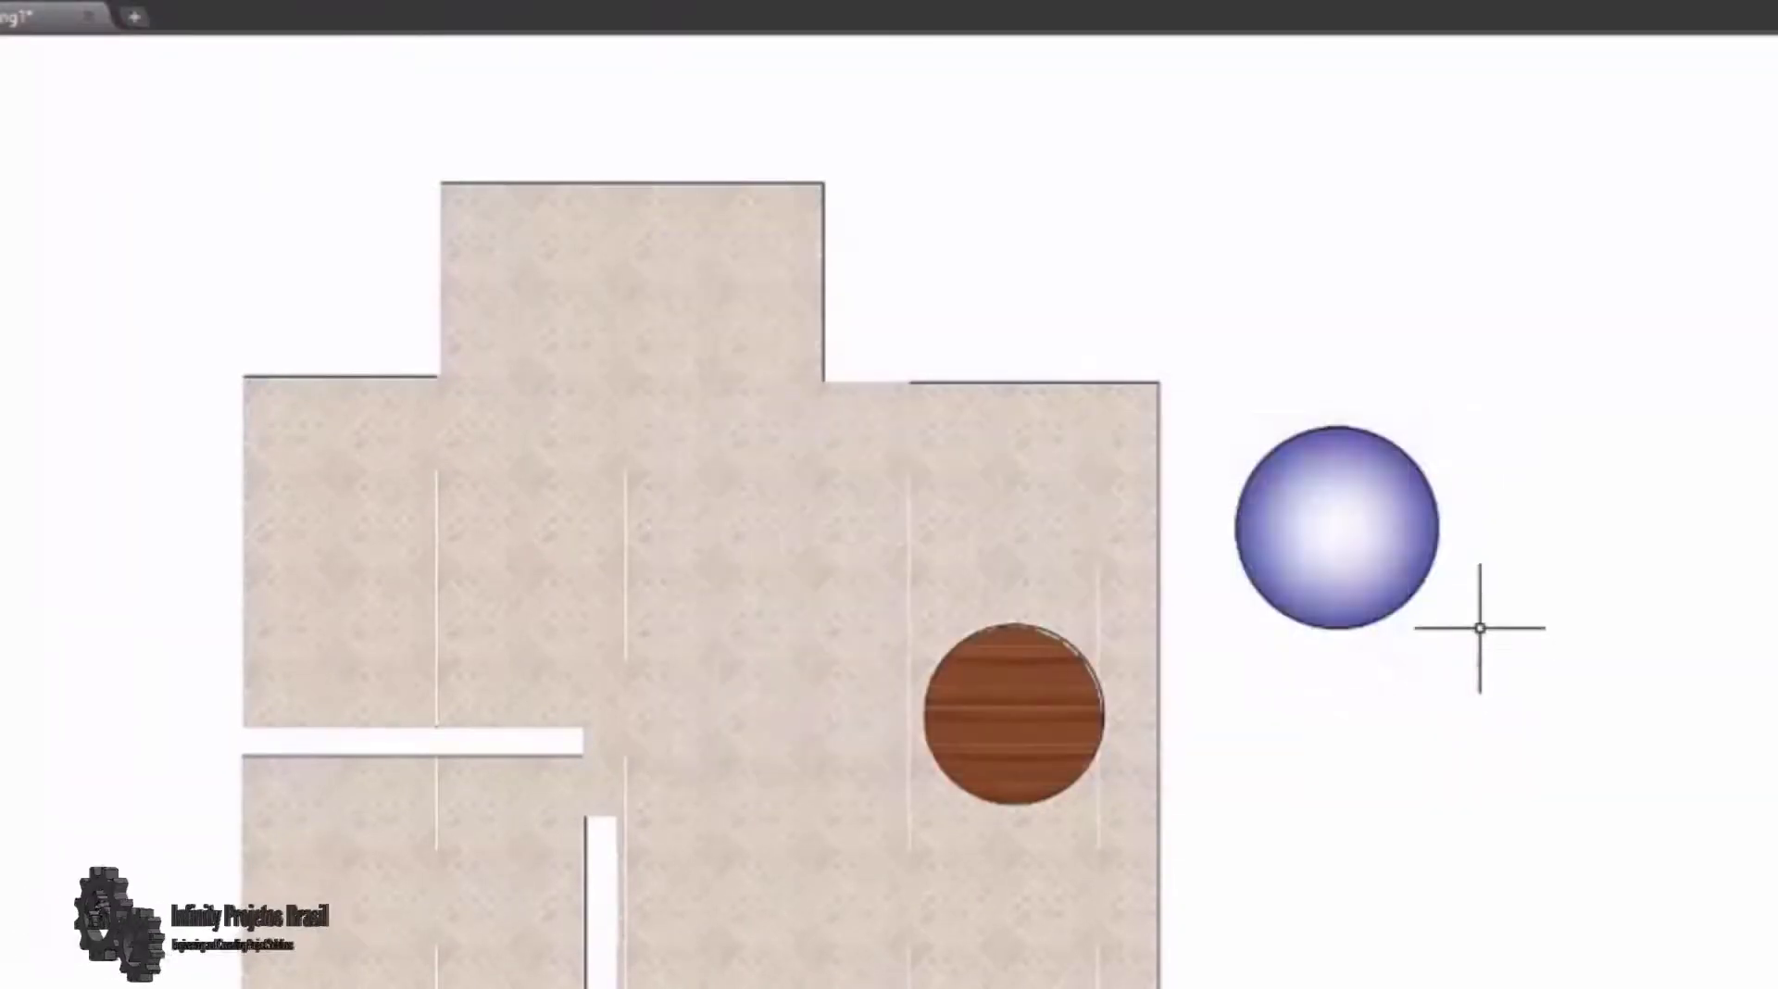
Step: Place the gradient circle on the floor and bring it to the front
{"action": "left_click", "coordinate": [1159, 516]}
{"action": "left_click", "coordinate": [211, 74]}
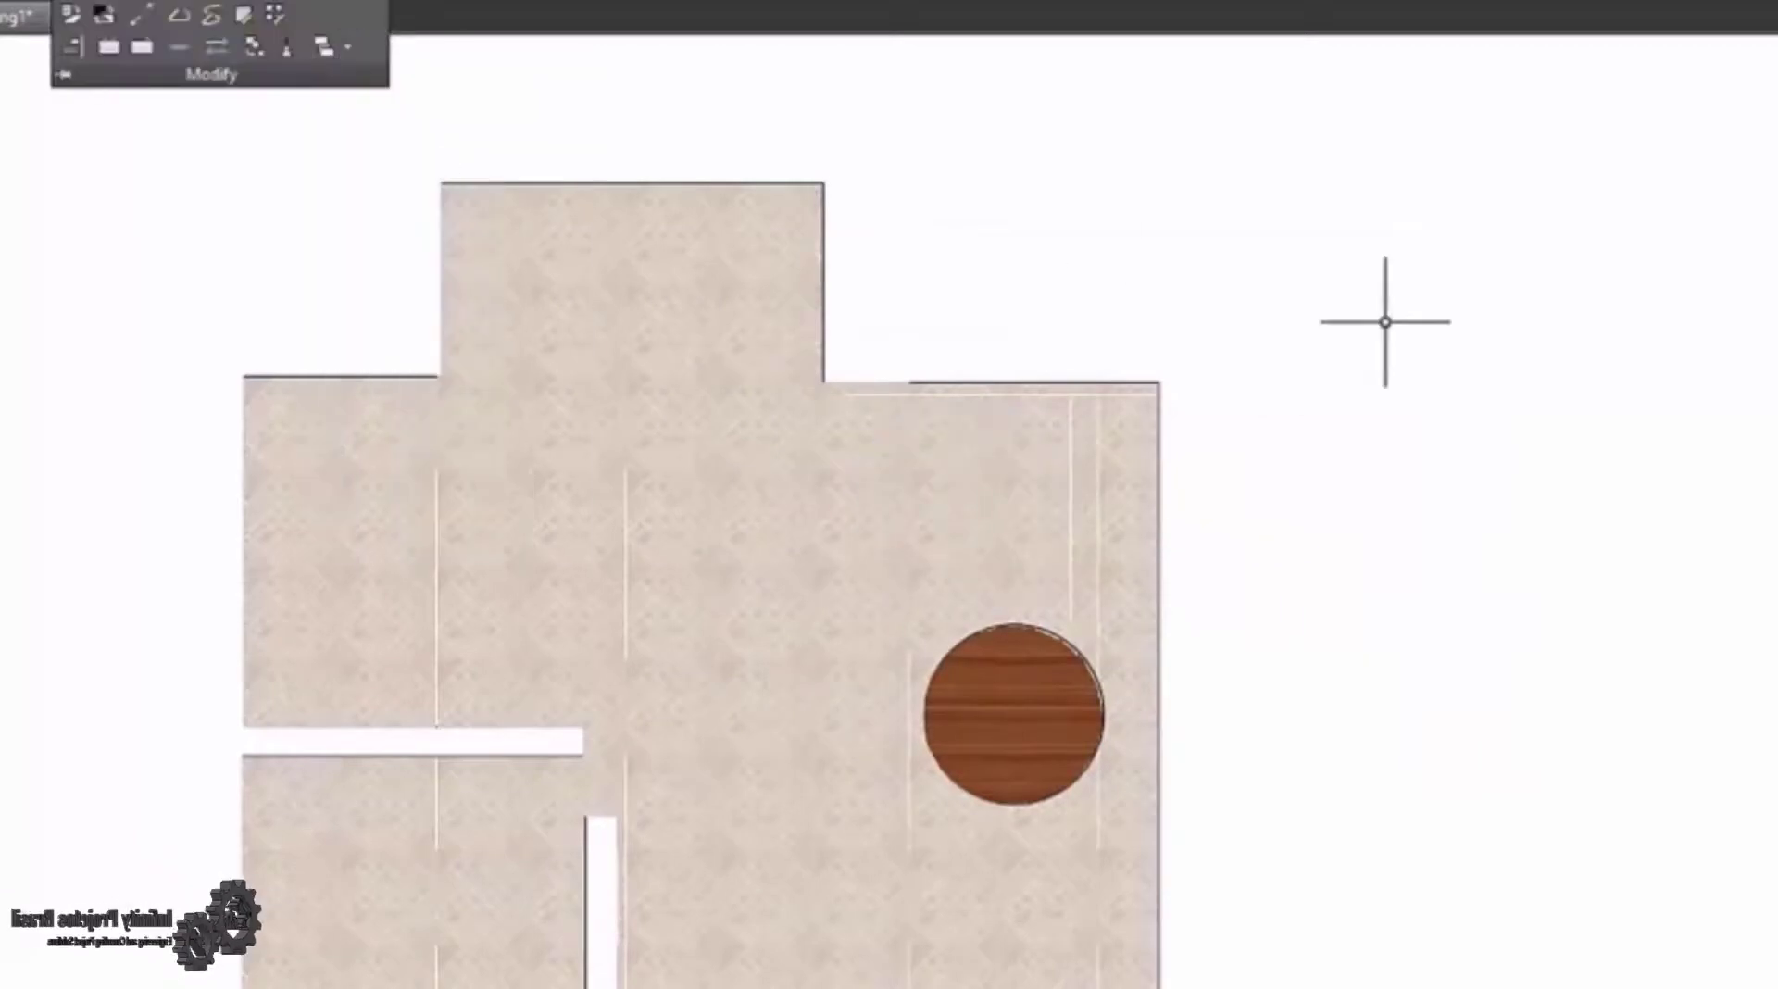
{"action": "left_click", "coordinate": [1056, 584]}
{"action": "left_click", "coordinate": [347, 47]}
{"action": "left_click", "coordinate": [416, 87]}
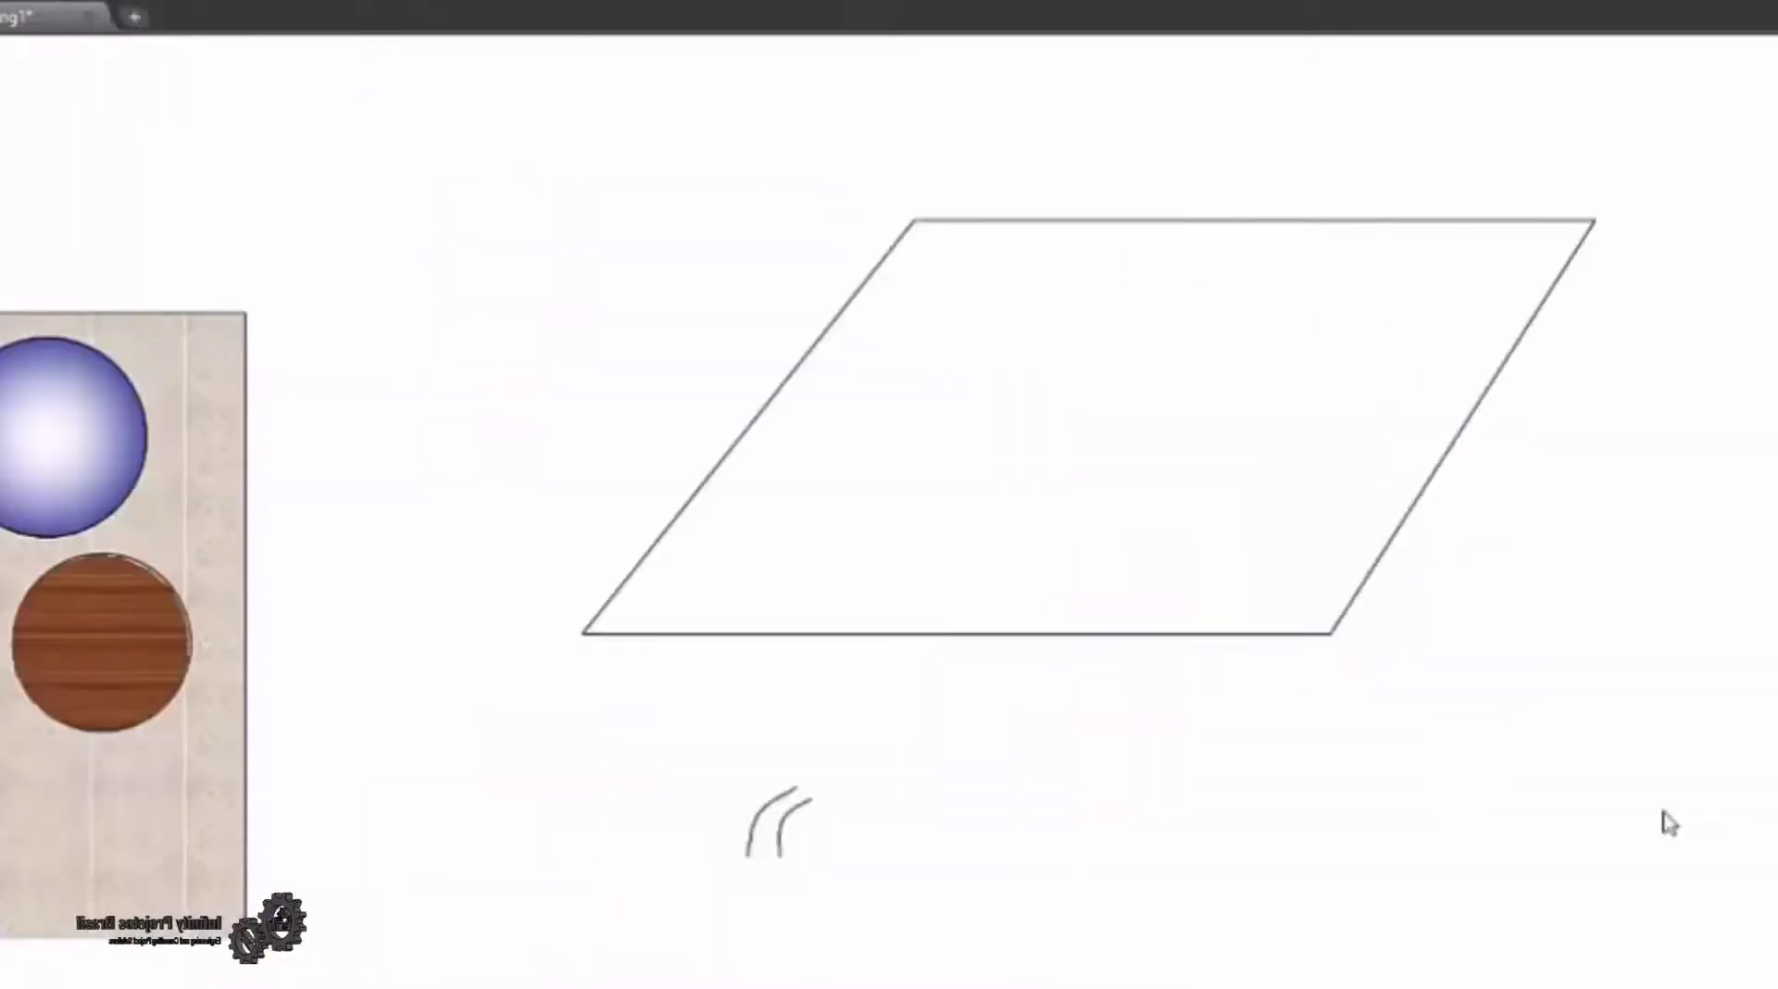
Step: Open SuperHatch settings, try a block pattern, then back out and browse for an external drawing
{"action": "scroll", "coordinate": [1426, 717], "scroll_direction": "up", "scroll_amount": 2}
{"action": "scroll", "coordinate": [1486, 738], "scroll_direction": "down", "scroll_amount": 1}
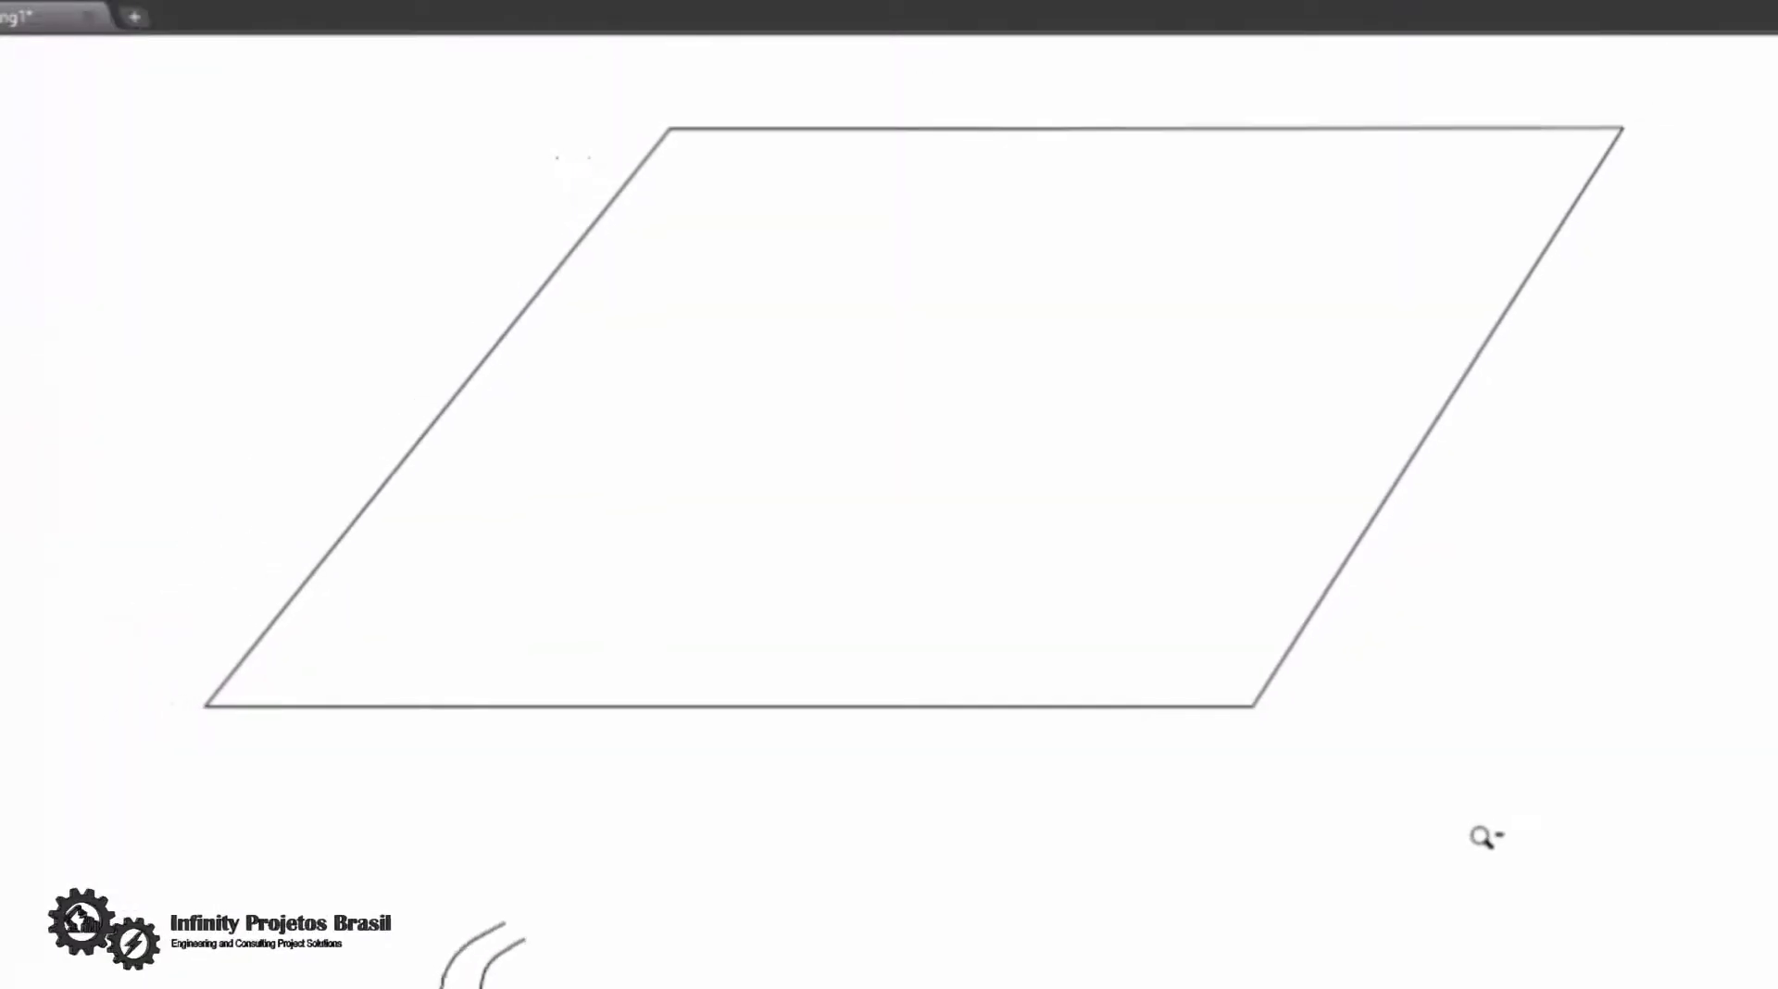
{"action": "type", "text": "SUPERHATCH"}
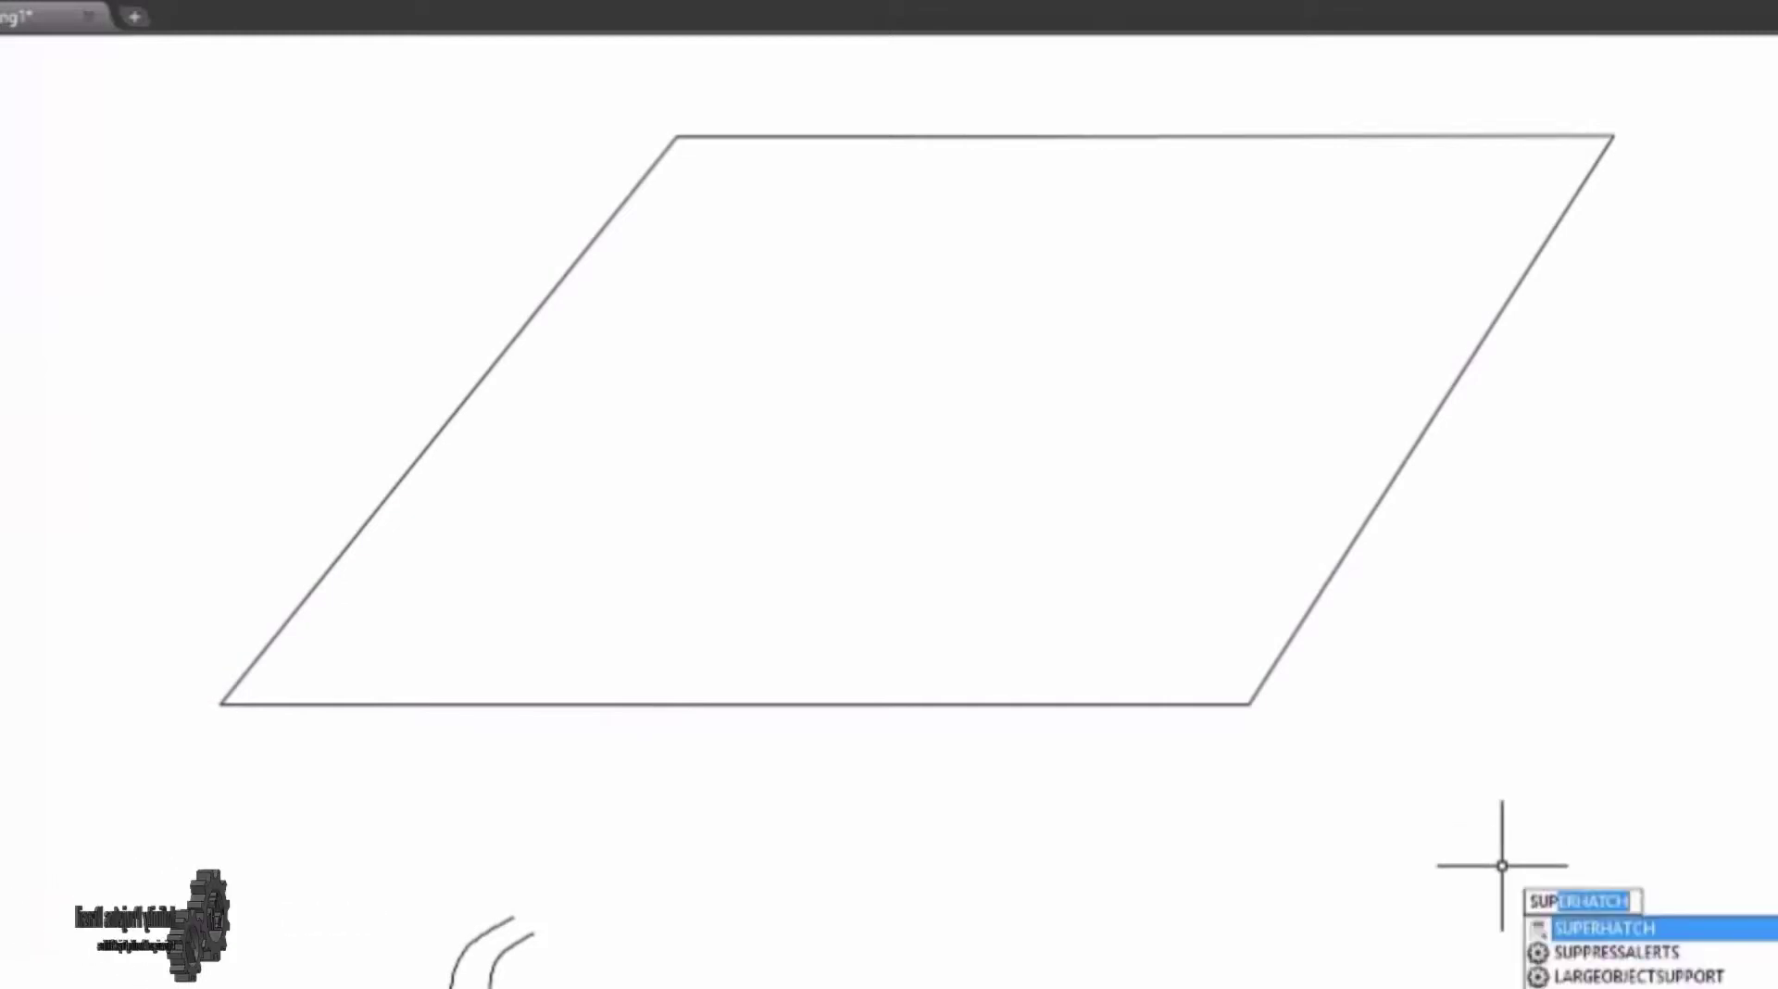
{"action": "key", "text": "Return"}
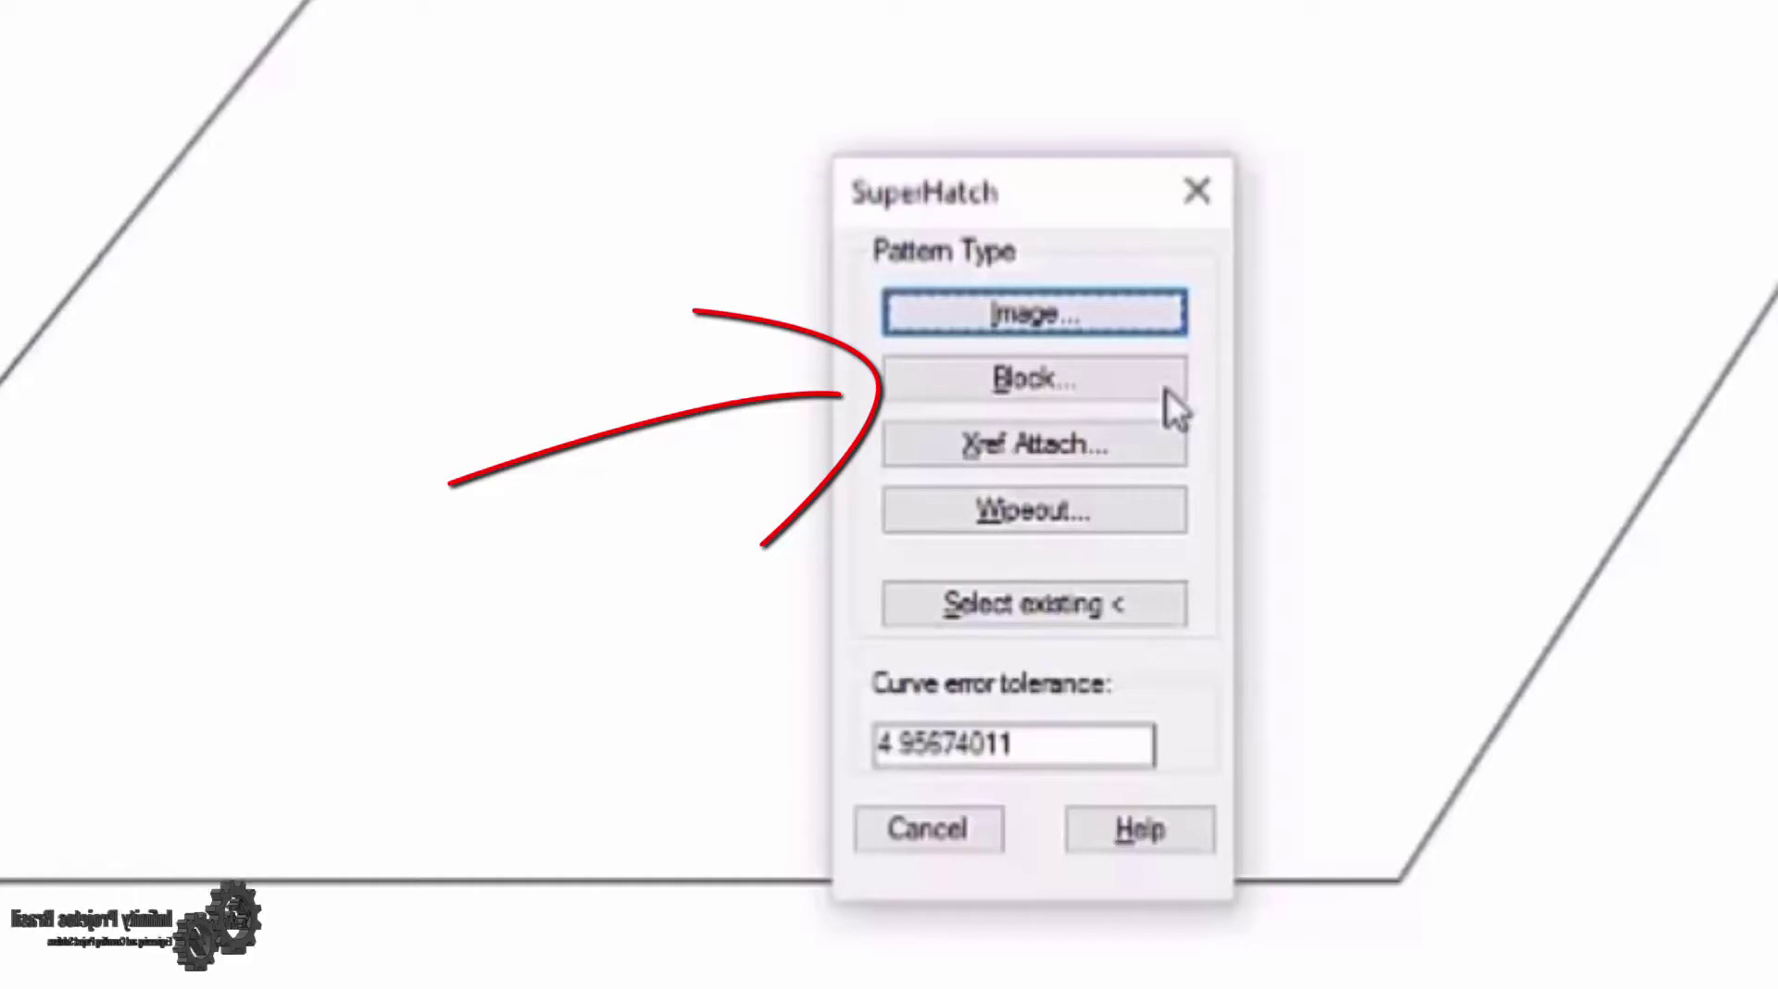
{"action": "left_click", "coordinate": [1127, 375]}
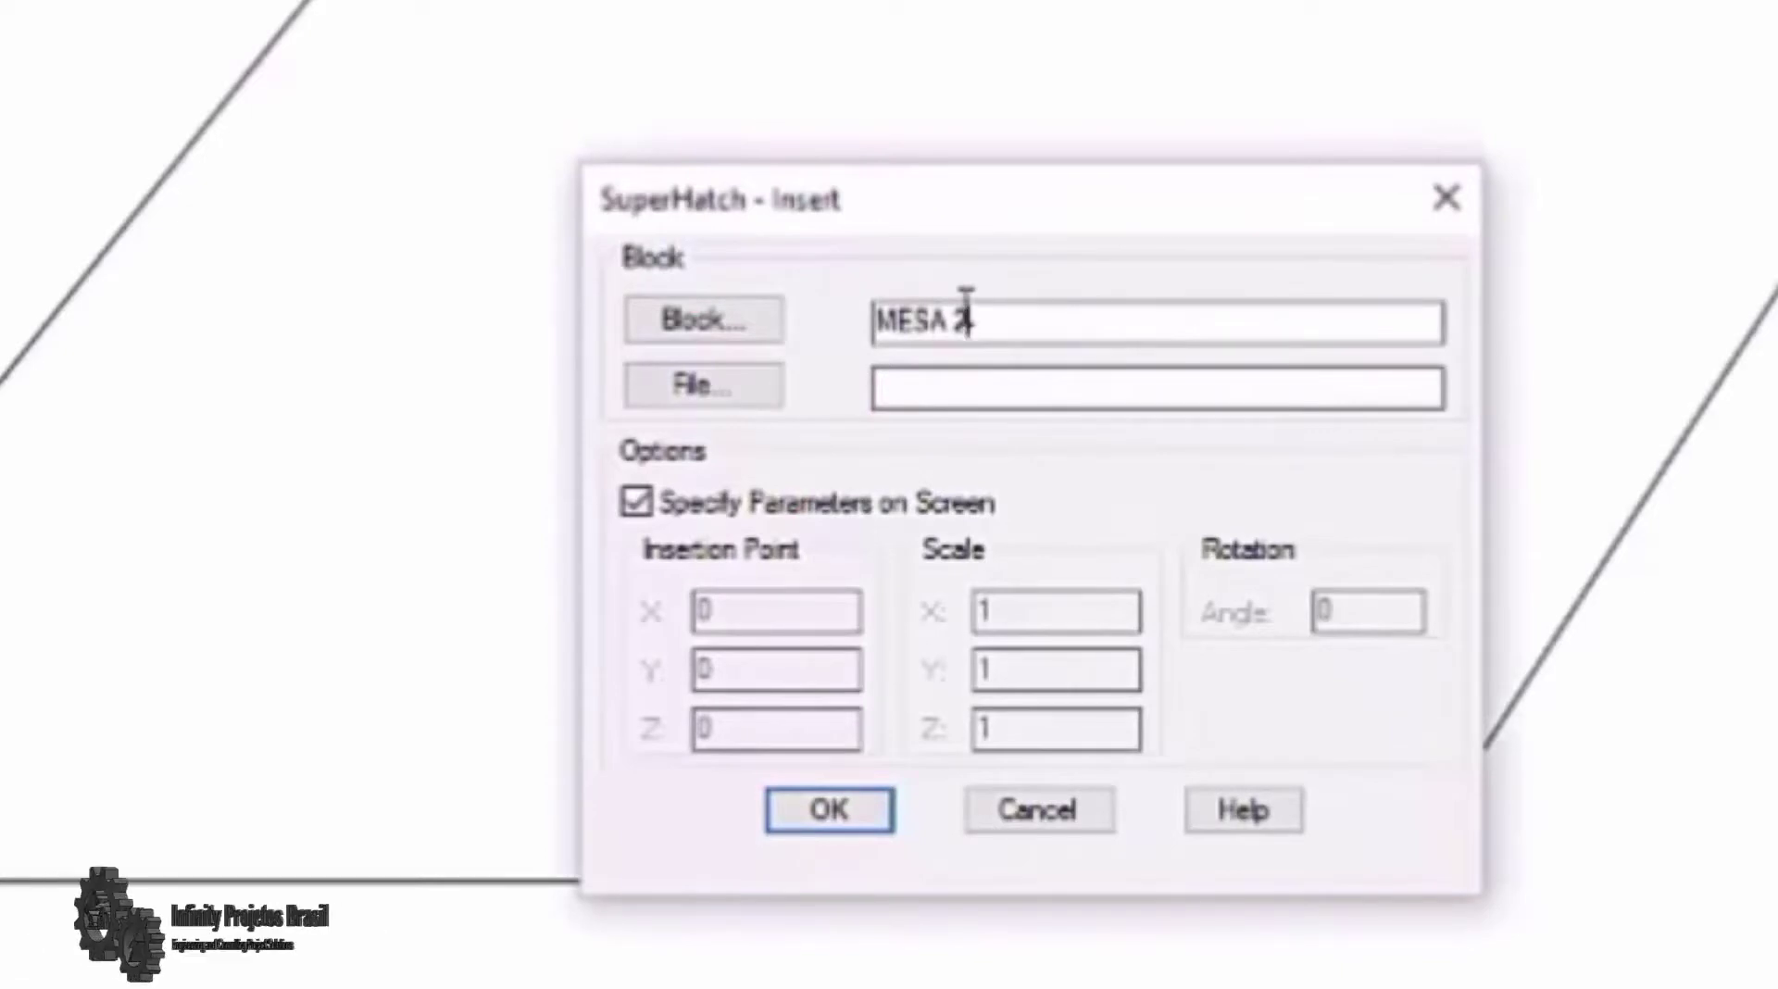
{"action": "left_click", "coordinate": [1028, 813]}
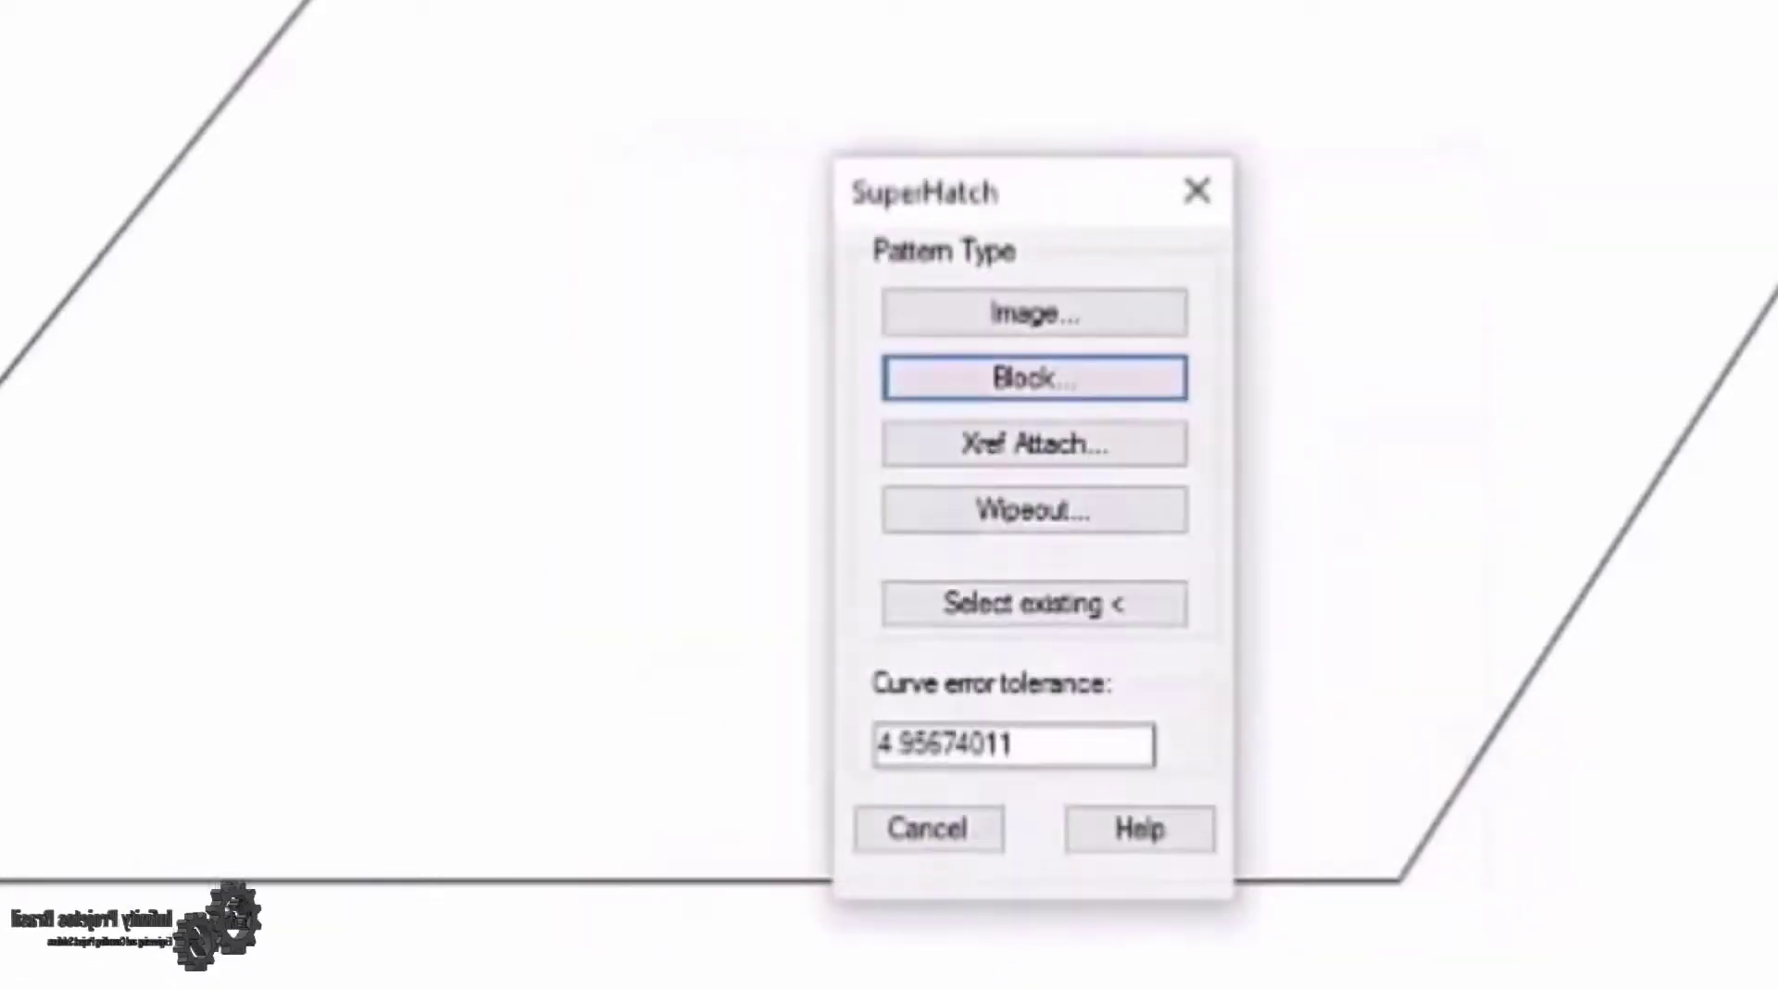
{"action": "left_click", "coordinate": [1074, 452]}
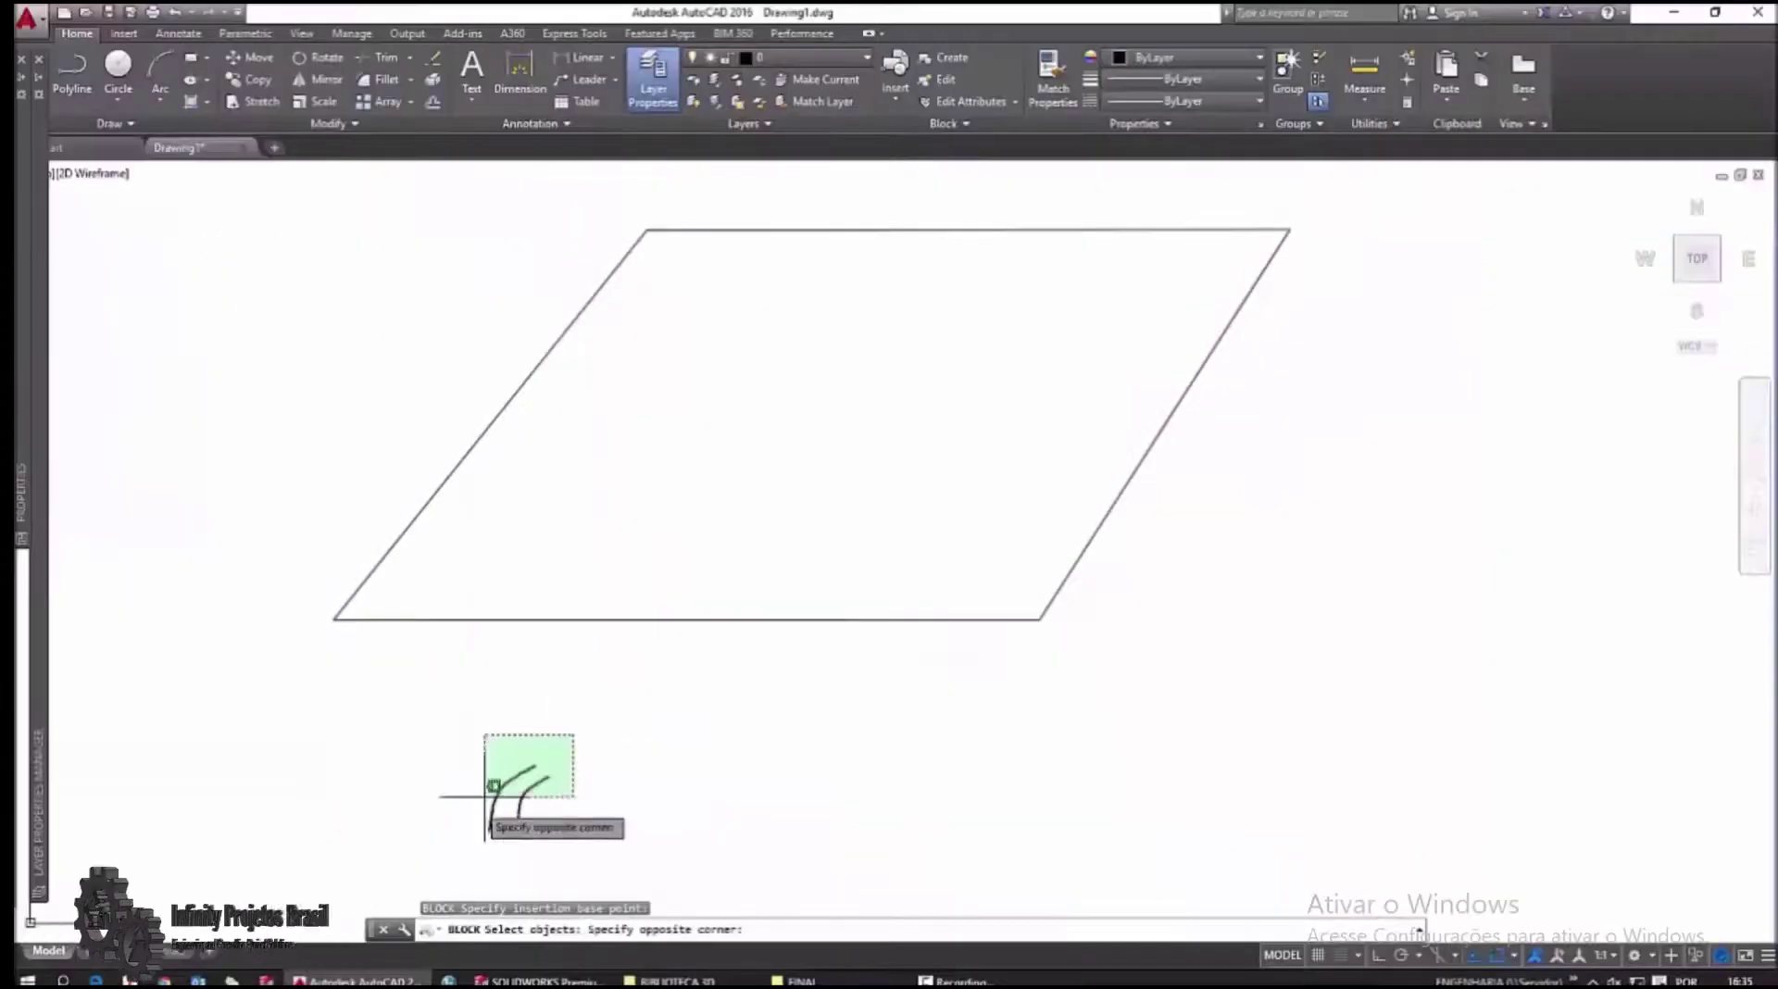
Step: Confirm the TELHA block definition and choose TELHA from Defined Blocks as the SuperHatch pattern
{"action": "left_click", "coordinate": [954, 650]}
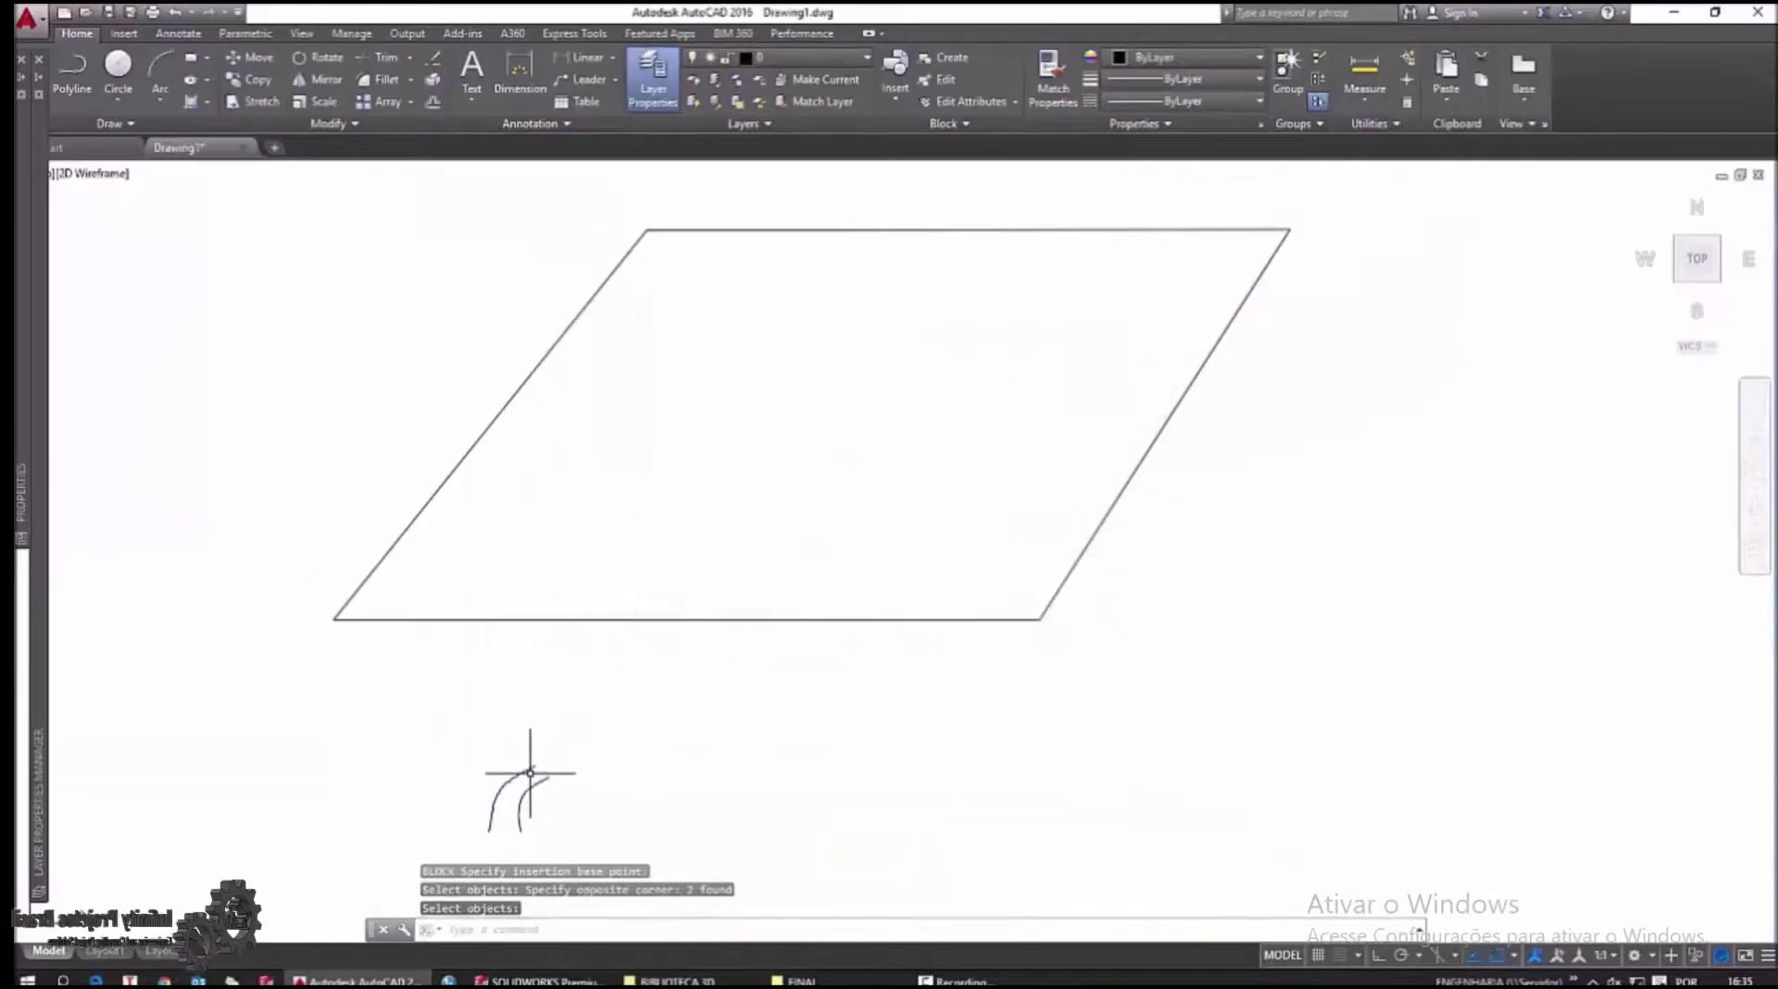
{"action": "key", "text": "Escape"}
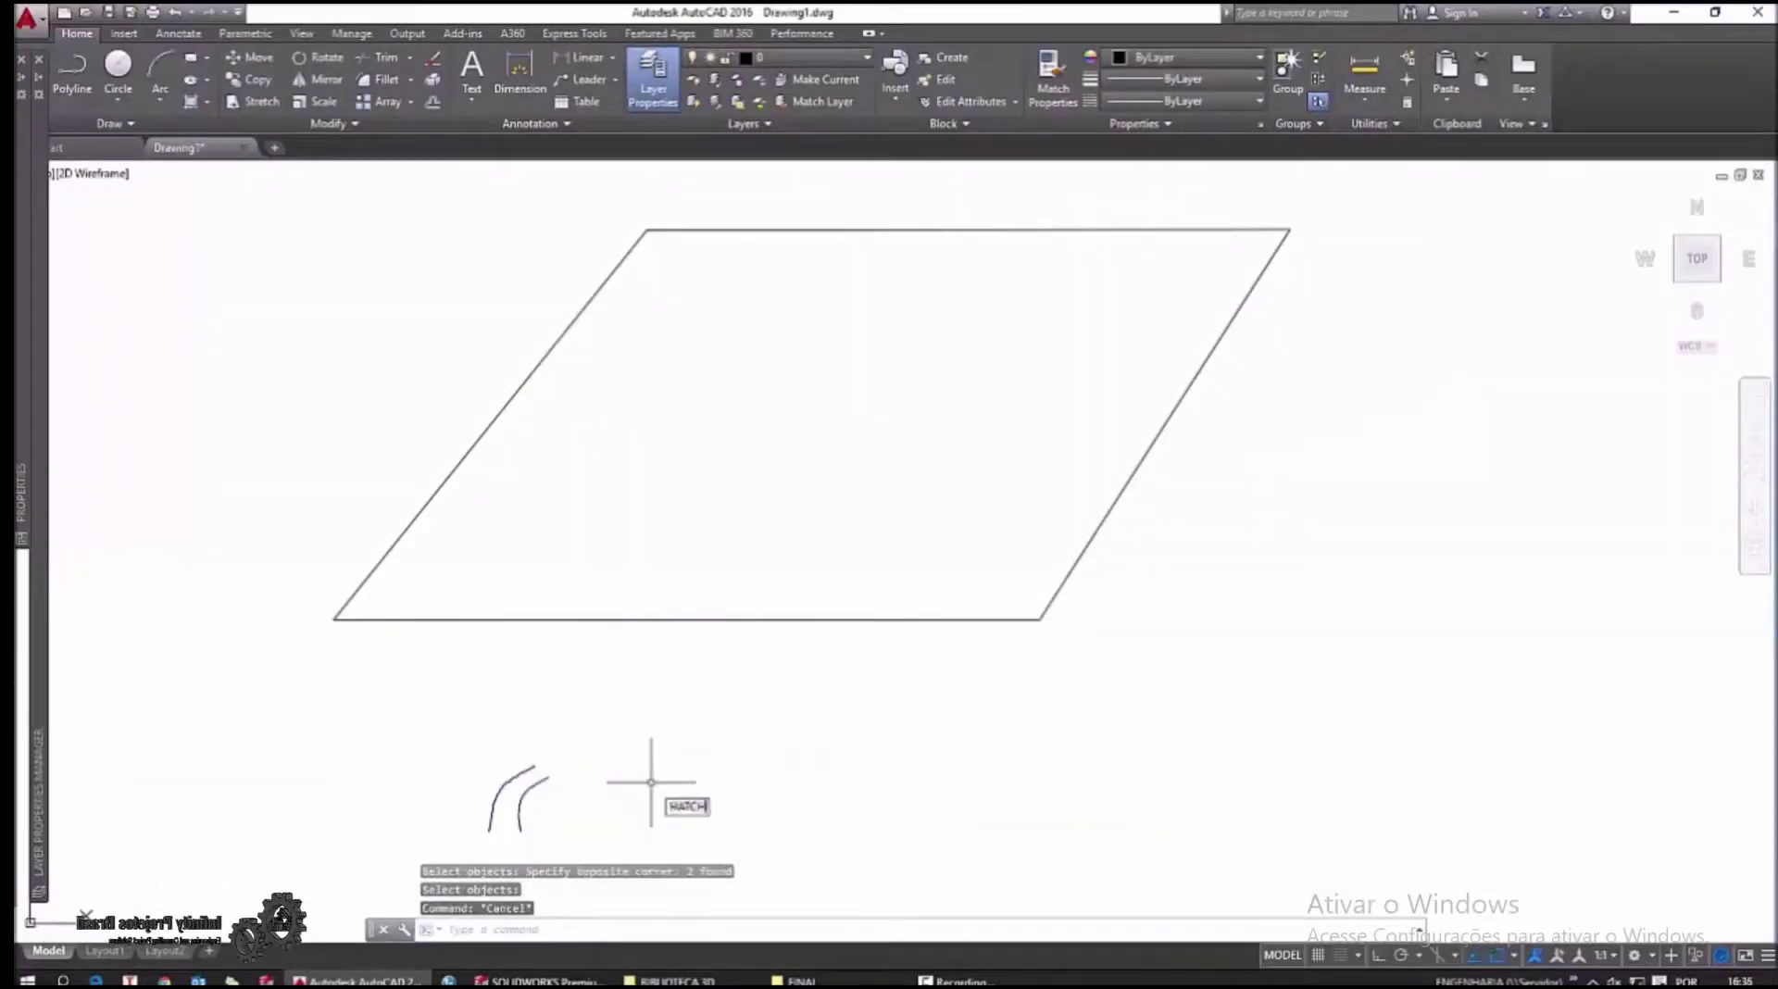
{"action": "type", "text": "SUPER"}
{"action": "key", "text": "Return"}
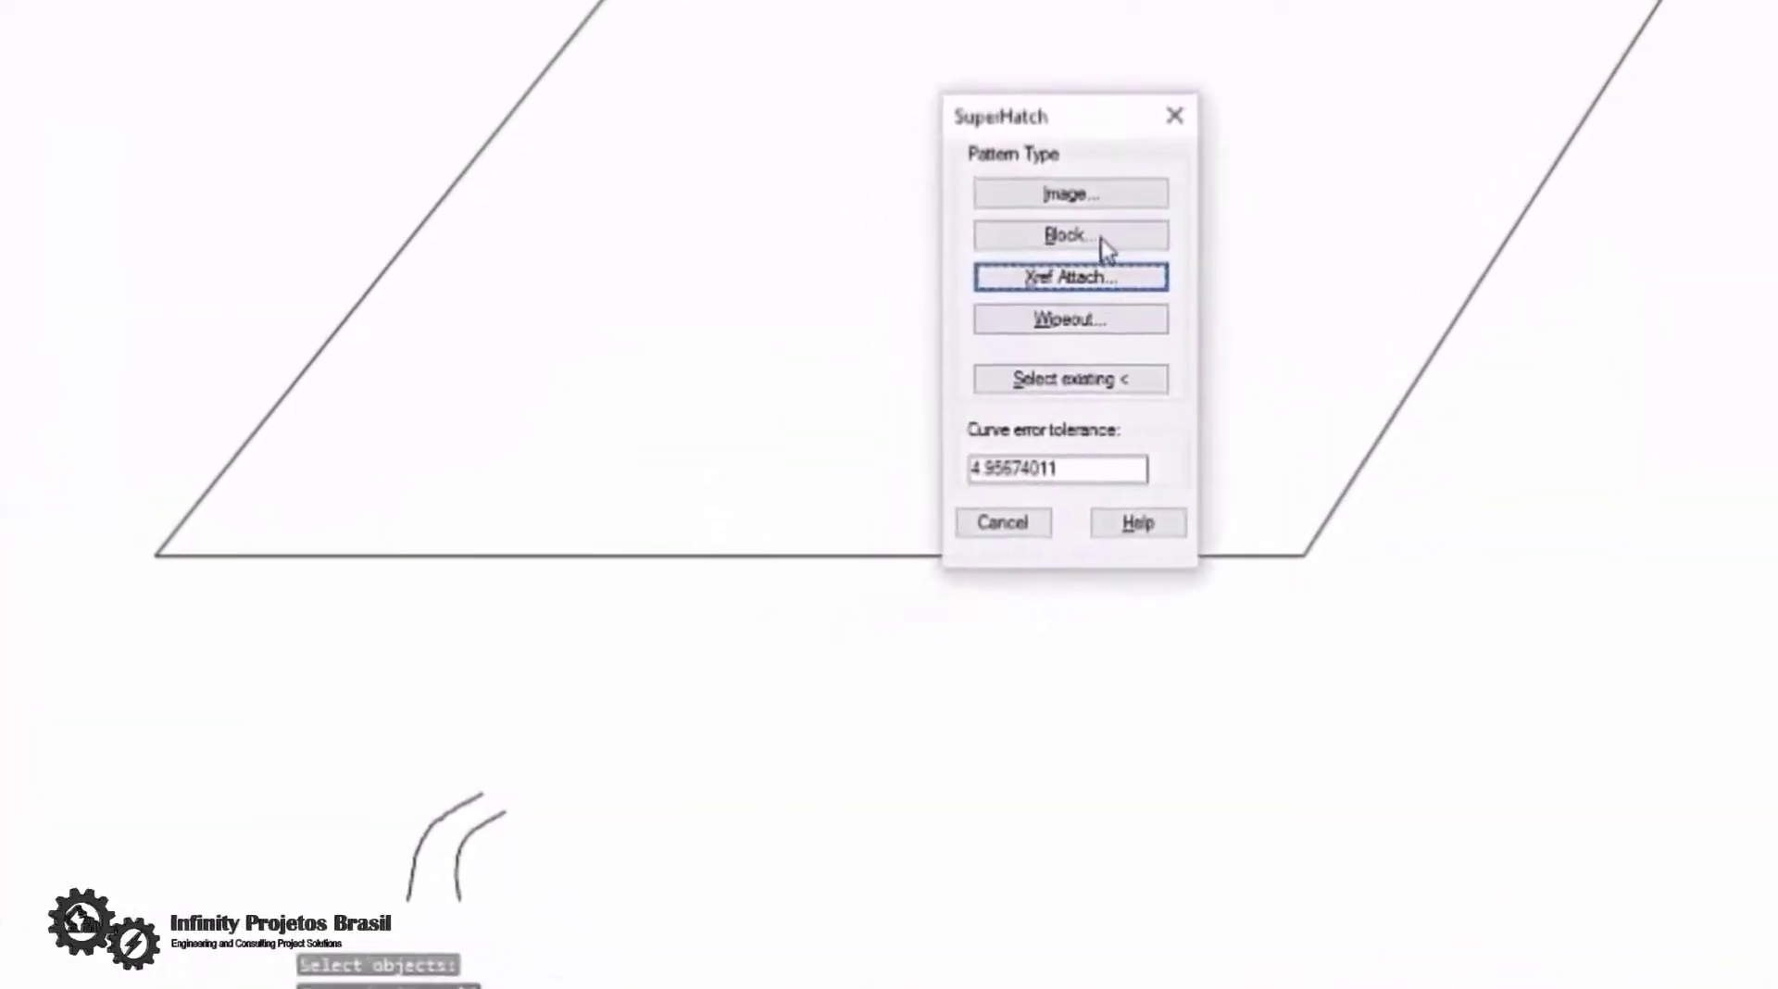
{"action": "left_click", "coordinate": [1102, 239]}
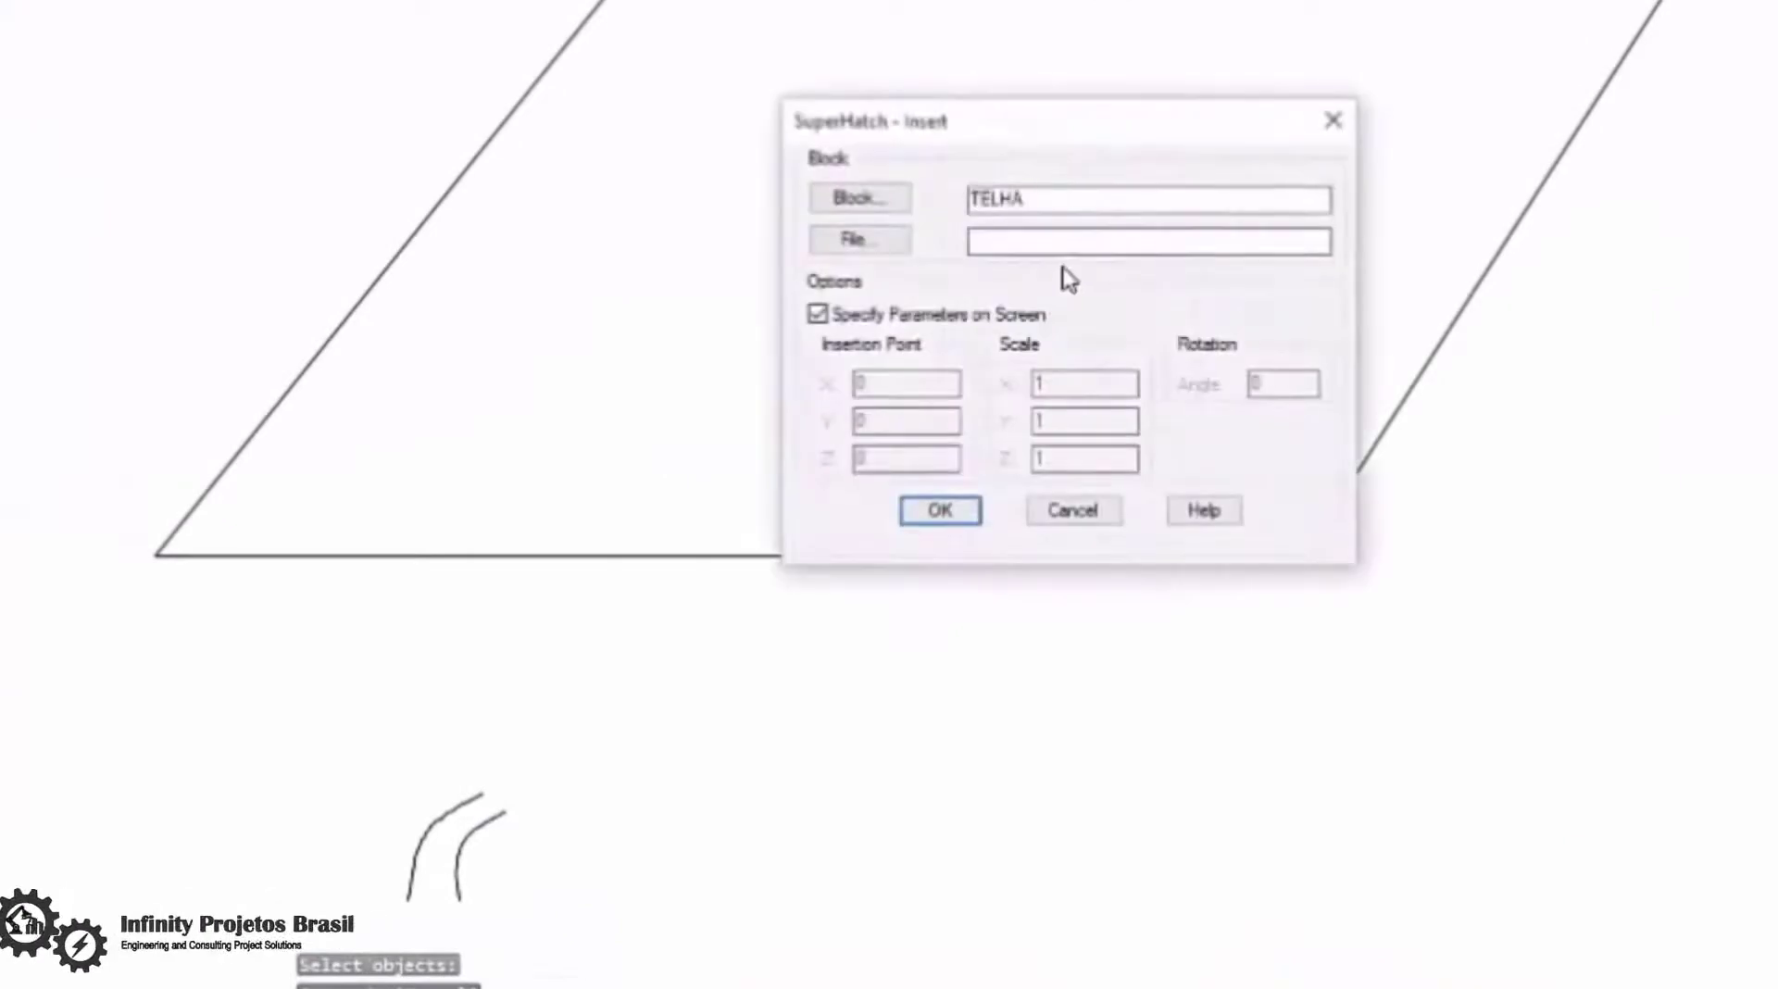
{"action": "left_click", "coordinate": [889, 200]}
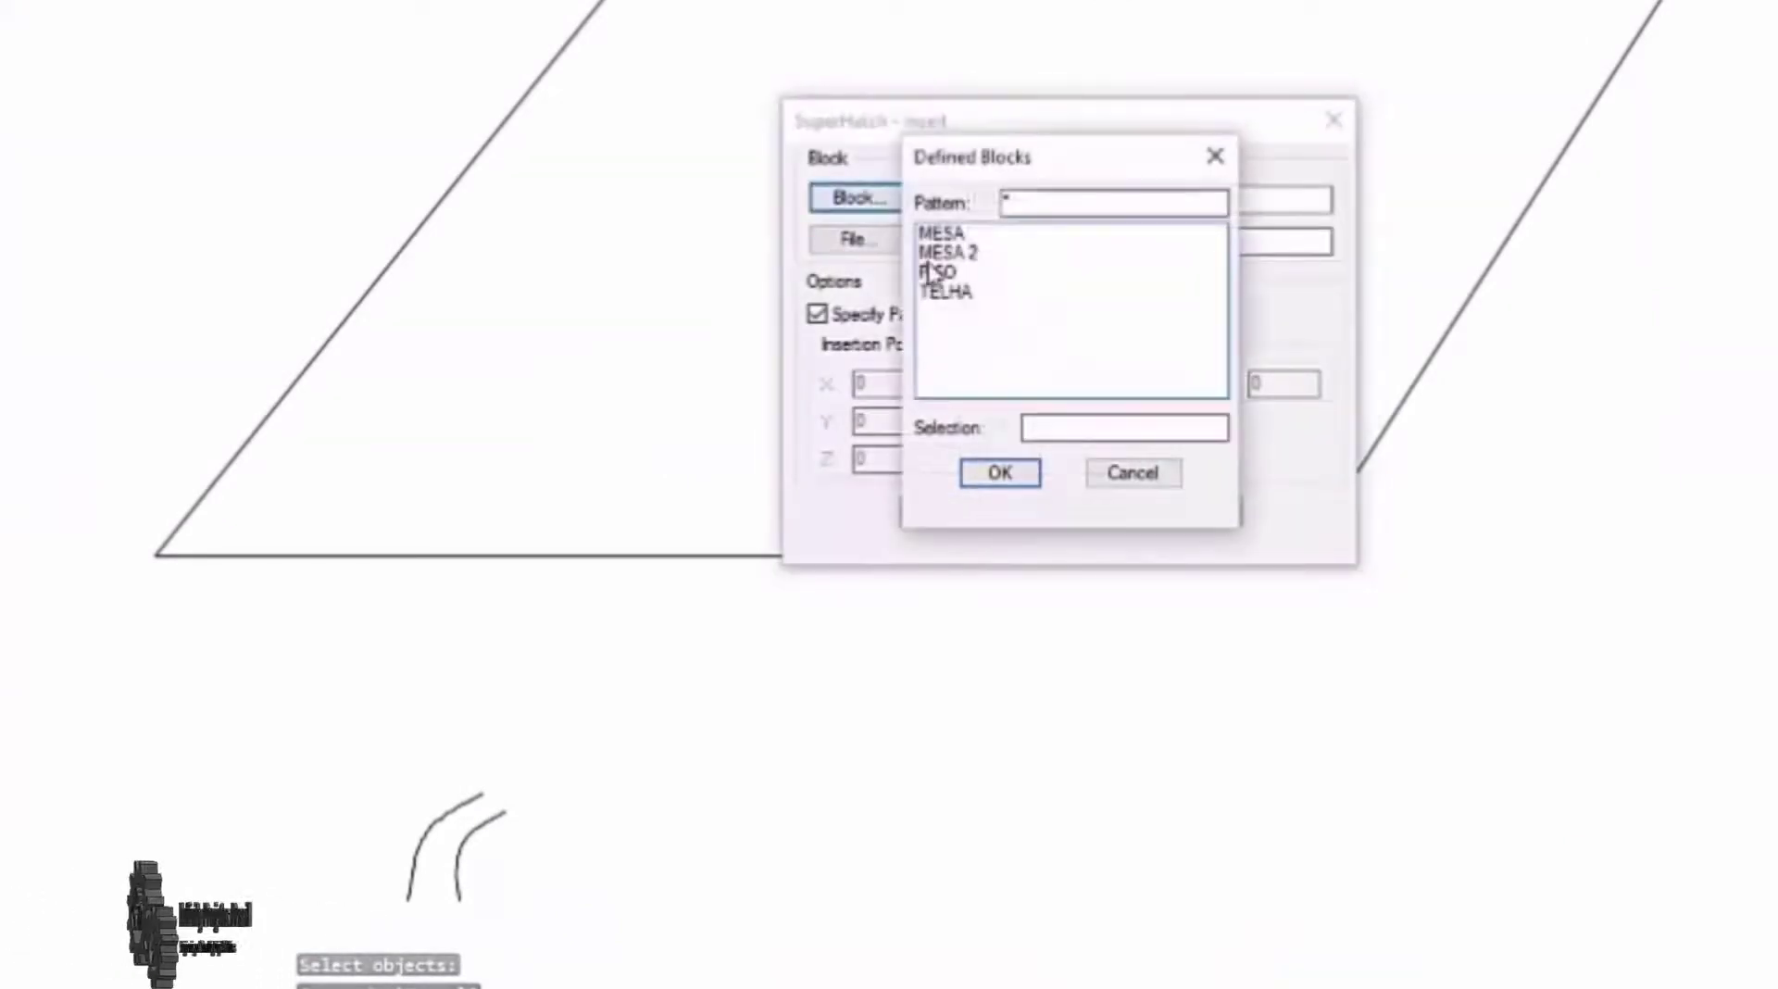
{"action": "double_click", "coordinate": [967, 292]}
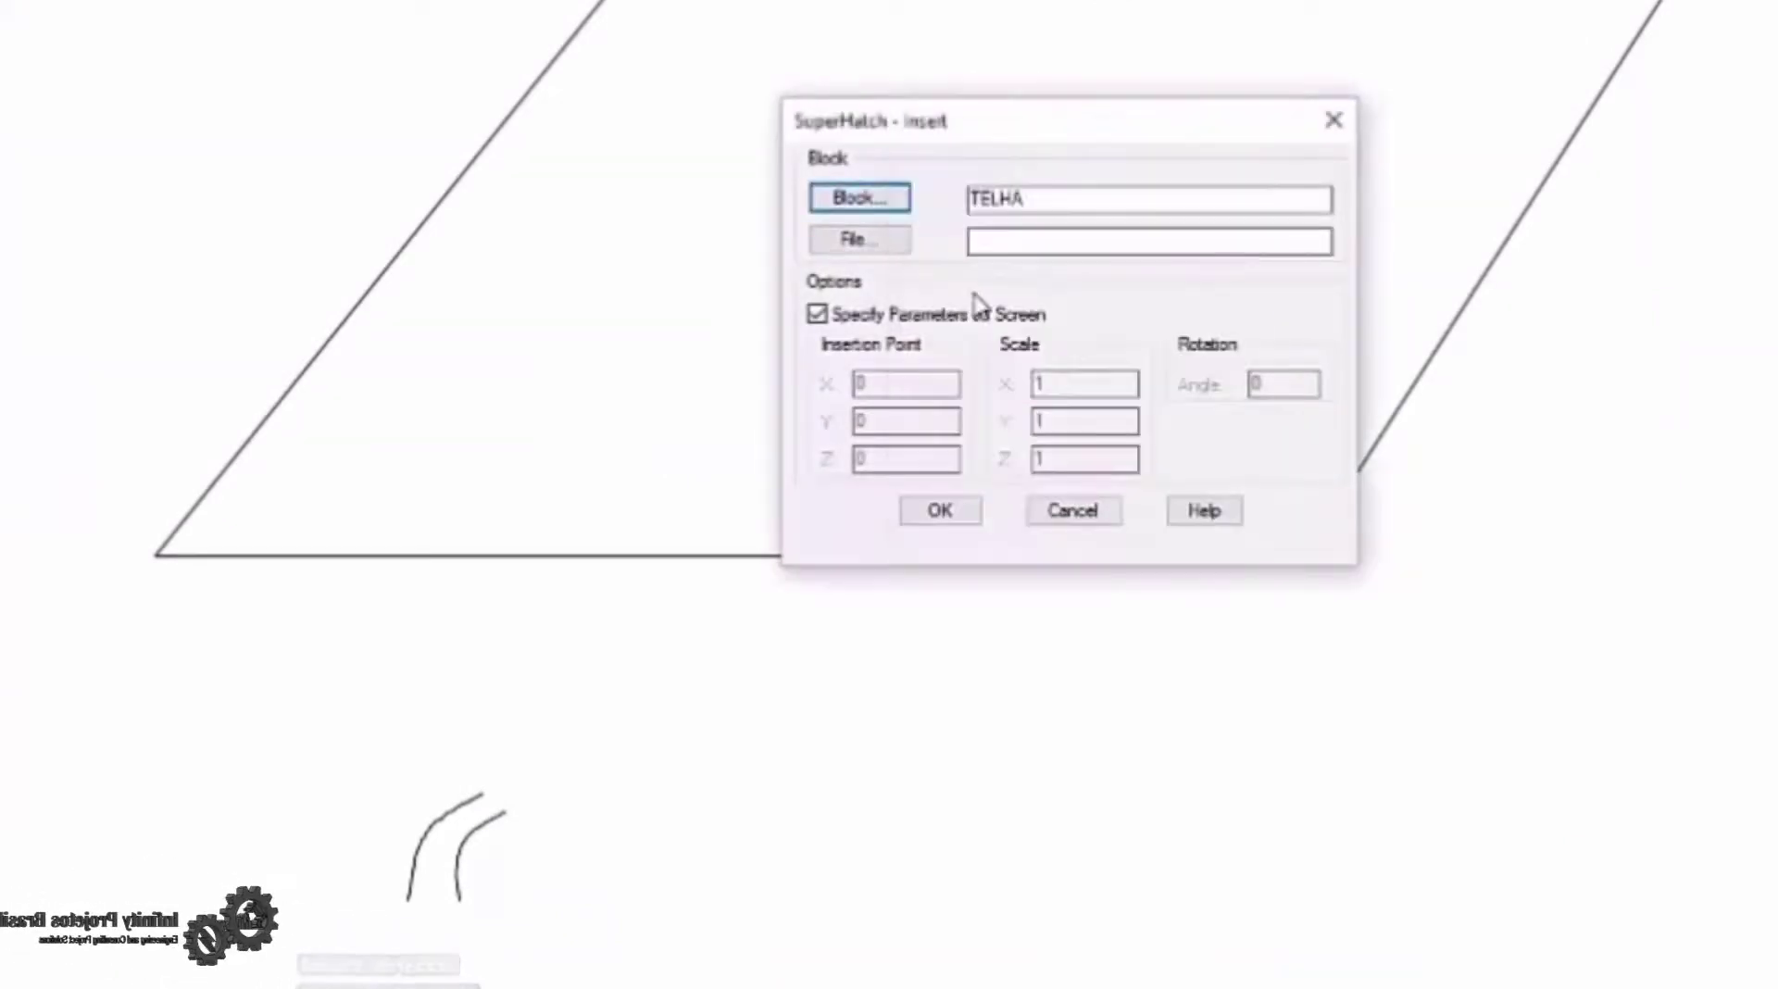
{"action": "left_click", "coordinate": [940, 511]}
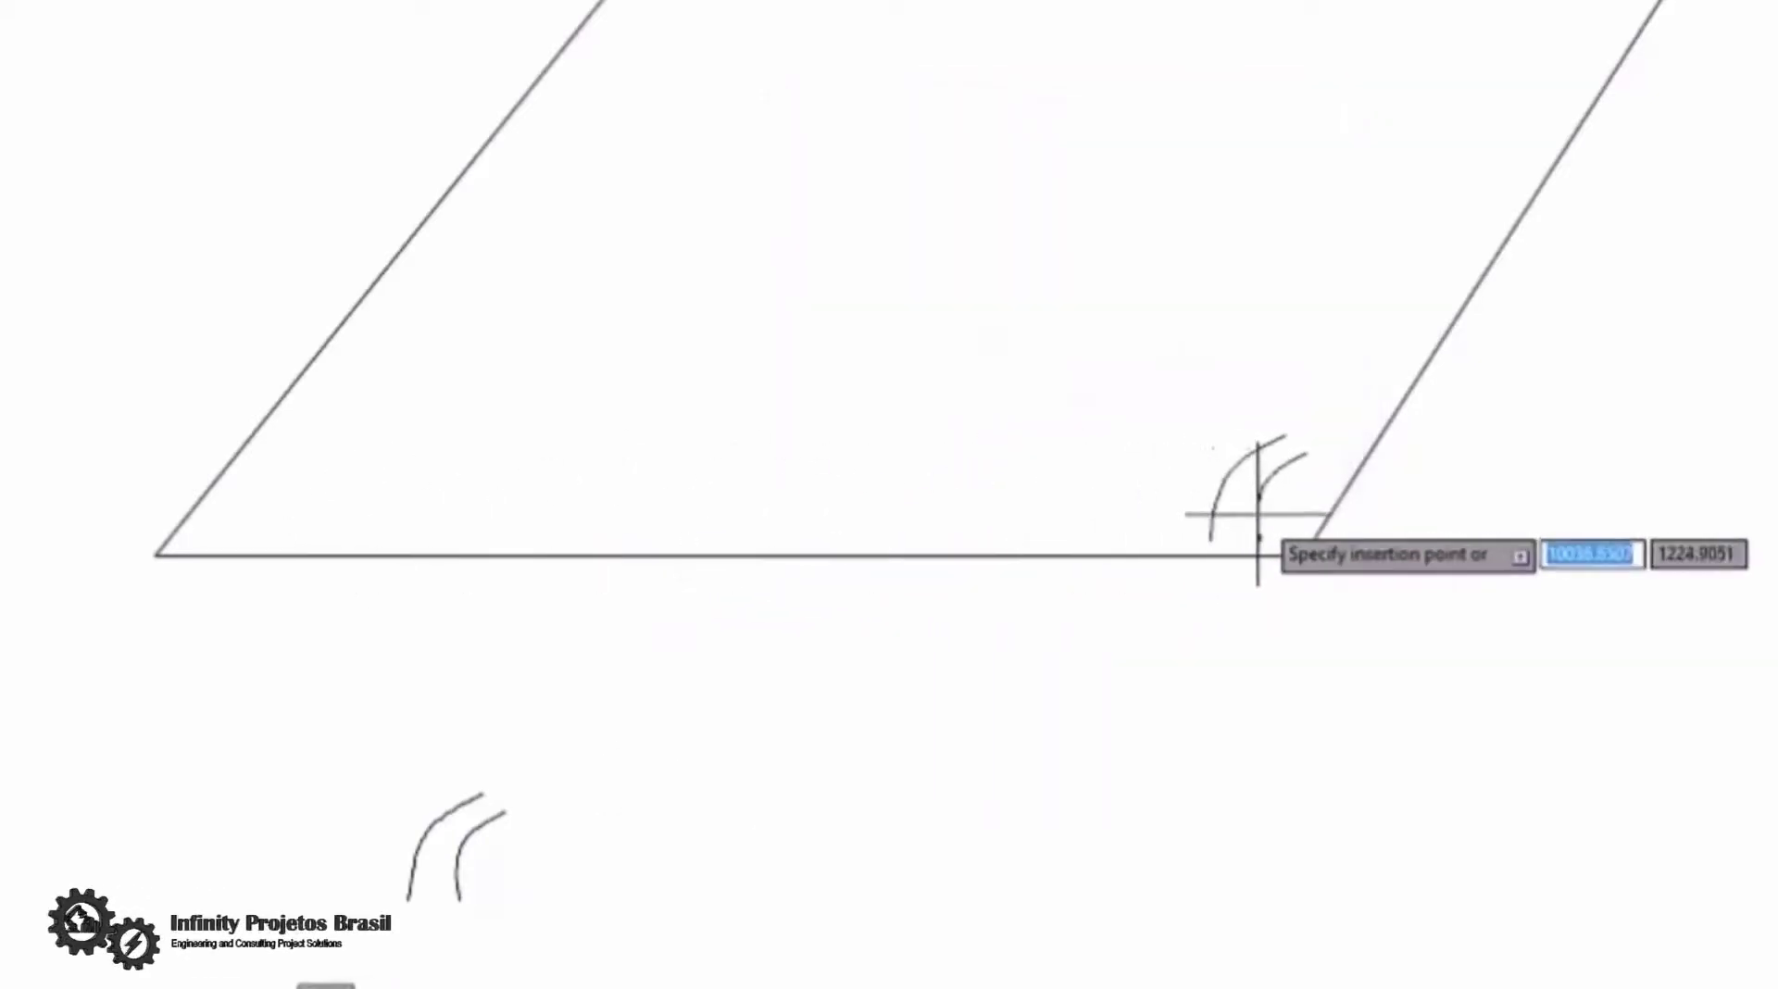
Step: Anchor the TELHA tile at the parallelogram's bottom-right corner, scale 1, and fill the parallelogram
{"action": "left_click", "coordinate": [1092, 567]}
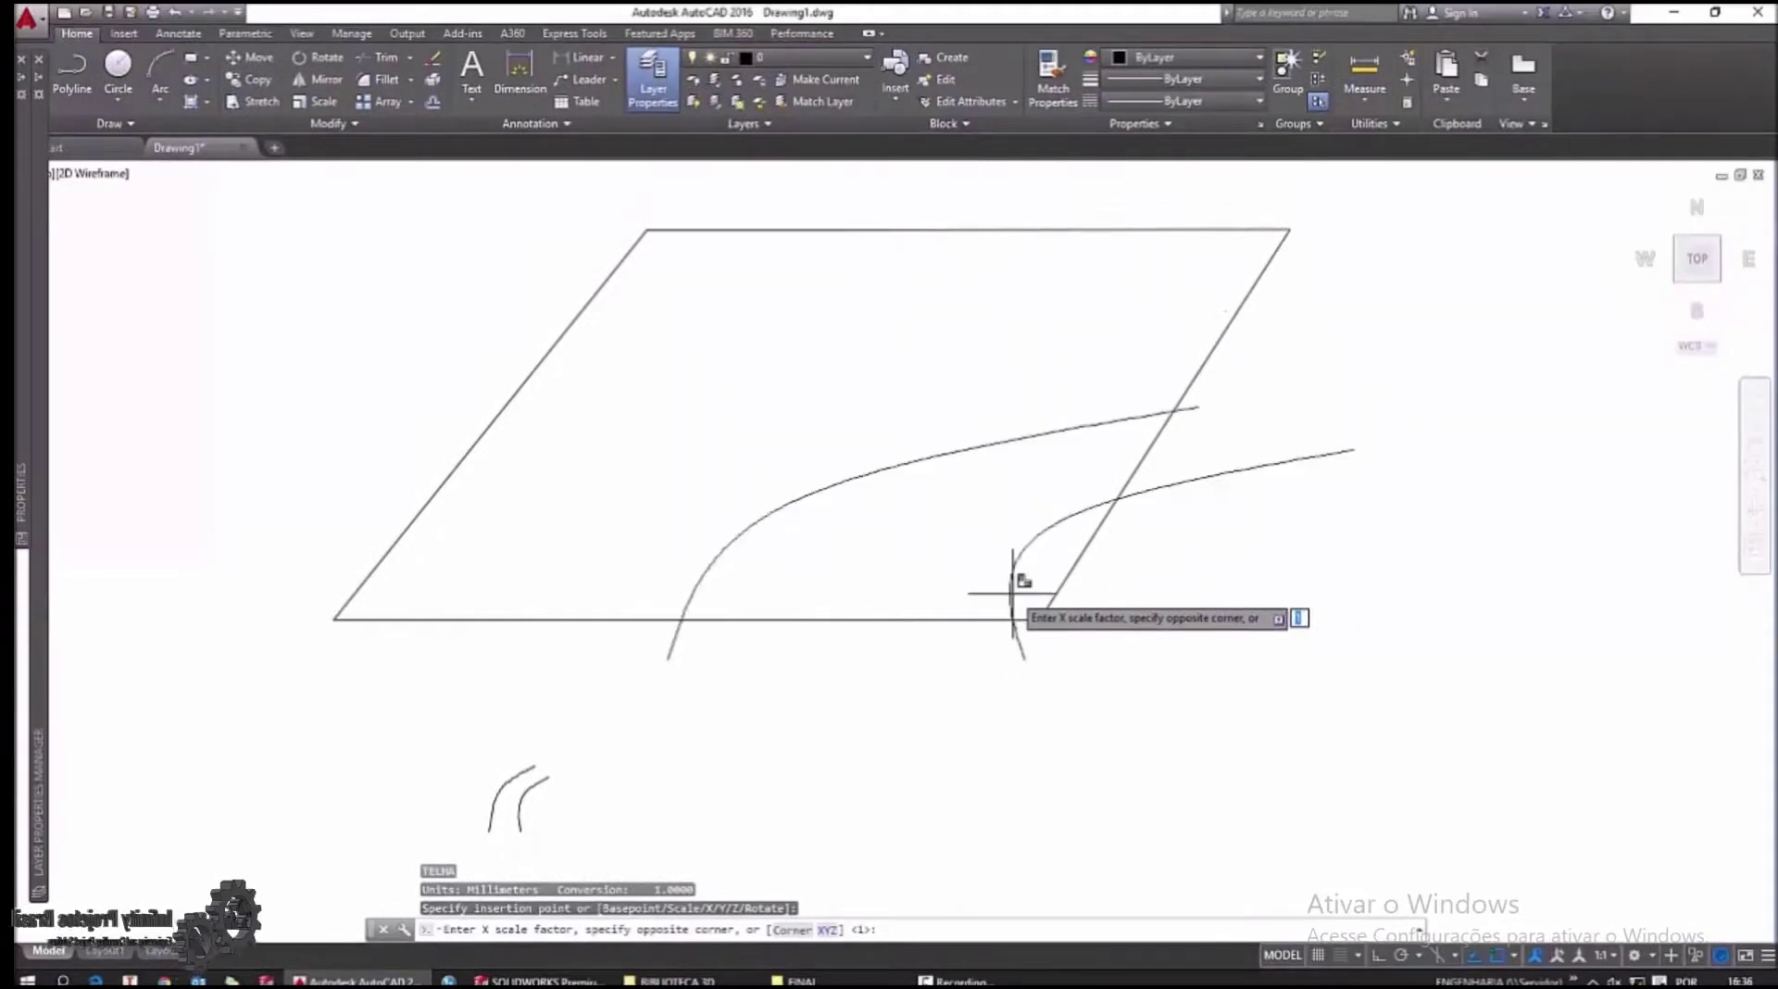
{"action": "type", "text": "1"}
{"action": "key", "text": "Return"}
{"action": "key", "text": "Return"}
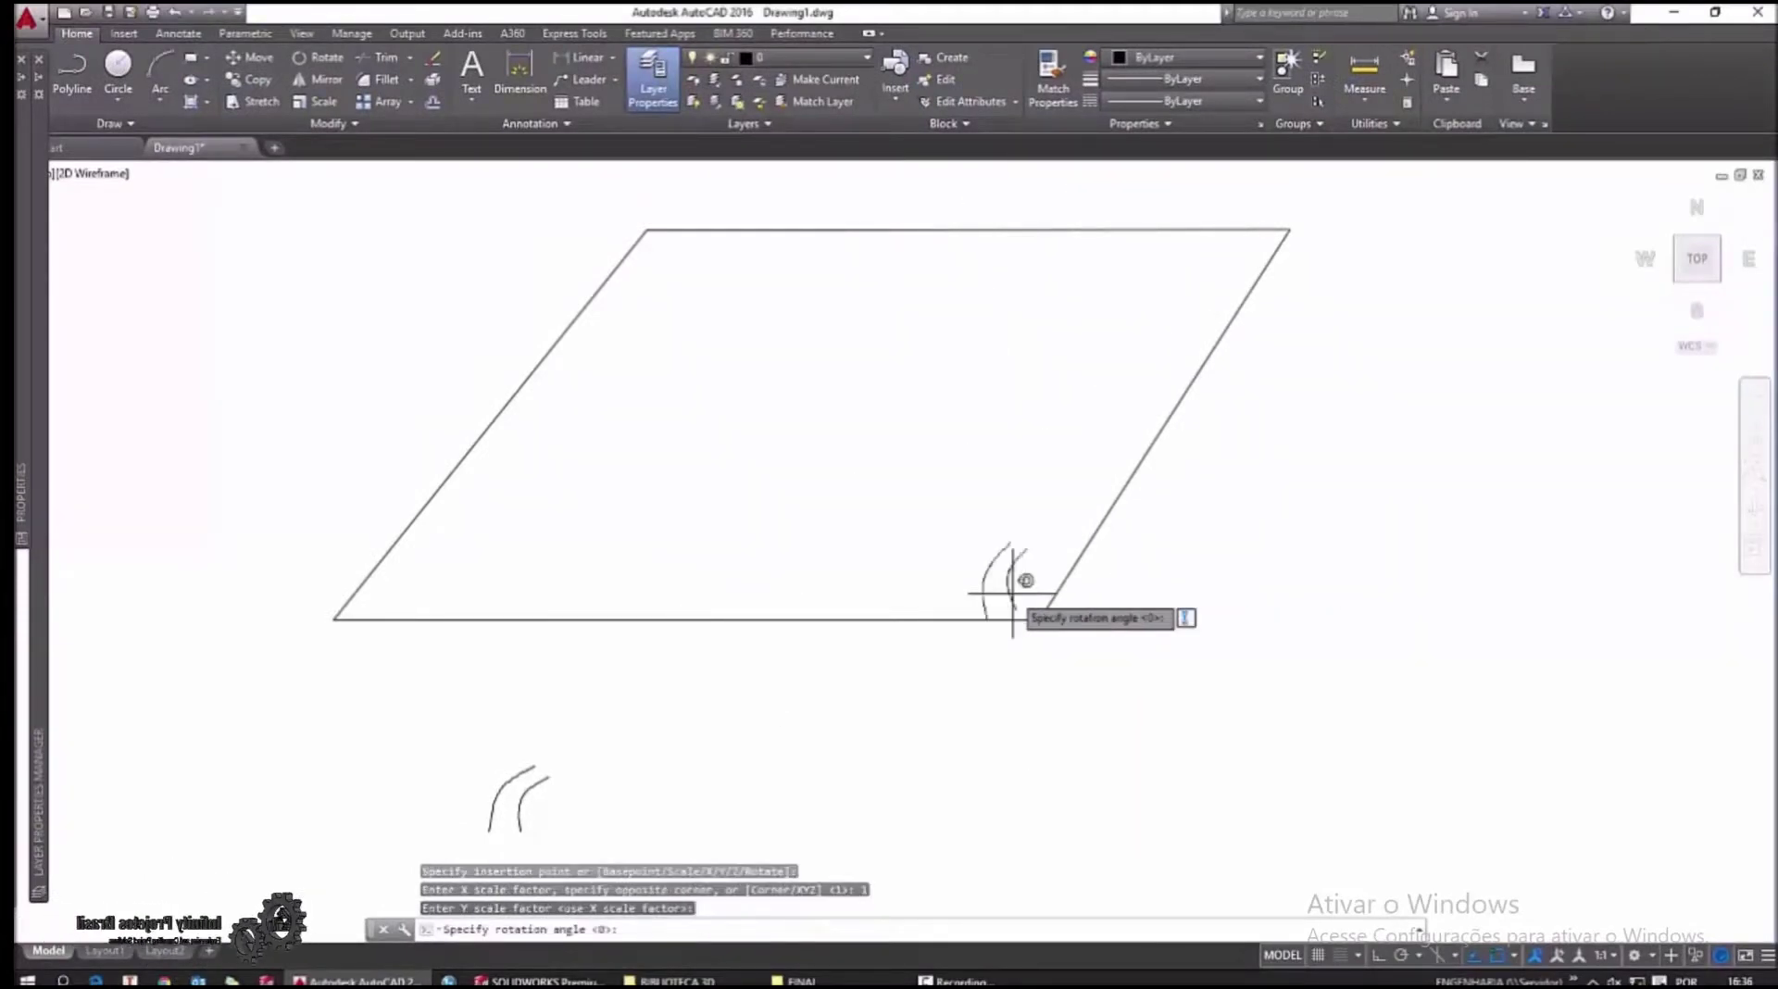
{"action": "key", "text": "Return"}
{"action": "key", "text": "Return"}
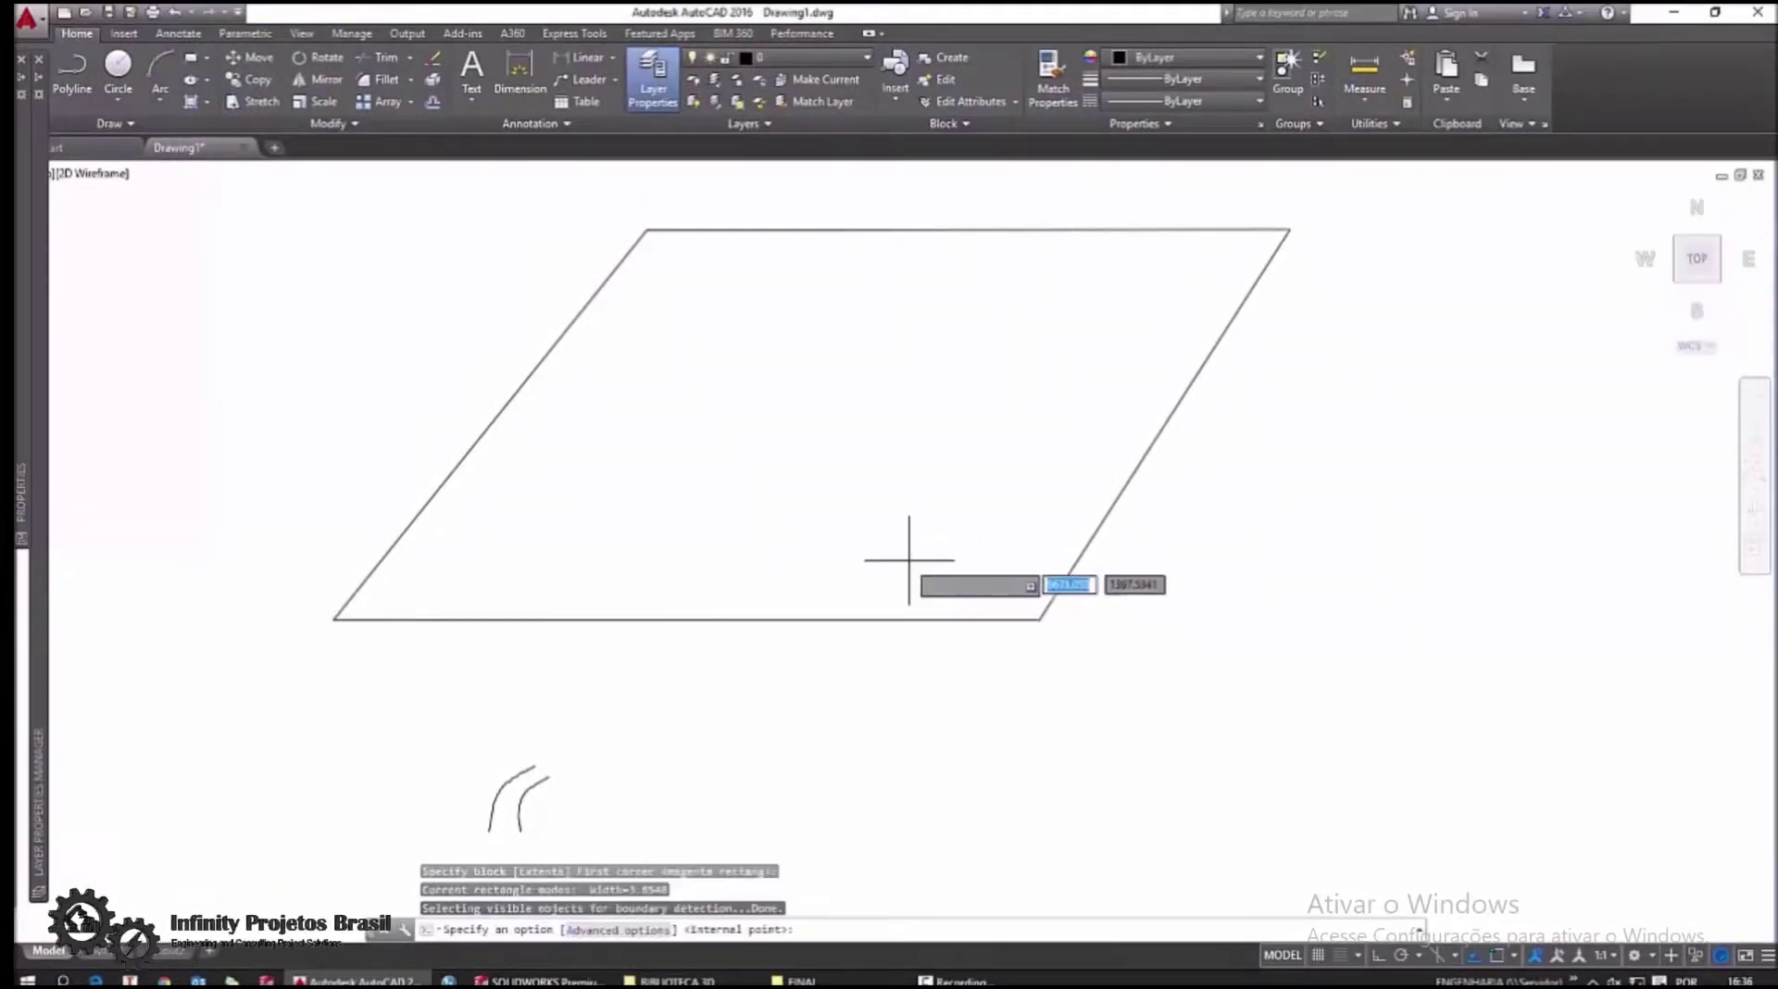
{"action": "left_click", "coordinate": [934, 560]}
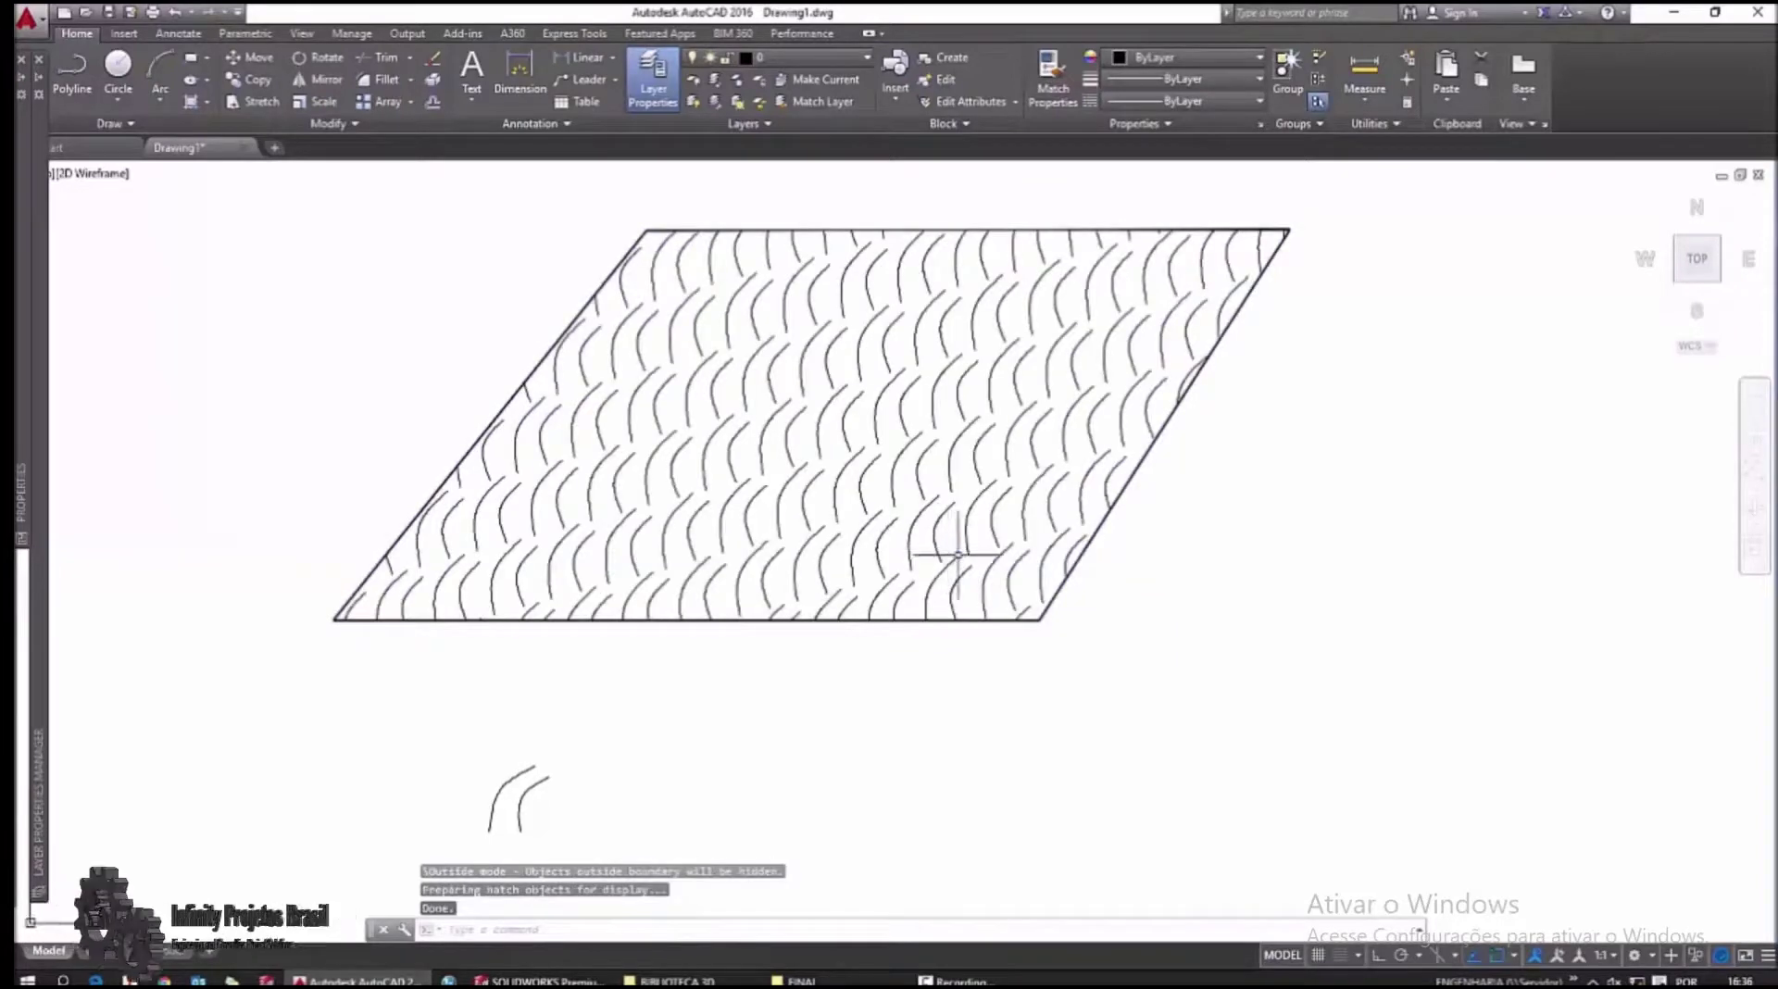
Step: Cancel leftover commands and zoom out to frame the hatched shape
{"action": "middle_click_drag", "start_coordinate": [1246, 530], "coordinate": [1256, 545]}
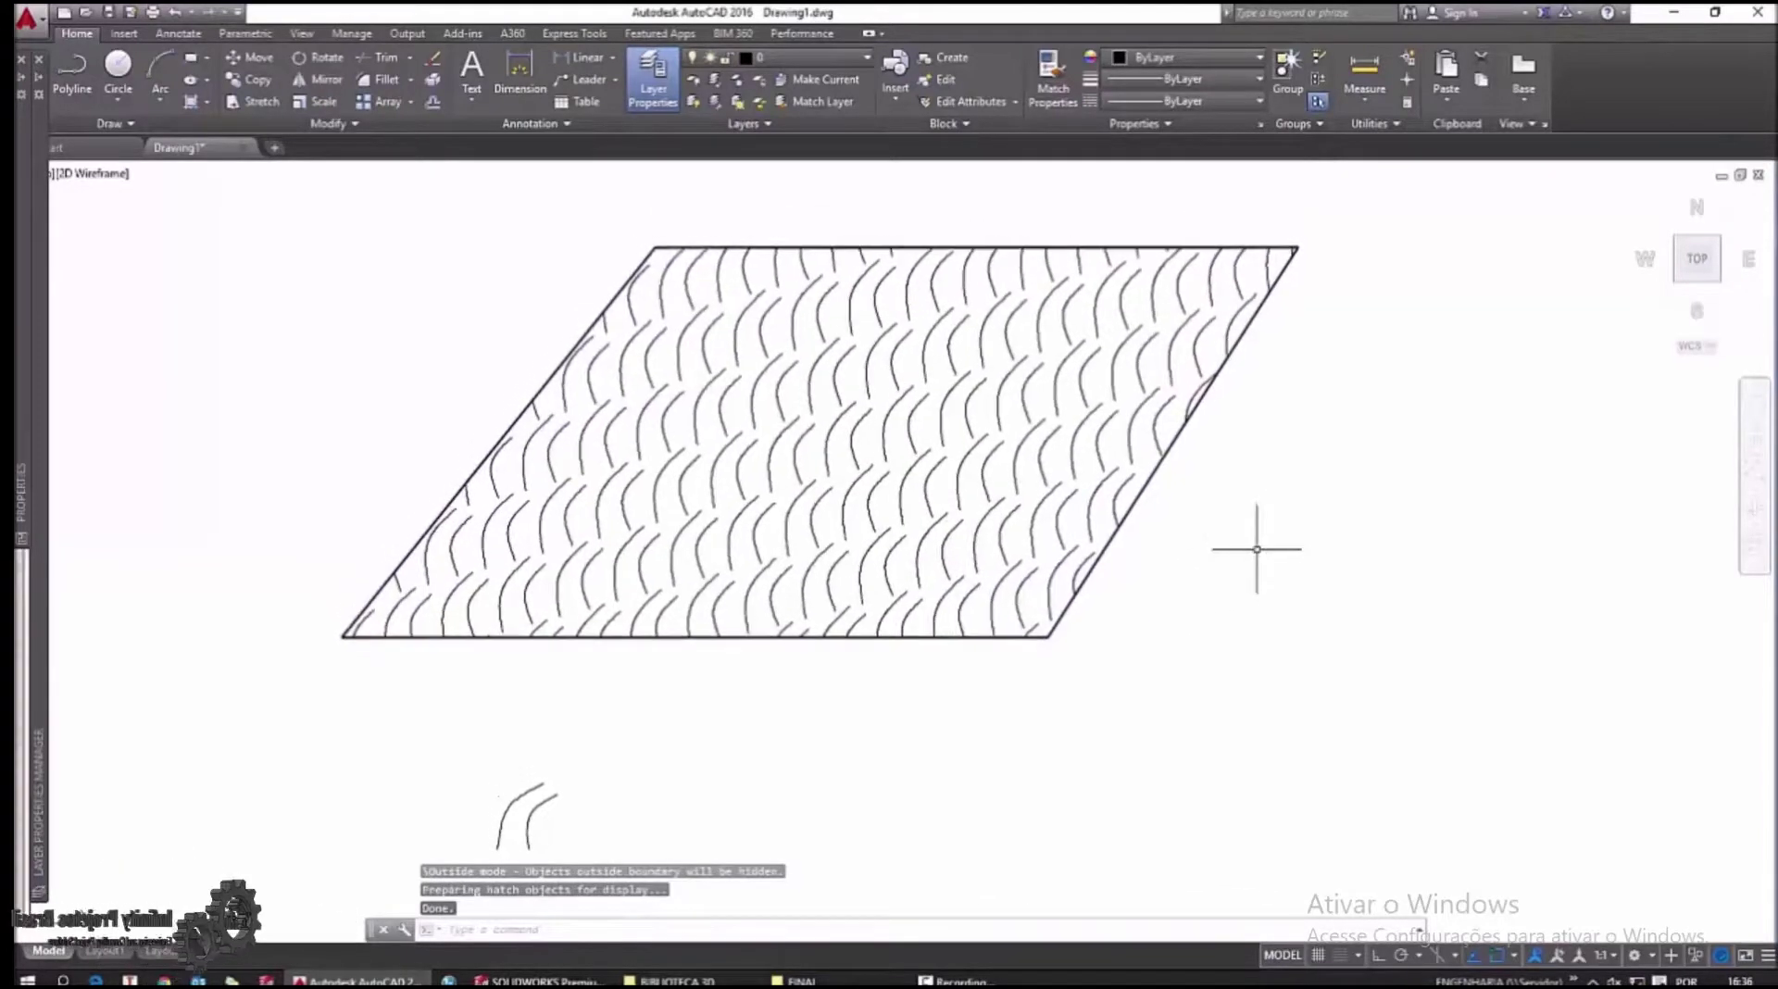
{"action": "key", "text": "Escape"}
{"action": "left_click", "coordinate": [1057, 588]}
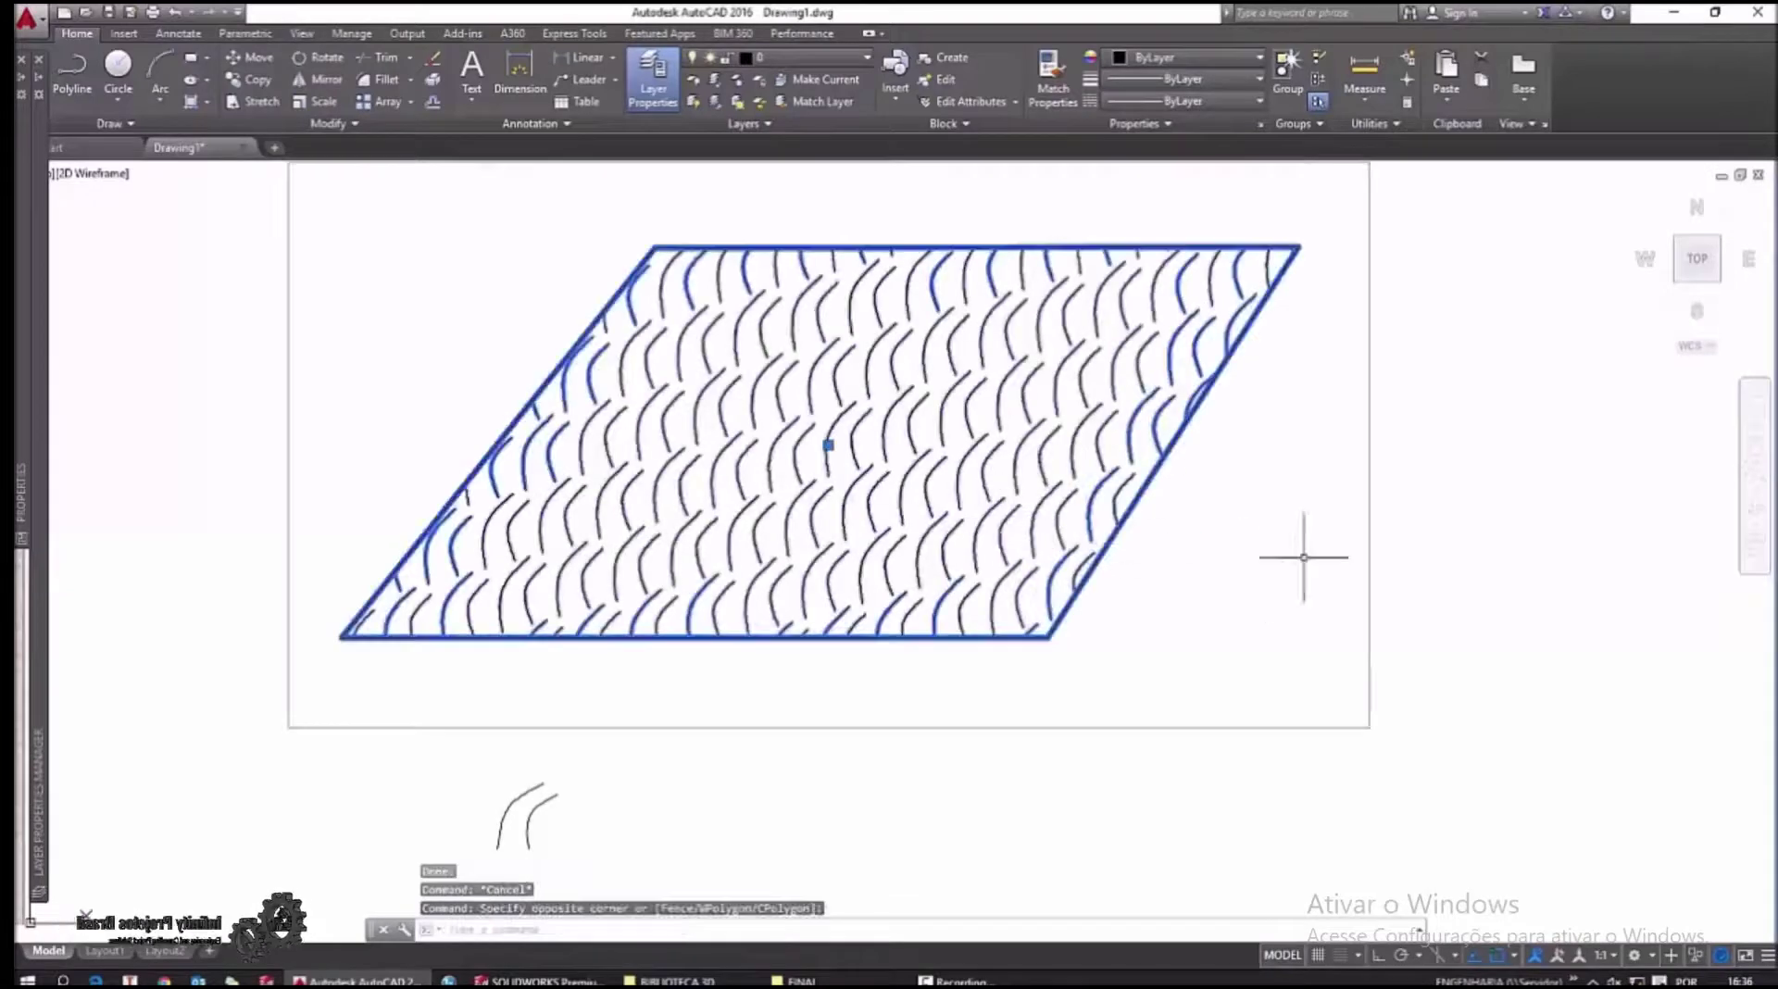
{"action": "key", "text": "Escape"}
{"action": "scroll", "coordinate": [1309, 556], "scroll_direction": "down", "scroll_amount": 2}
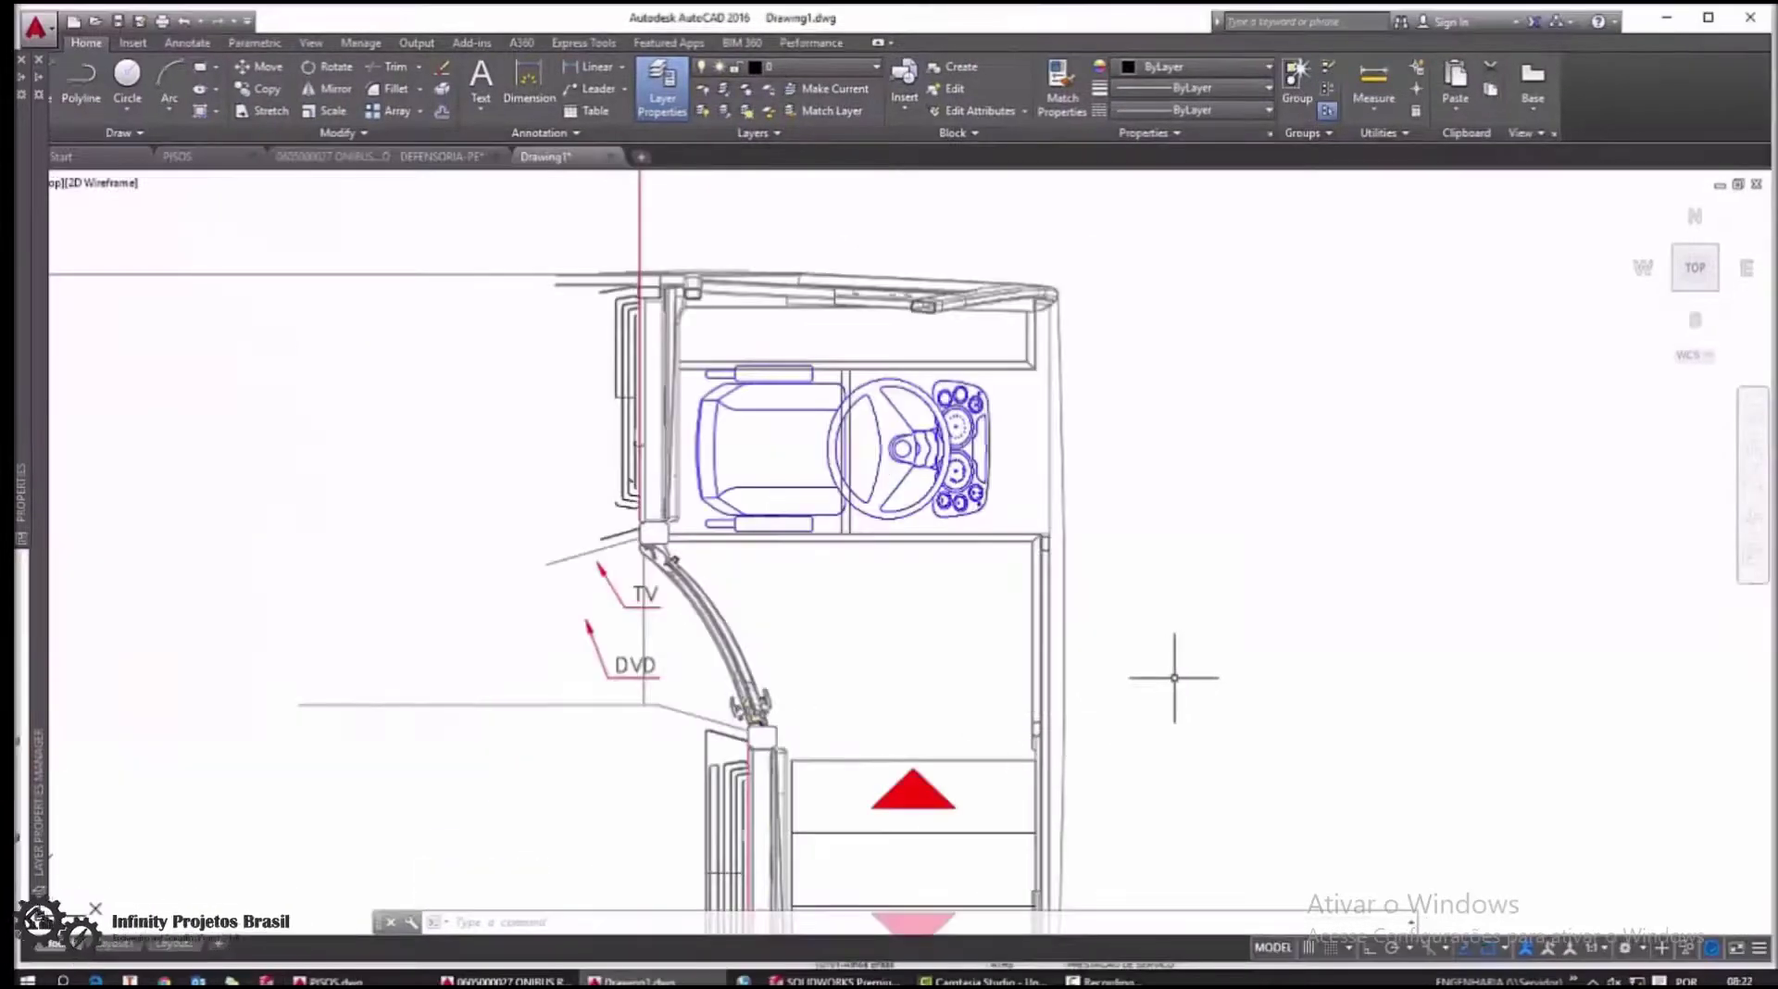
{"action": "middle_click_drag", "start_coordinate": [1174, 677], "coordinate": [1178, 607]}
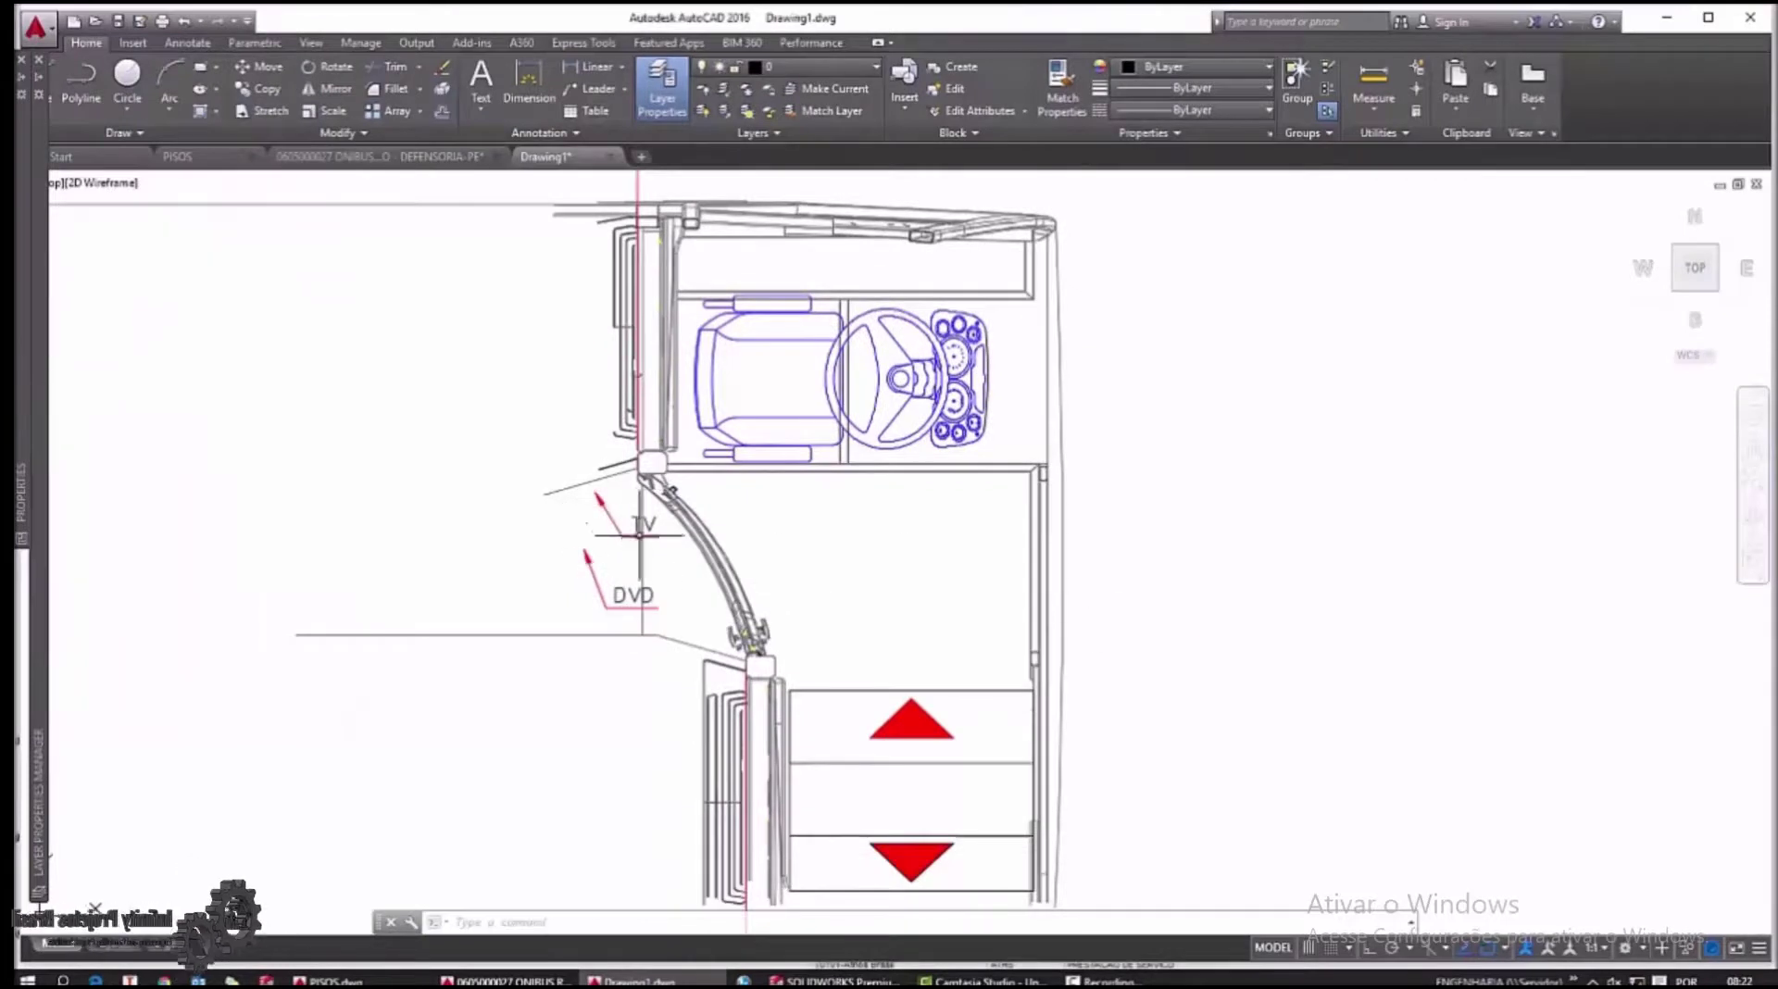
{"action": "type", "text": "h"}
{"action": "key", "text": "Return"}
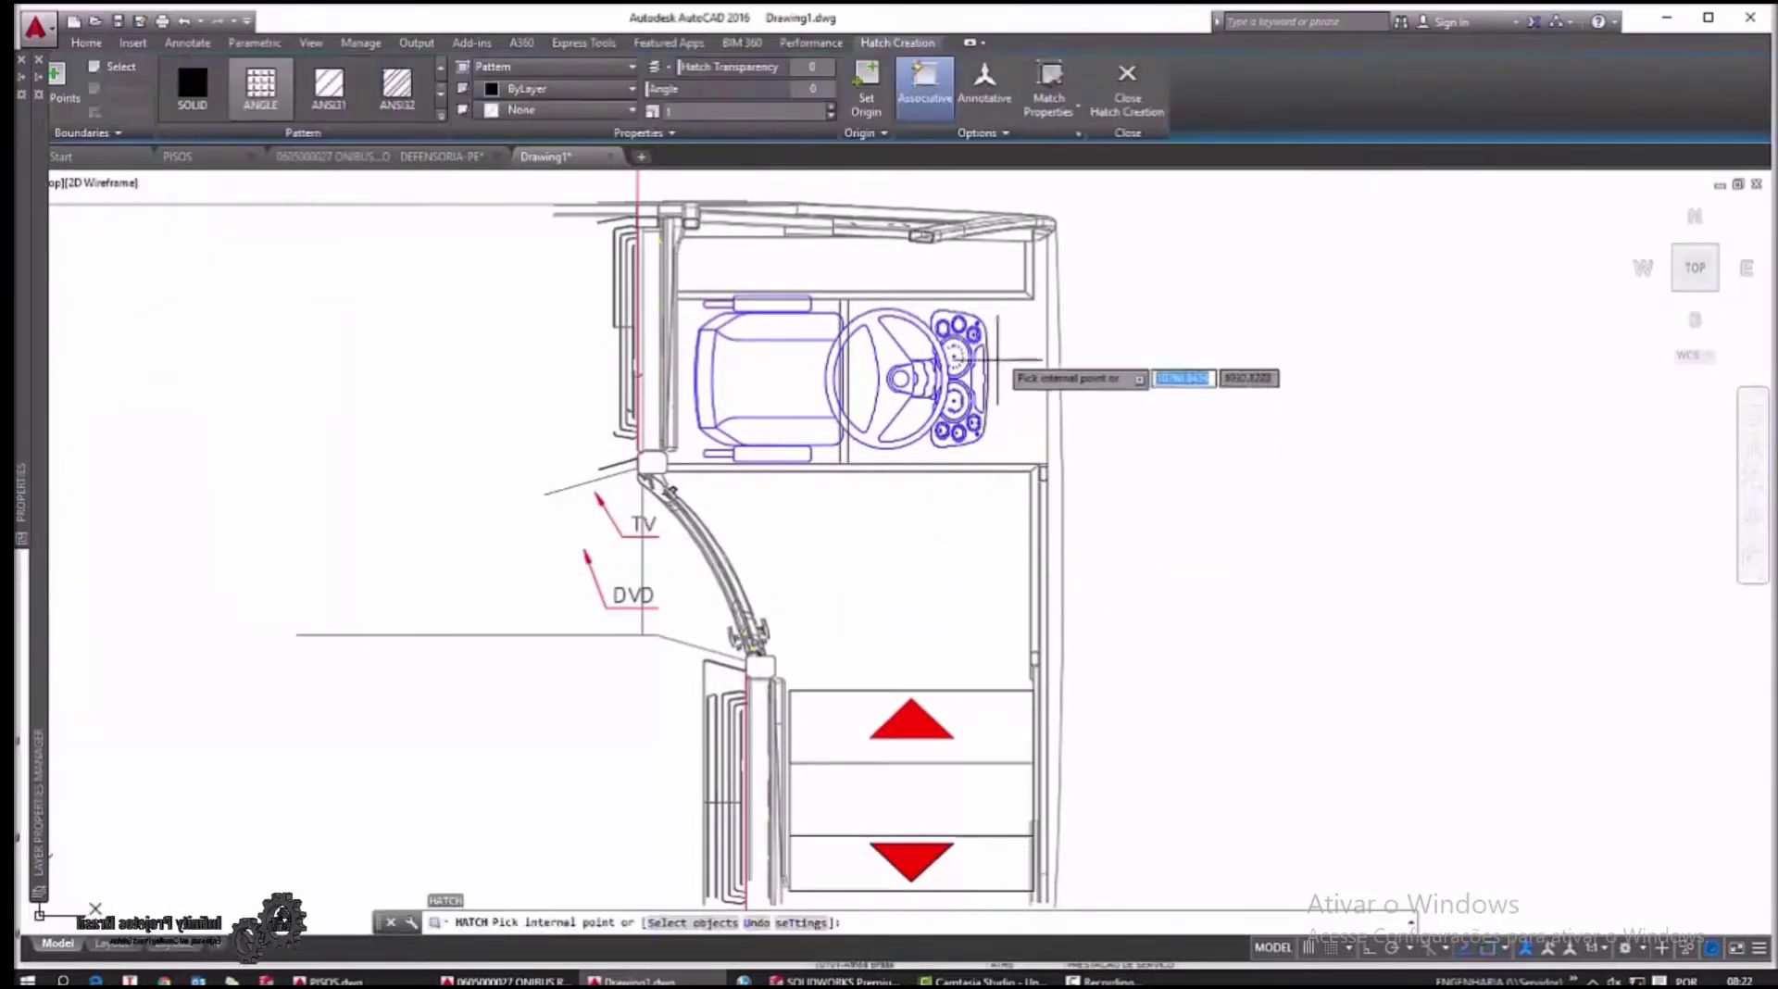
{"action": "left_click", "coordinate": [875, 278]}
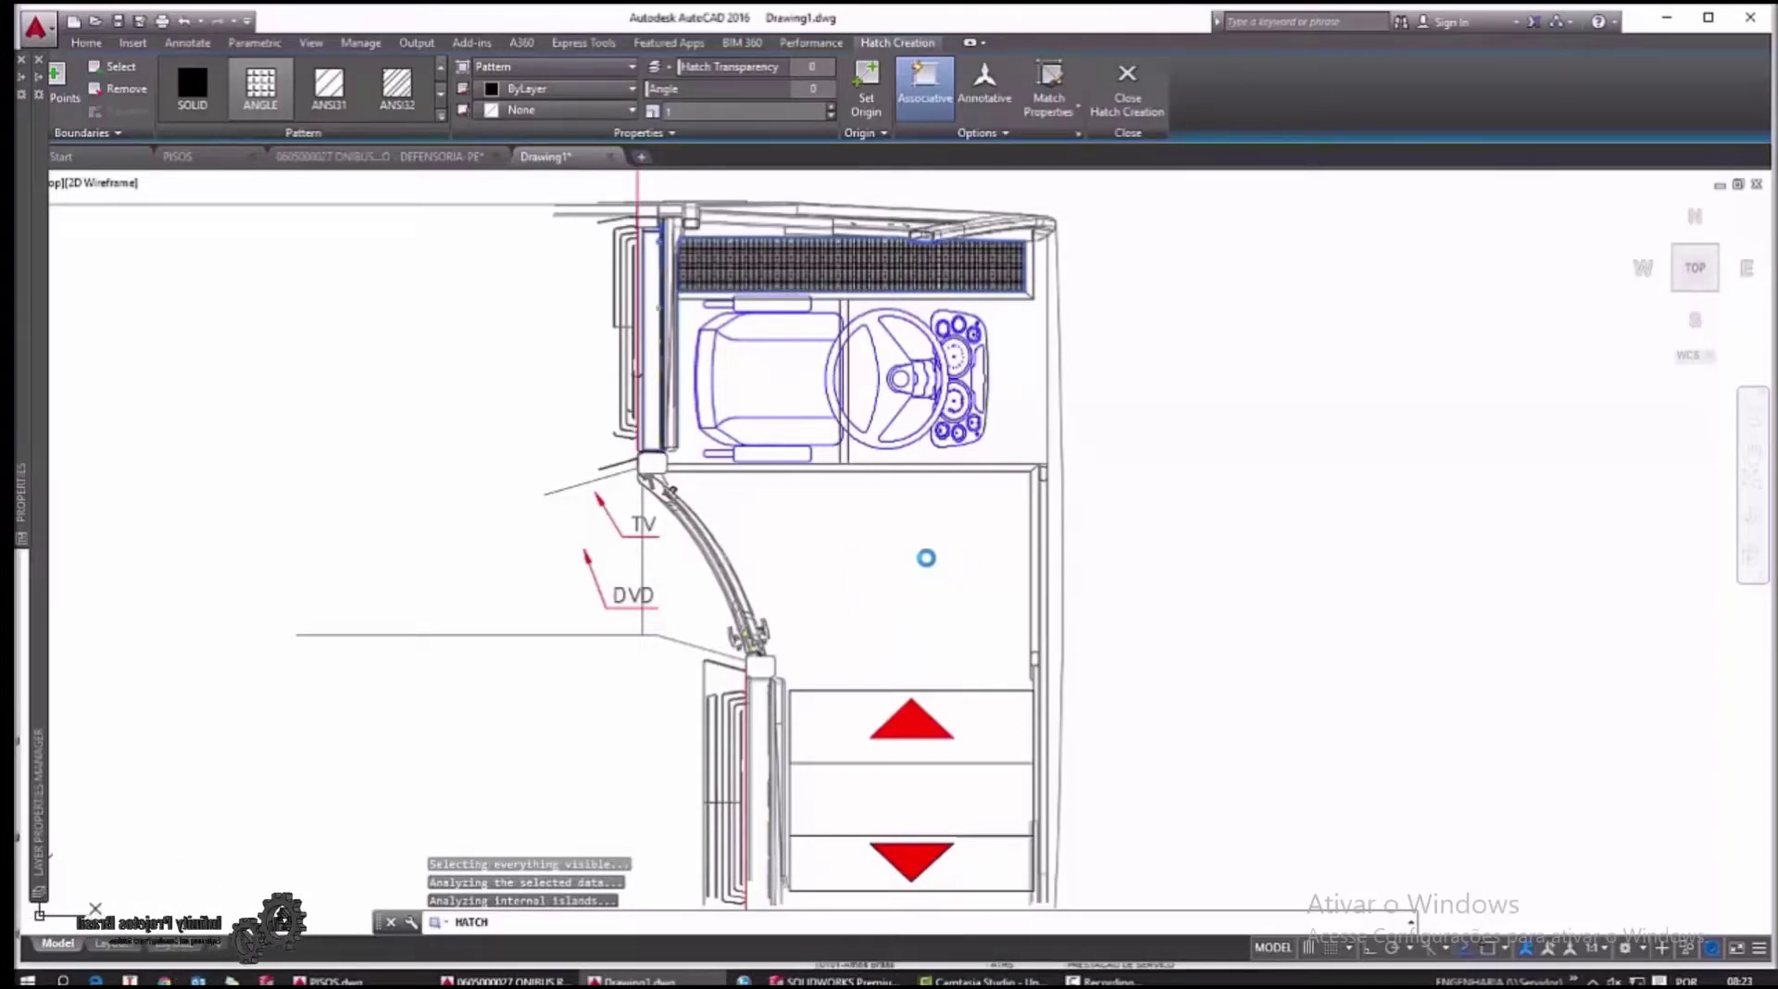
{"action": "key", "text": "Escape"}
{"action": "left_click", "coordinate": [726, 268]}
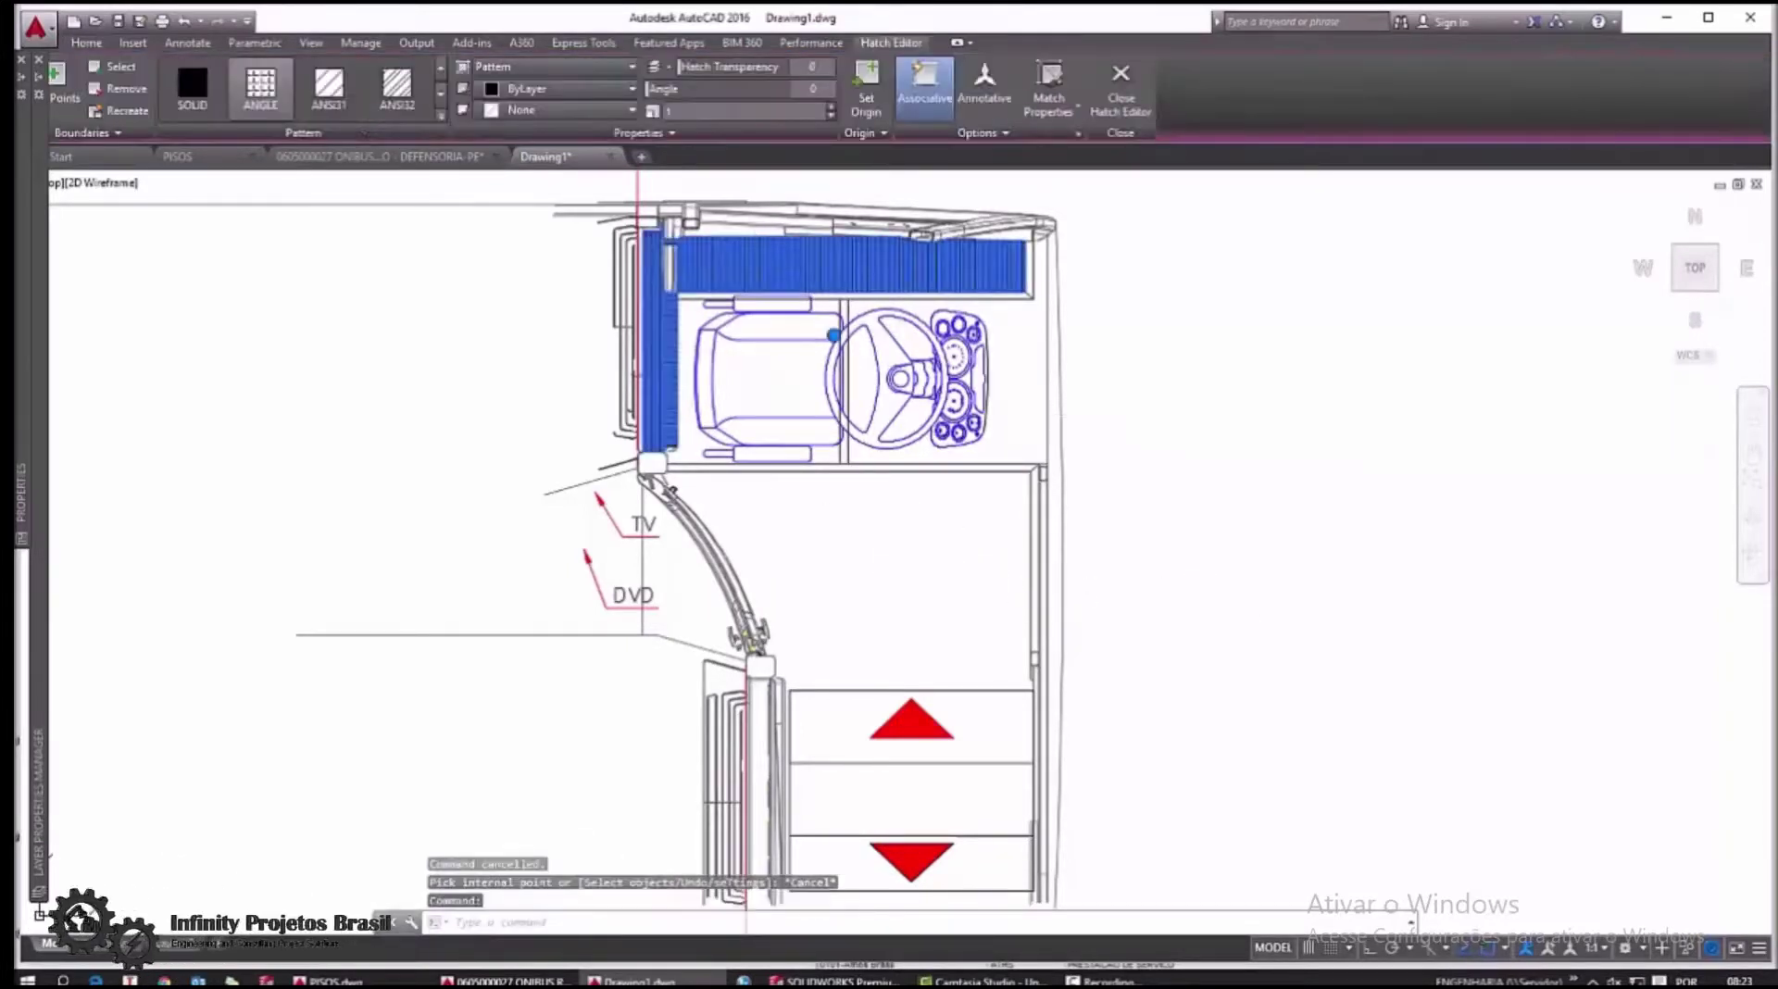
{"action": "key", "text": "Delete"}
{"action": "type", "text": "PO"}
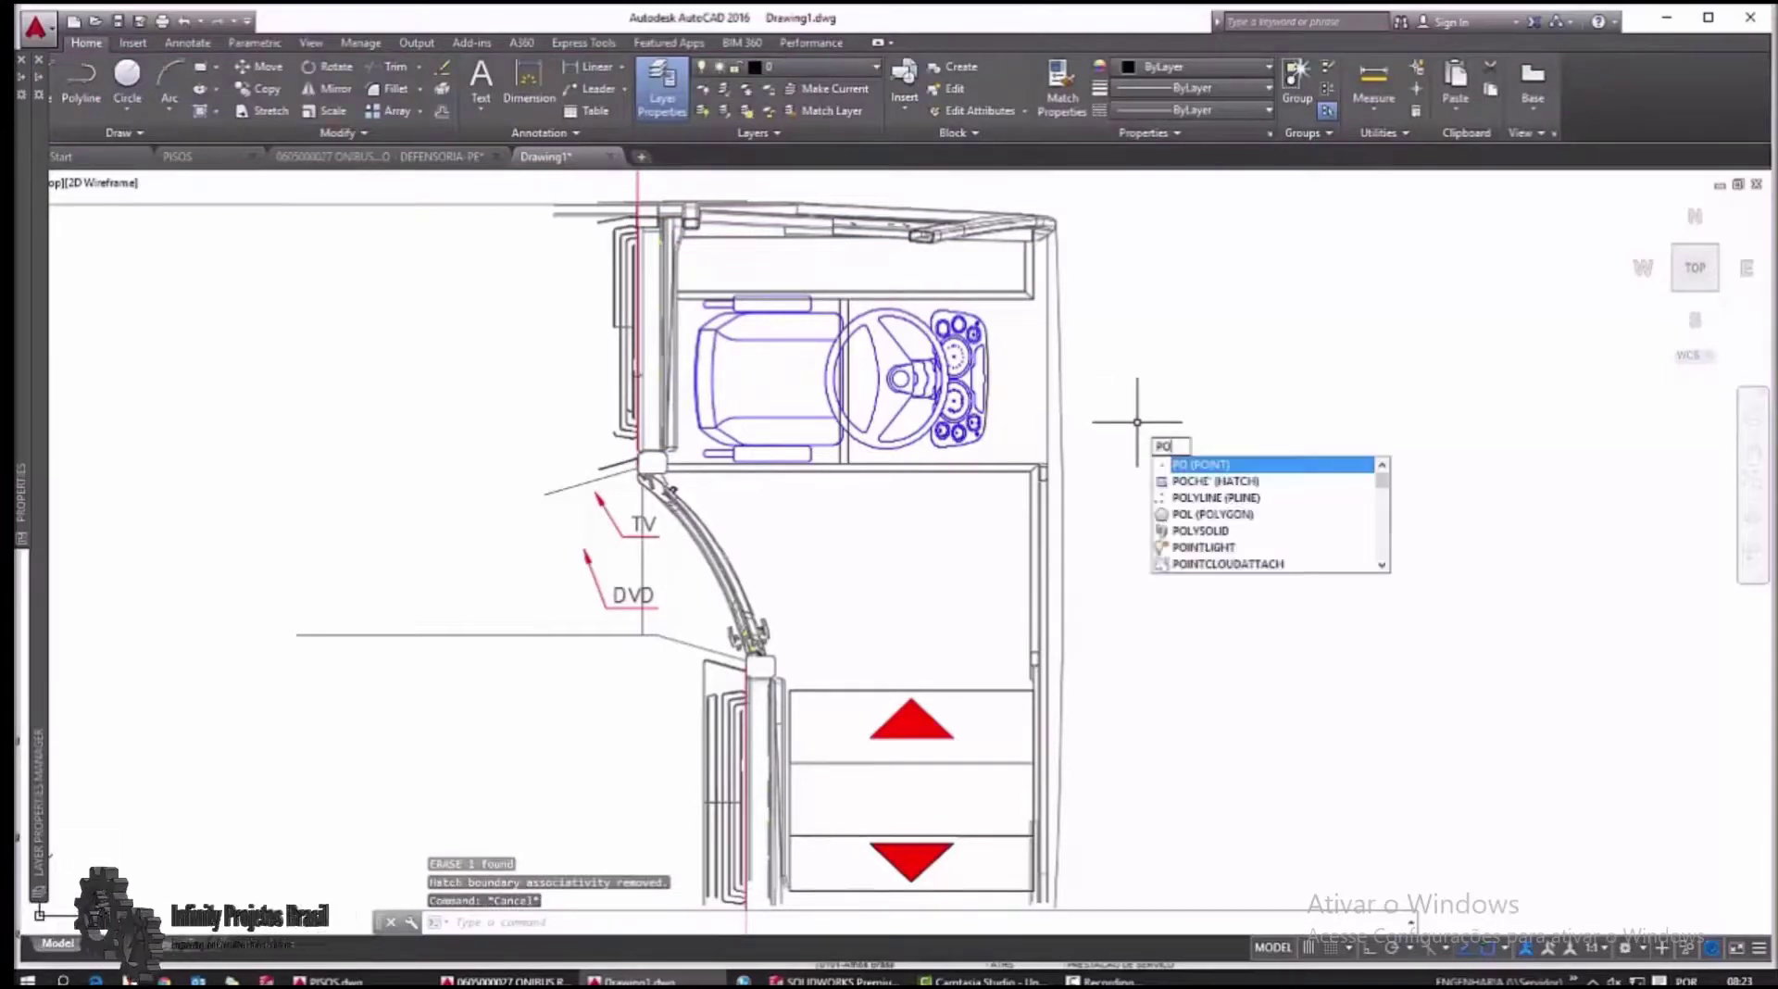
Step: Trace a closed polyline around the driver area, from the cabin's top-right corner past the door
{"action": "type", "text": "l"}
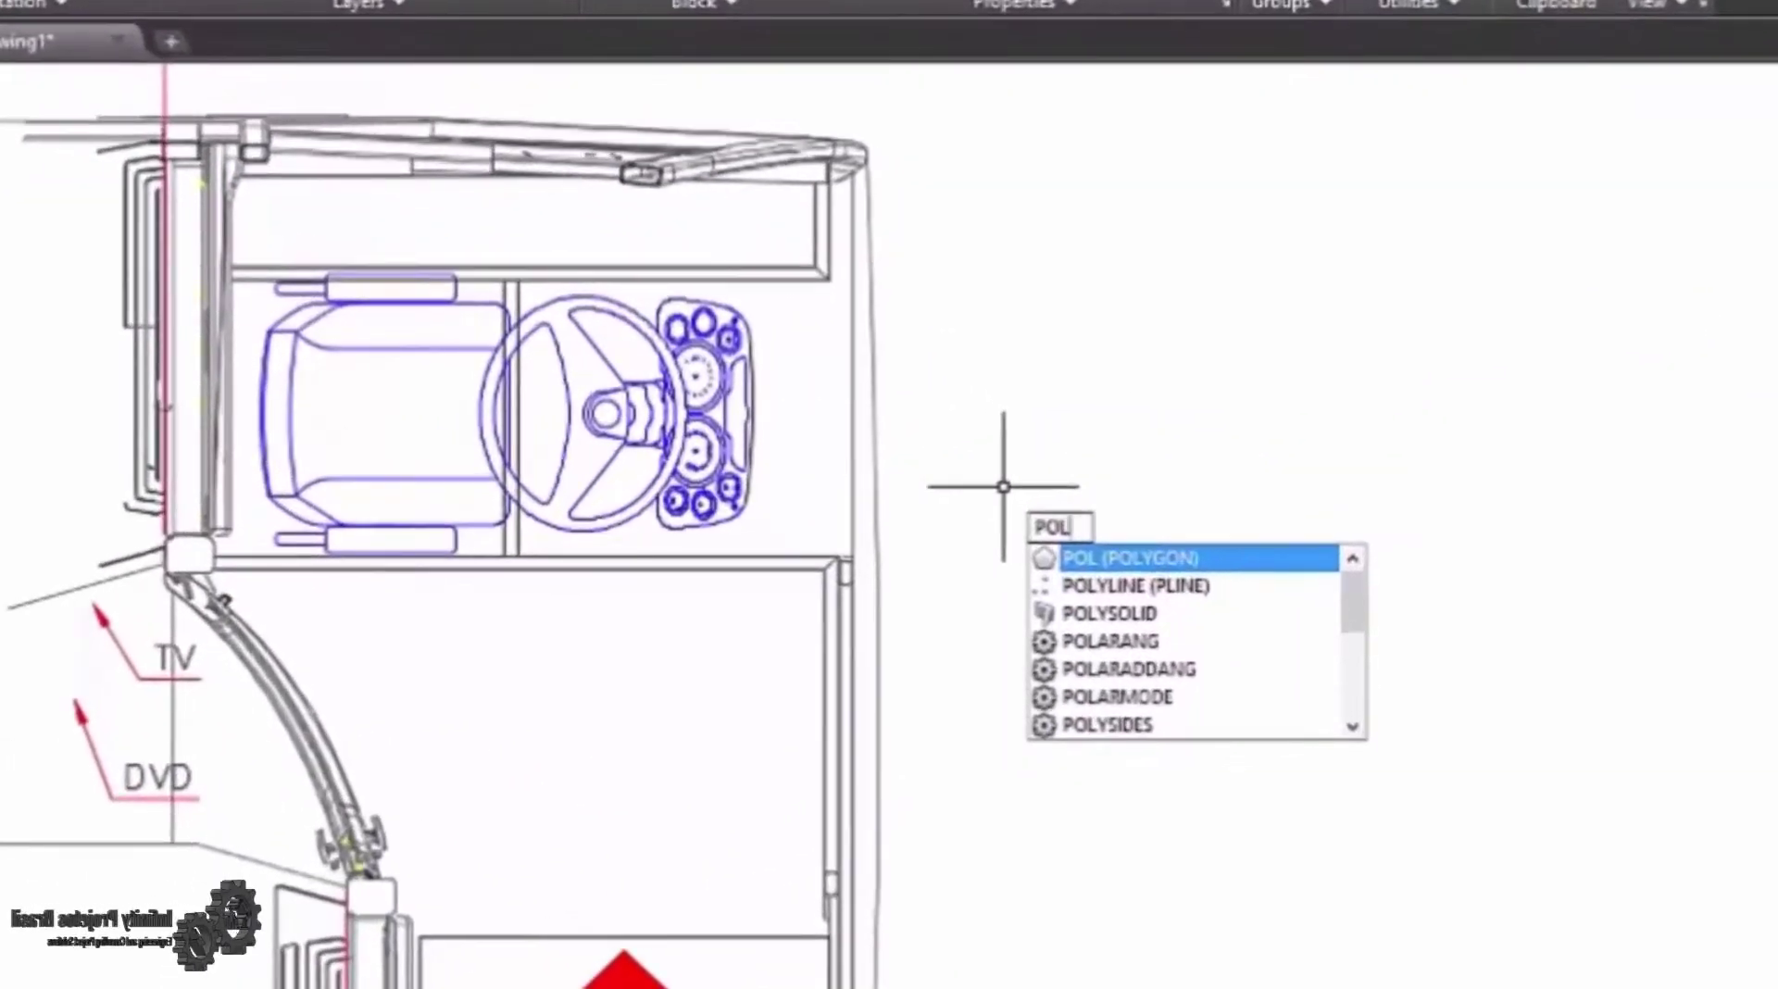
{"action": "key", "text": "Down"}
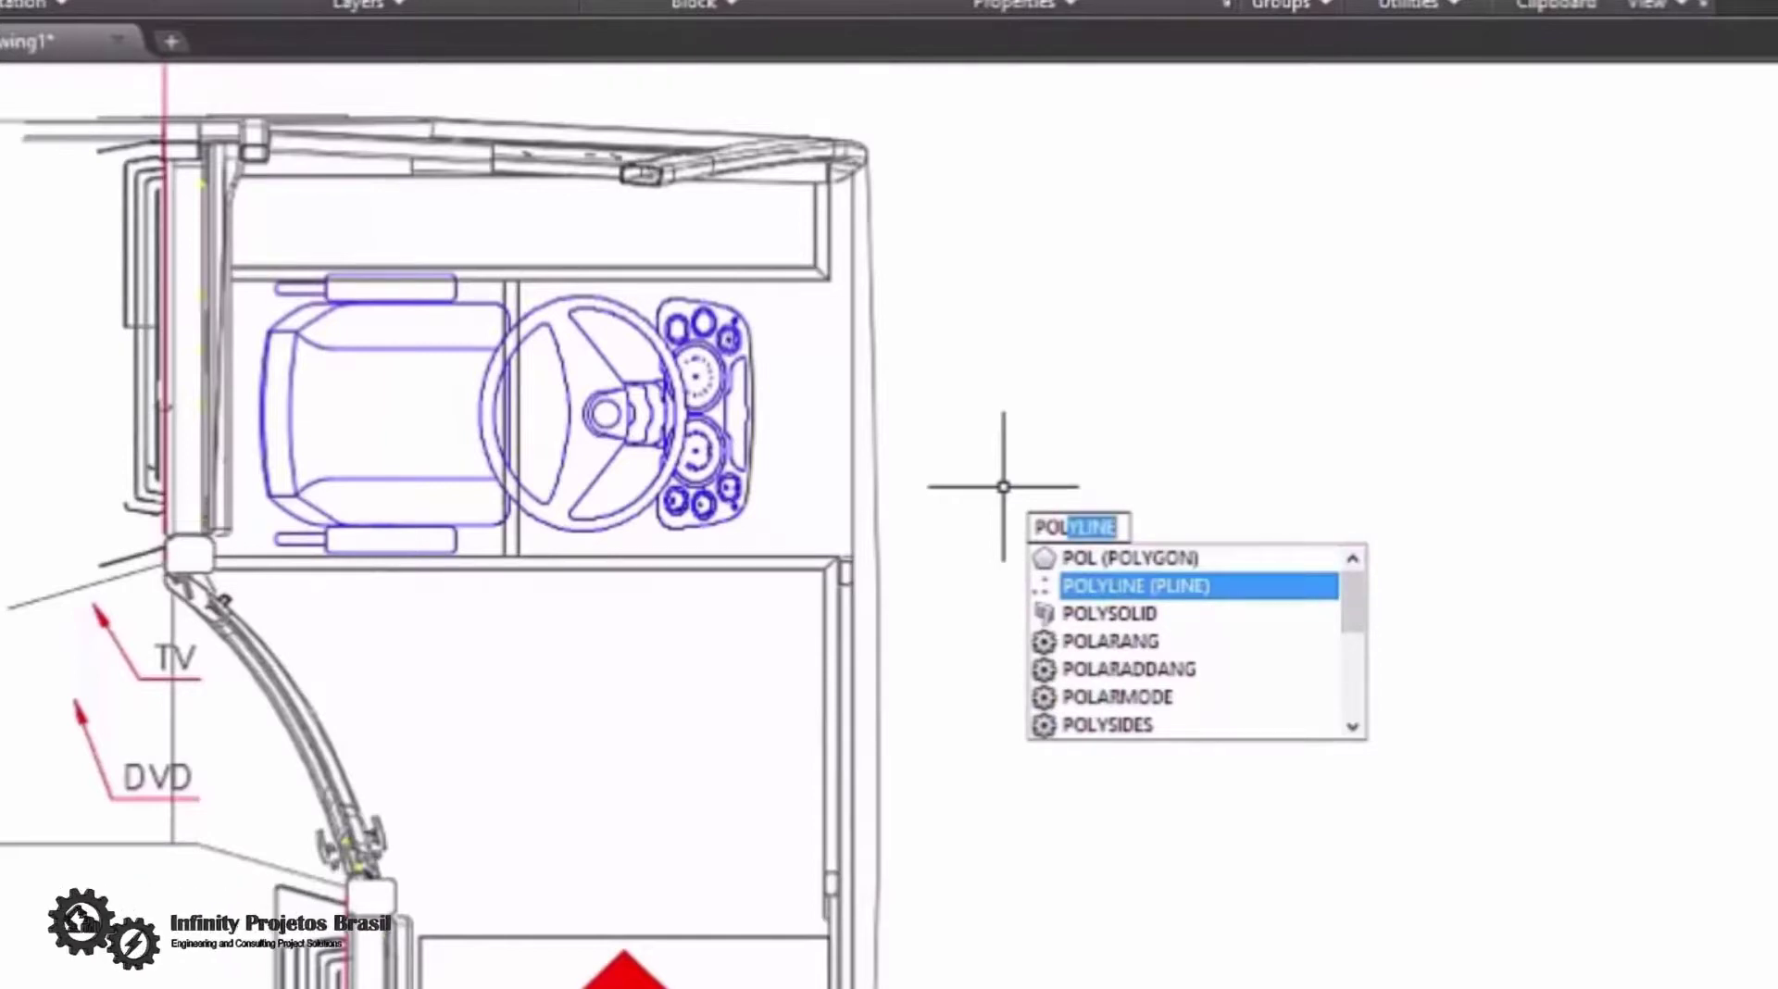
{"action": "key", "text": "Return"}
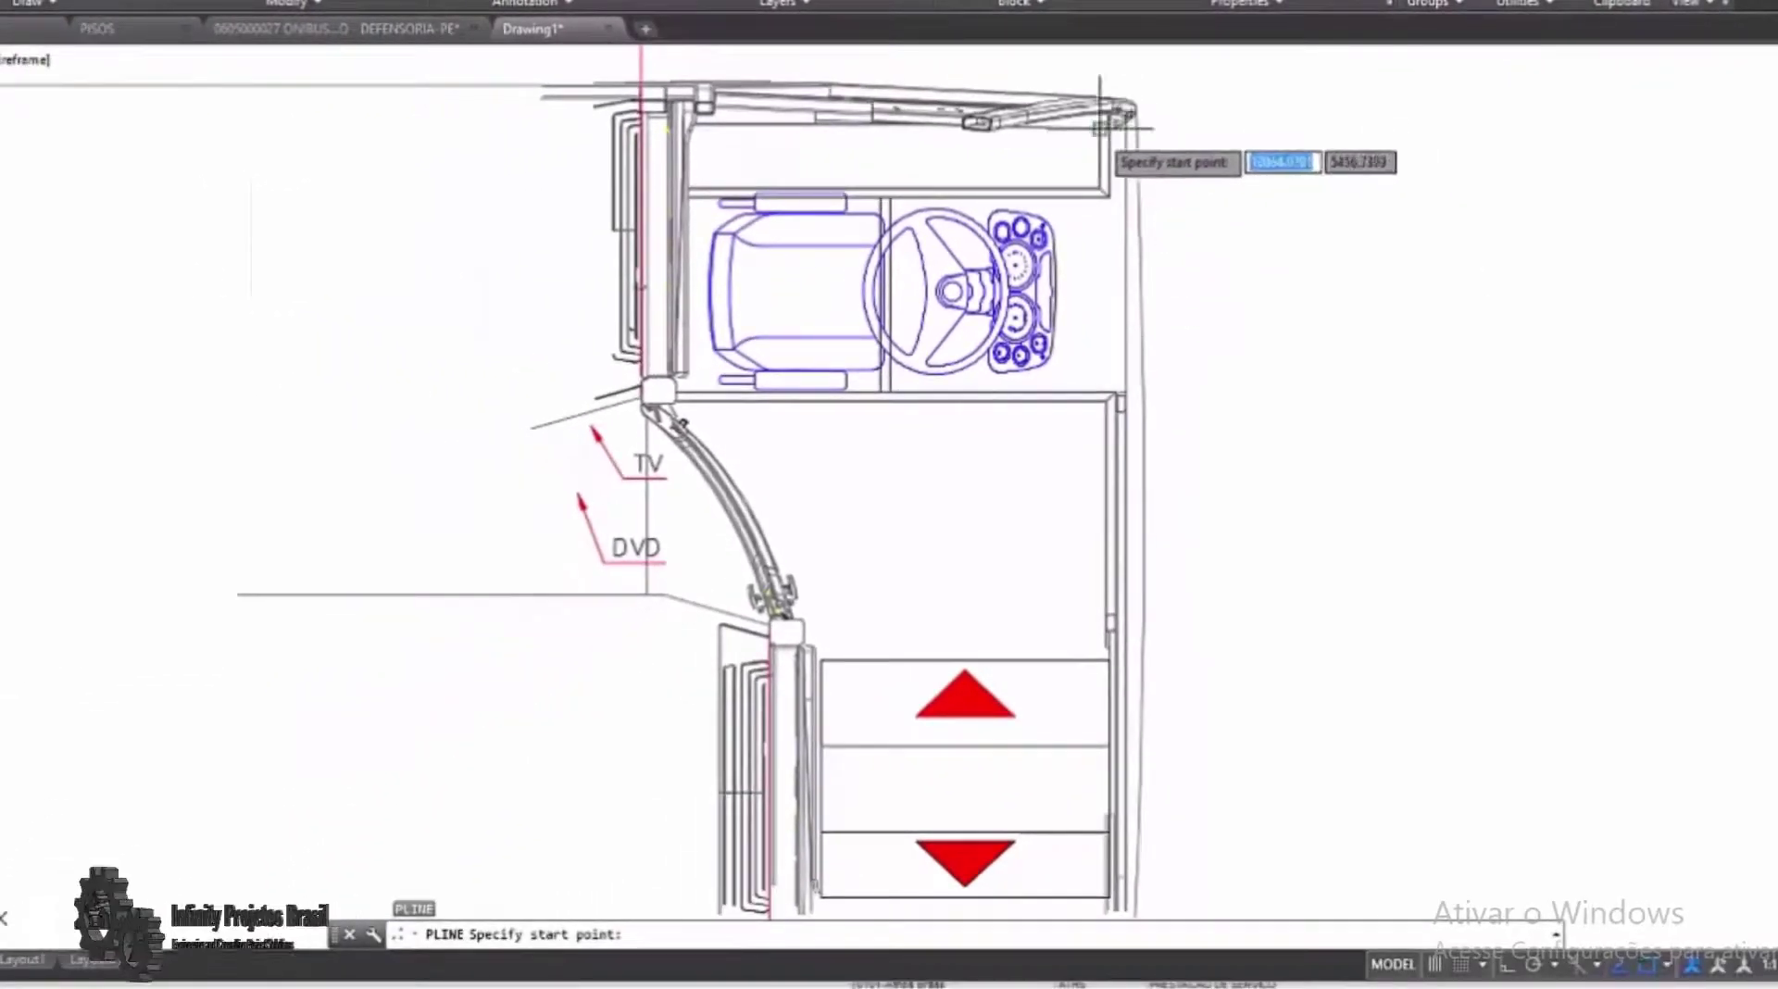
{"action": "left_click", "coordinate": [1100, 125]}
{"action": "left_click", "coordinate": [648, 97]}
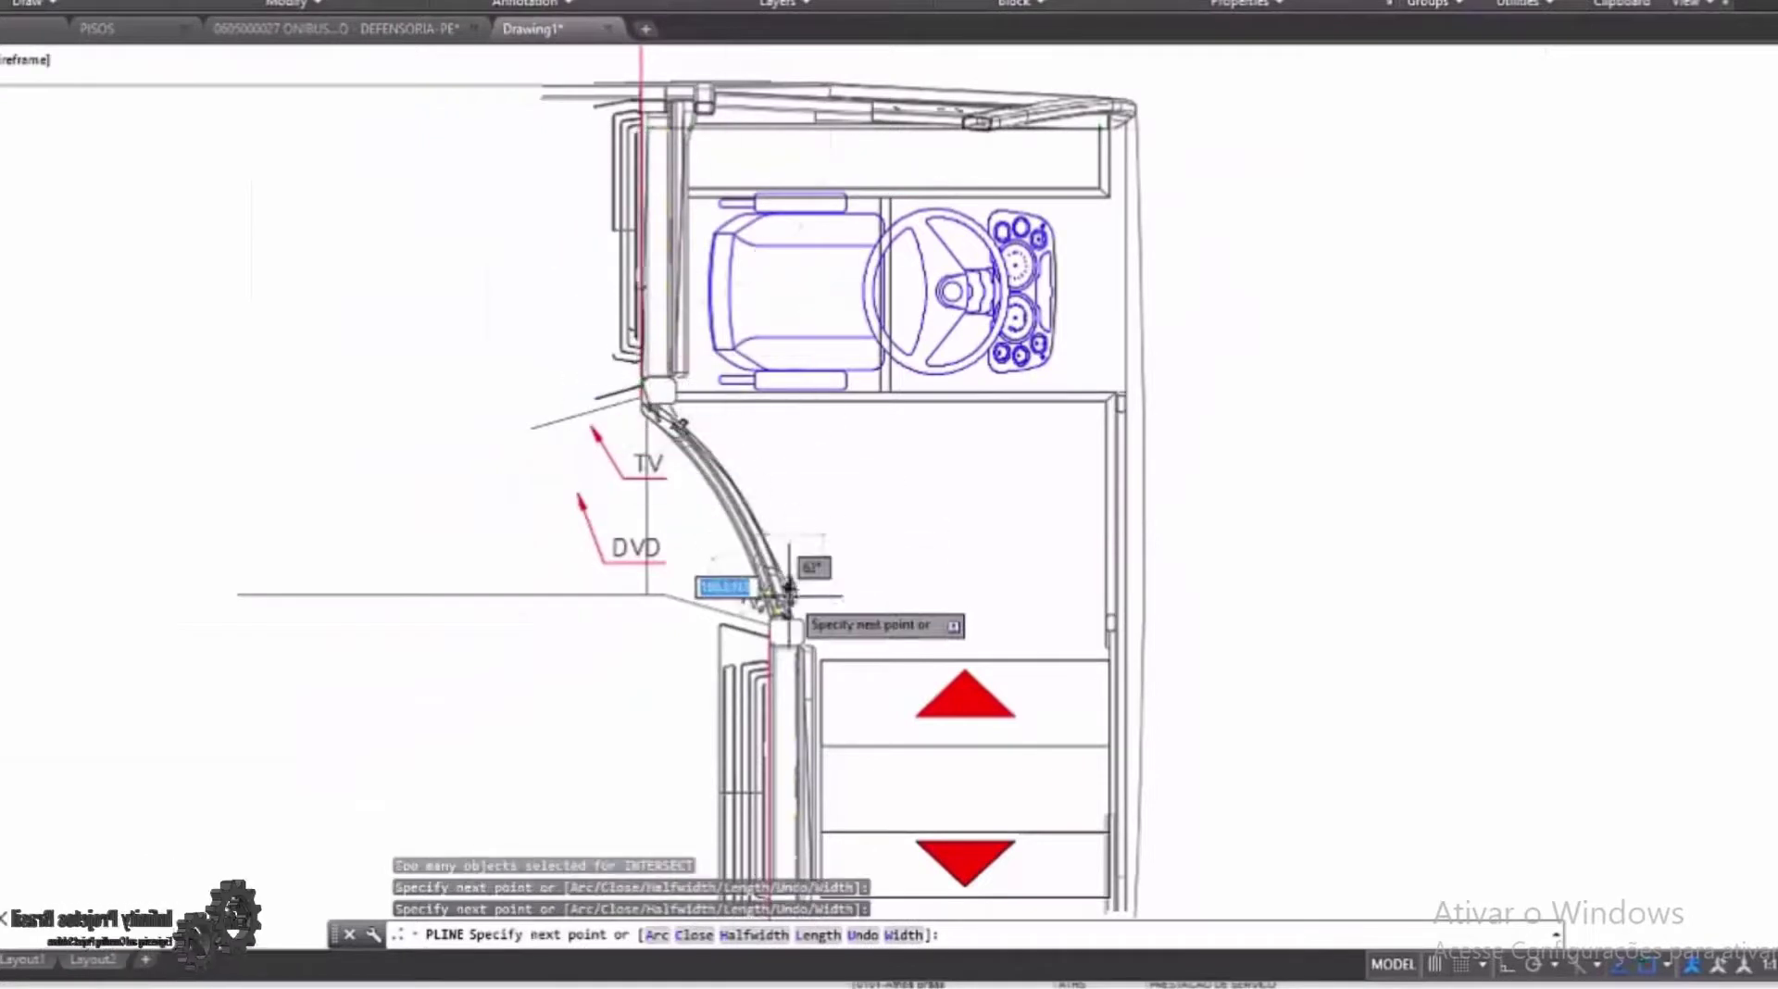
{"action": "left_click", "coordinate": [755, 639]}
{"action": "left_click", "coordinate": [1056, 660]}
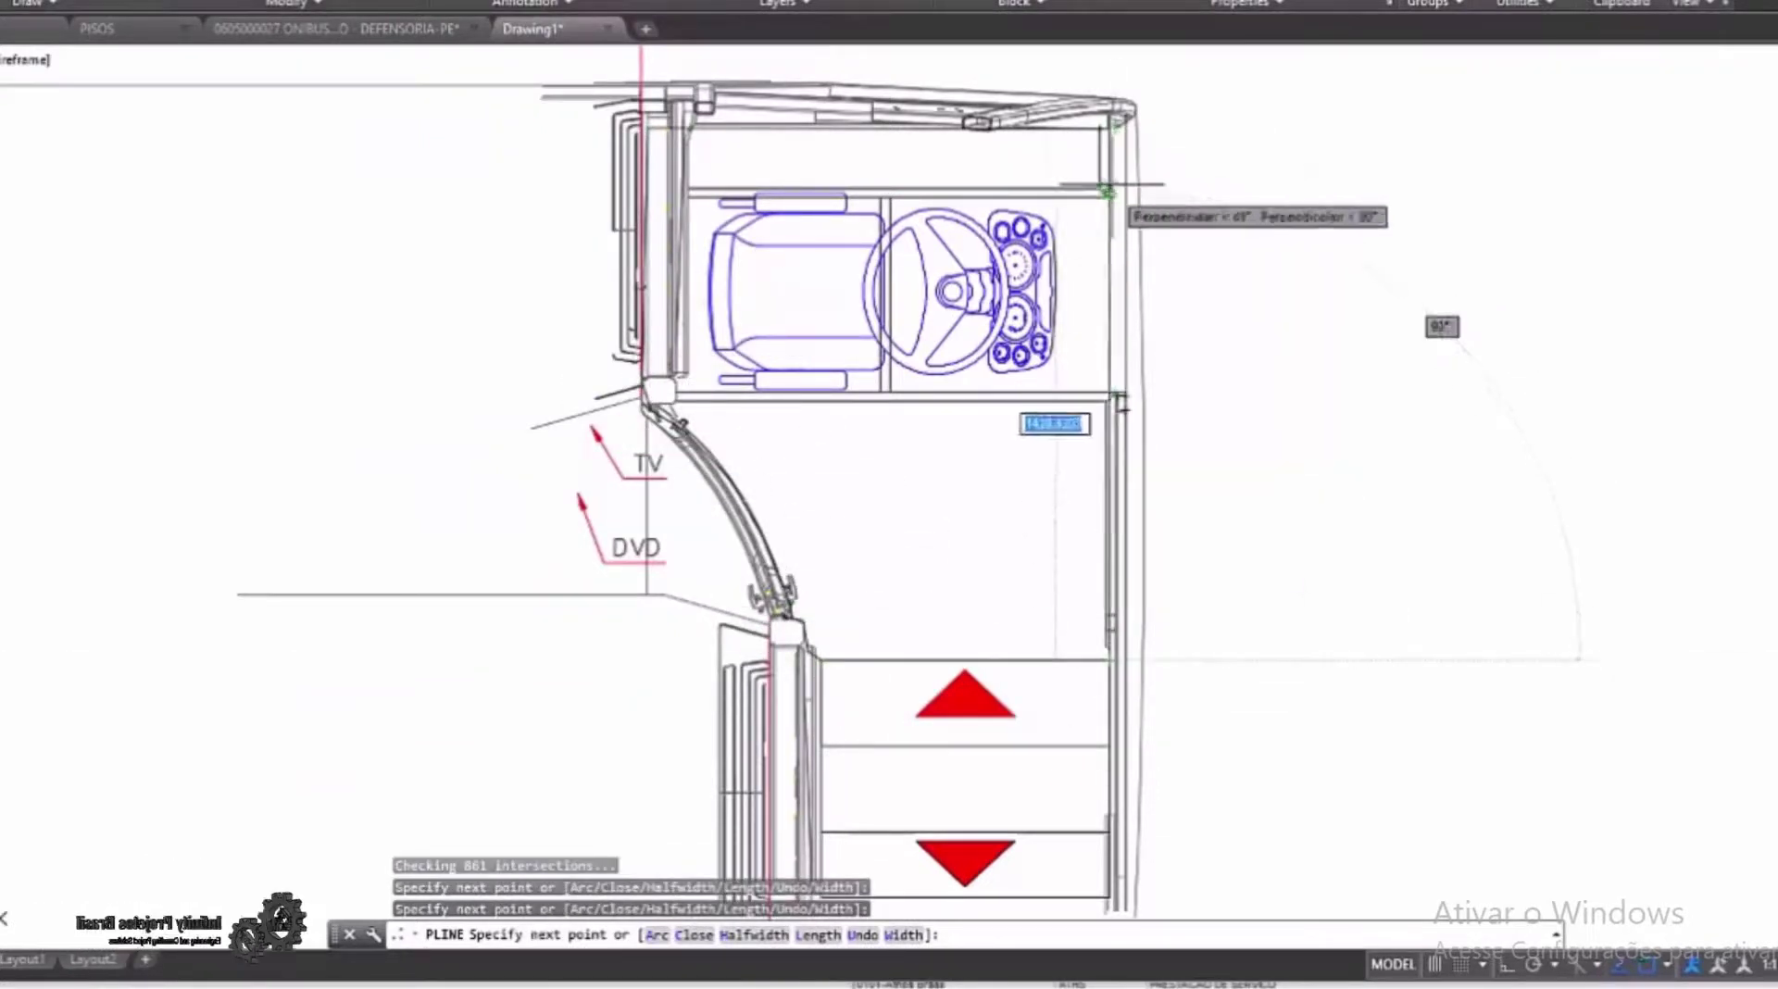
{"action": "left_click", "coordinate": [1100, 128]}
{"action": "key", "text": "Return"}
{"action": "left_click", "coordinate": [1100, 213]}
Step: Move the driver-area outline off to the right of the bus plan
{"action": "key", "text": "m"}
{"action": "key", "text": "Return"}
{"action": "left_click", "coordinate": [1083, 246]}
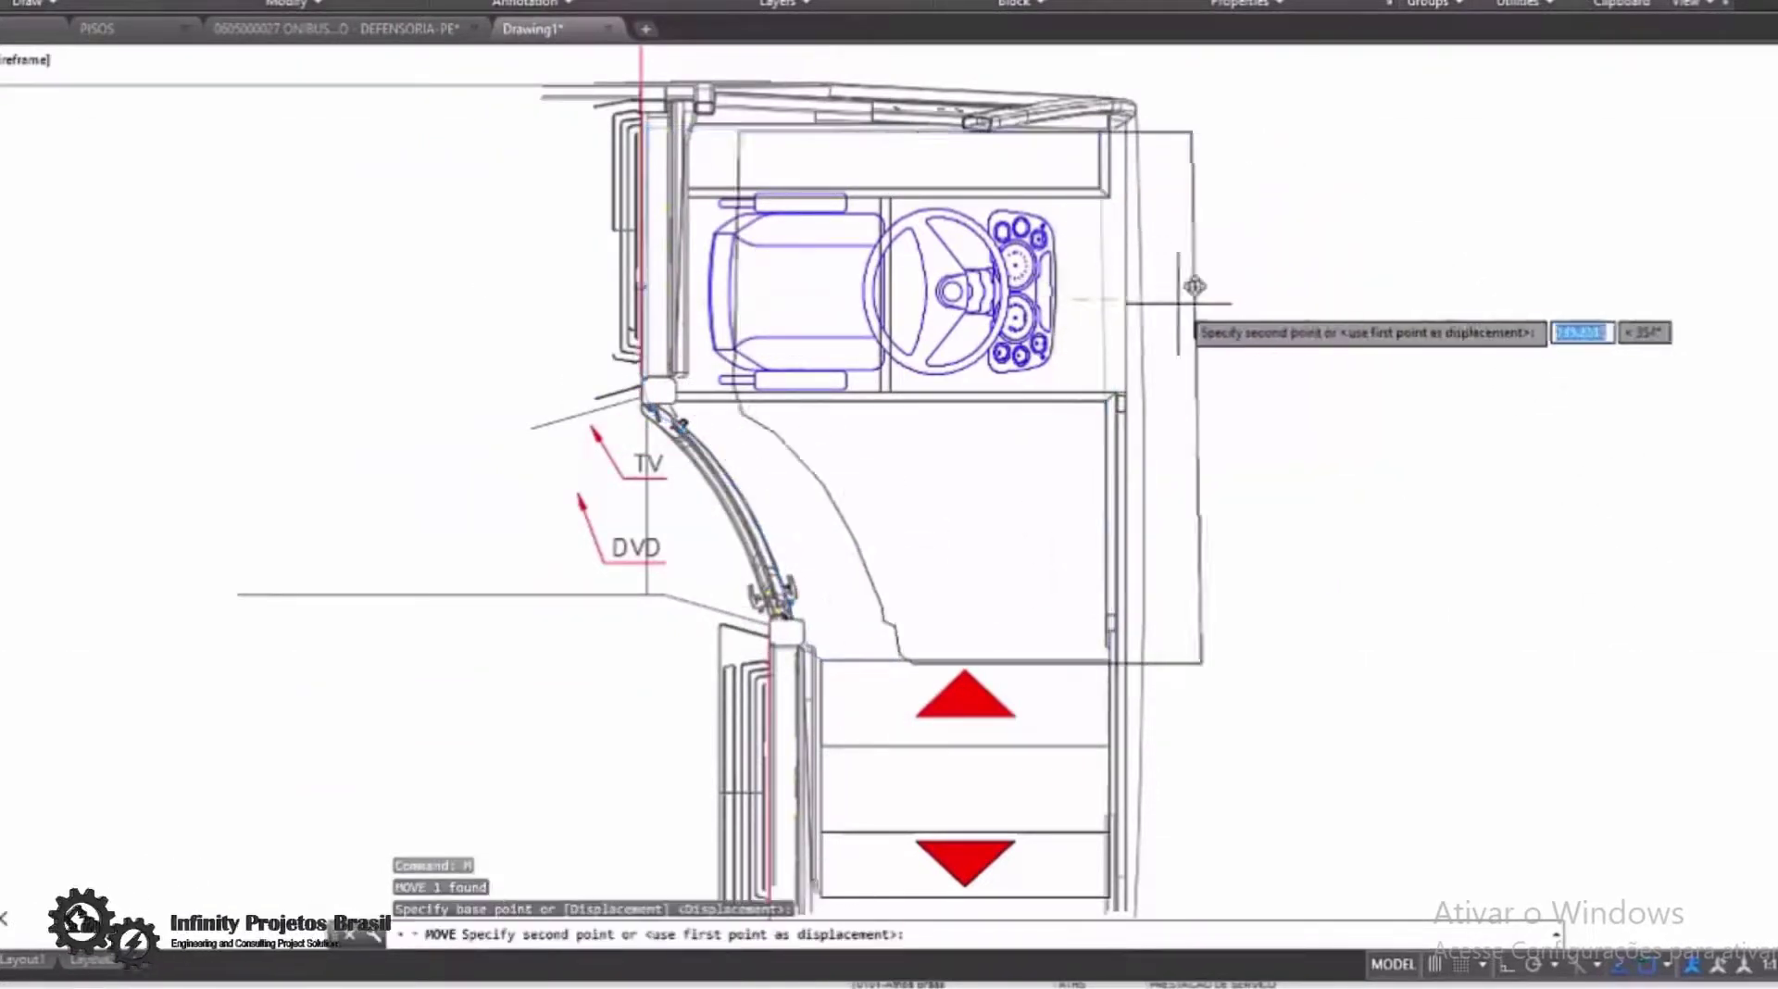
{"action": "left_click", "coordinate": [1734, 309]}
{"action": "key", "text": "Escape"}
{"action": "middle_click_drag", "start_coordinate": [1428, 220], "coordinate": [1096, 227]}
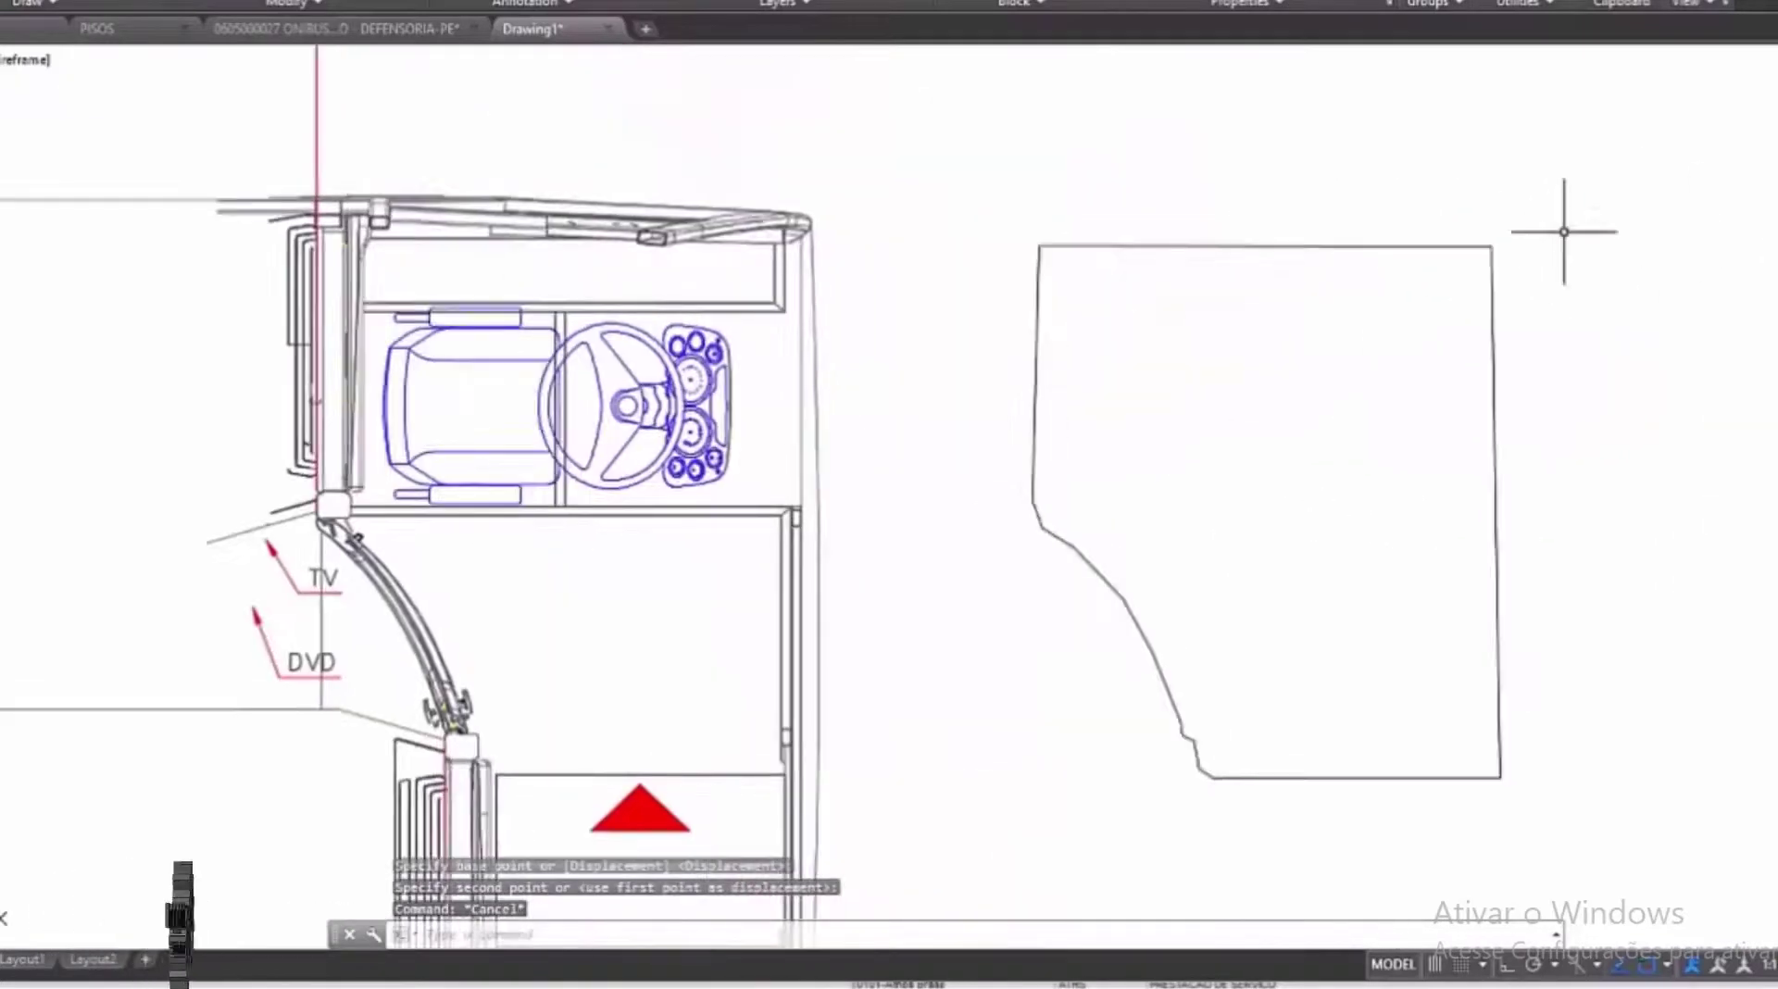
{"action": "scroll", "coordinate": [1572, 231], "scroll_direction": "up", "scroll_amount": 5}
{"action": "scroll", "coordinate": [1571, 271], "scroll_direction": "down", "scroll_amount": 6}
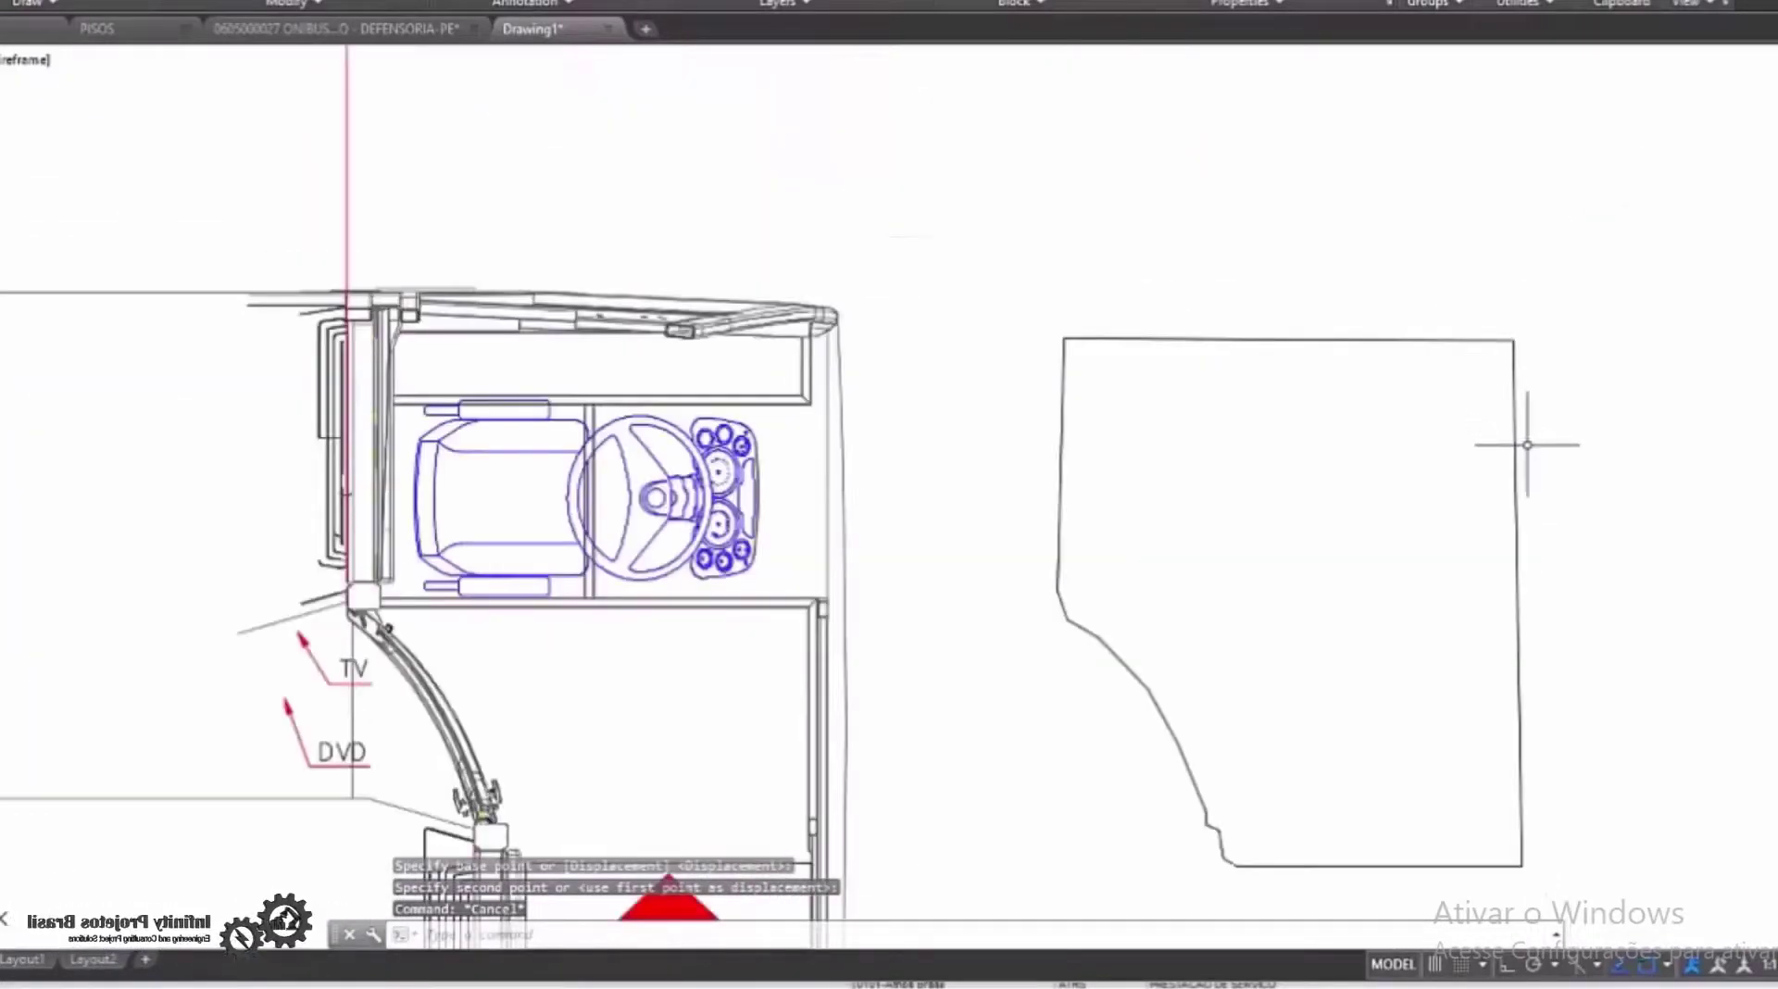
Step: Copy the floor outline to the clipboard with a selection window
{"action": "key", "text": "ctrl+c"}
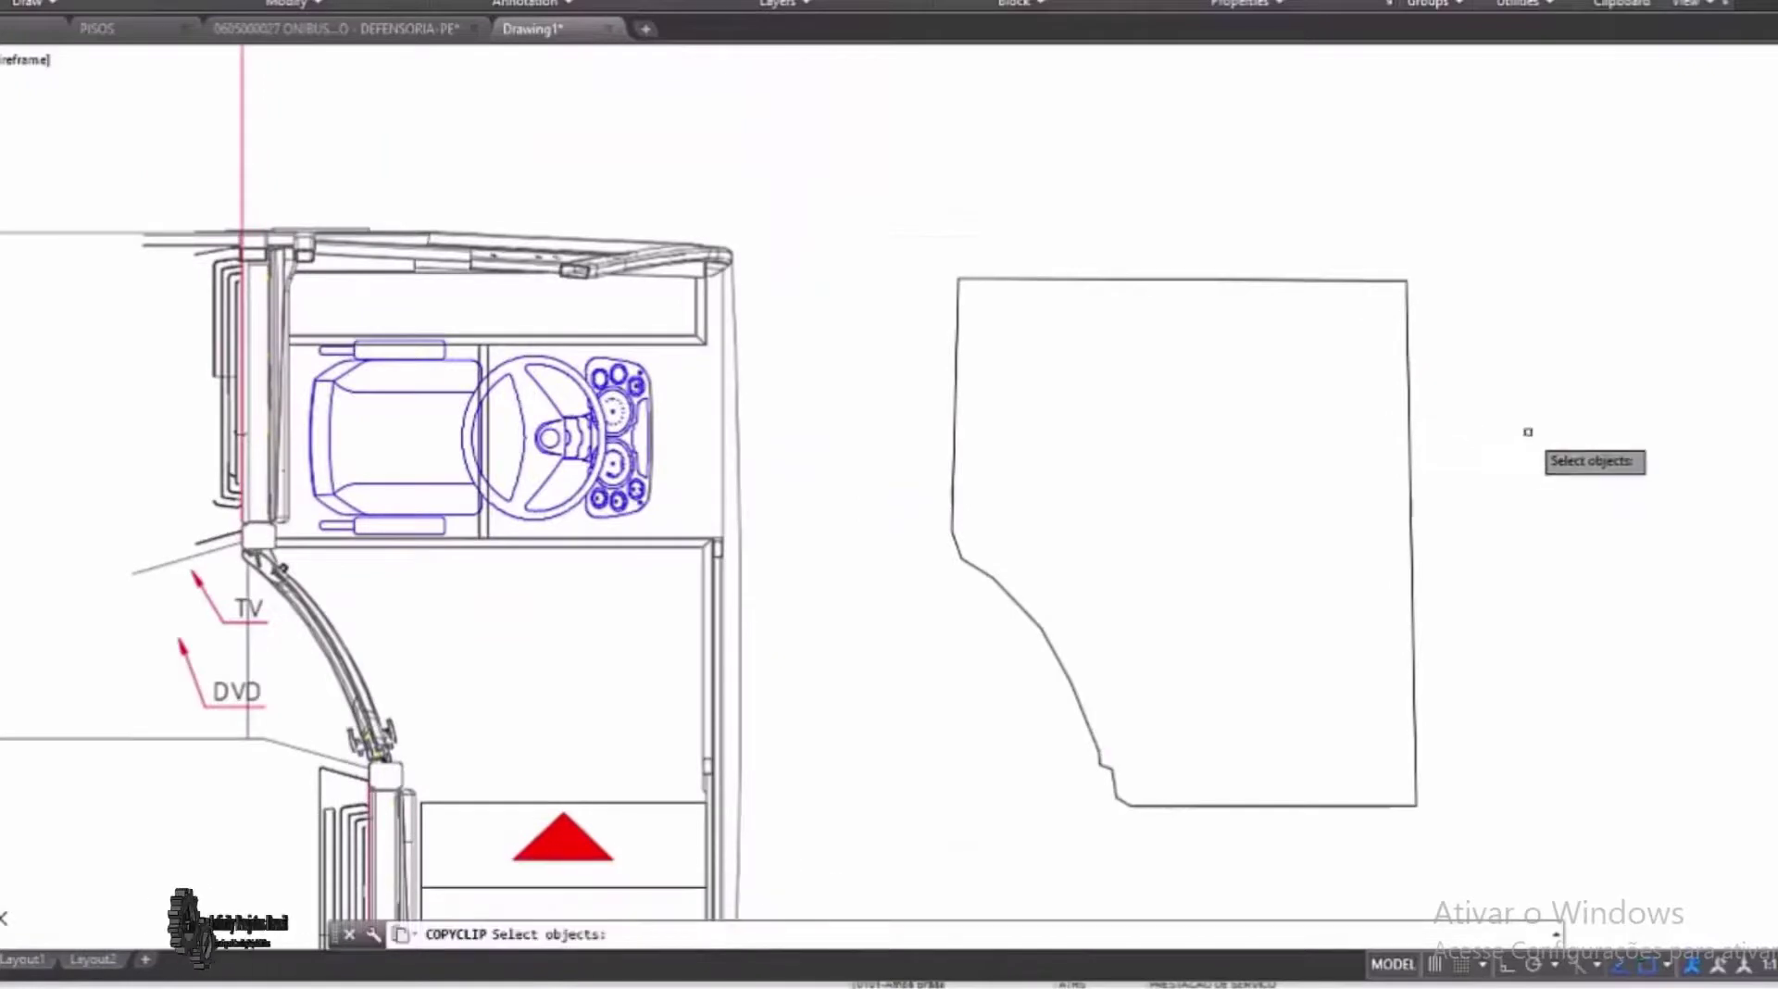
{"action": "left_click", "coordinate": [1528, 435]}
{"action": "left_click", "coordinate": [1046, 306]}
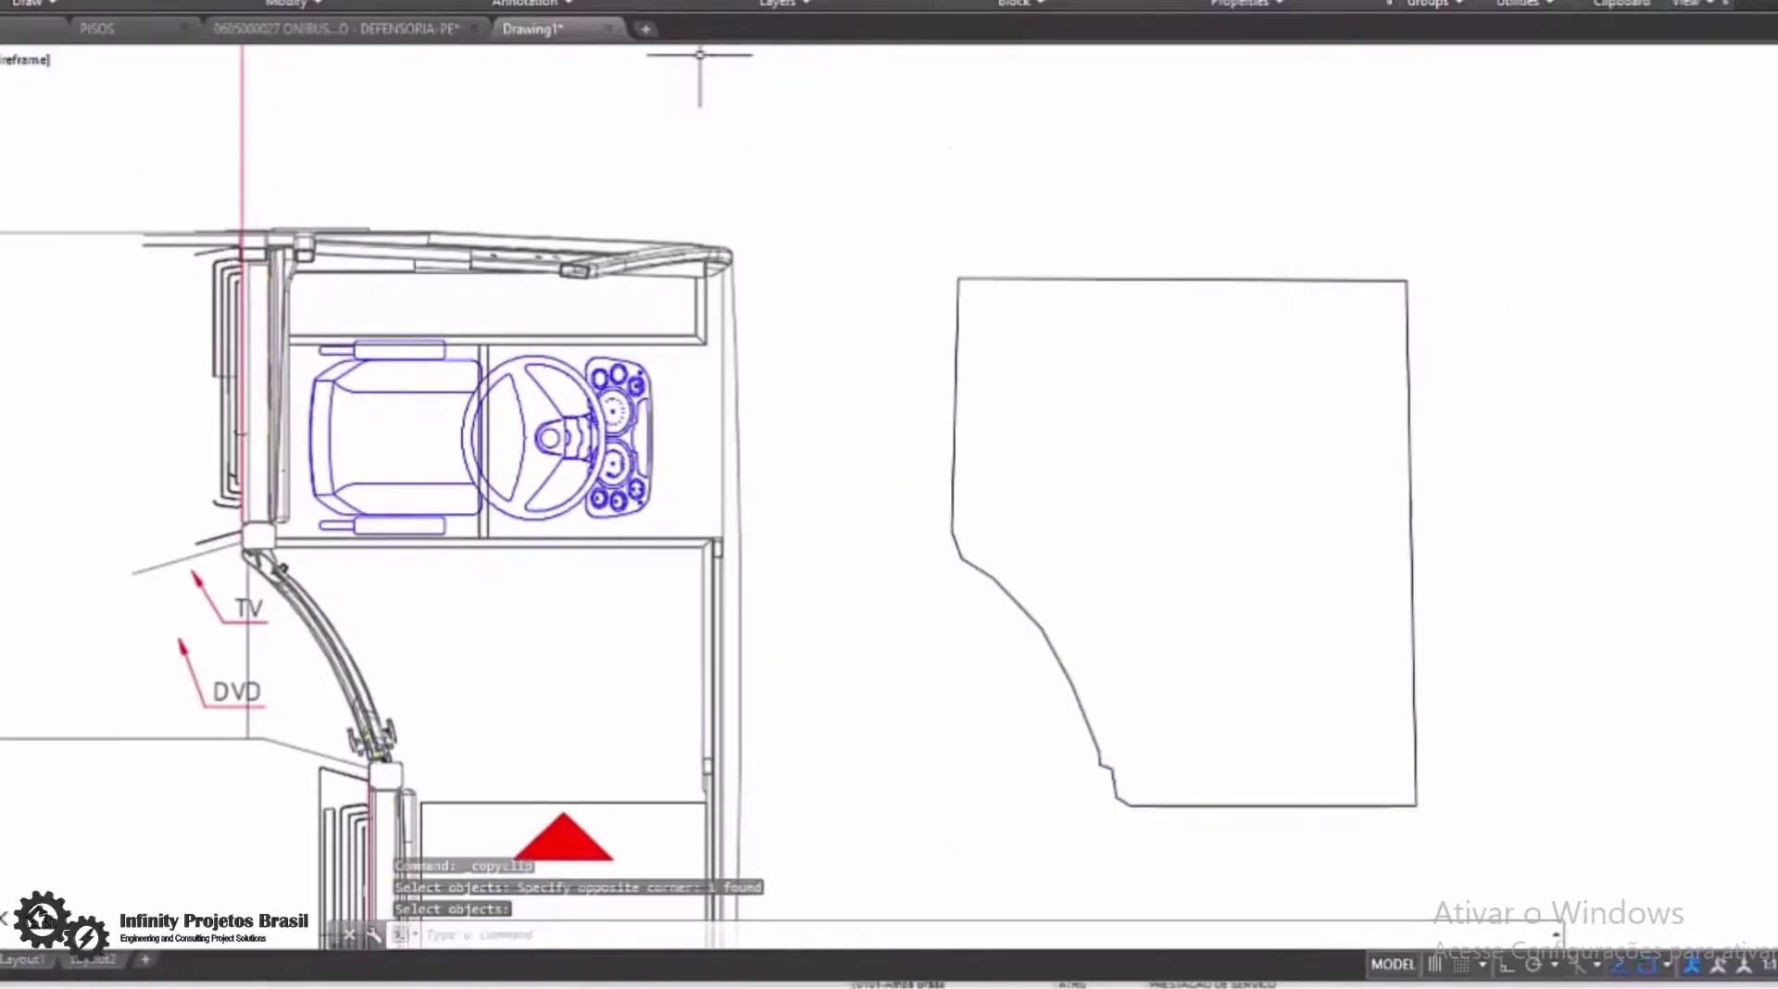
Step: Paste the floor outline into a new drawing with the grid turned off
{"action": "left_click", "coordinate": [645, 32]}
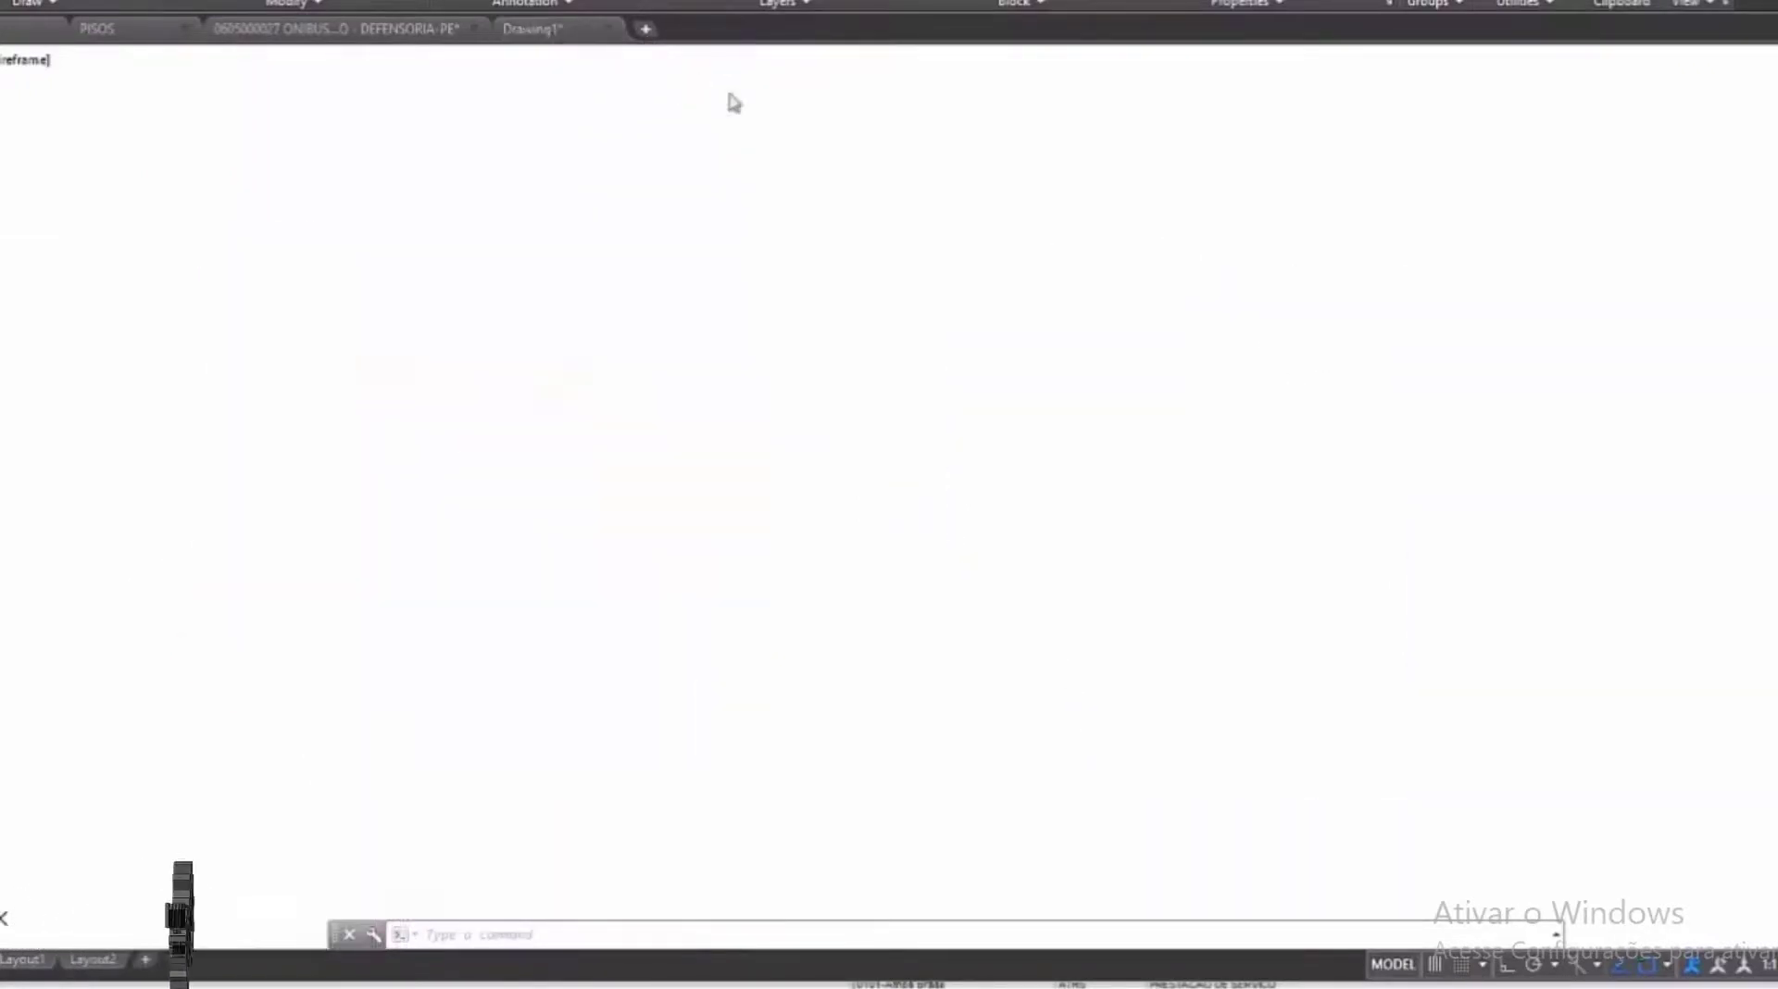
{"action": "left_click", "coordinate": [1437, 966]}
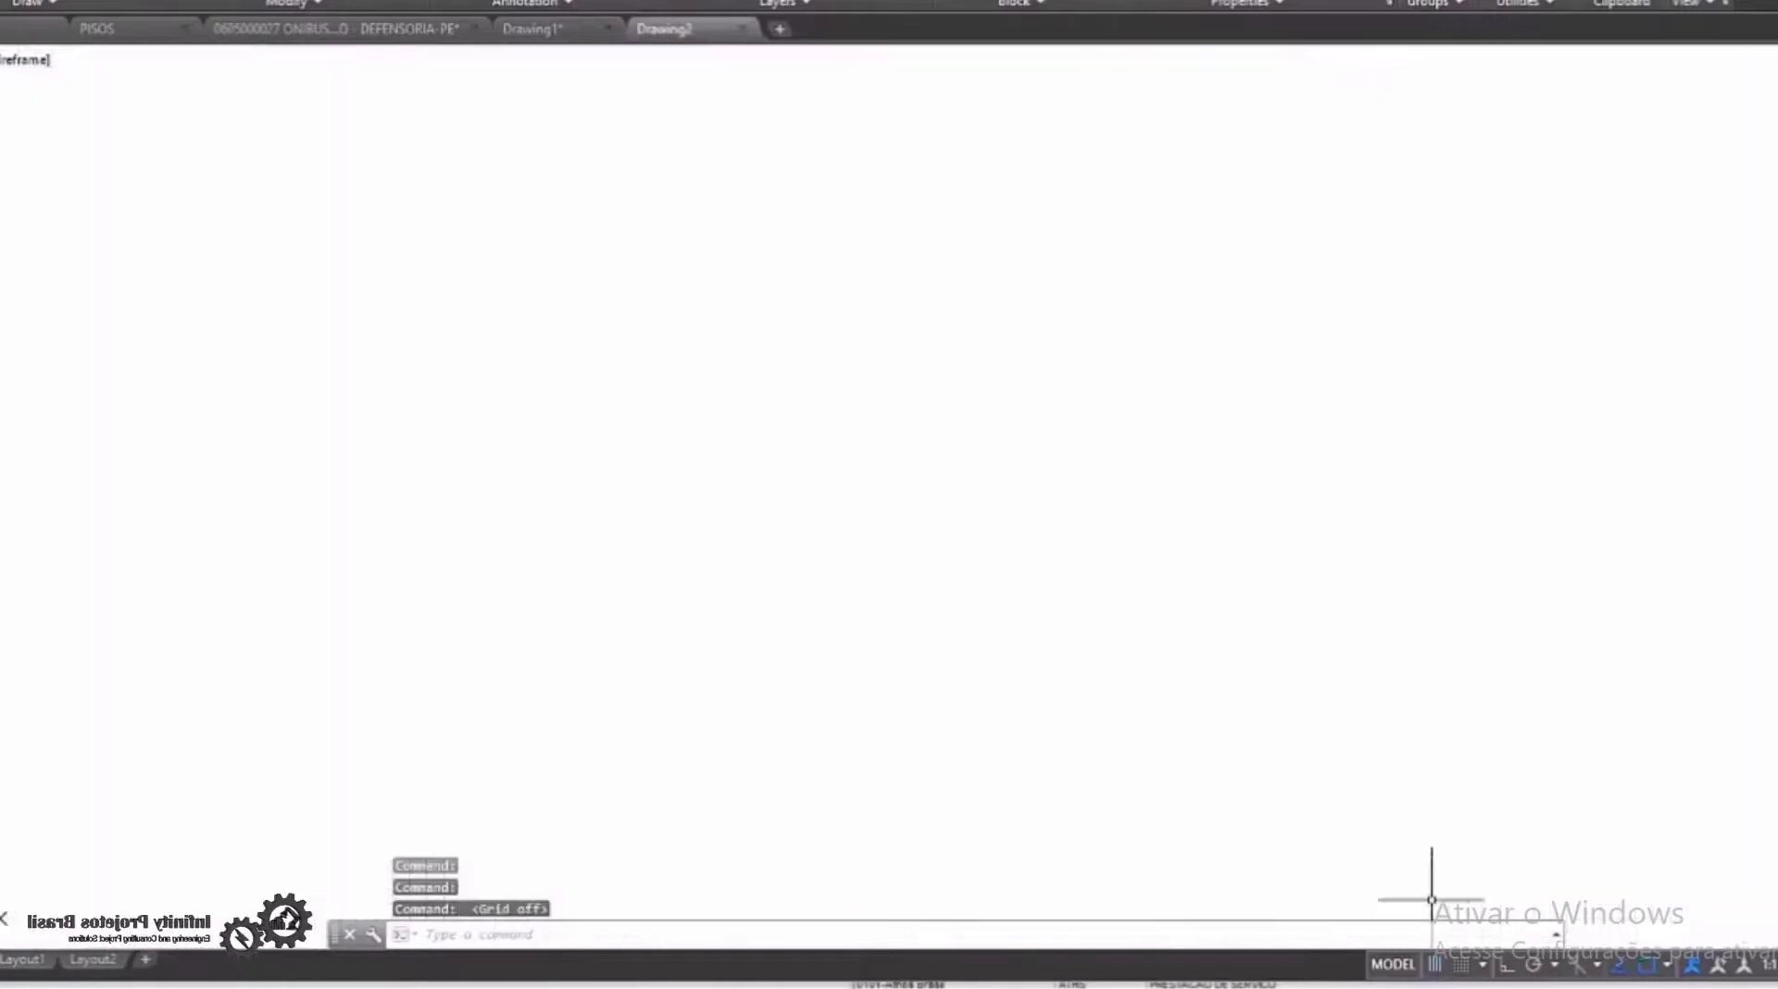
{"action": "left_click", "coordinate": [1361, 766]}
{"action": "key", "text": "ctrl+v"}
{"action": "left_click", "coordinate": [913, 757]}
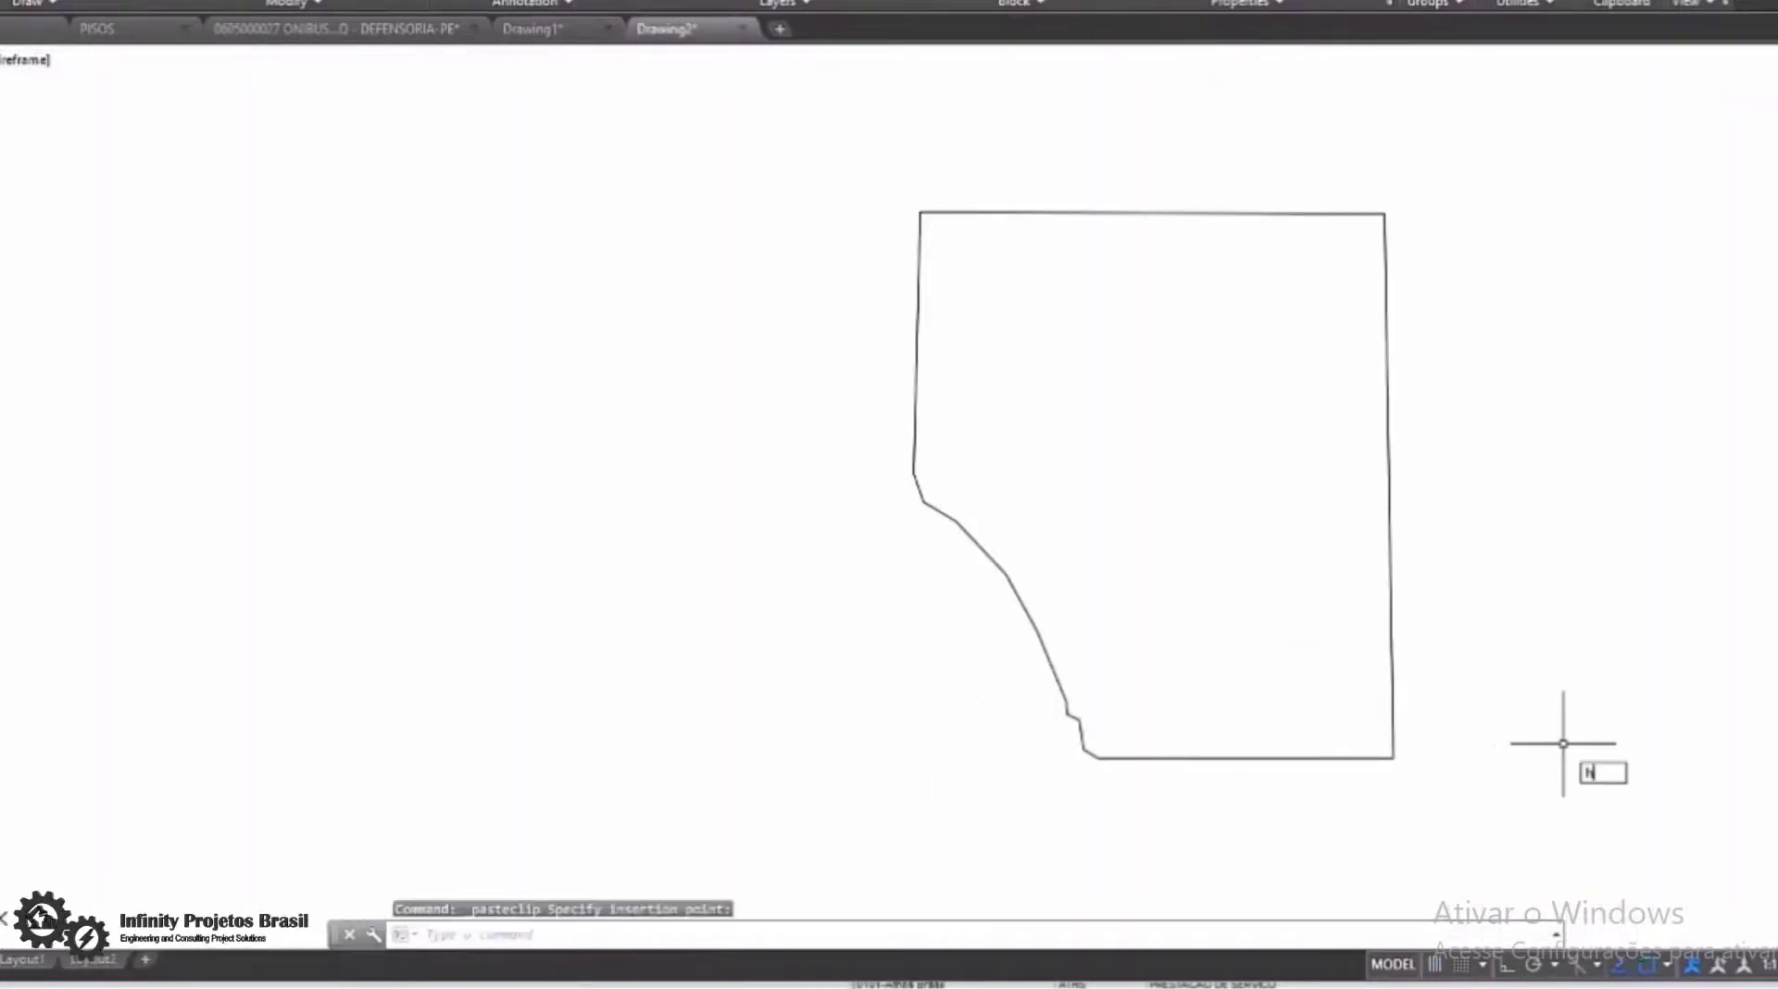
Step: Hatch inside the pasted outline and paste the hatch into the bus drawing
{"action": "key", "text": "Return"}
{"action": "left_click", "coordinate": [1186, 413]}
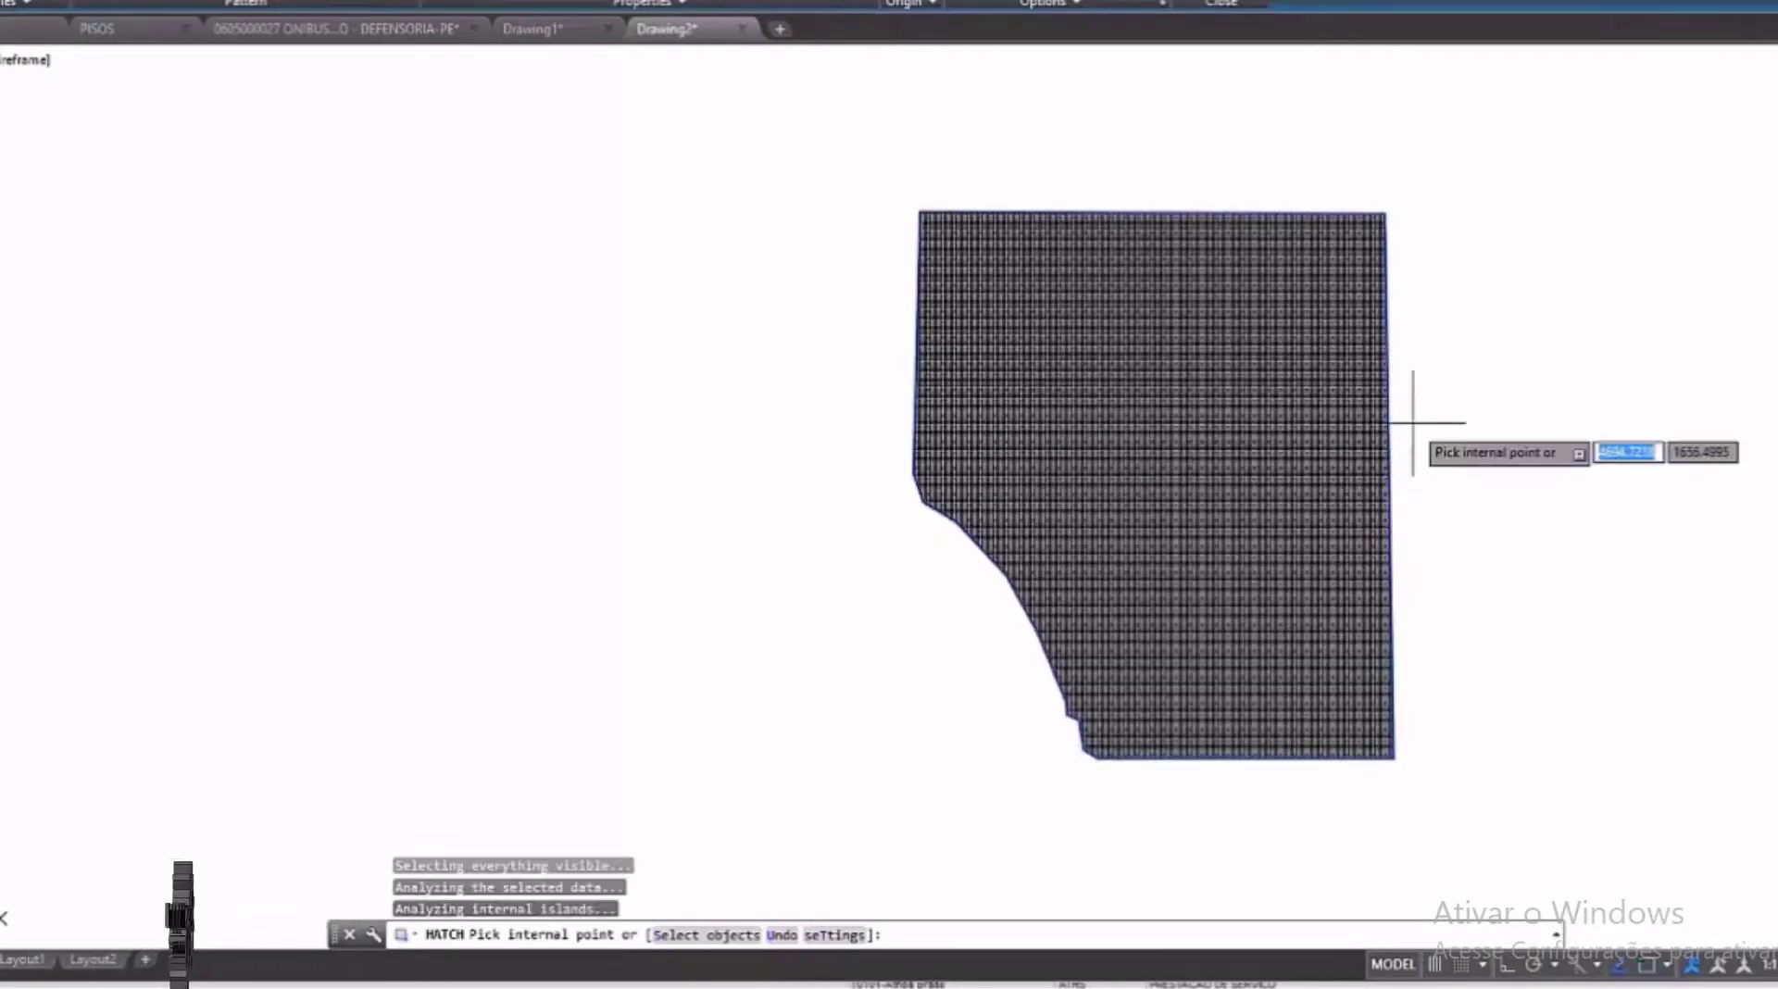
{"action": "key", "text": "Return"}
{"action": "key", "text": "ctrl+Tab"}
{"action": "key", "text": "ctrl+v"}
Step: Move the pasted hatch onto the bus driver area
{"action": "left_click", "coordinate": [1468, 556]}
{"action": "scroll", "coordinate": [777, 666], "scroll_direction": "down", "scroll_amount": 2}
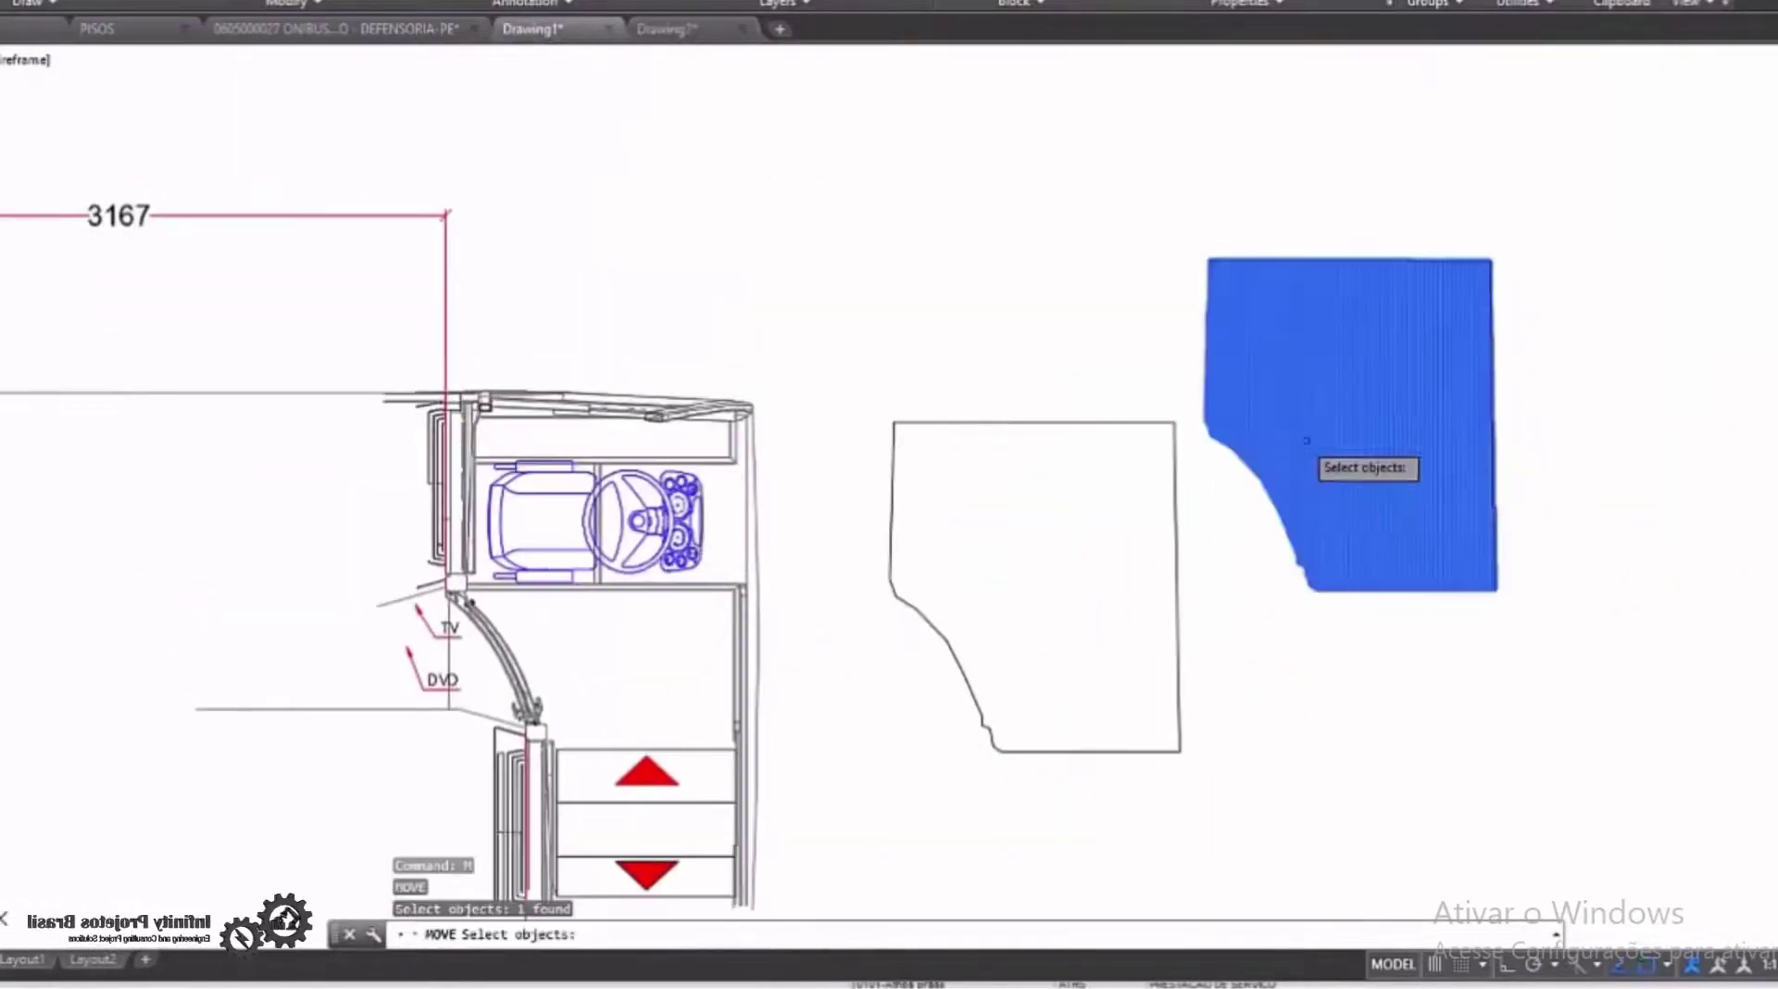
{"action": "left_click", "coordinate": [1349, 450]}
{"action": "key", "text": "Return"}
{"action": "left_click", "coordinate": [1208, 261]}
{"action": "left_click", "coordinate": [448, 404]}
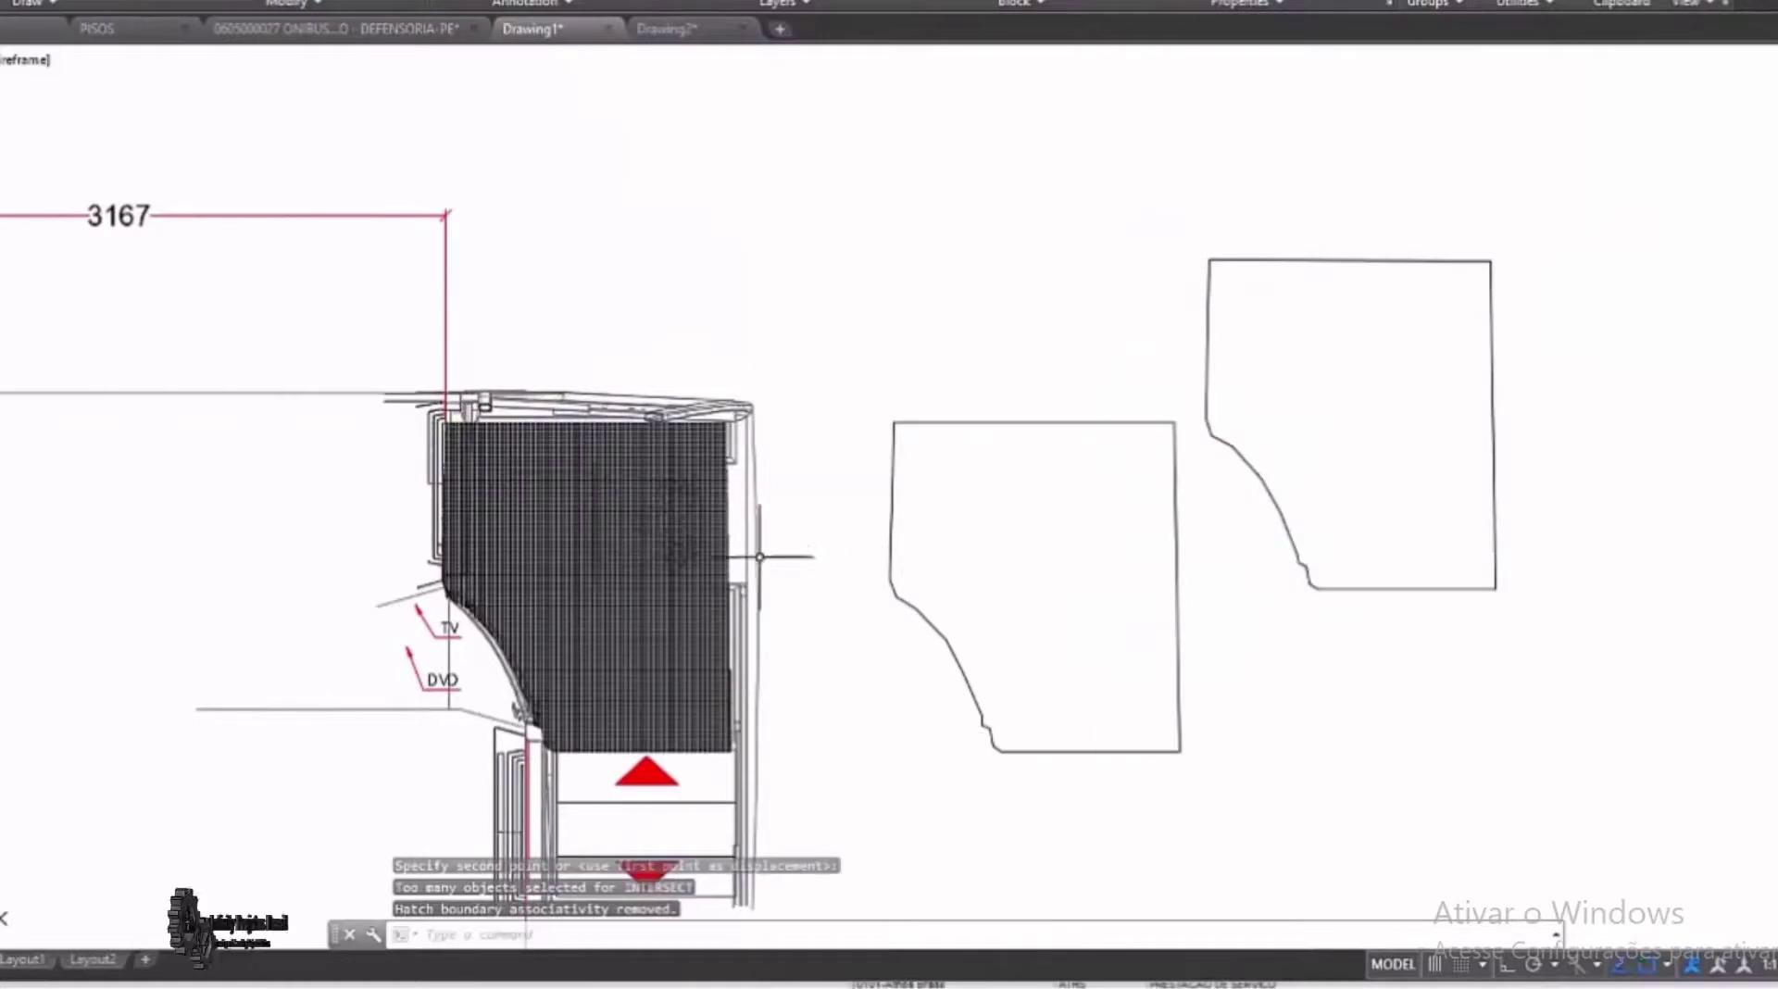
Step: Send the hatch to the back behind the seat and steering wheel lines
{"action": "left_click", "coordinate": [448, 412]}
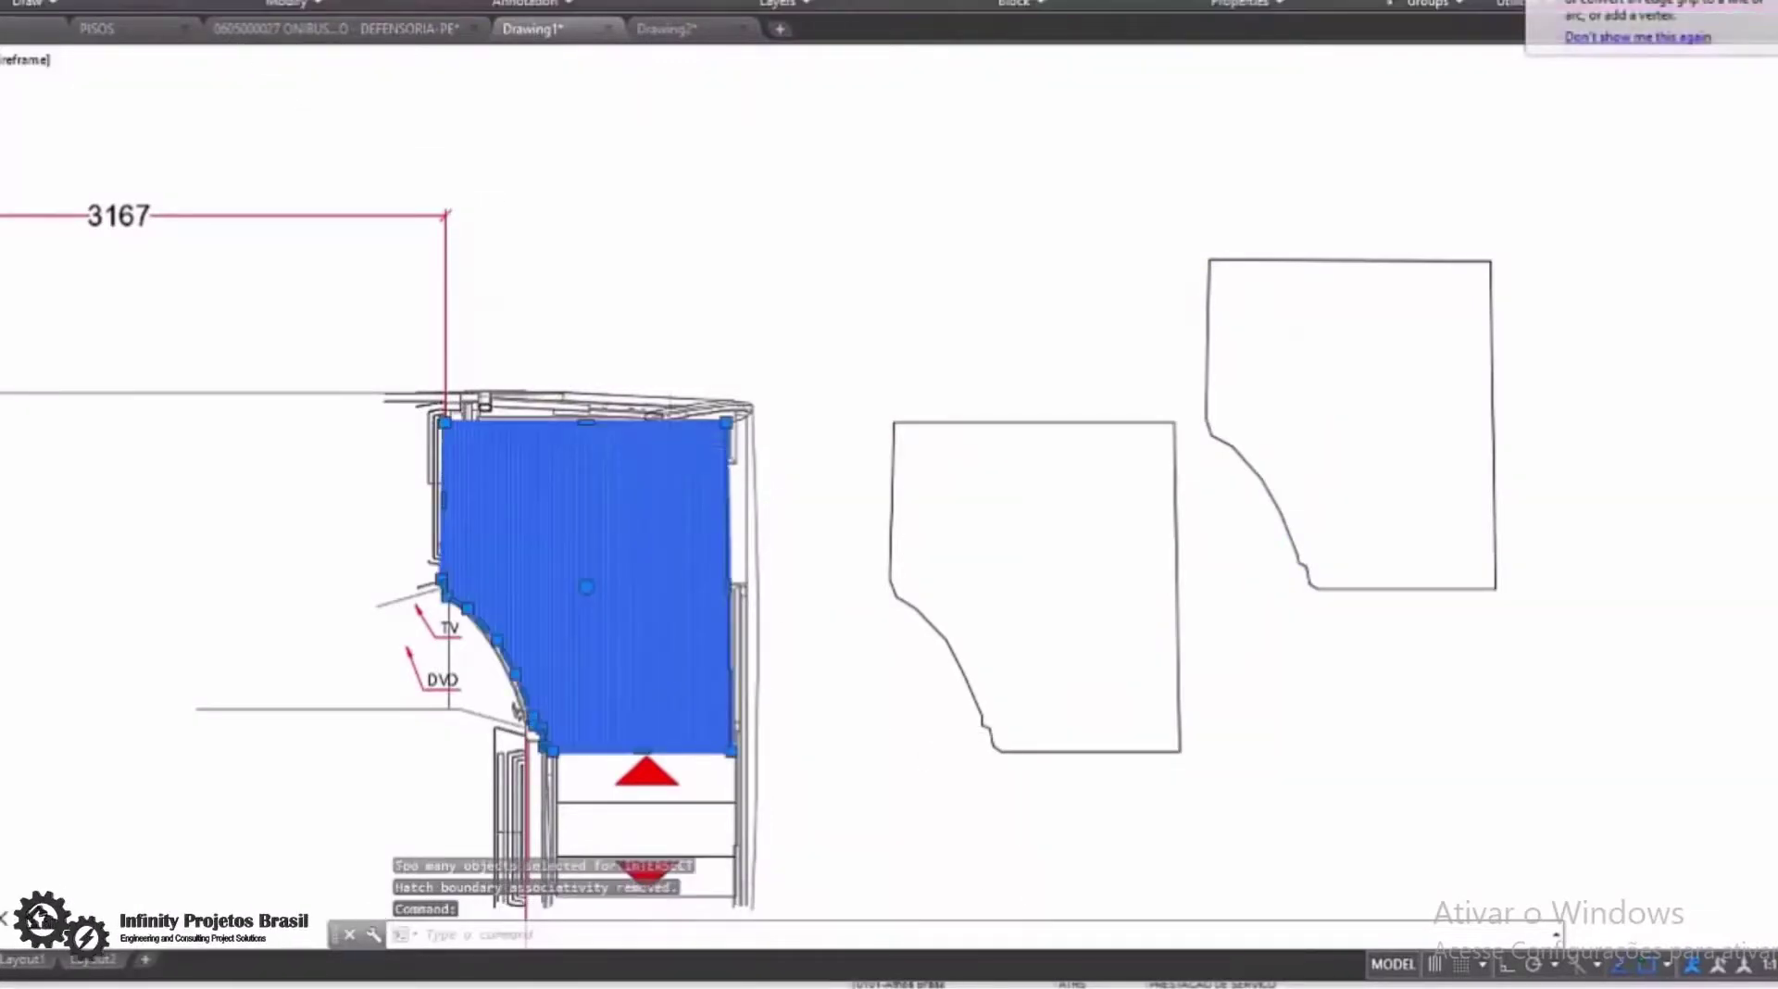
{"action": "left_click", "coordinate": [322, 5]}
{"action": "left_click", "coordinate": [394, 54]}
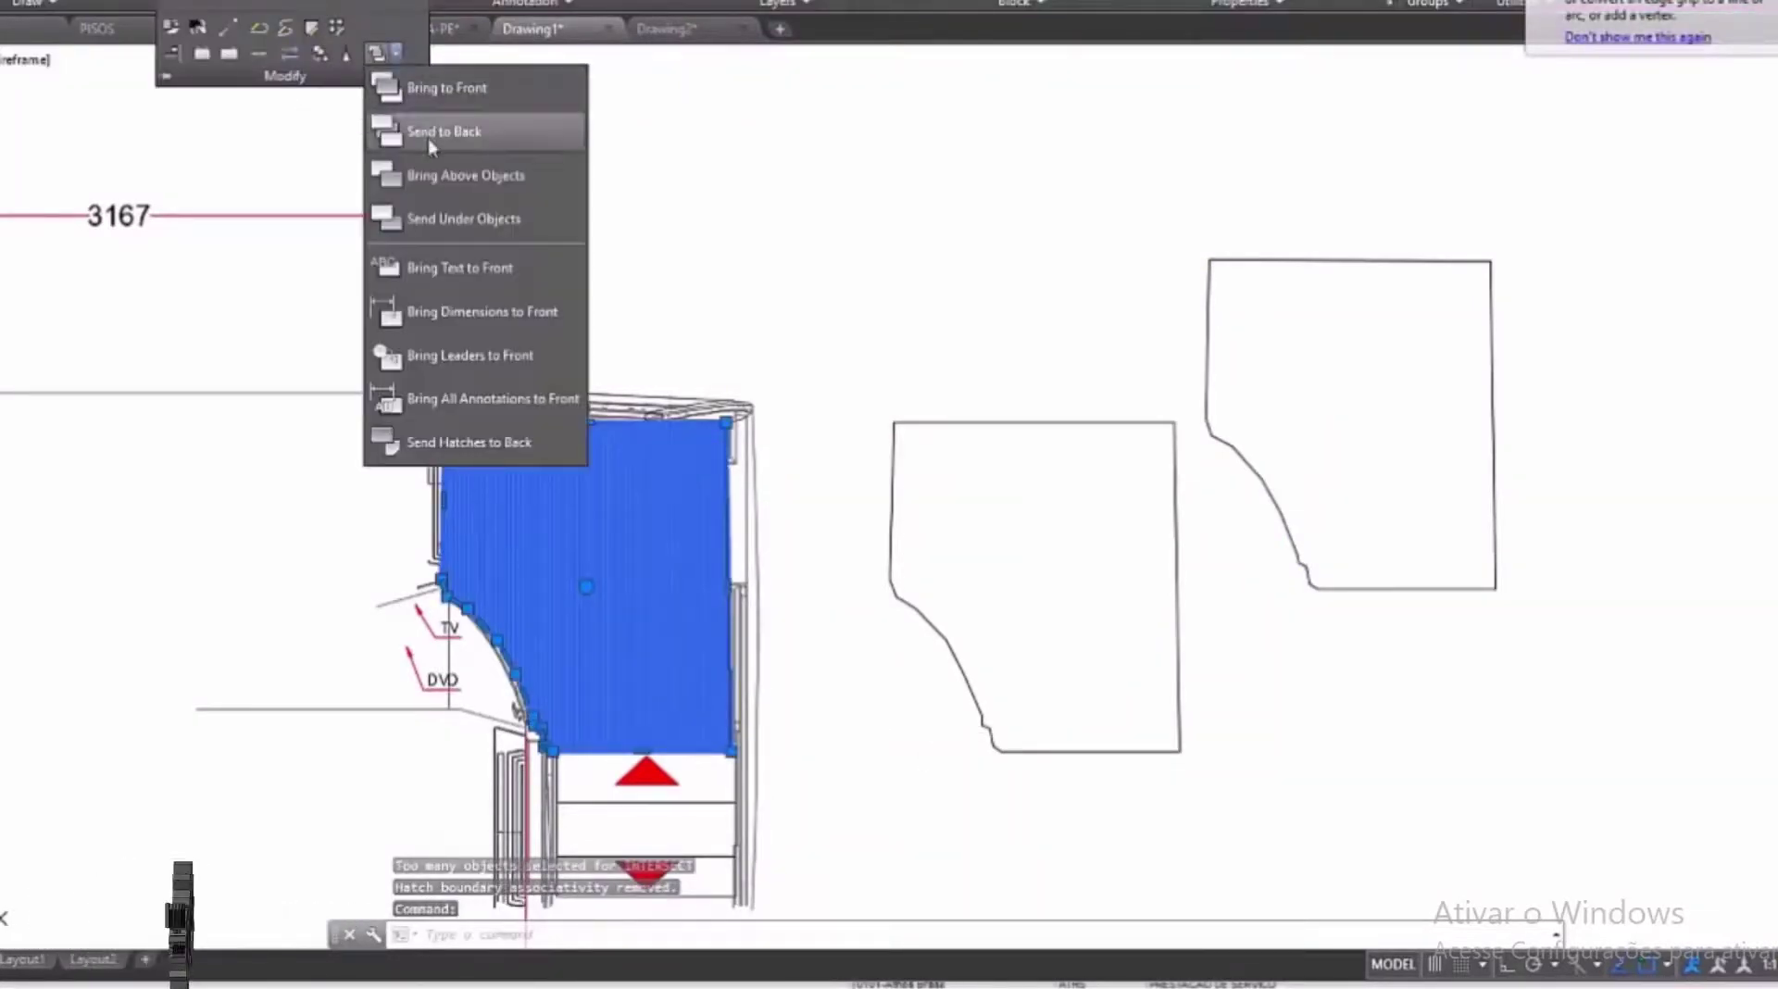
{"action": "left_click", "coordinate": [399, 131]}
{"action": "key", "text": "Escape"}
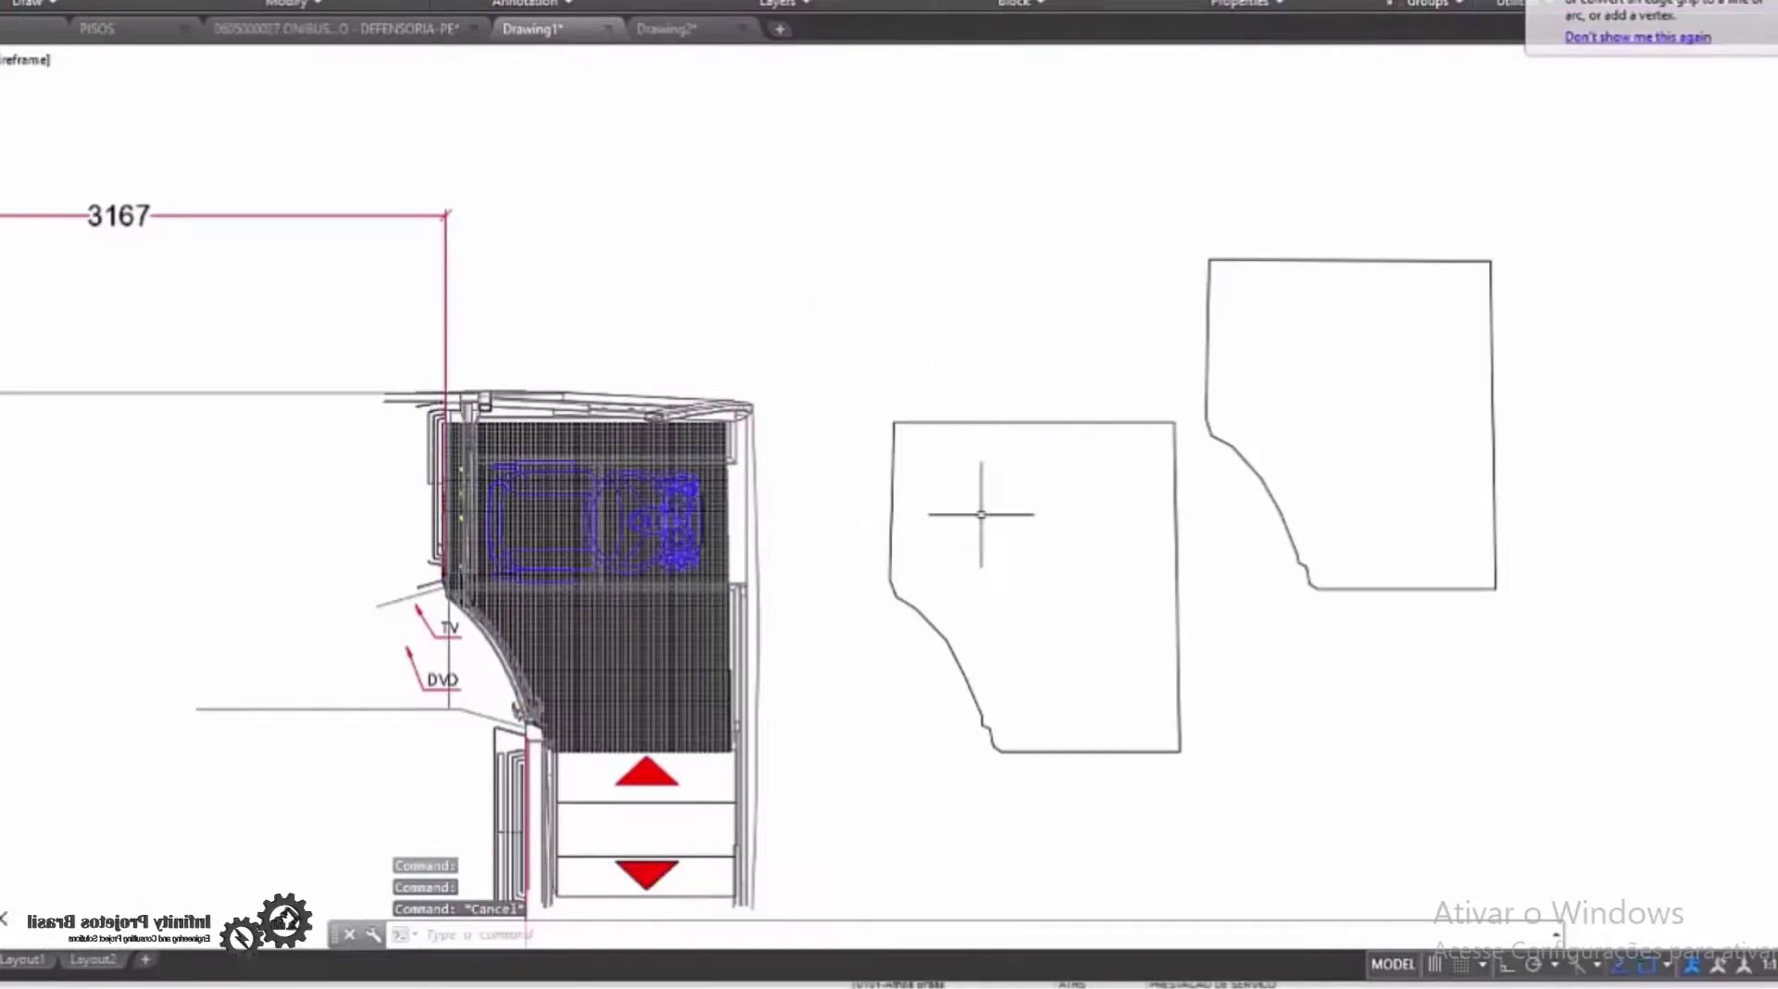
{"action": "middle_click_drag", "start_coordinate": [936, 603], "coordinate": [1009, 516]}
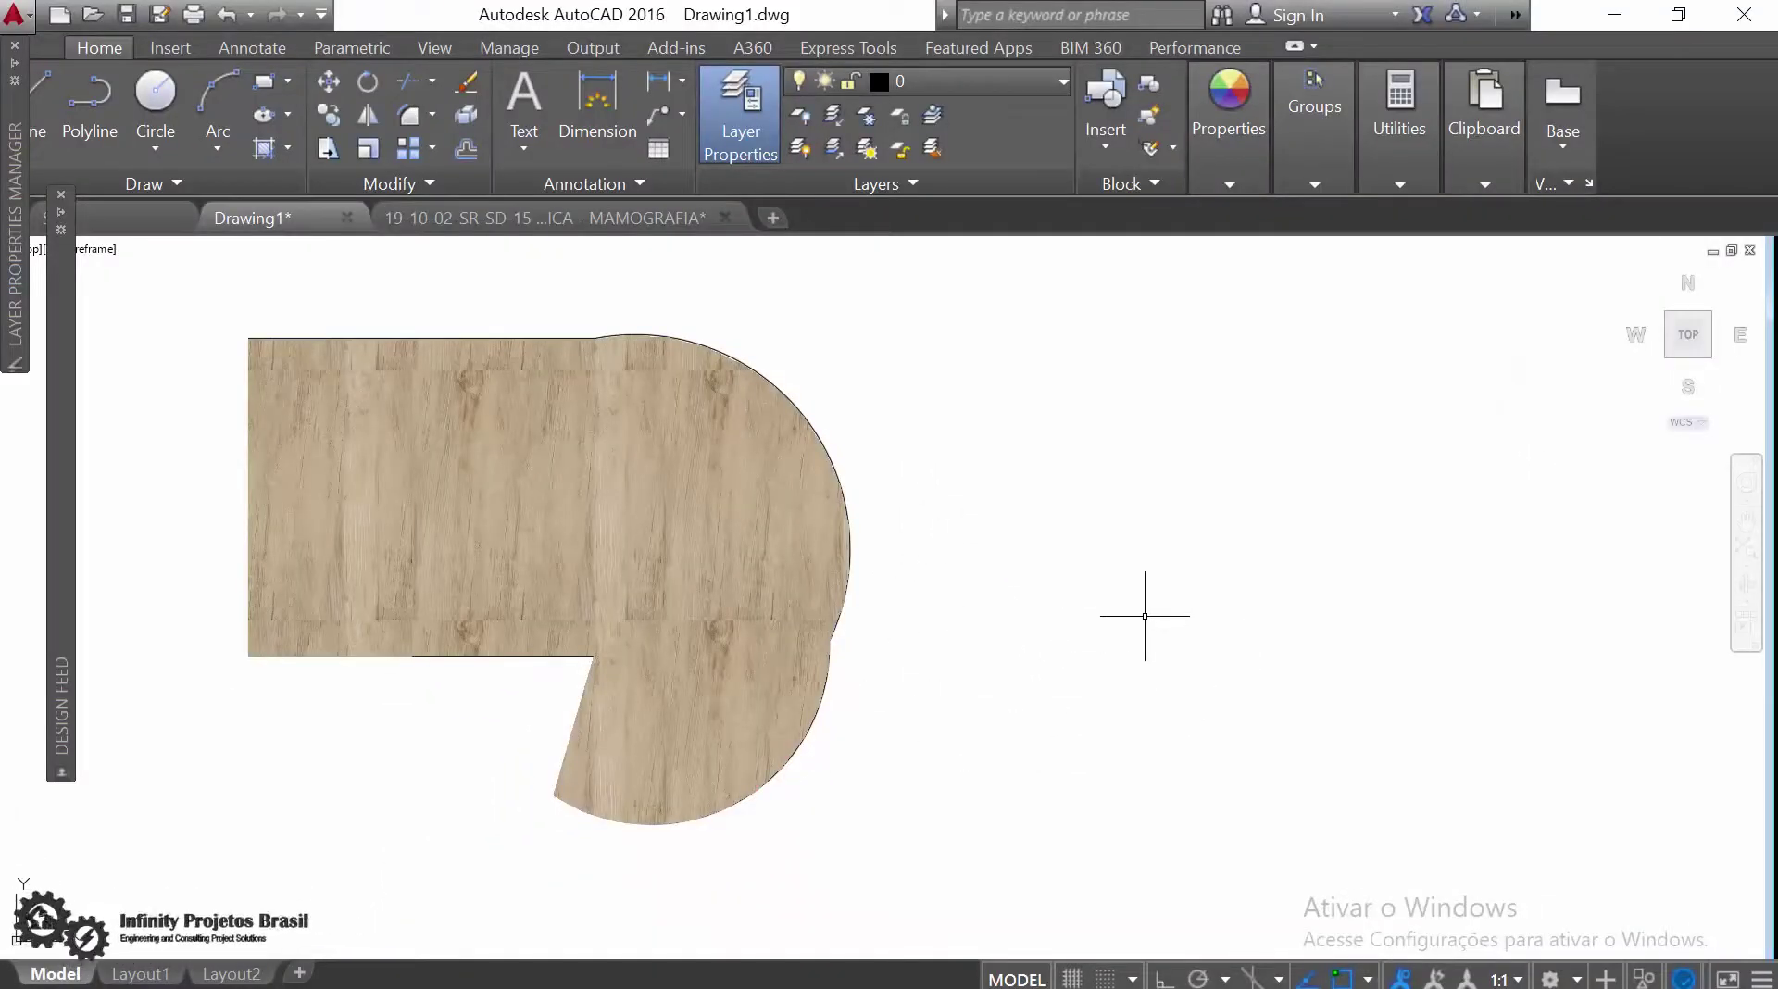
Step: Draw a tall rectangle beside the wood-filled shape, then enter the WIPEOUT command
{"action": "type", "text": "c"}
{"action": "key", "text": "Return"}
{"action": "left_click", "coordinate": [969, 512]}
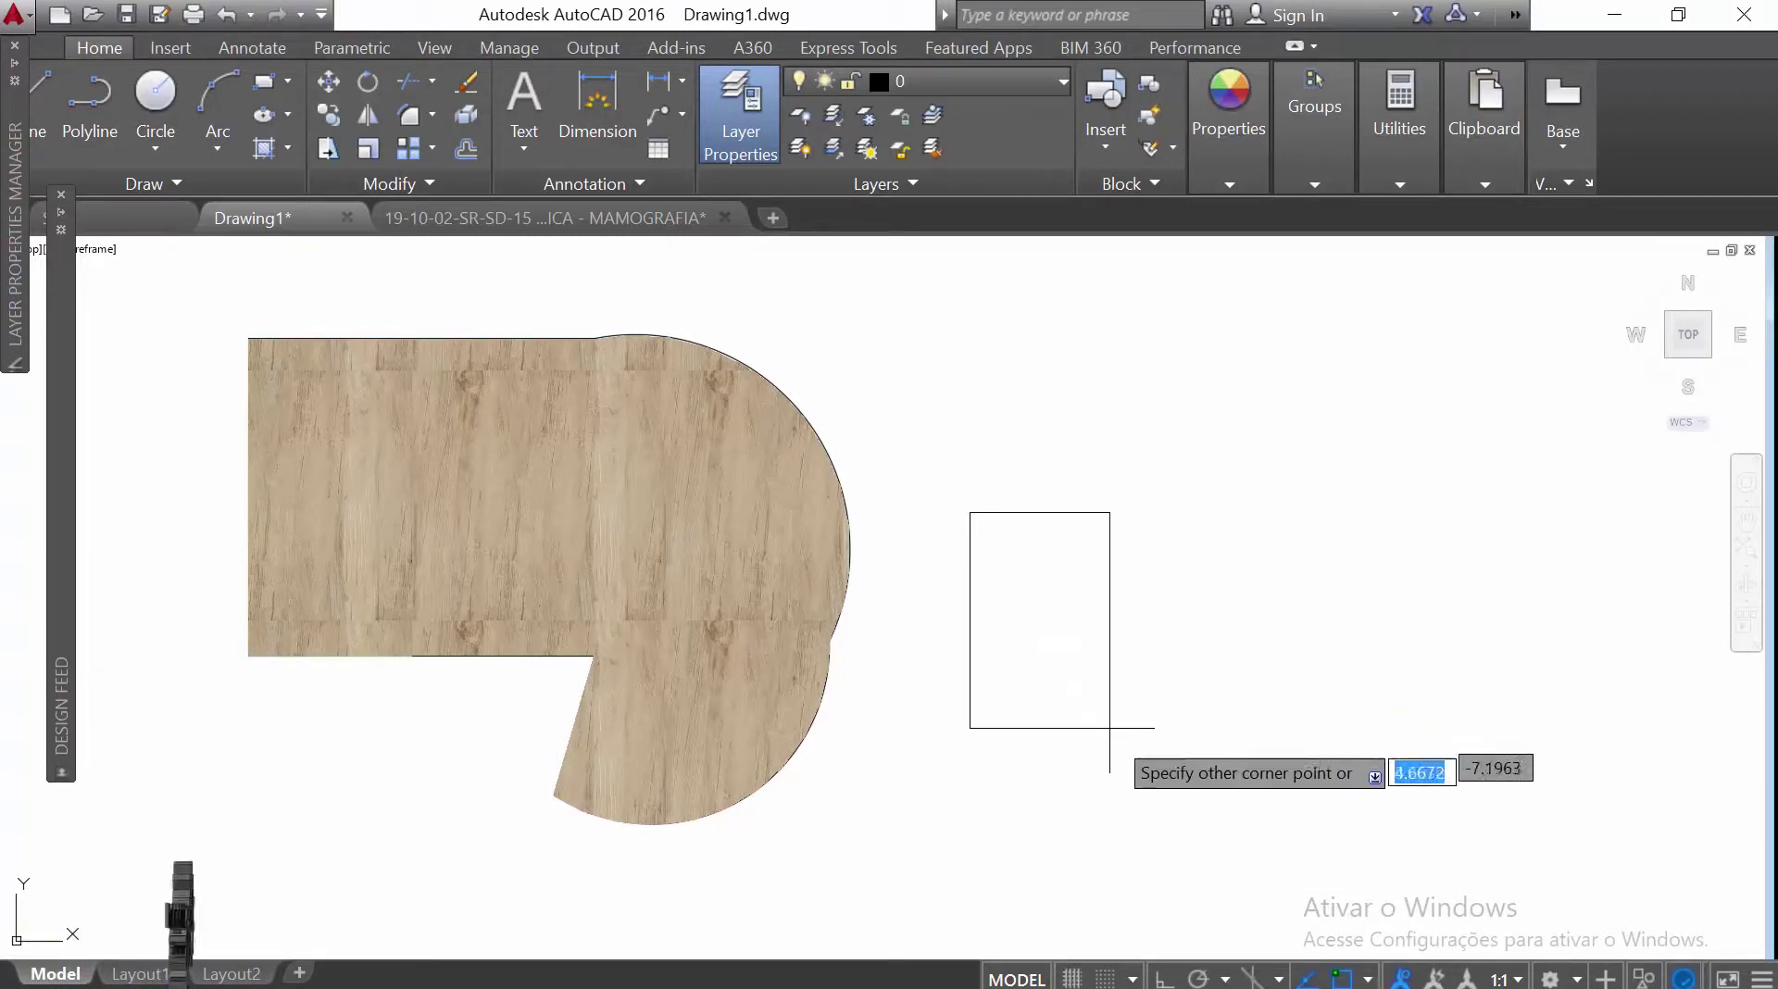
{"action": "left_click", "coordinate": [1128, 778]}
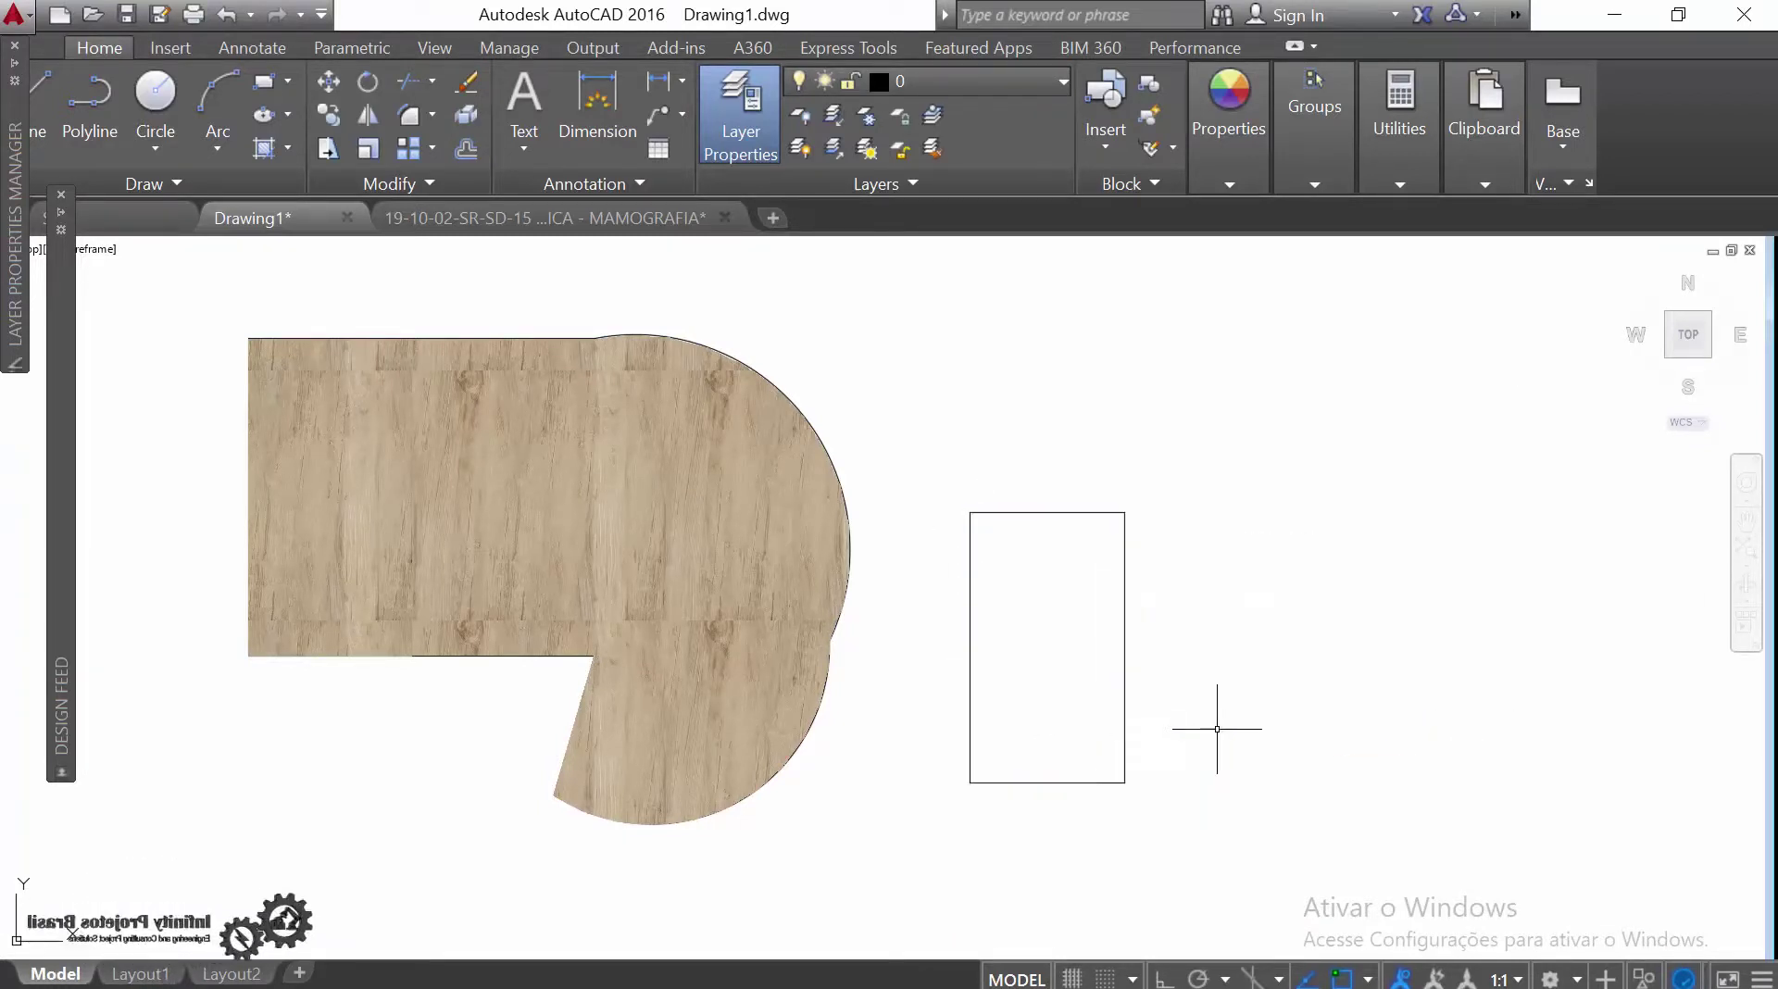
{"action": "type", "text": "w"}
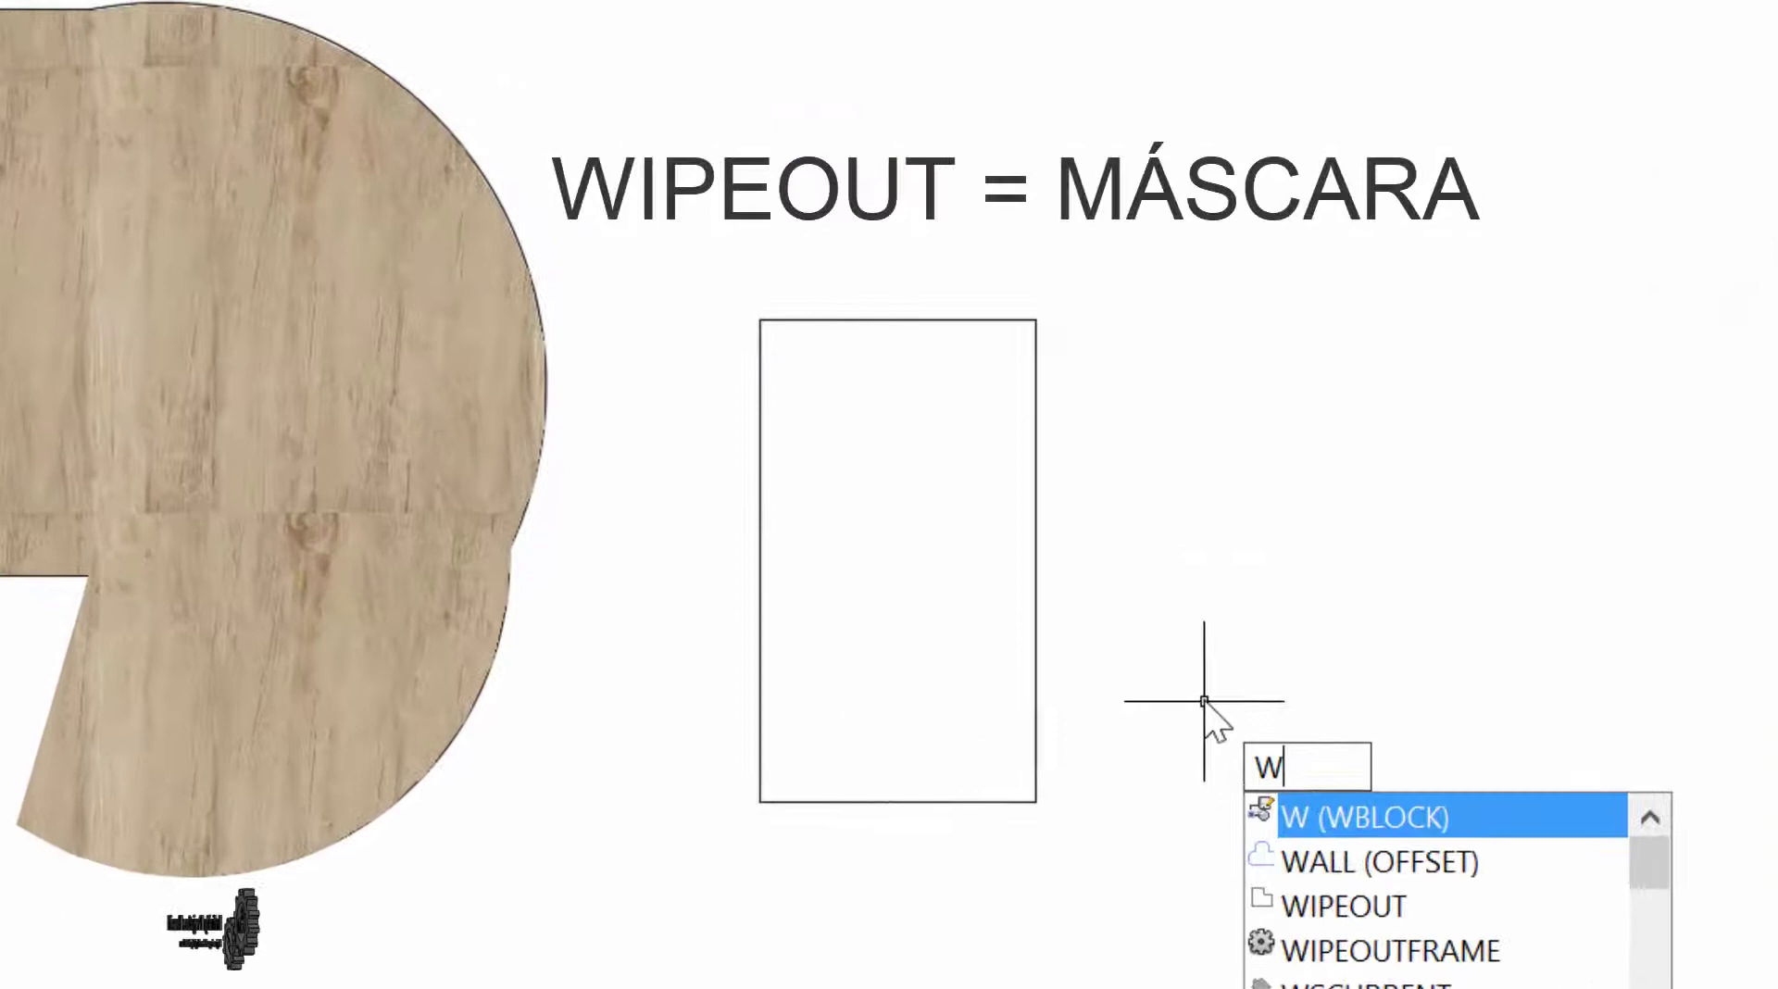
{"action": "type", "text": "IPEOUT"}
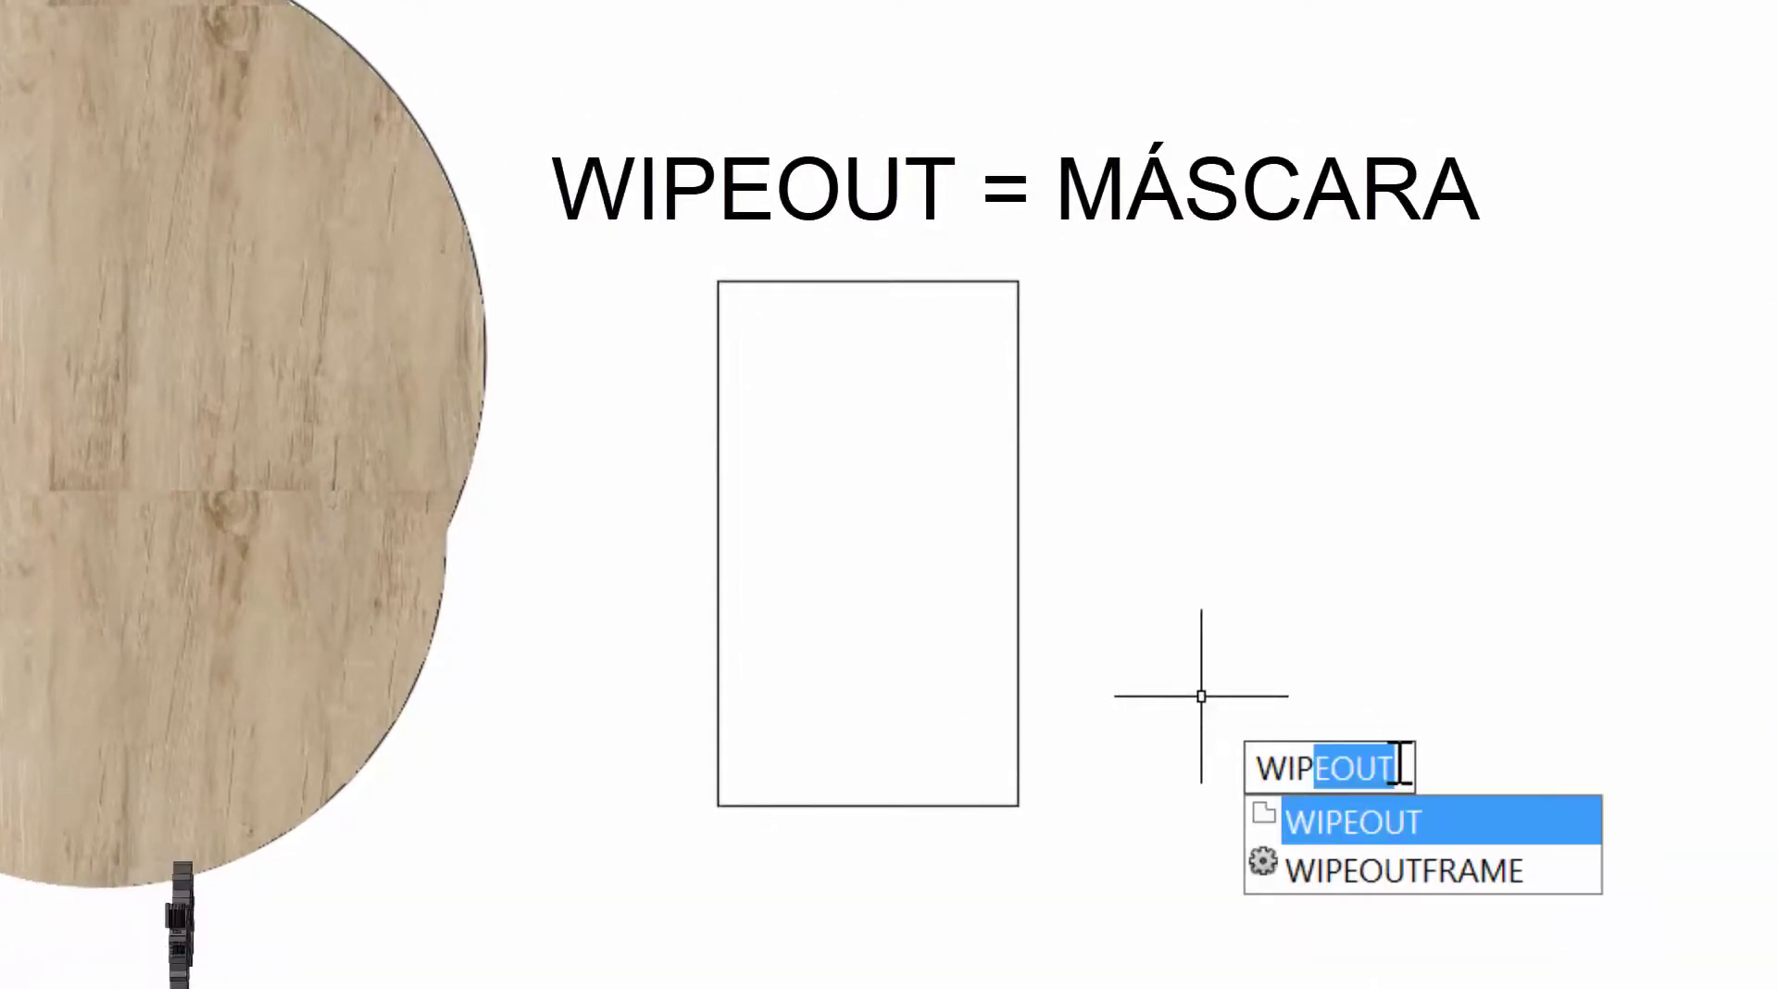
Step: Move the rectangle back beside the wood-filled shape
{"action": "key", "text": "Return"}
{"action": "key", "text": "Return"}
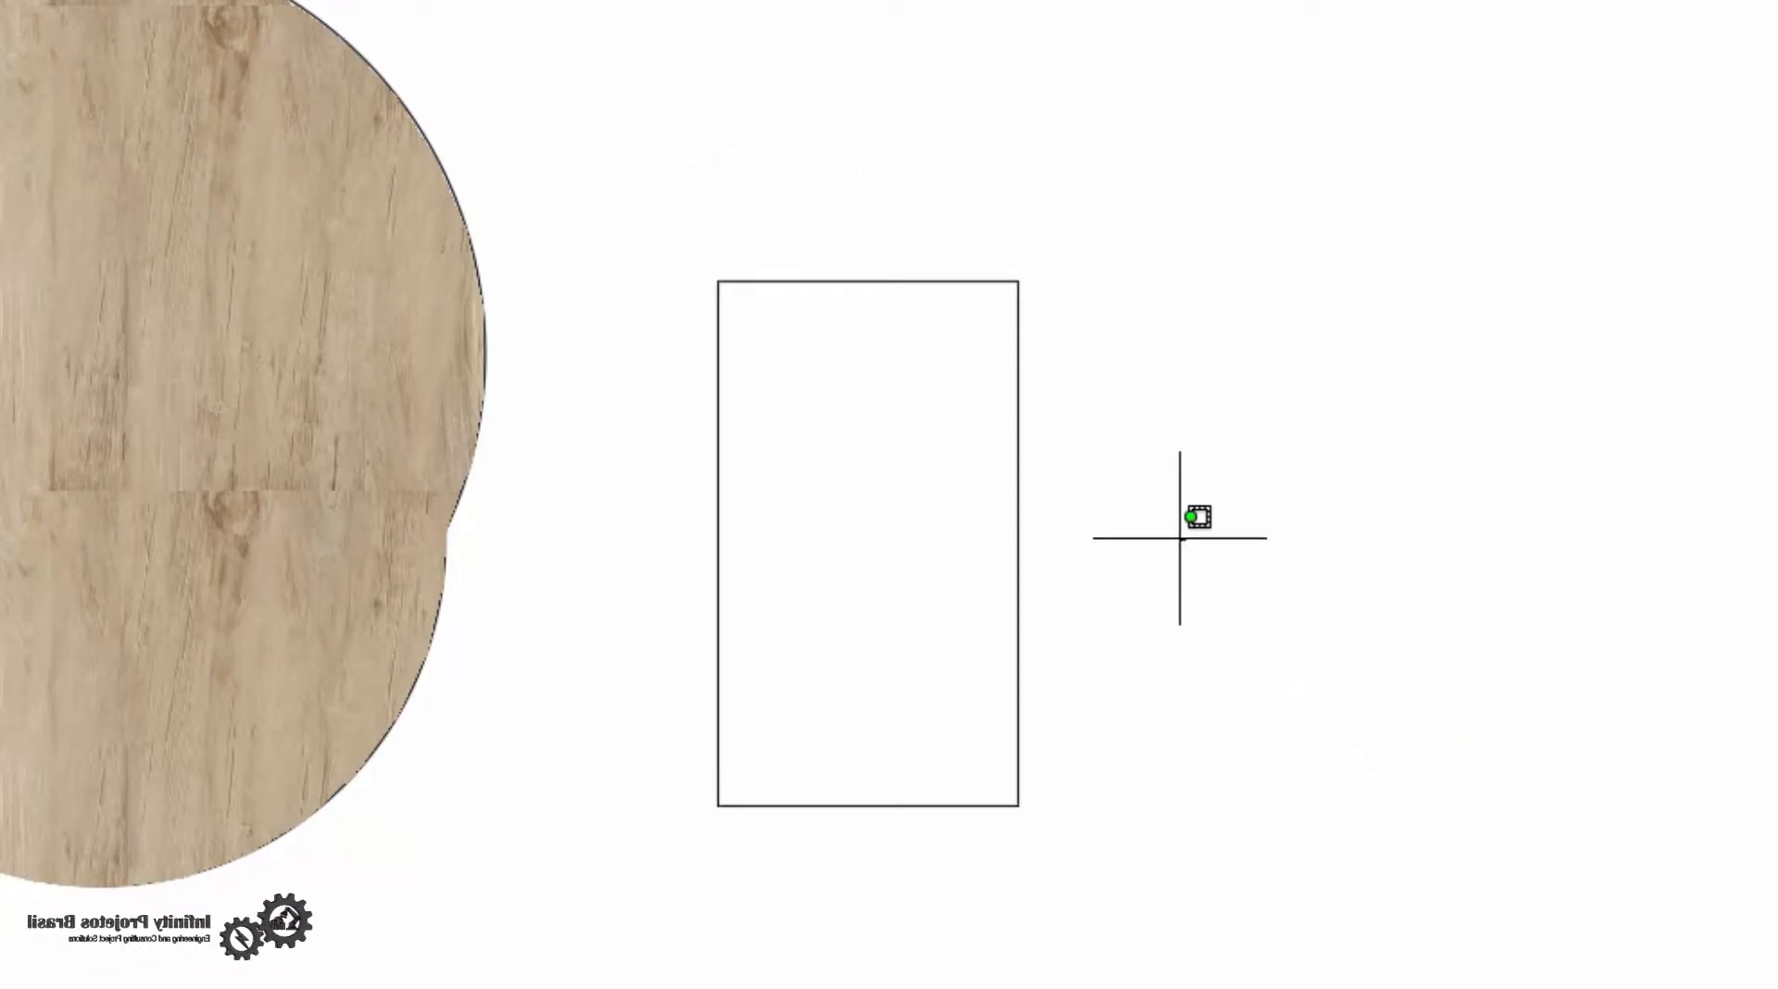
{"action": "left_click", "coordinate": [1025, 588]}
{"action": "key", "text": "Return"}
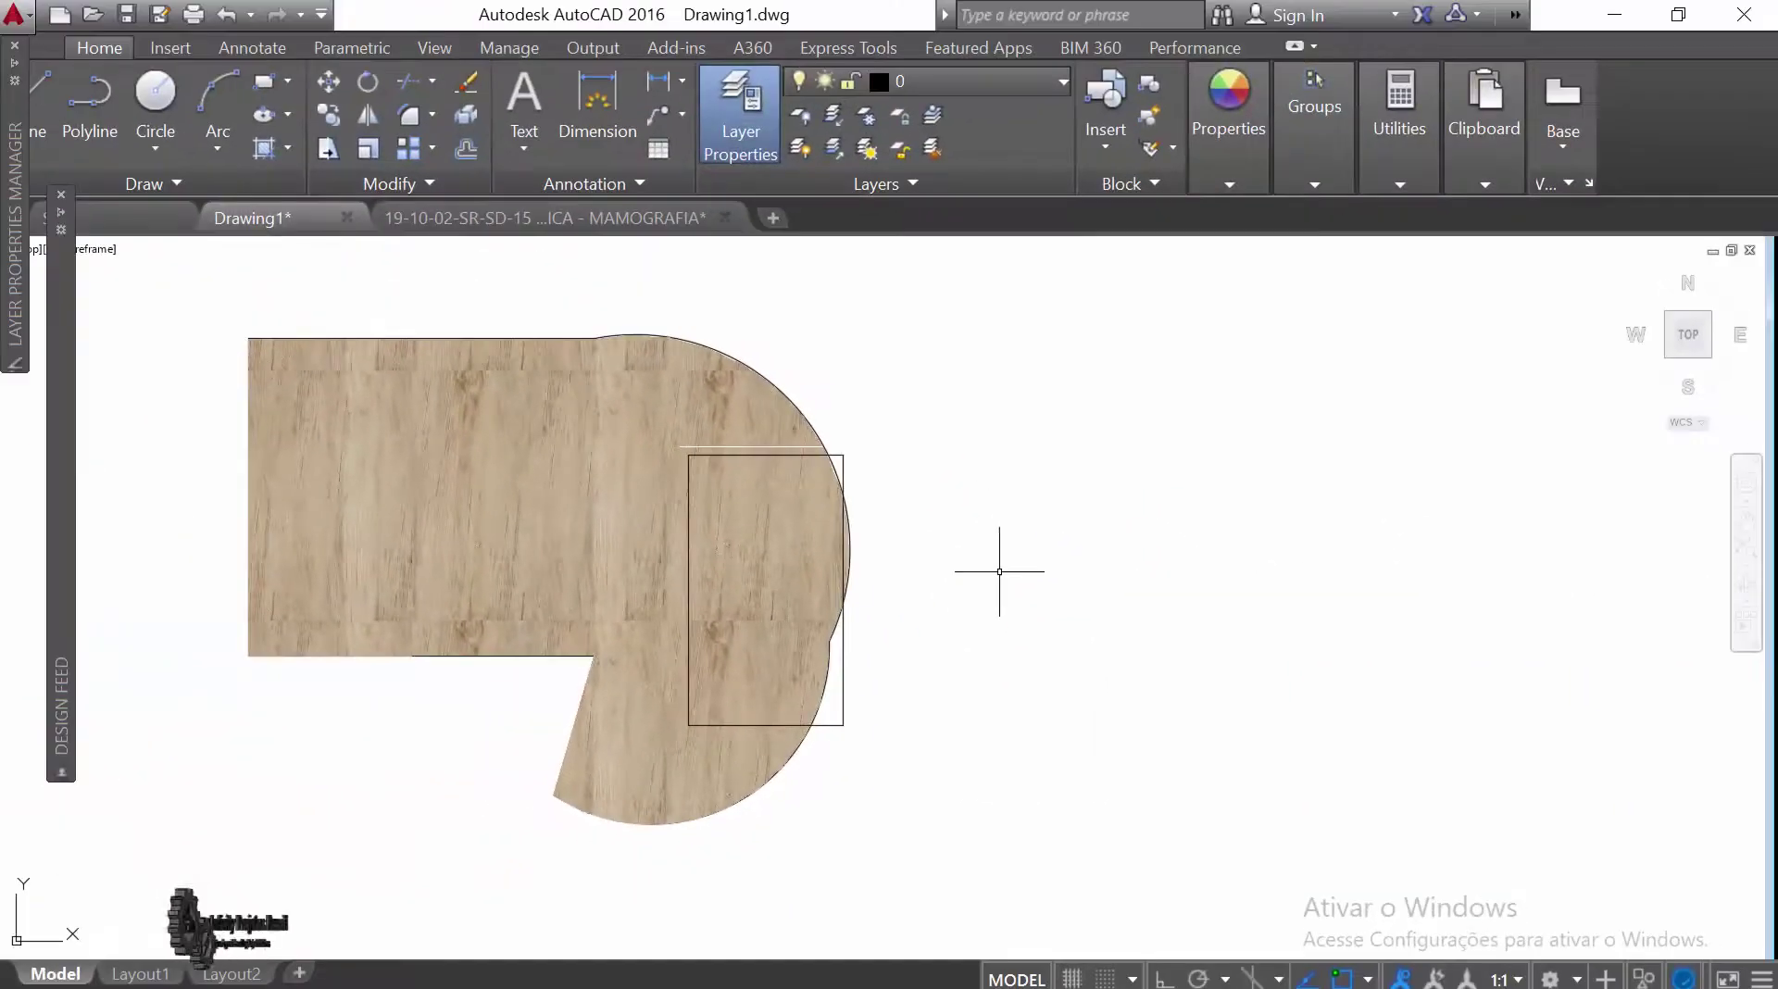
{"action": "left_click", "coordinate": [866, 718]}
{"action": "left_click", "coordinate": [858, 700]}
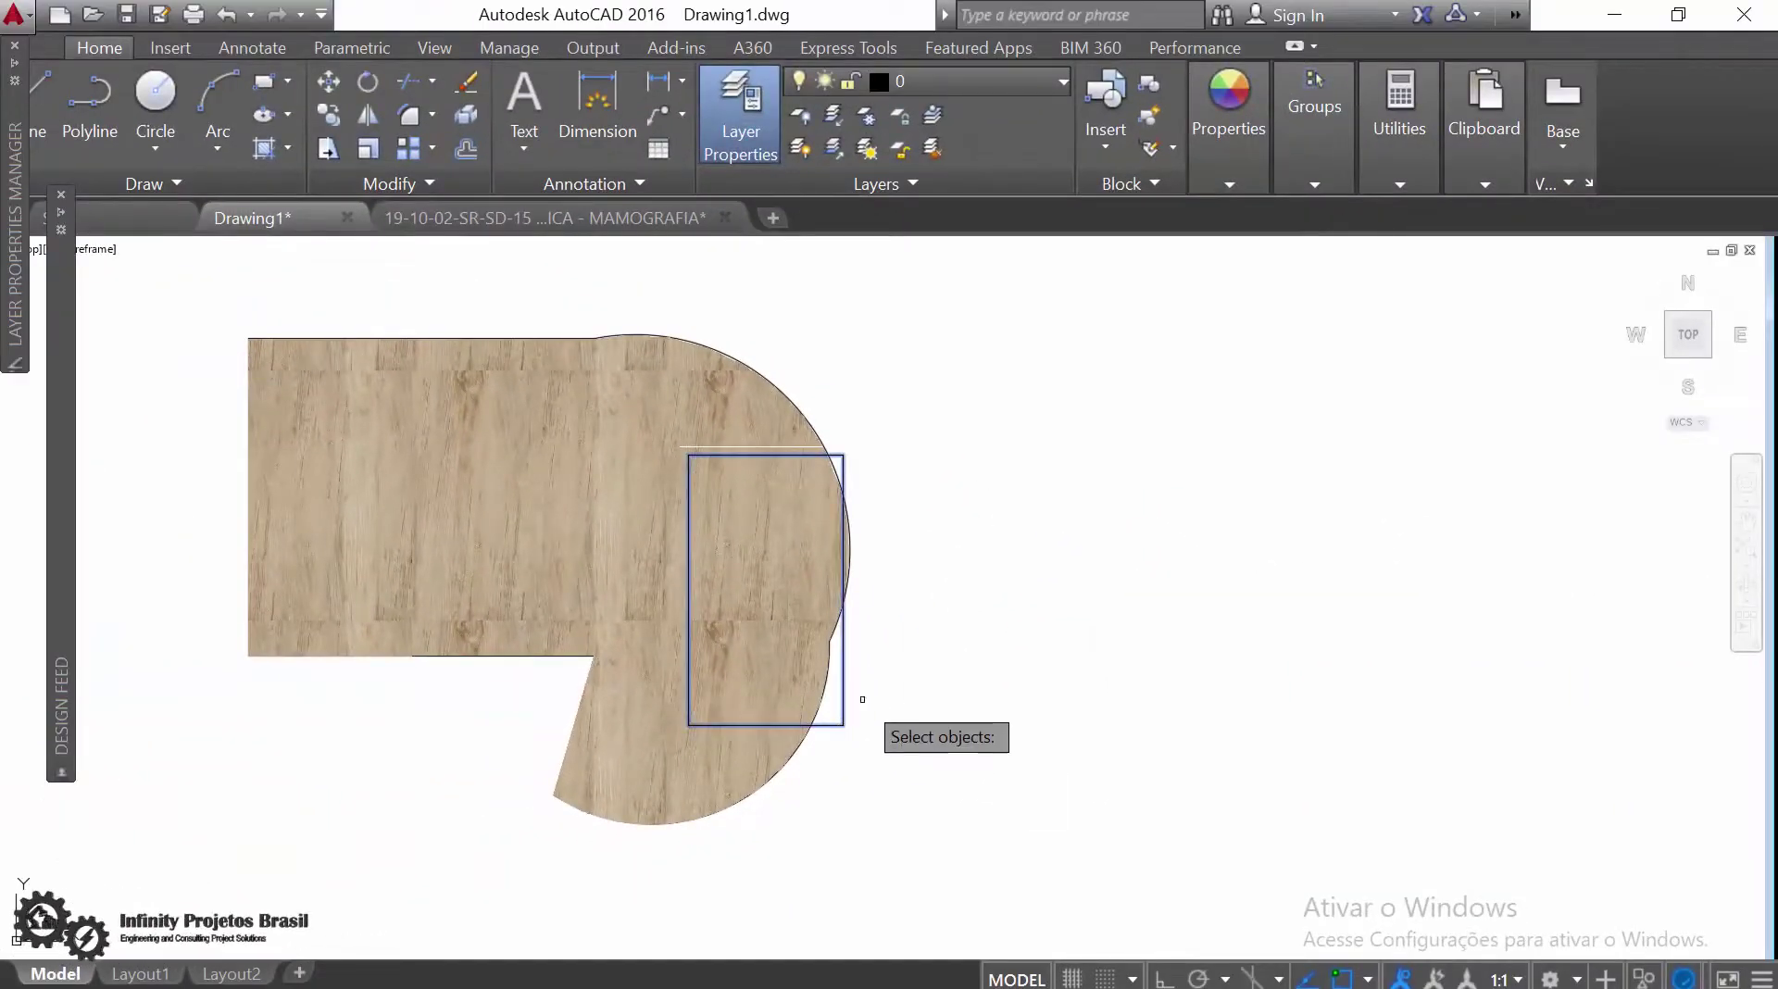
{"action": "key", "text": "Return"}
{"action": "left_click", "coordinate": [875, 696]}
{"action": "left_click", "coordinate": [1065, 659]}
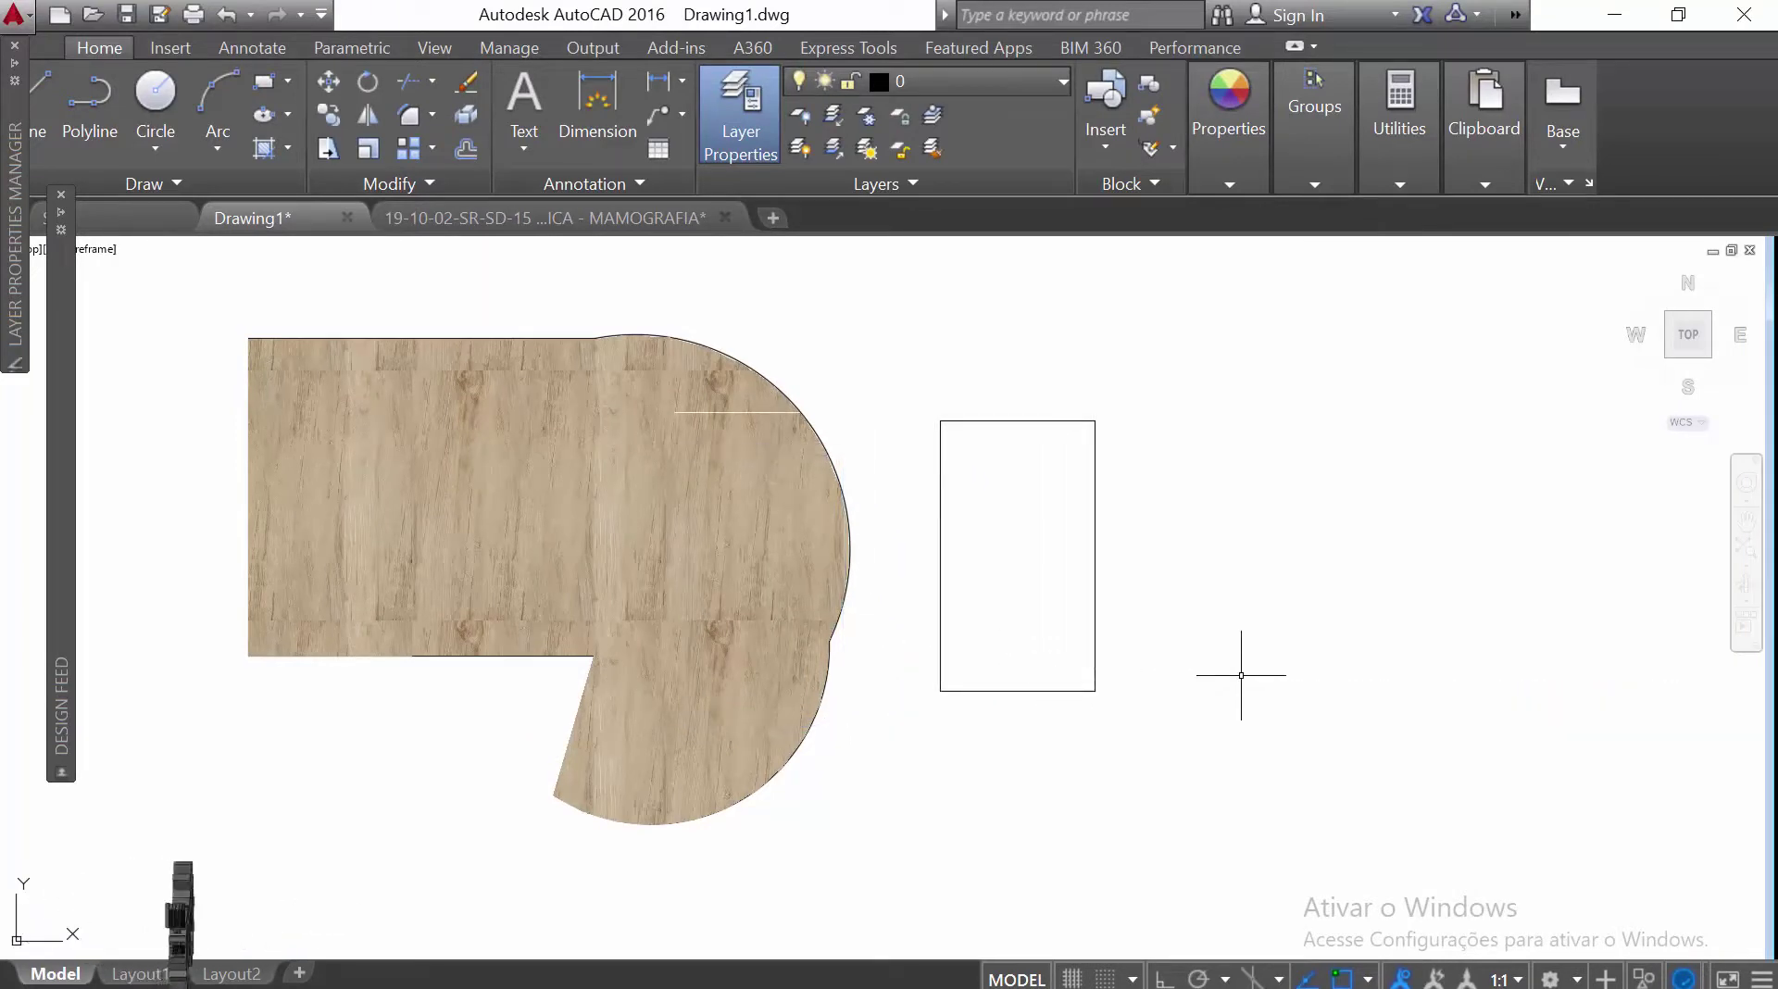
Step: Convert the rectangle into a wipeout using the polyline option, erasing the original outline
{"action": "type", "text": "WIPEOUT"}
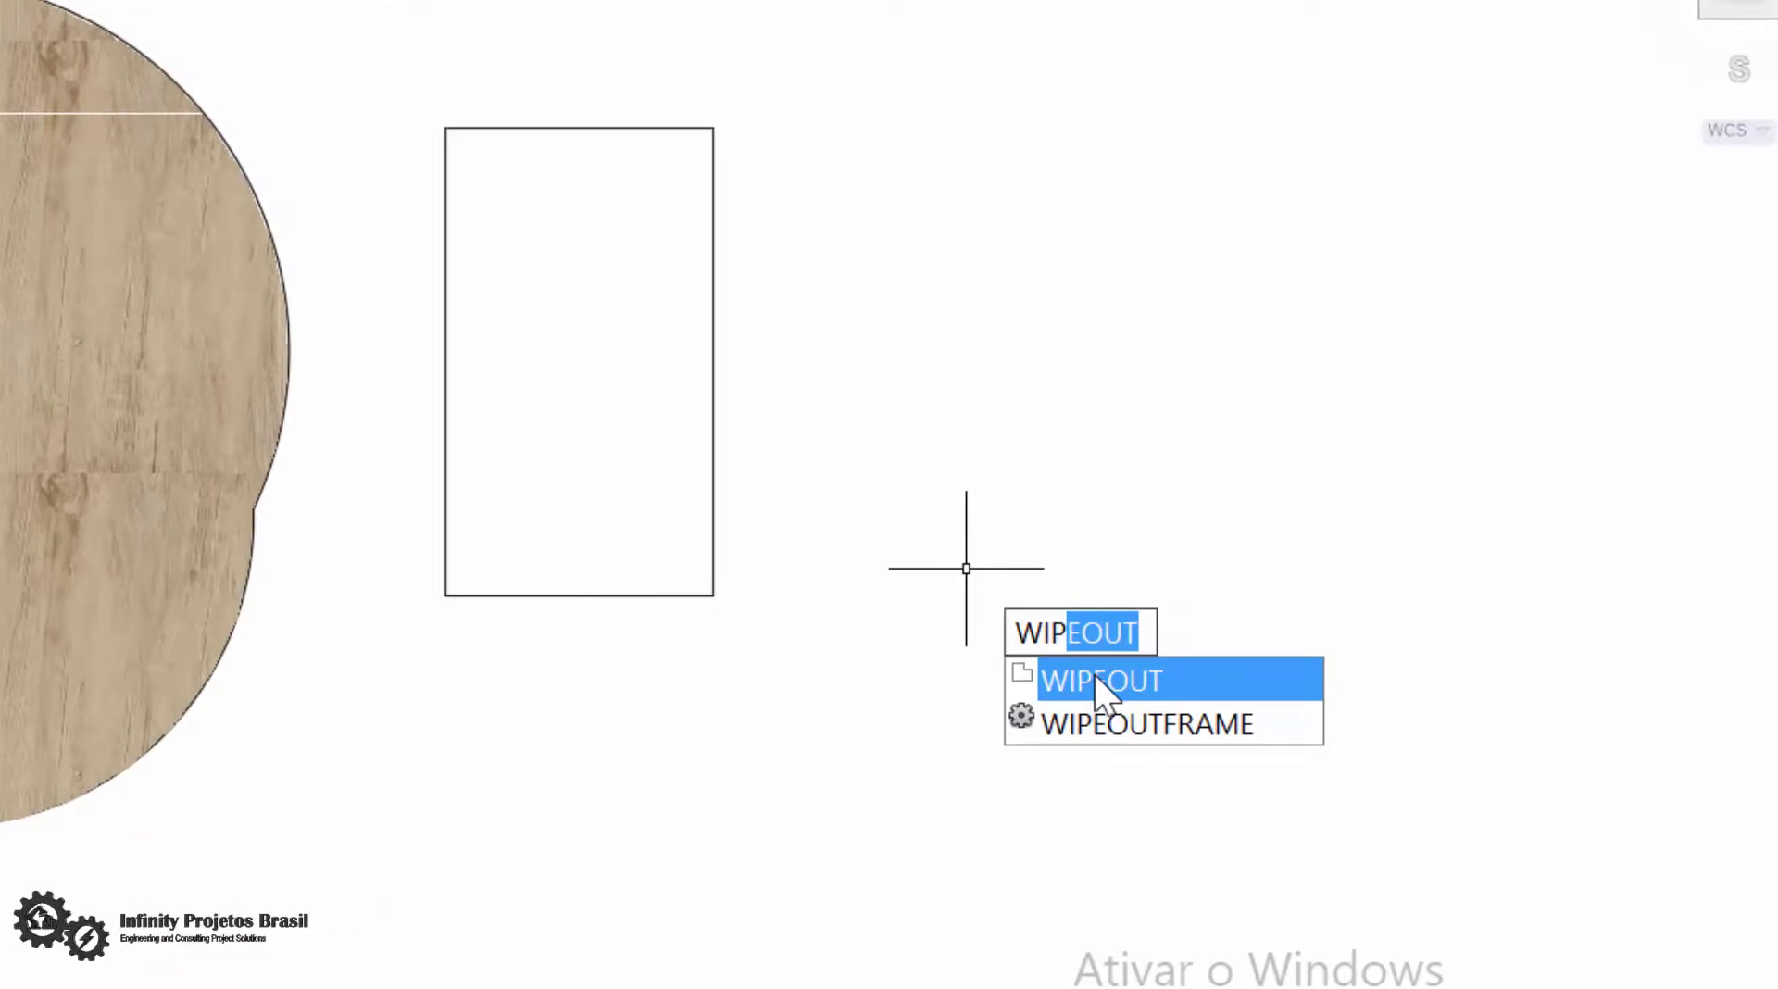
{"action": "left_click", "coordinate": [1095, 675]}
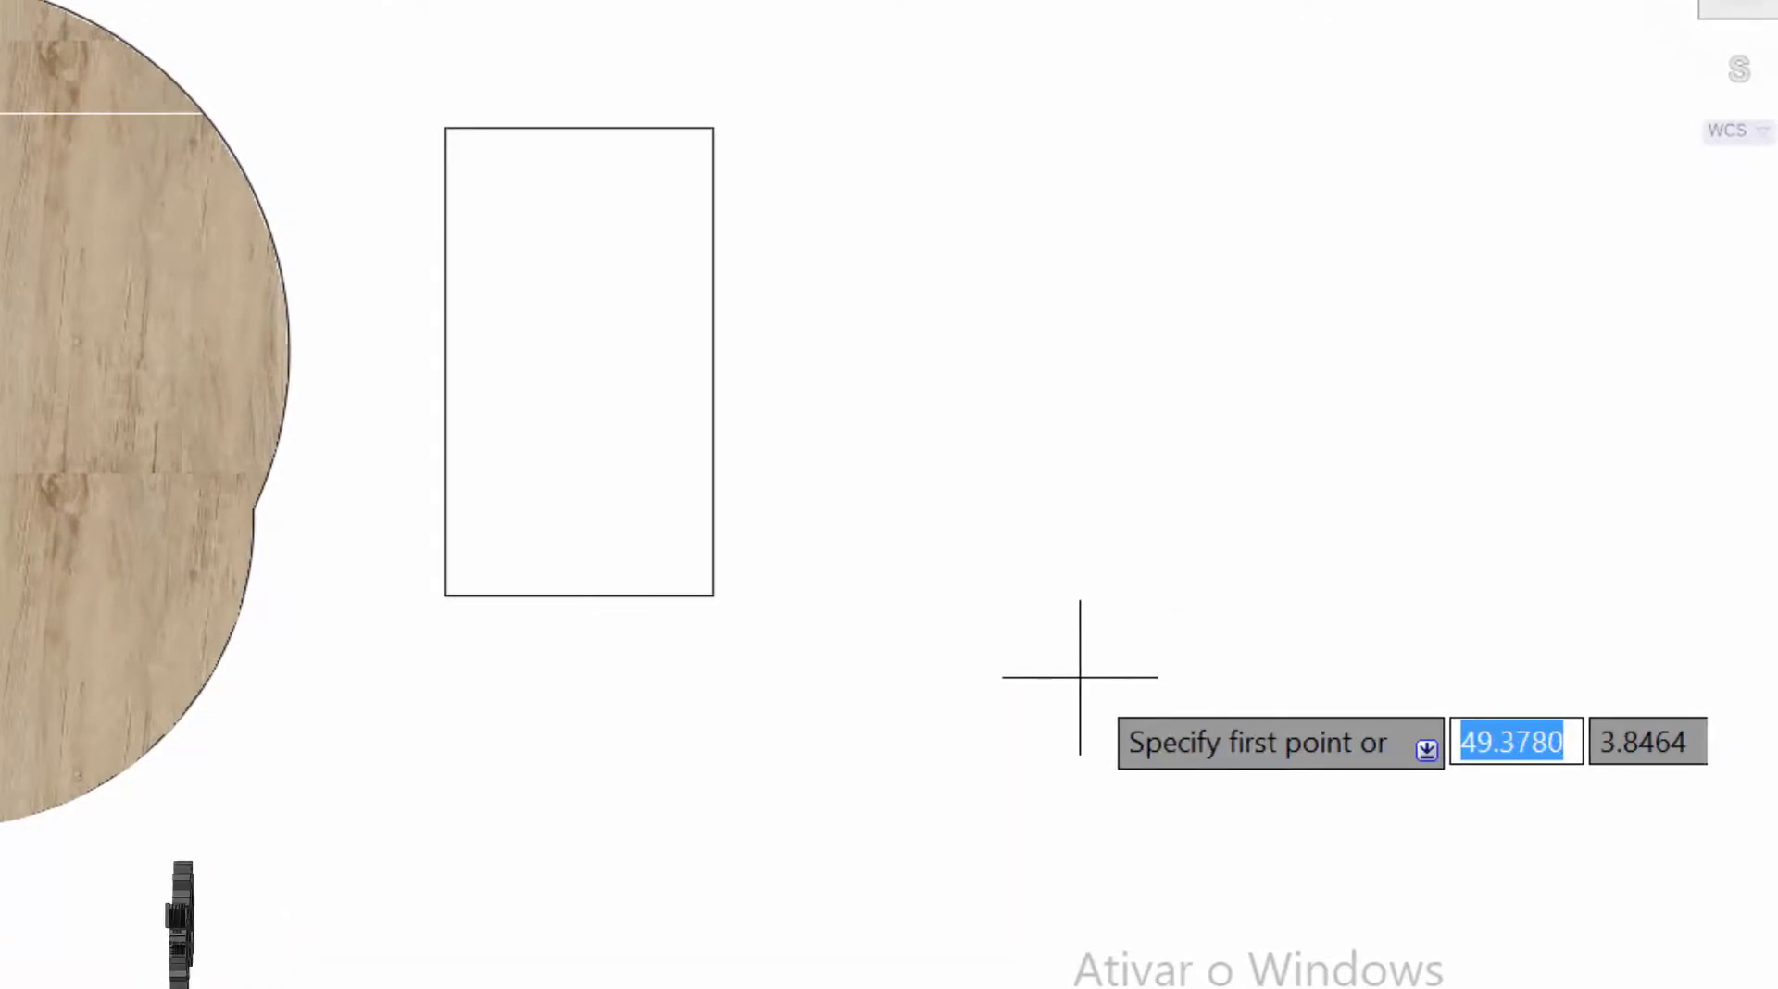
{"action": "type", "text": "p"}
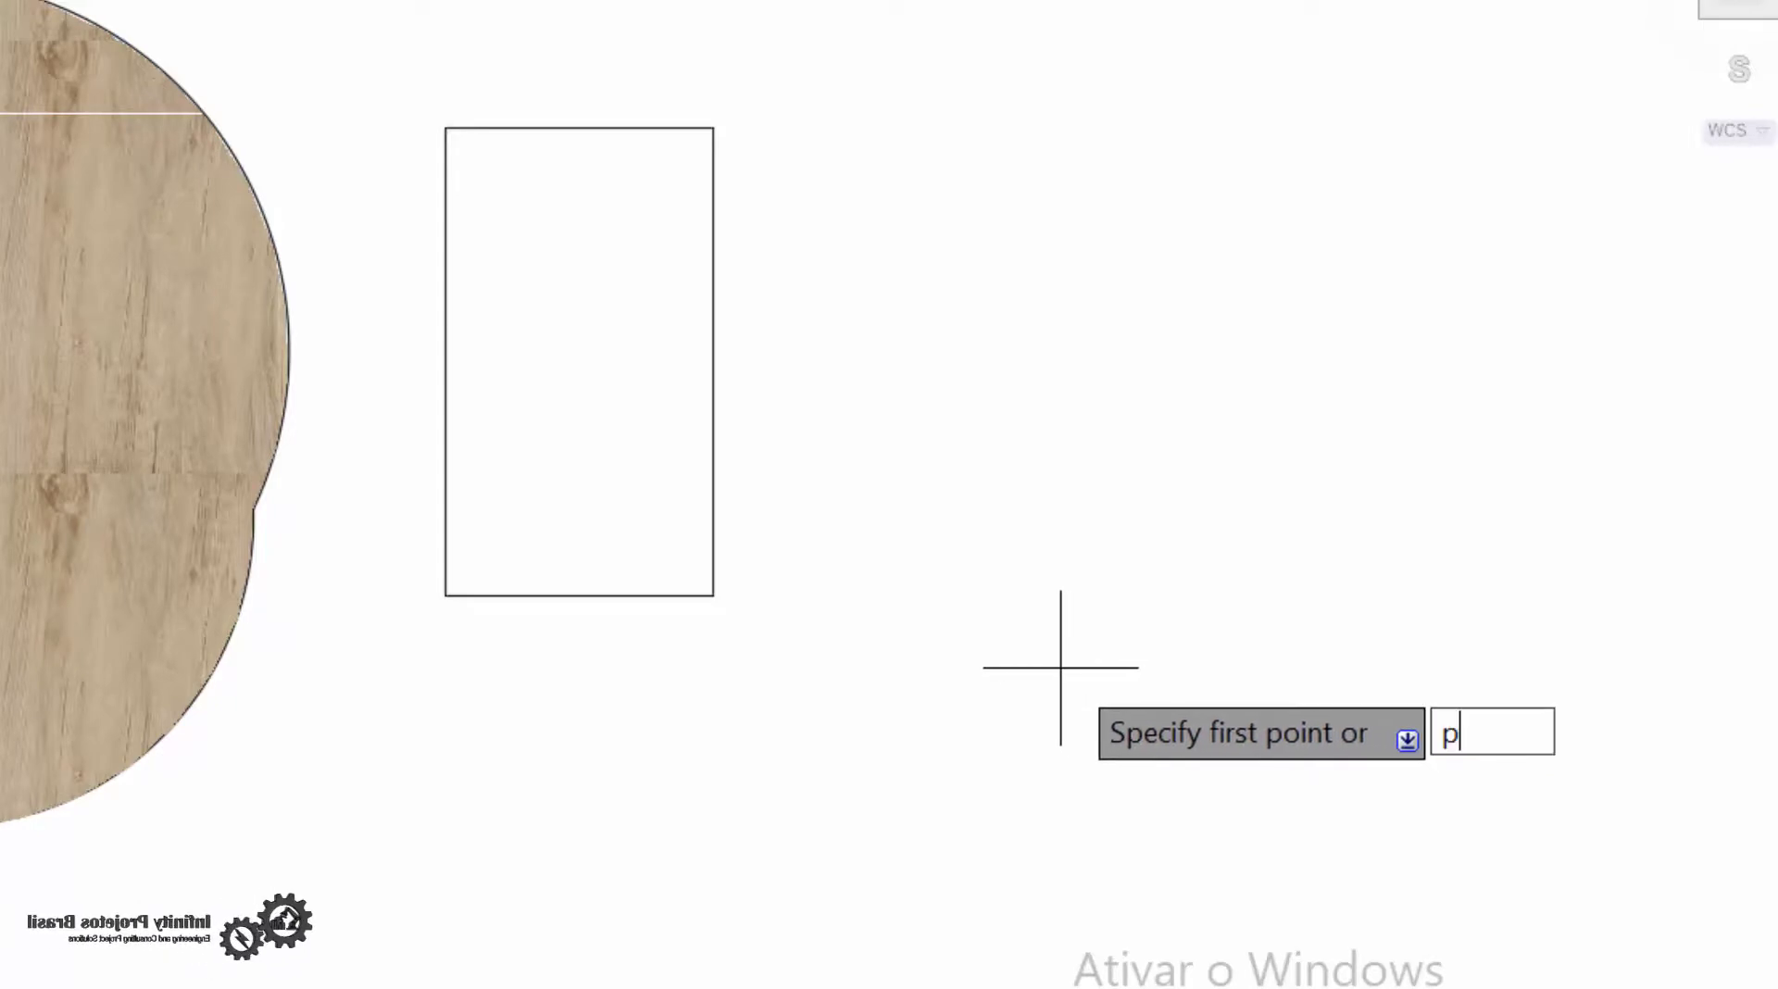
{"action": "key", "text": "Return"}
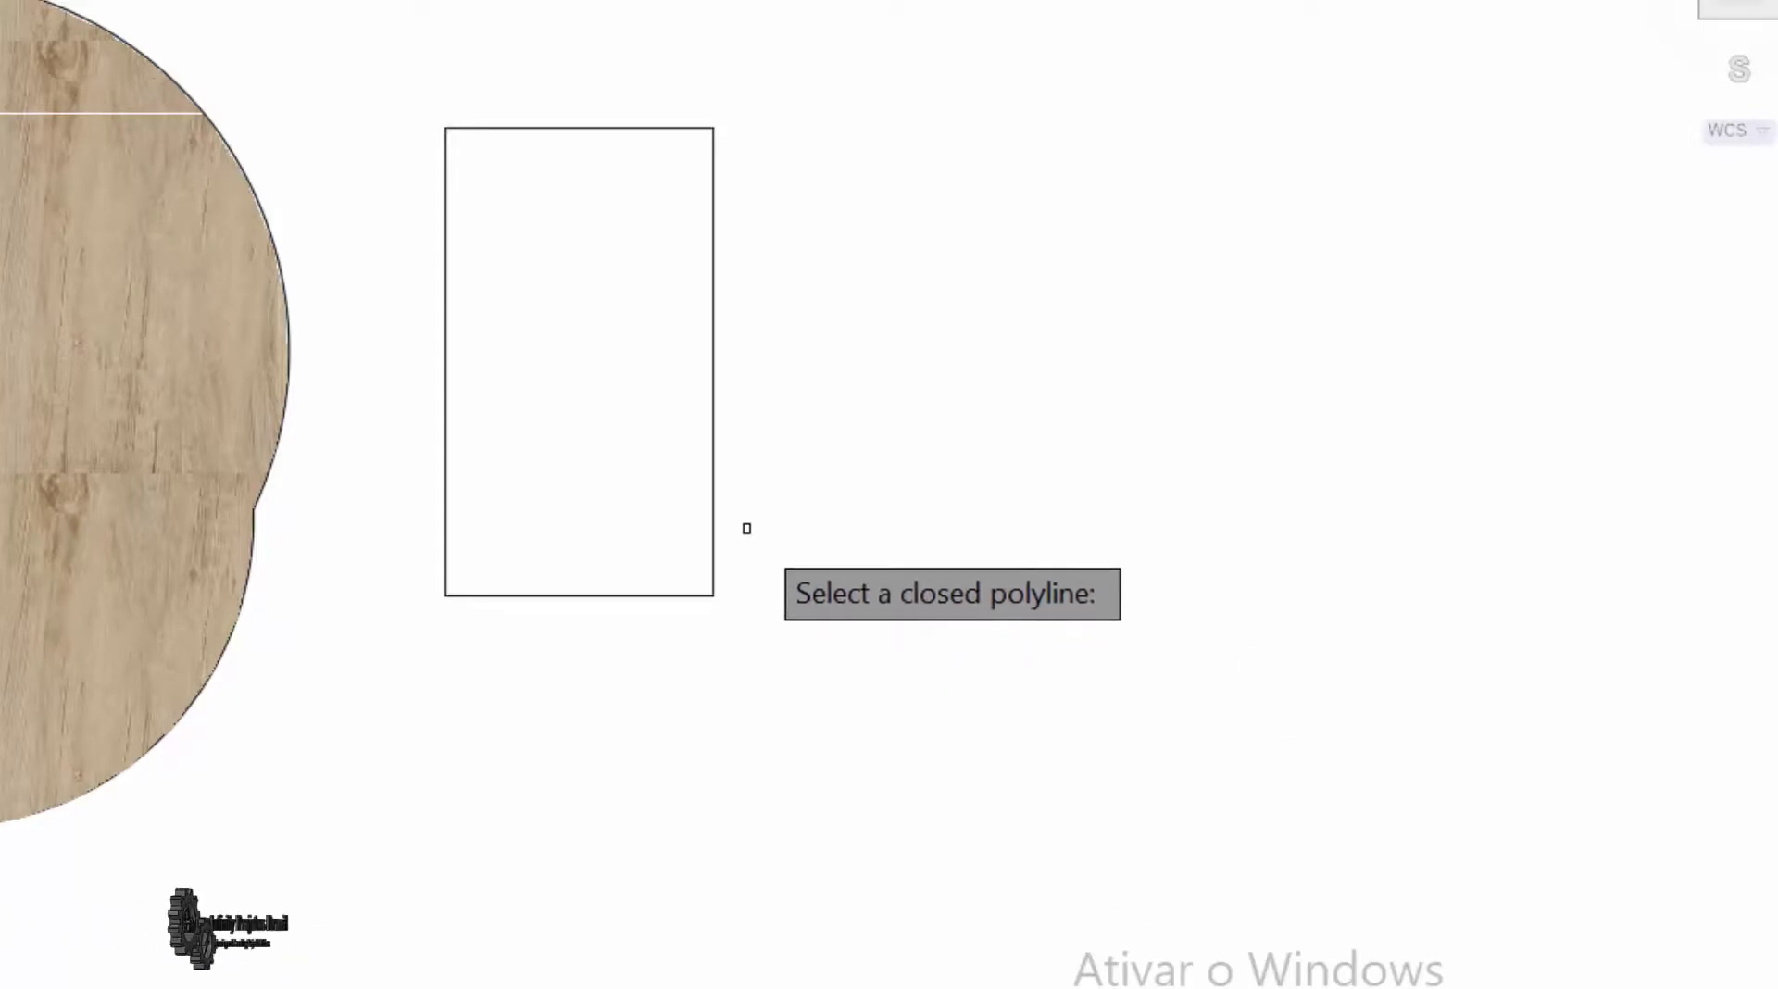
{"action": "left_click", "coordinate": [713, 509]}
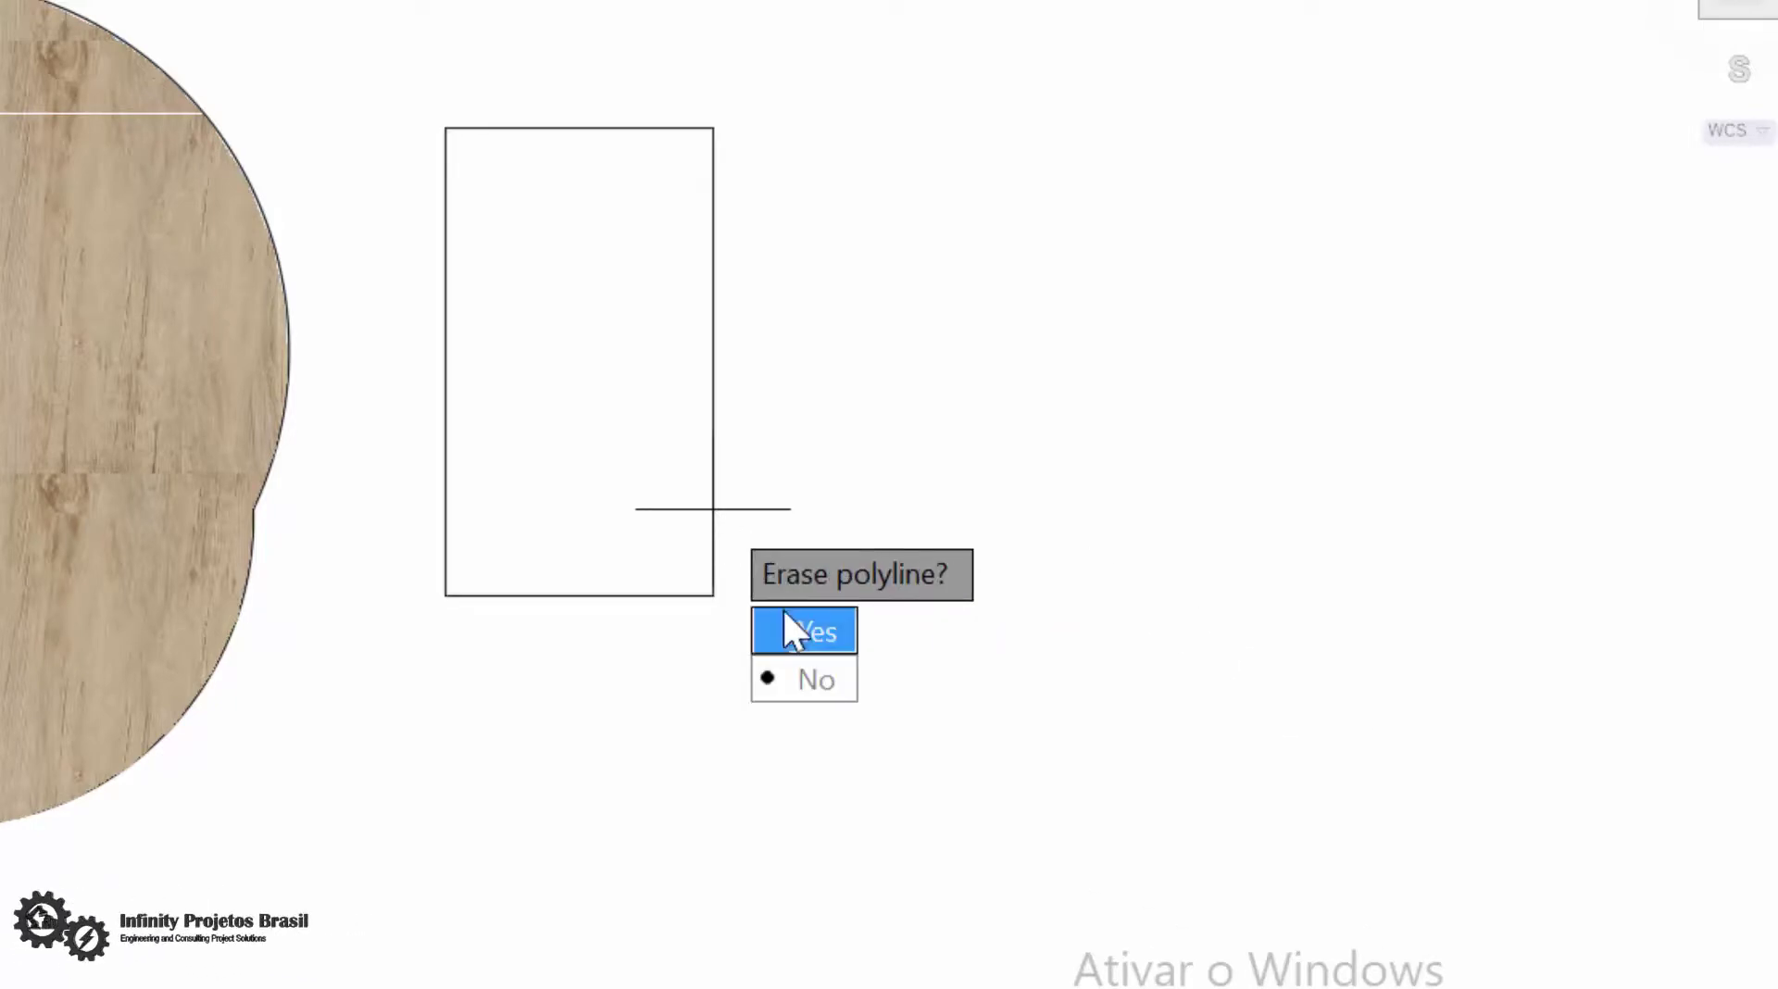
{"action": "left_click", "coordinate": [808, 636]}
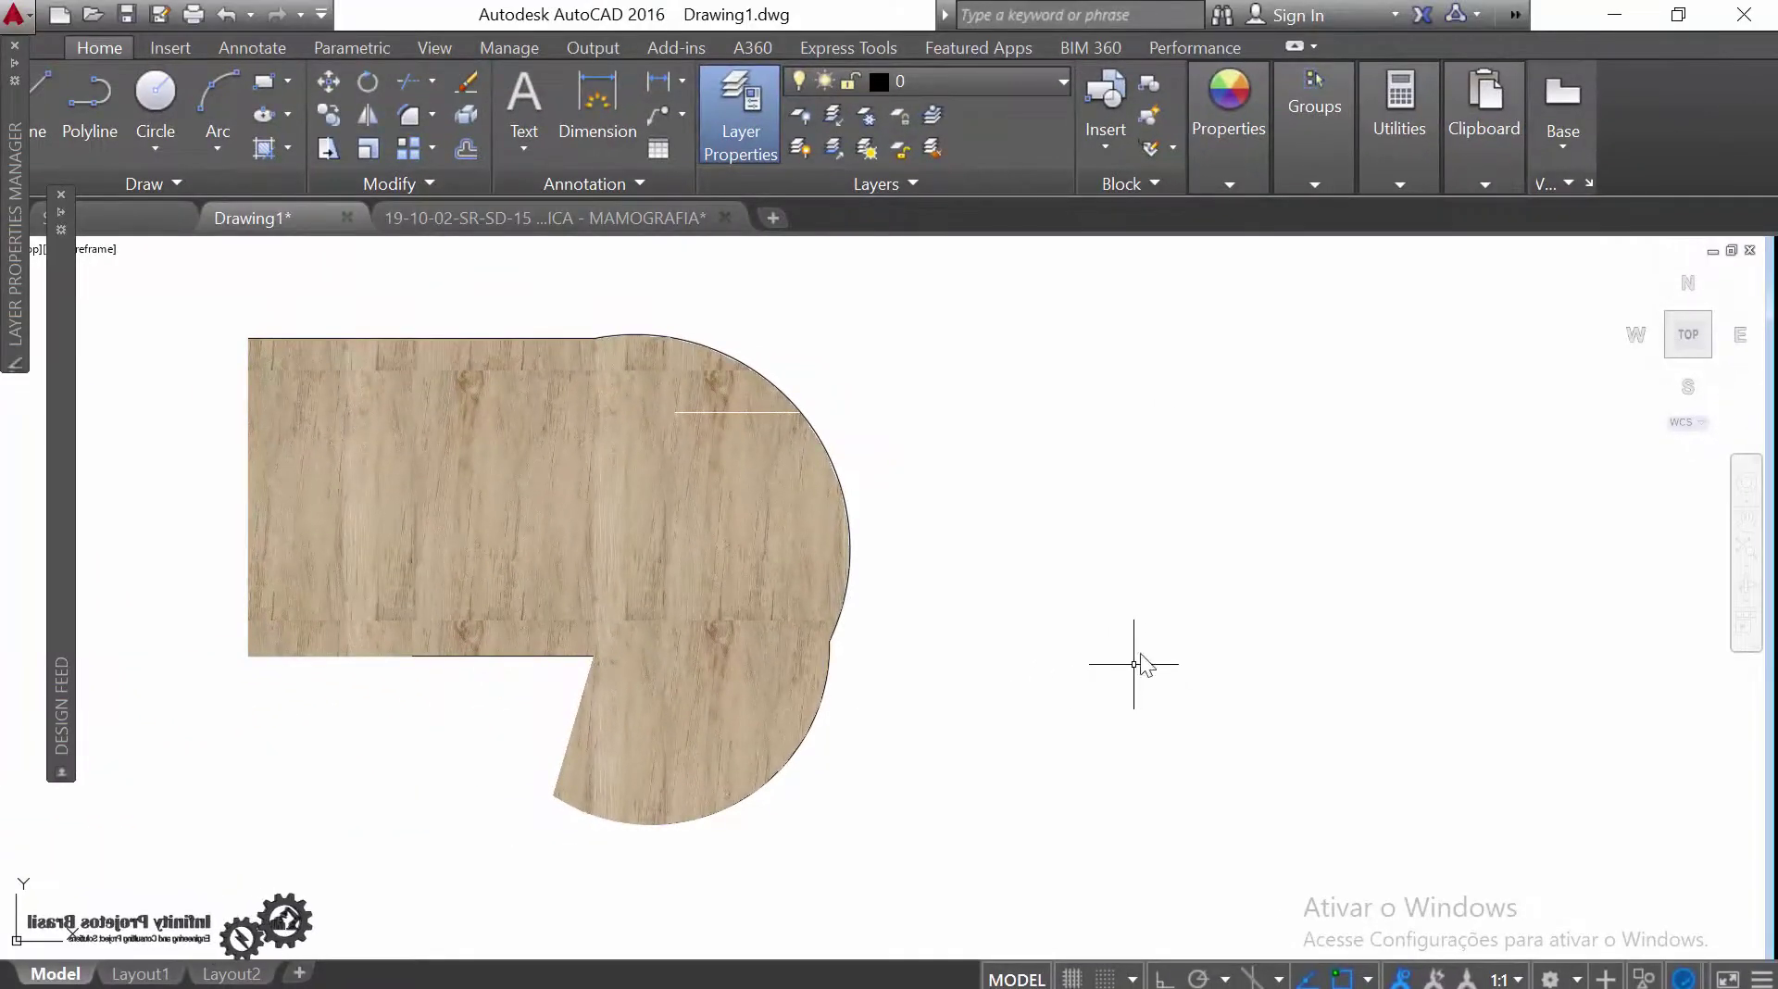
Step: Move the wipeout over the wood-filled shape
{"action": "key", "text": "ctrl+z"}
{"action": "type", "text": "m"}
{"action": "key", "text": "Return"}
{"action": "left_click", "coordinate": [1259, 600]}
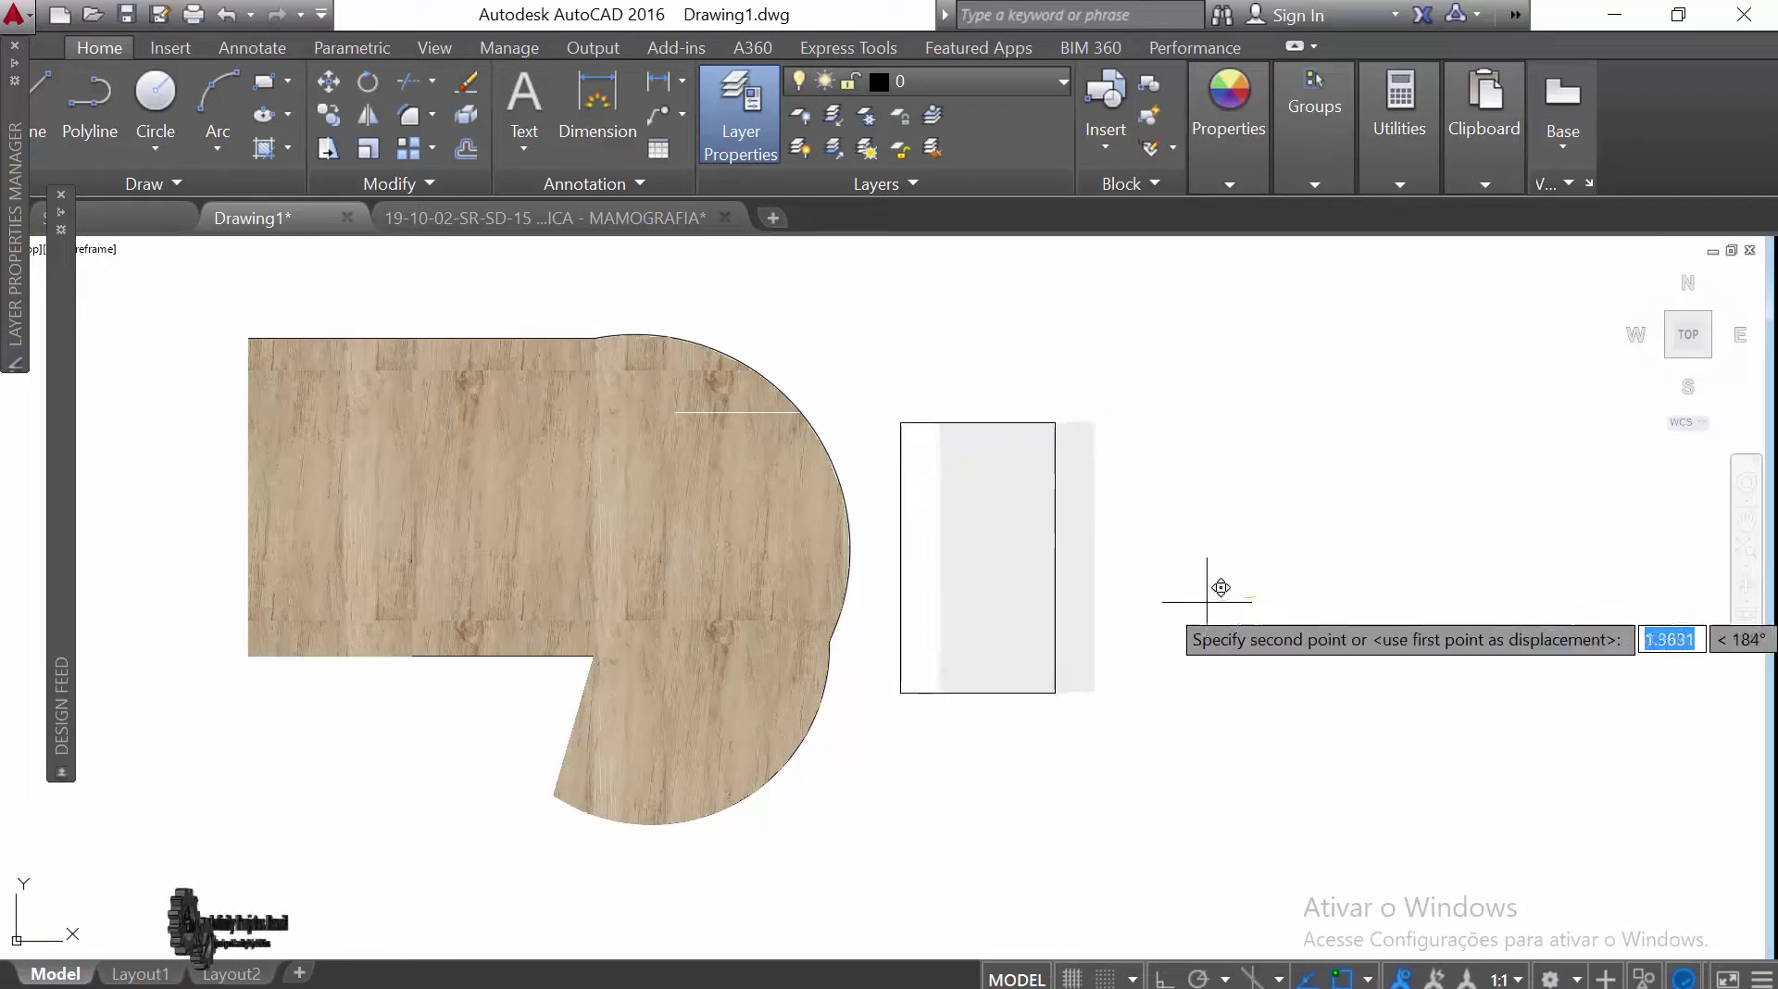
{"action": "left_click", "coordinate": [991, 606]}
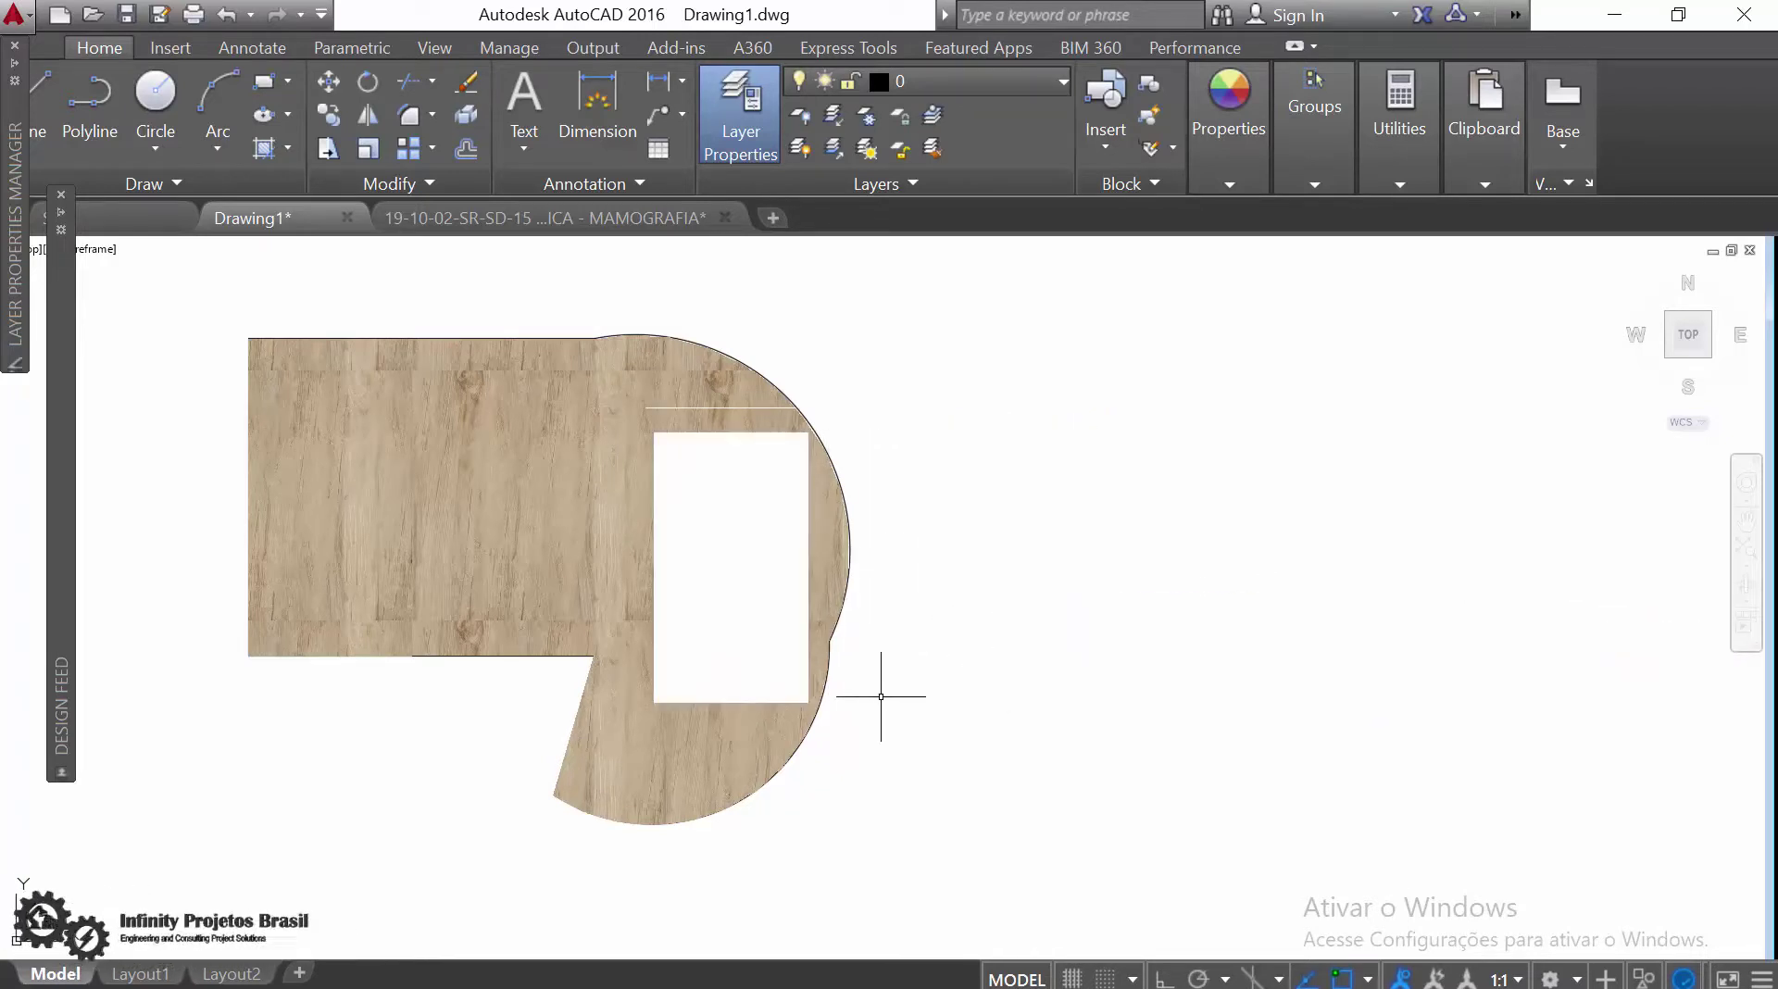
Step: Shift the wipeout further left on the wood grain
{"action": "key", "text": "Return"}
{"action": "left_click", "coordinate": [814, 699]}
{"action": "key", "text": "Return"}
{"action": "left_click", "coordinate": [1130, 597]}
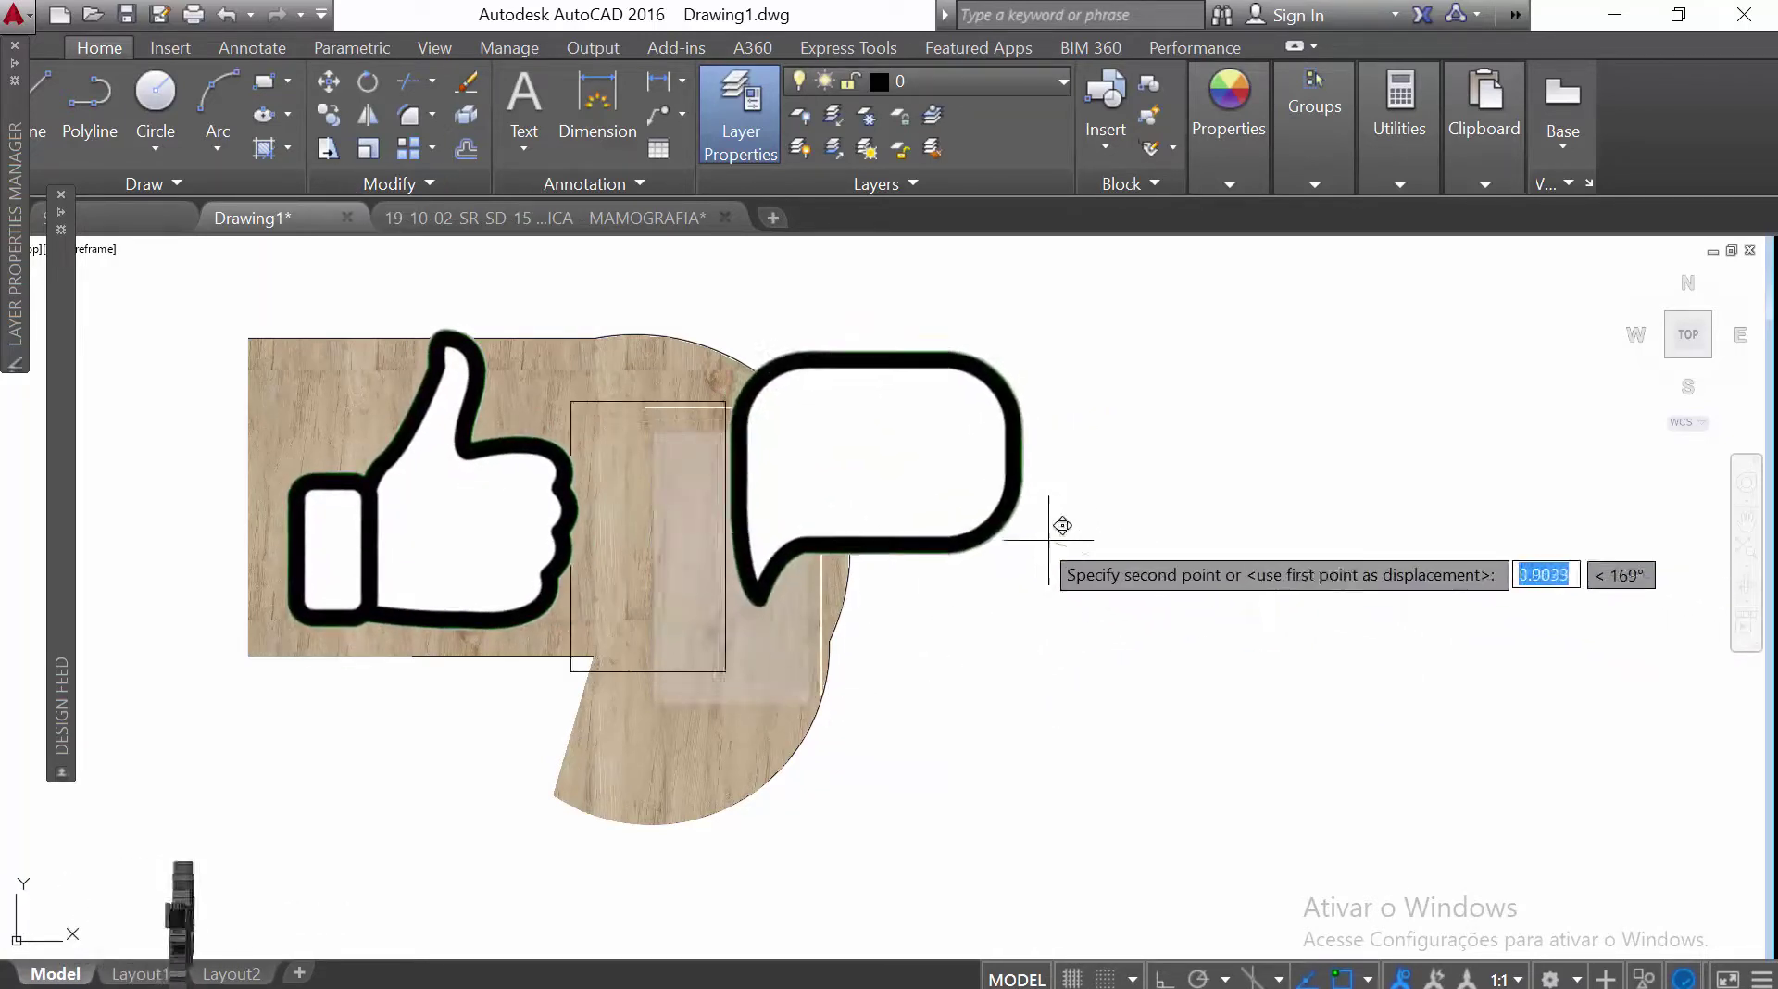
{"action": "left_click", "coordinate": [912, 565]}
{"action": "key", "text": "Return"}
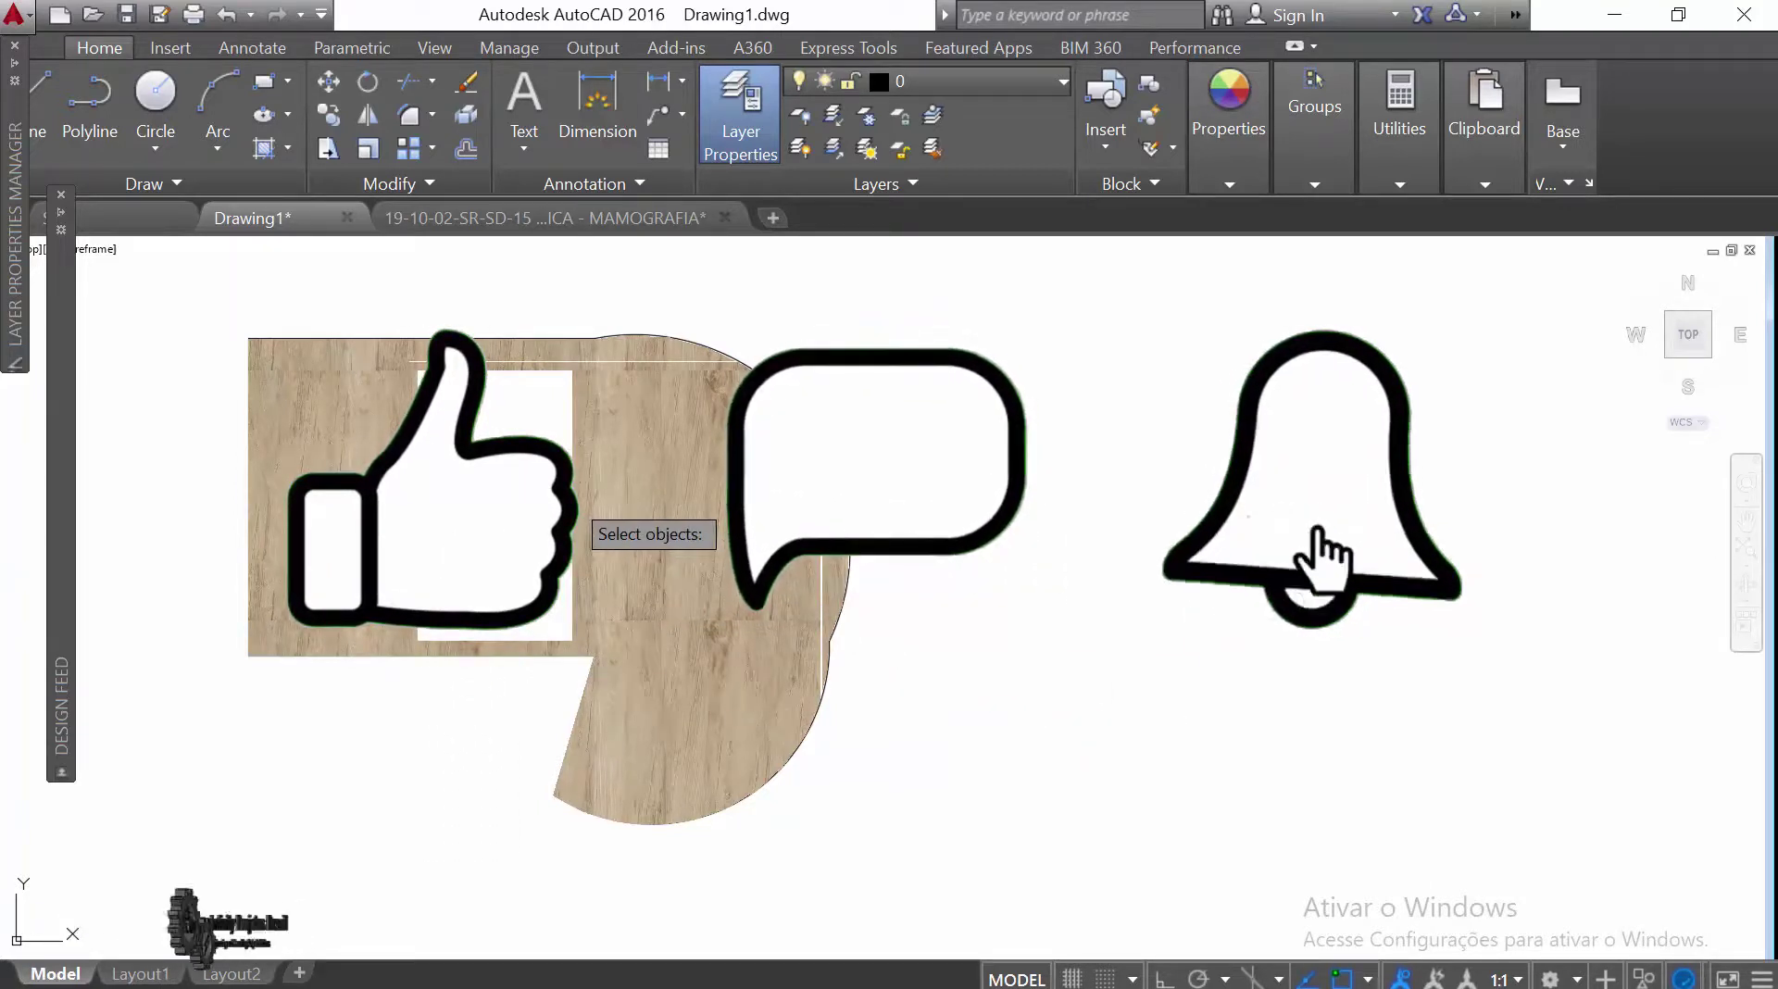
Step: Select the wipeout and pick a base point to reposition it on the wood
{"action": "key", "text": "Return"}
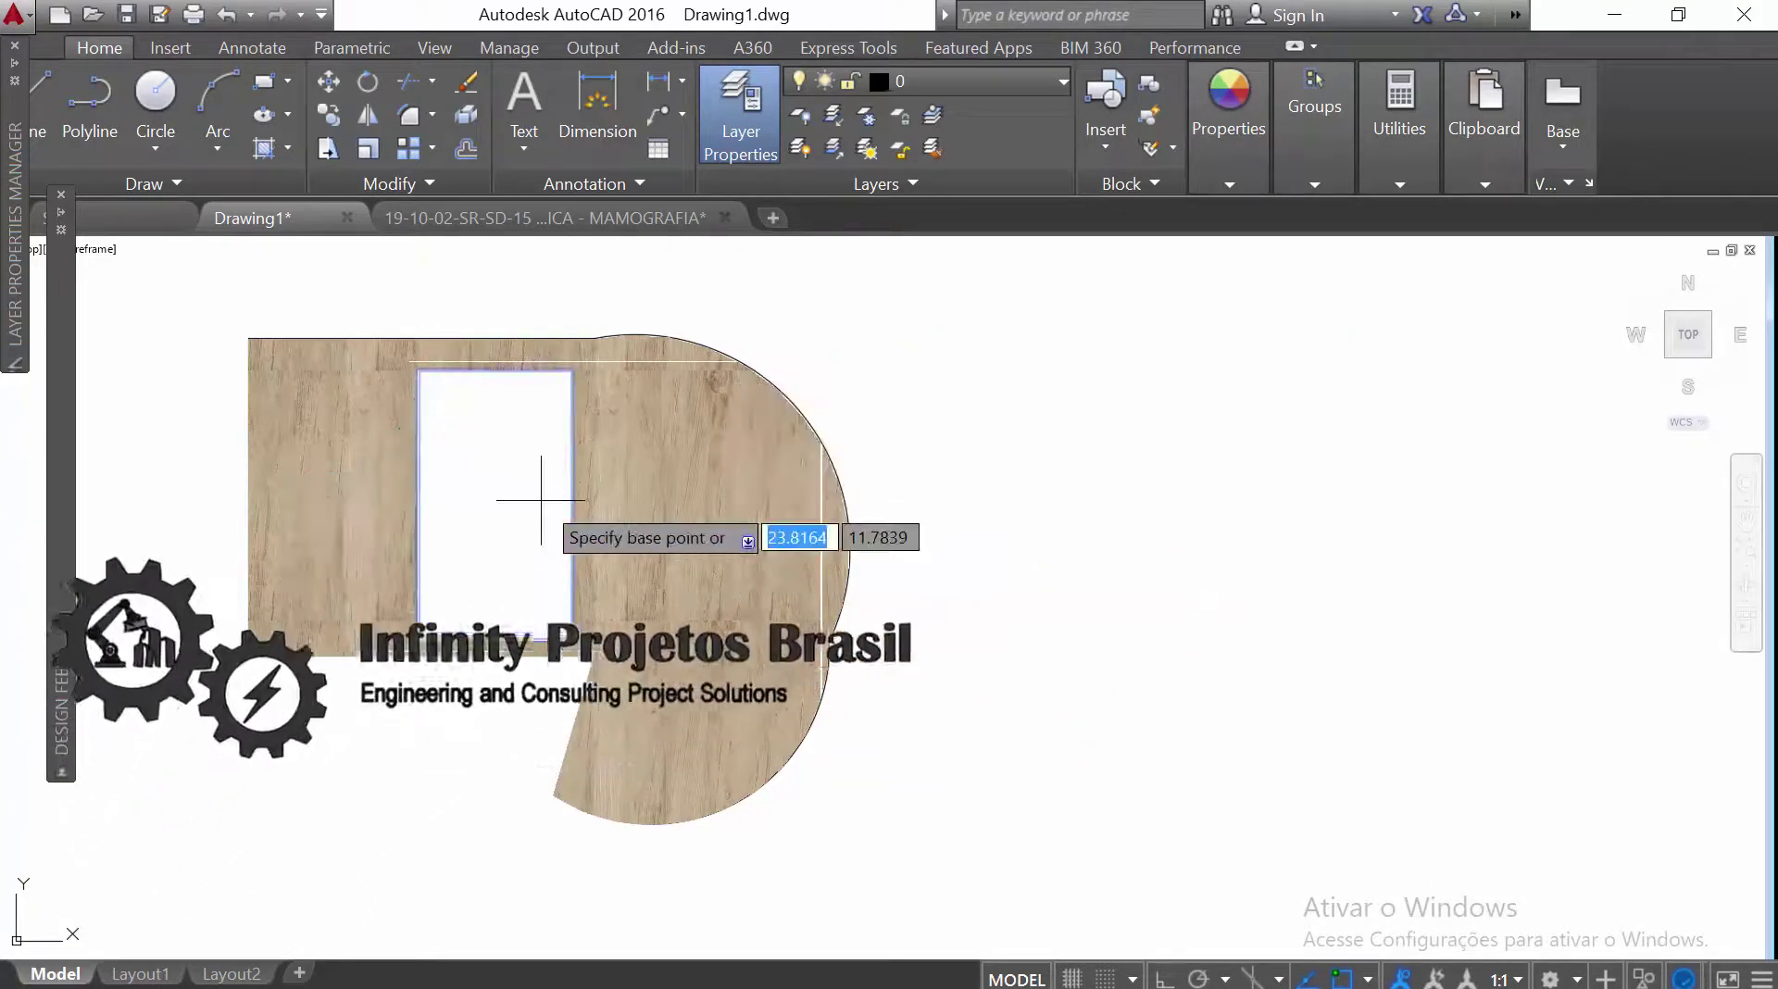
{"action": "left_click", "coordinate": [530, 493]}
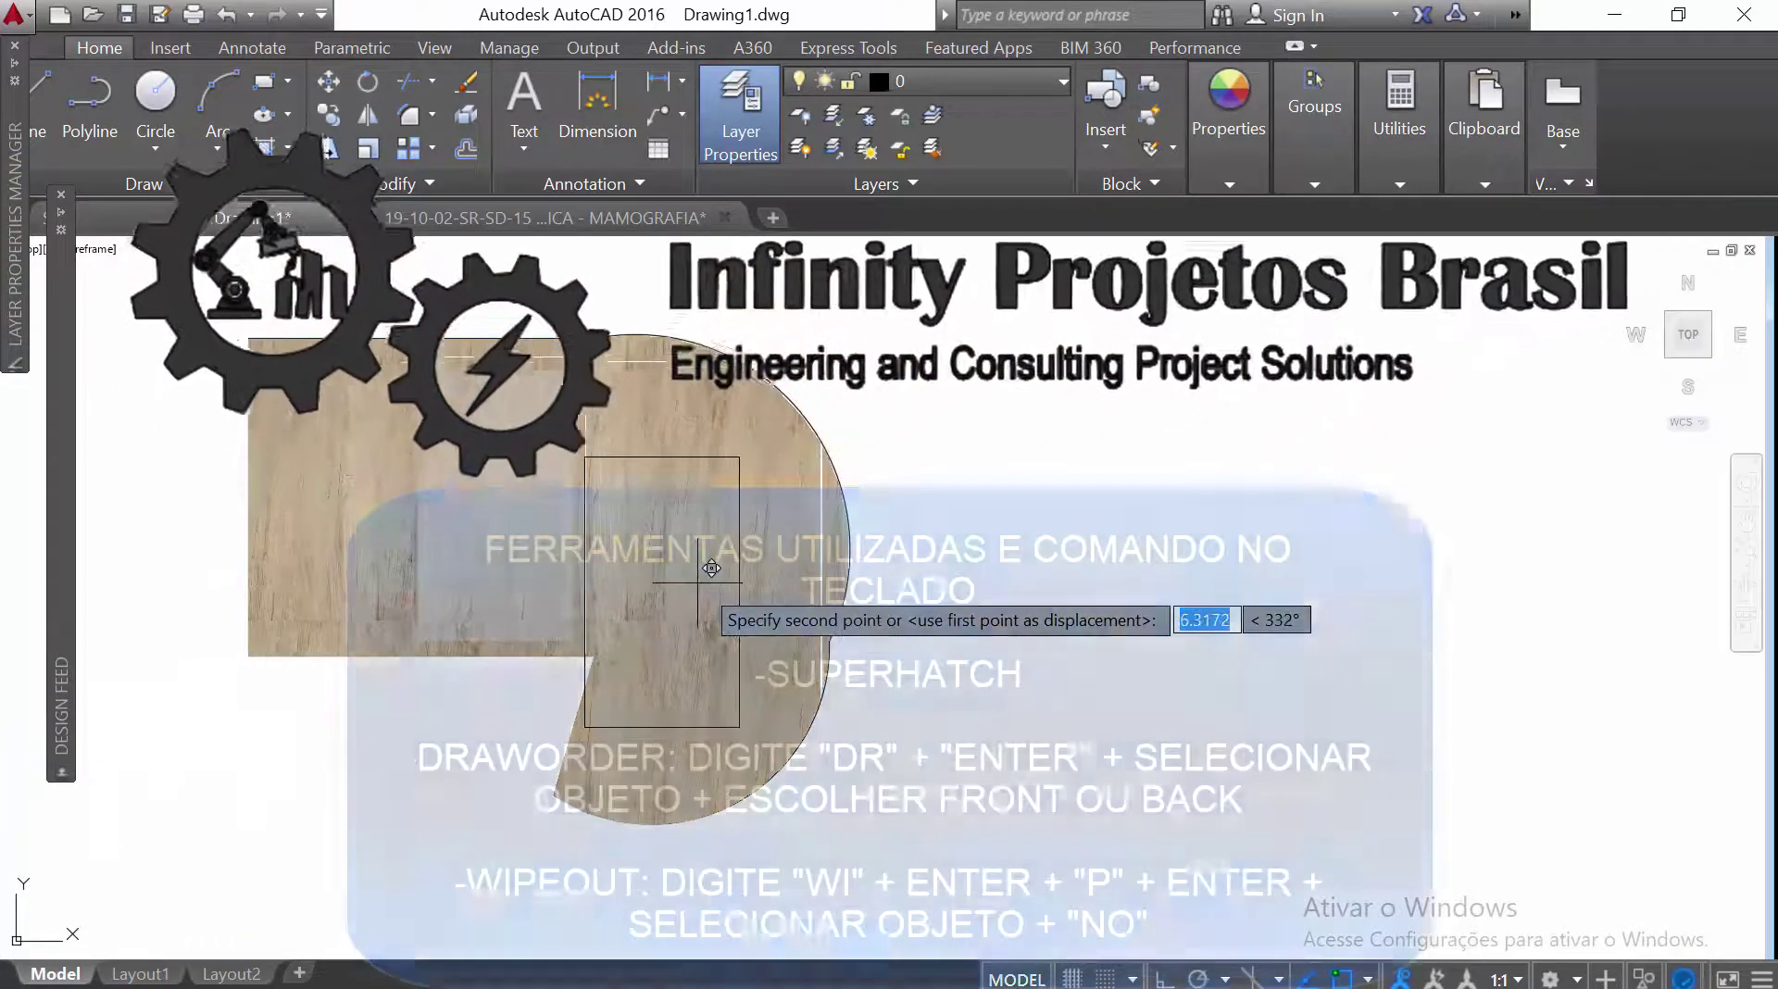